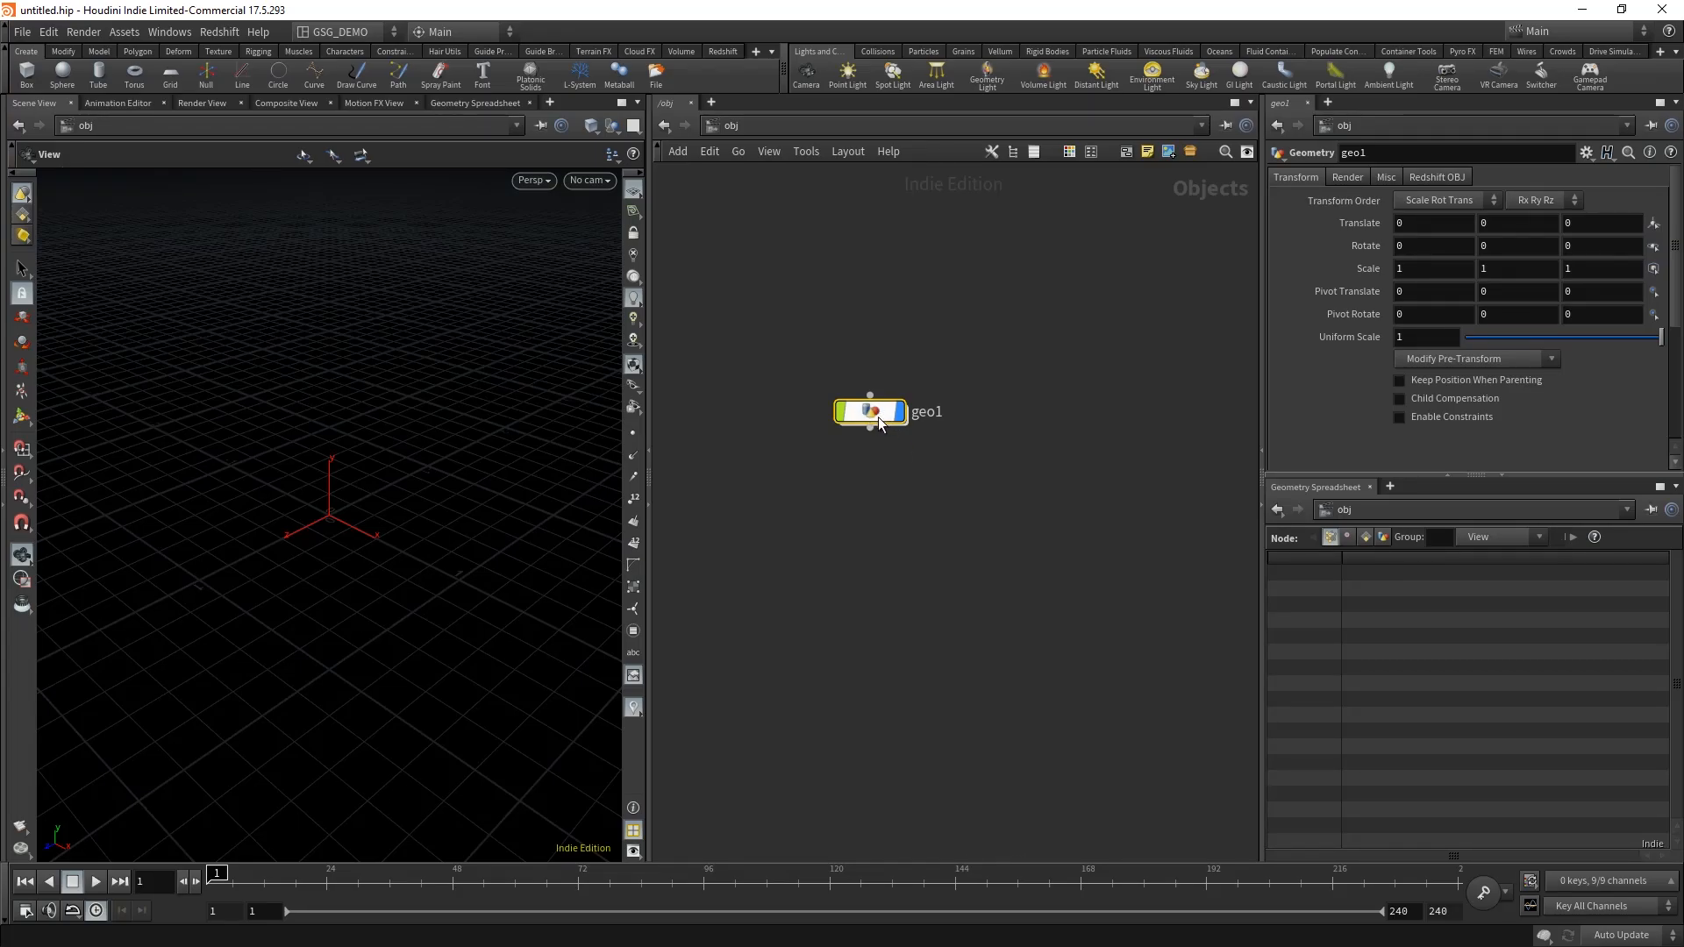
# Step: Go inside the geo1 object and add an Alembic node to its empty network
pyautogui.doubleClick(880, 415)
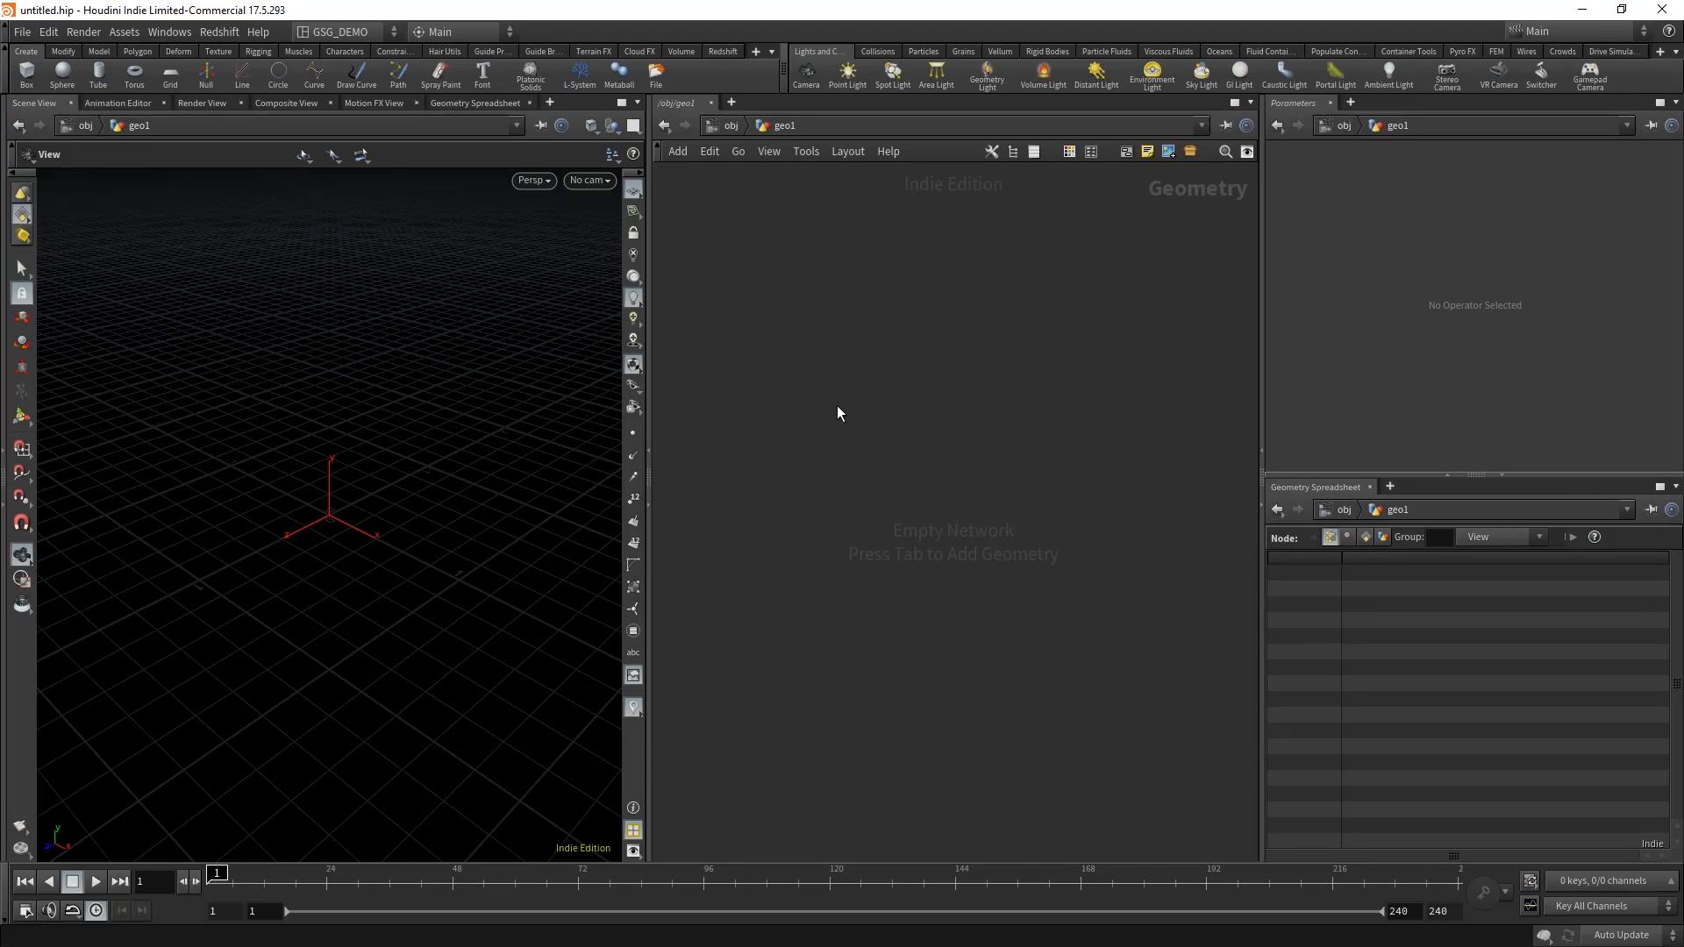
pyautogui.press('Tab')
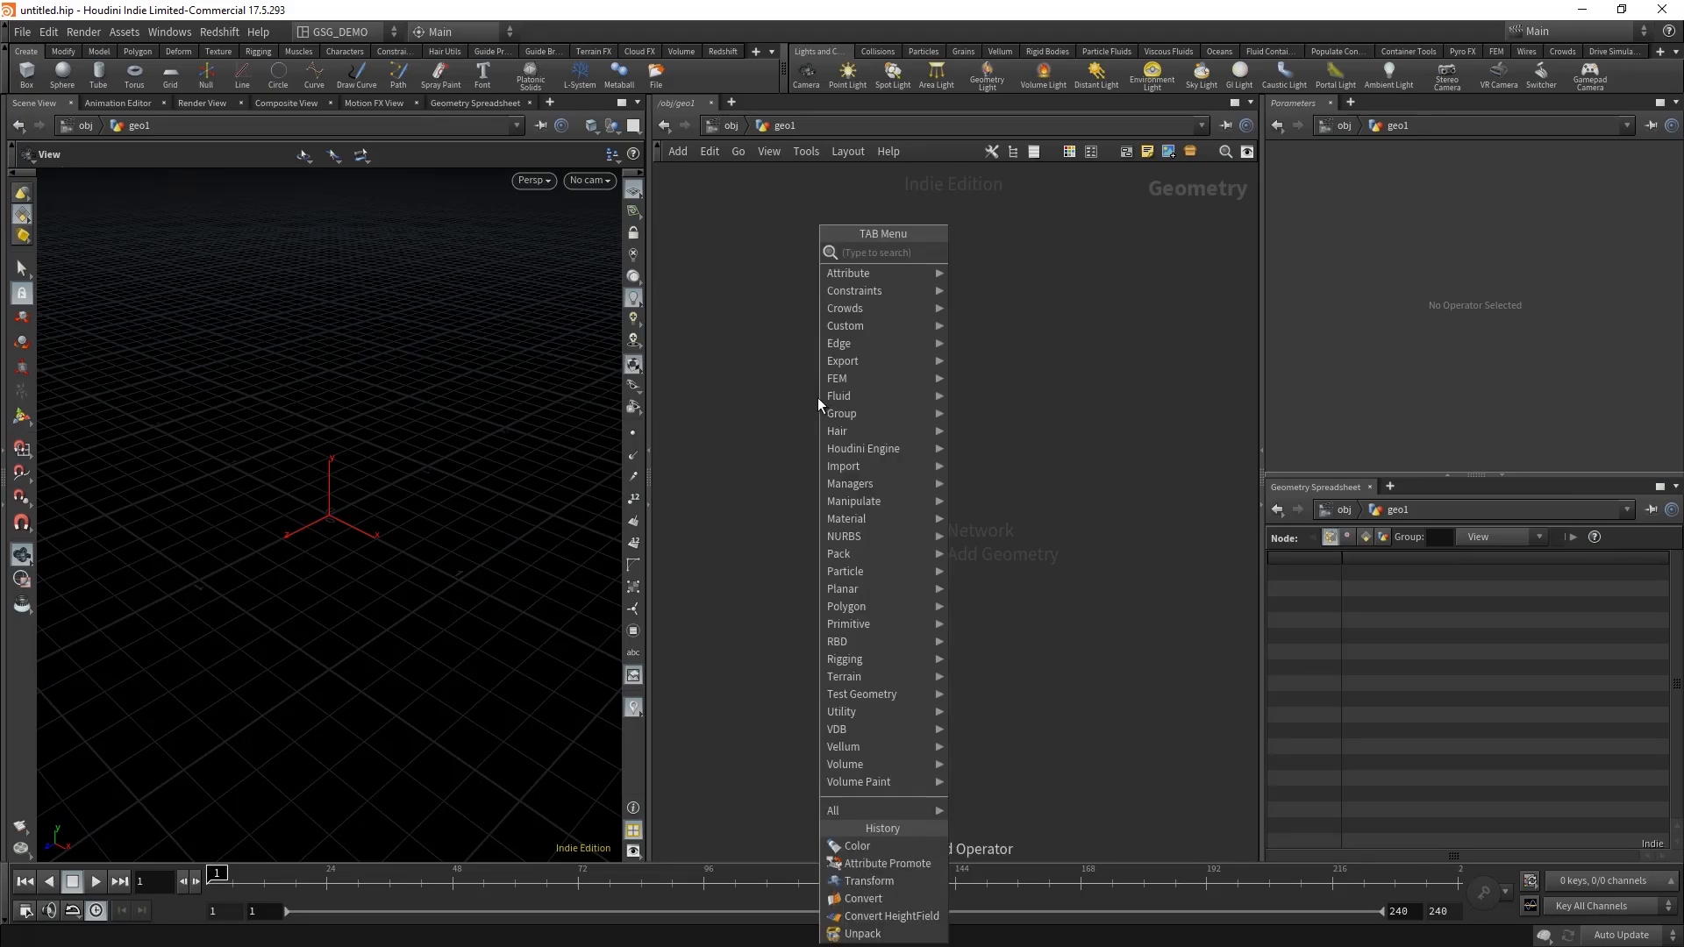
pyautogui.write('alemb')
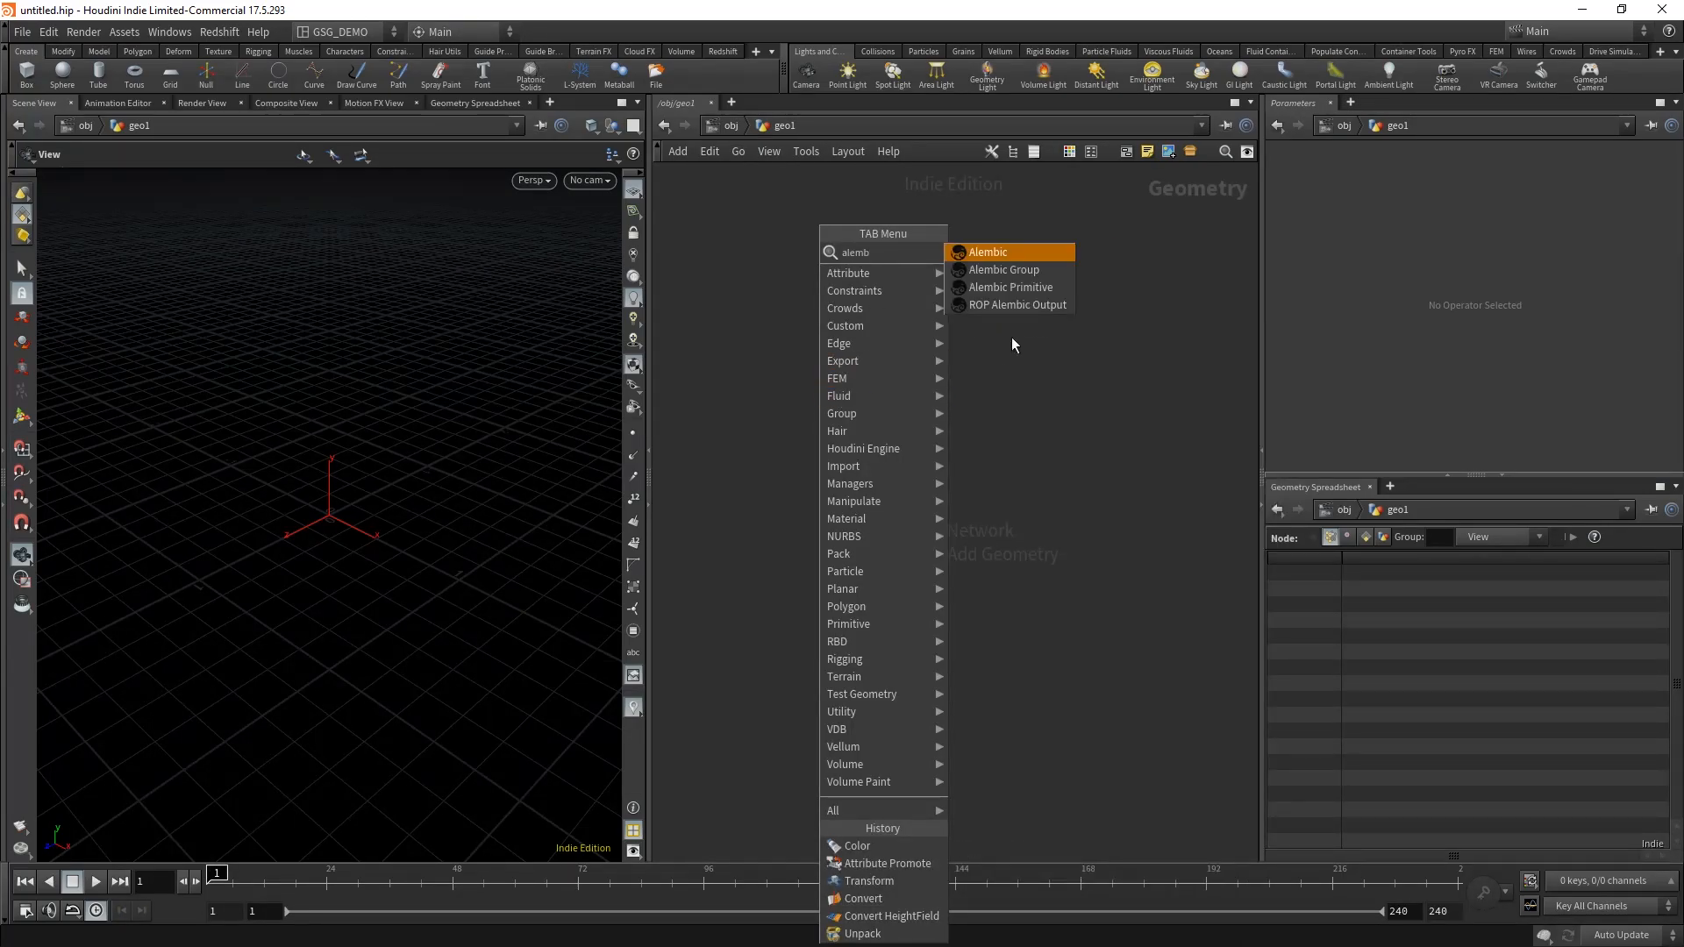
pyautogui.click(1008, 252)
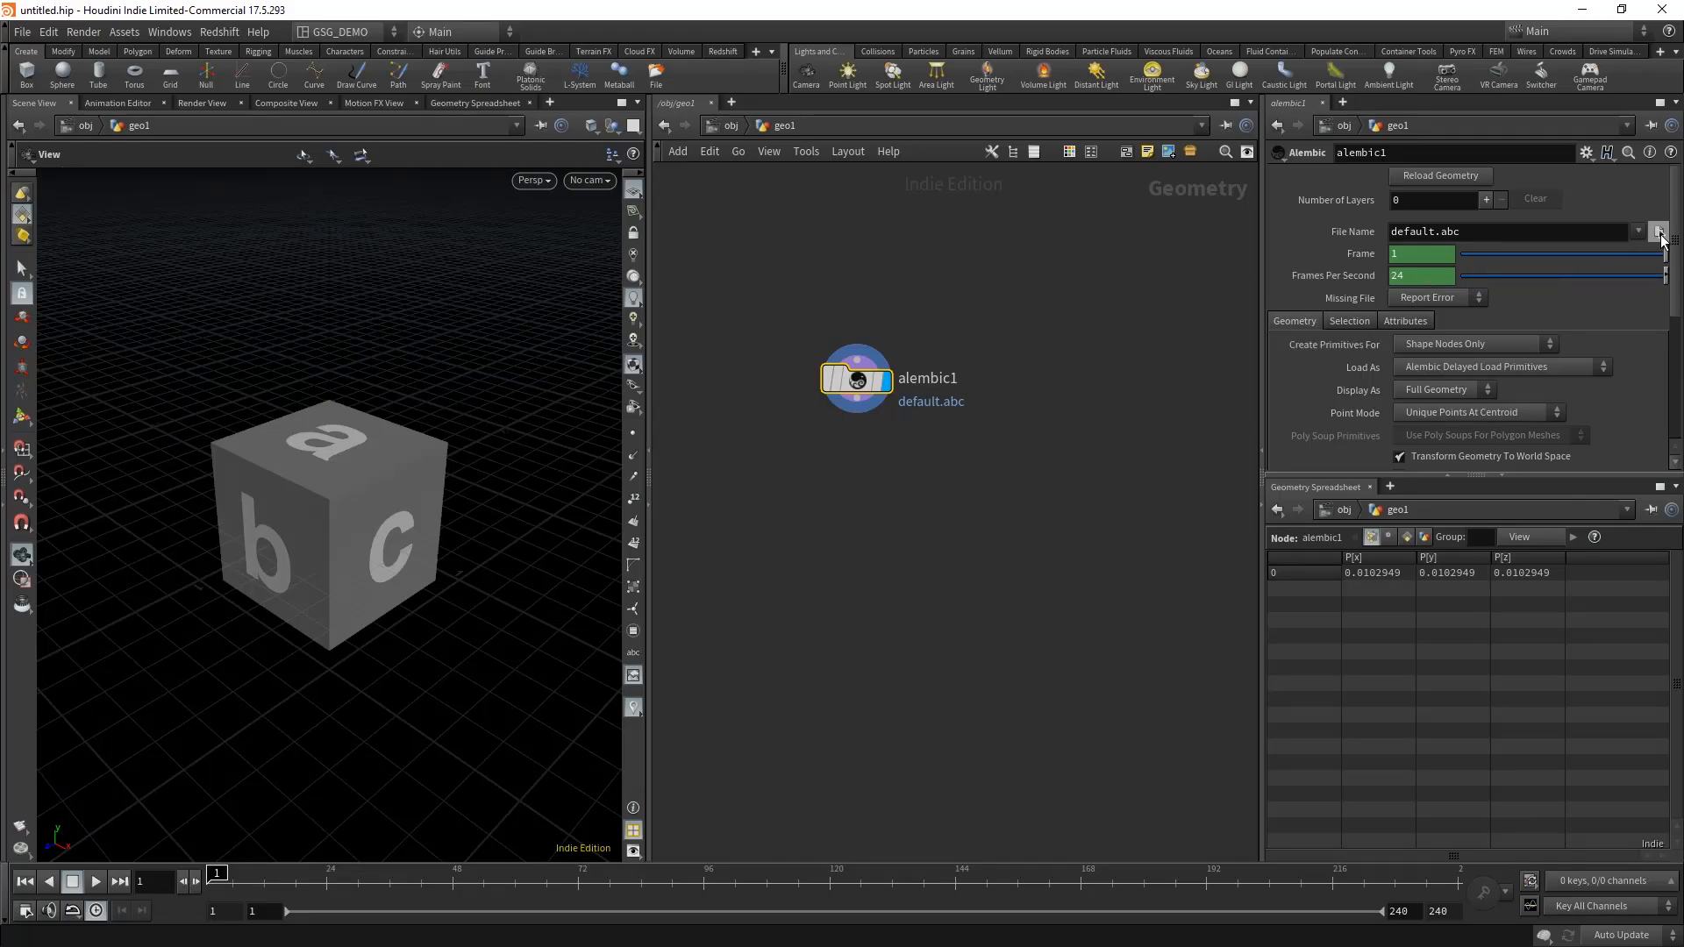
# Step: Load testCubes-1.abc from the C4D/_EXPORTS folder as the Alembic node's source file
pyautogui.click(1660, 232)
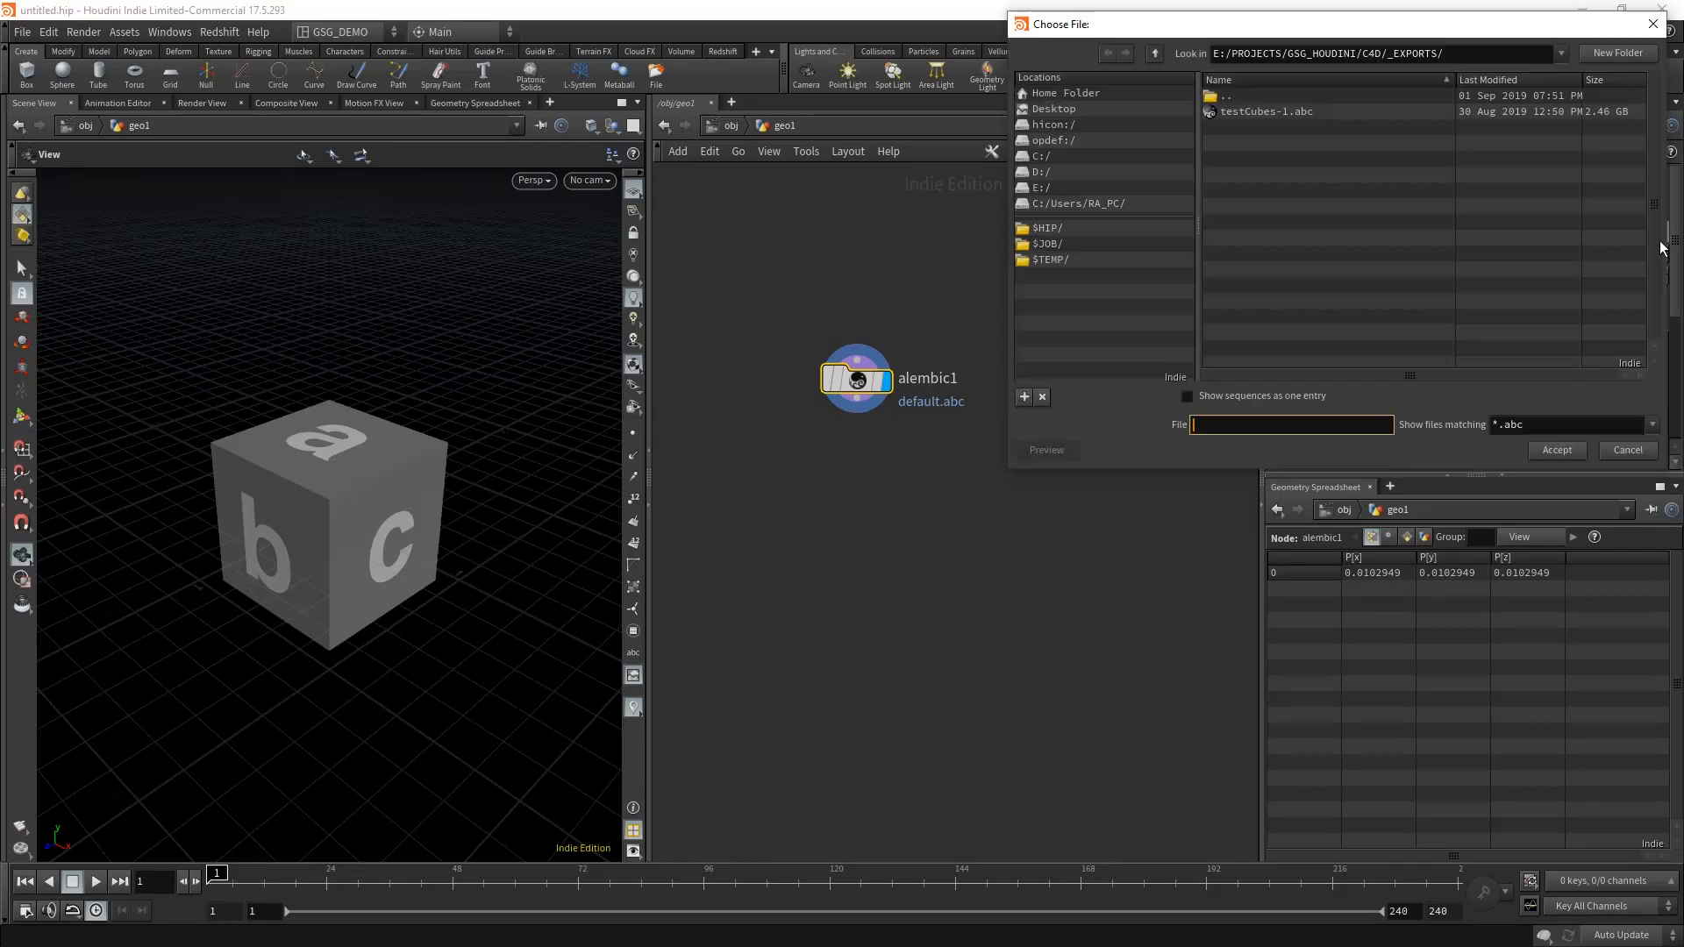
pyautogui.click(1284, 112)
pyautogui.click(1559, 450)
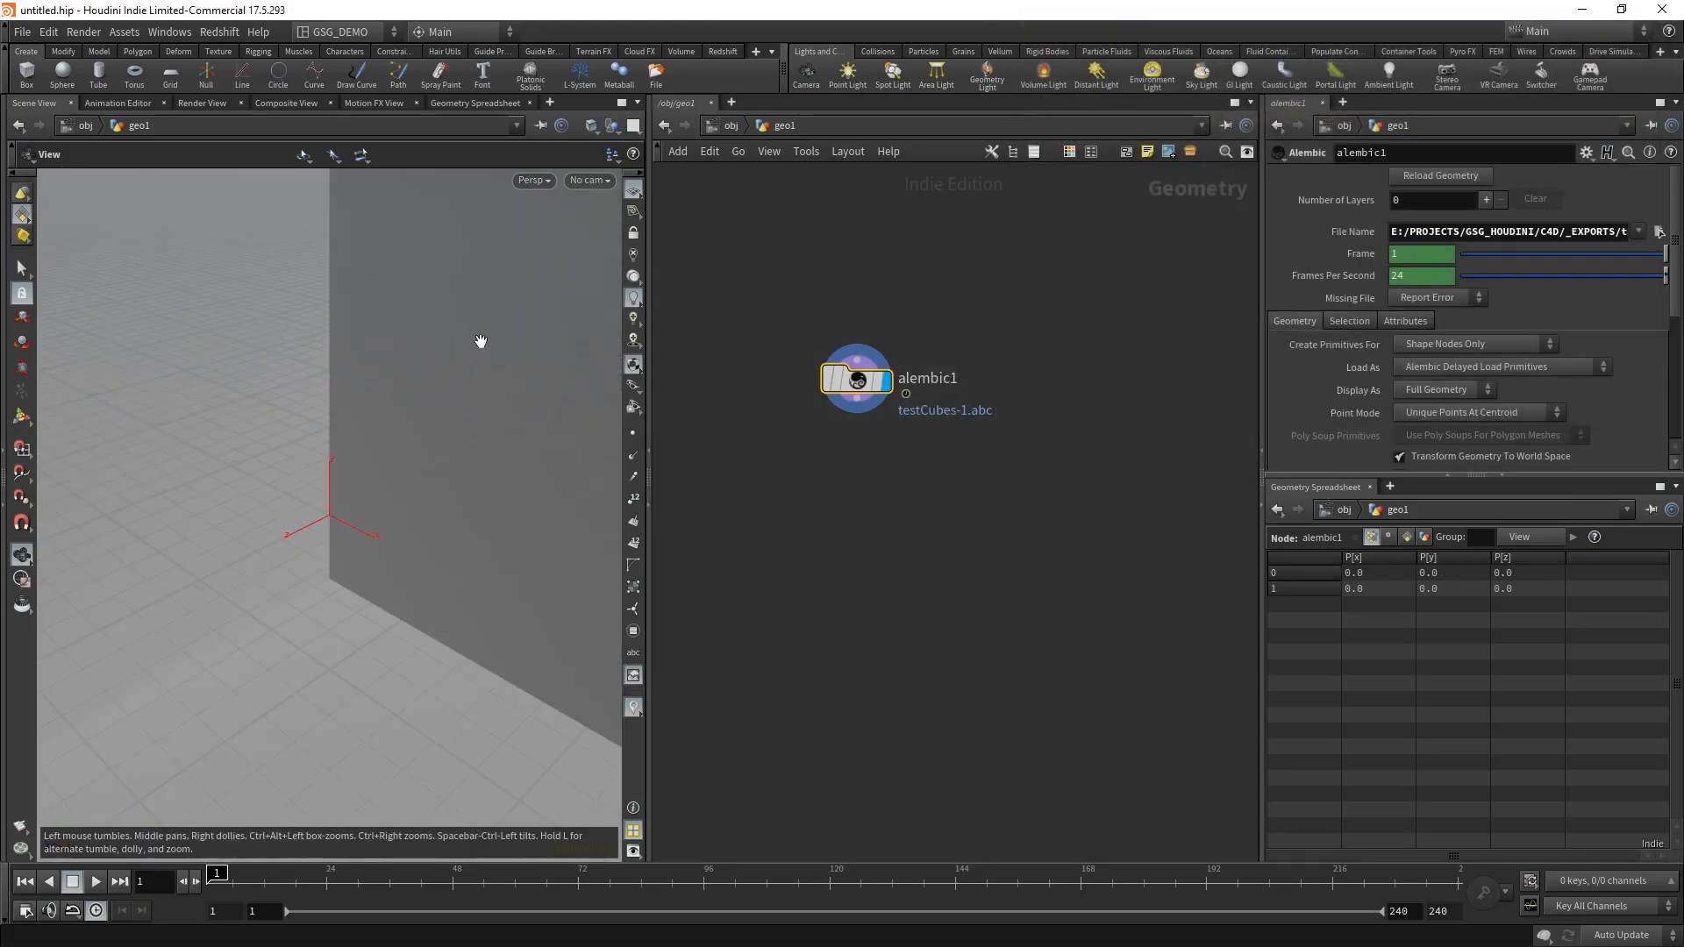
# Step: Examine the imported cube's size in the viewport from several angles and distances
pyautogui.moveTo(504, 323); pyautogui.dragTo(102, 483)
pyautogui.scroll(-10, 207, 451)
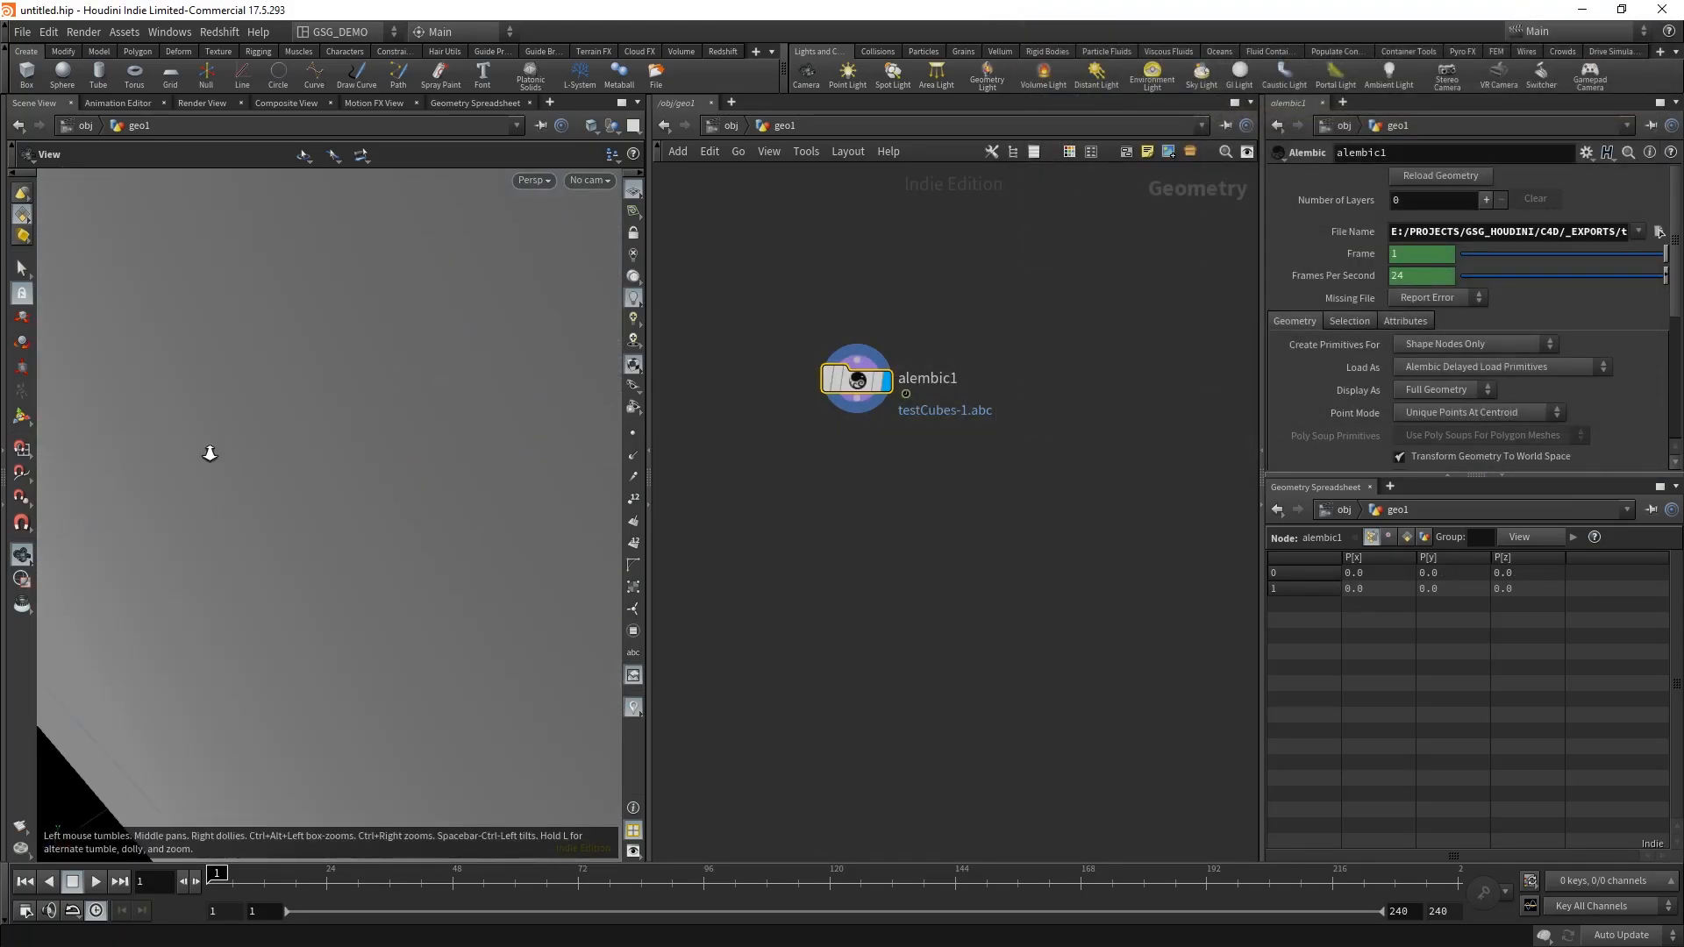
pyautogui.moveTo(202, 448); pyautogui.dragTo(365, 466)
pyautogui.scroll(3, 405, 450)
pyautogui.scroll(3, 423, 418)
pyautogui.moveTo(424, 418); pyautogui.dragTo(368, 478, button='right')
pyautogui.moveTo(368, 478); pyautogui.dragTo(323, 465)
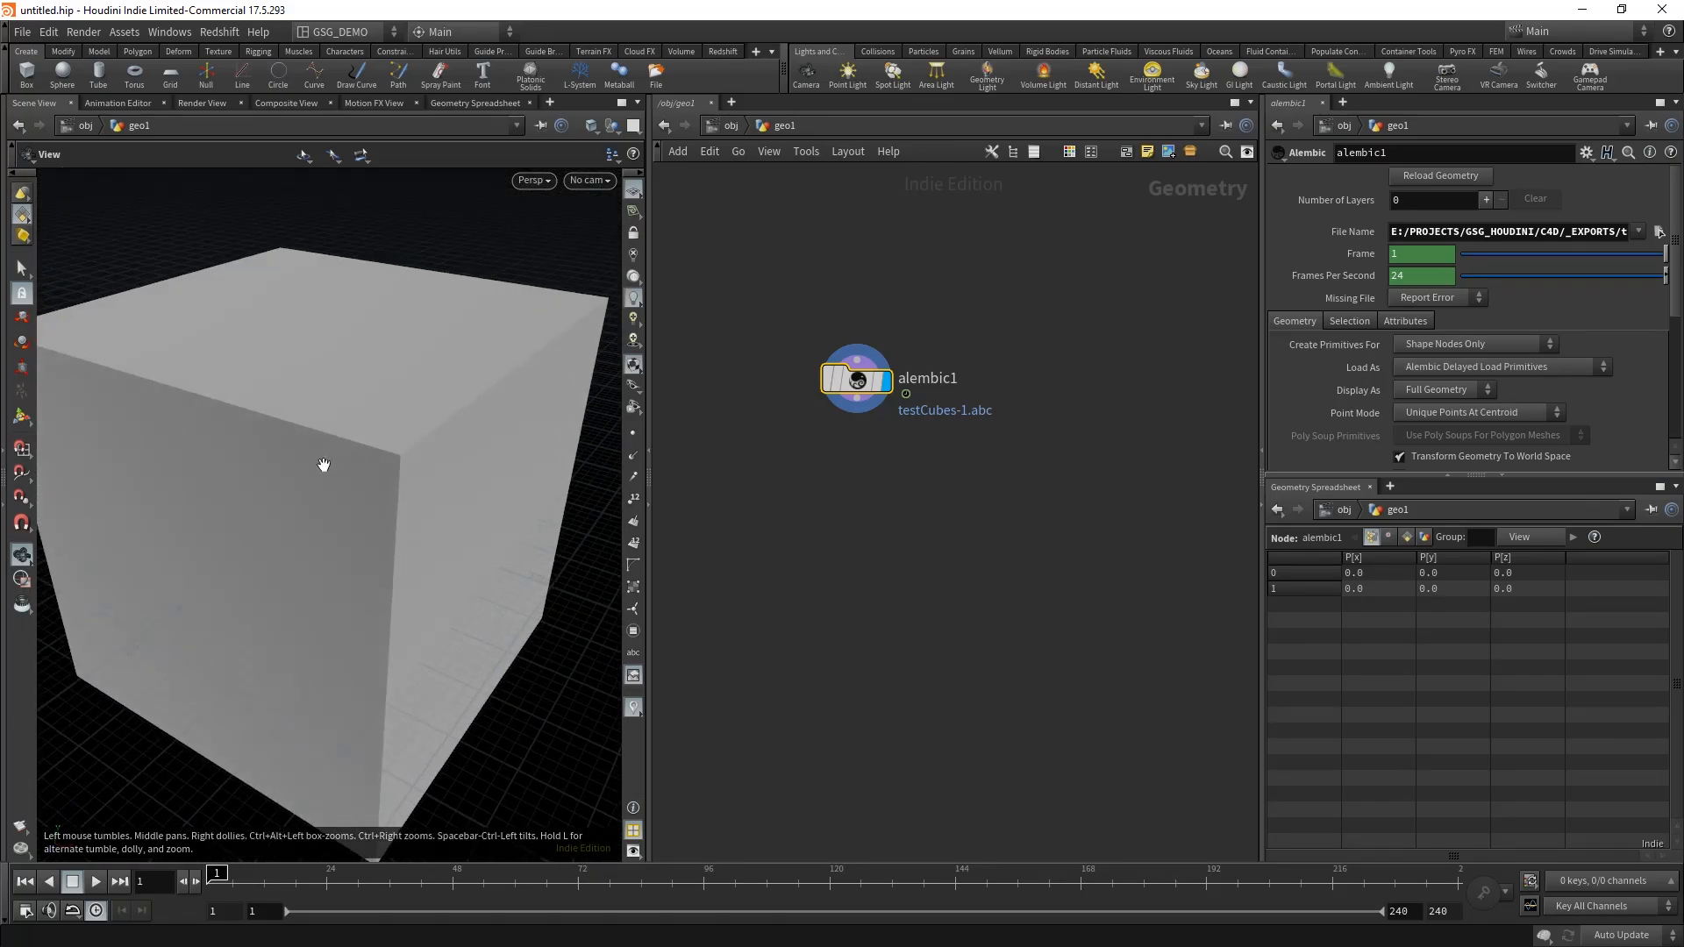
pyautogui.moveTo(323, 465); pyautogui.dragTo(609, 288, button='right')
pyautogui.moveTo(295, 431); pyautogui.dragTo(605, 289, button='right')
pyautogui.moveTo(184, 656); pyautogui.dragTo(925, 189, button='right')
pyautogui.moveTo(384, 420); pyautogui.dragTo(316, 406, button='middle')
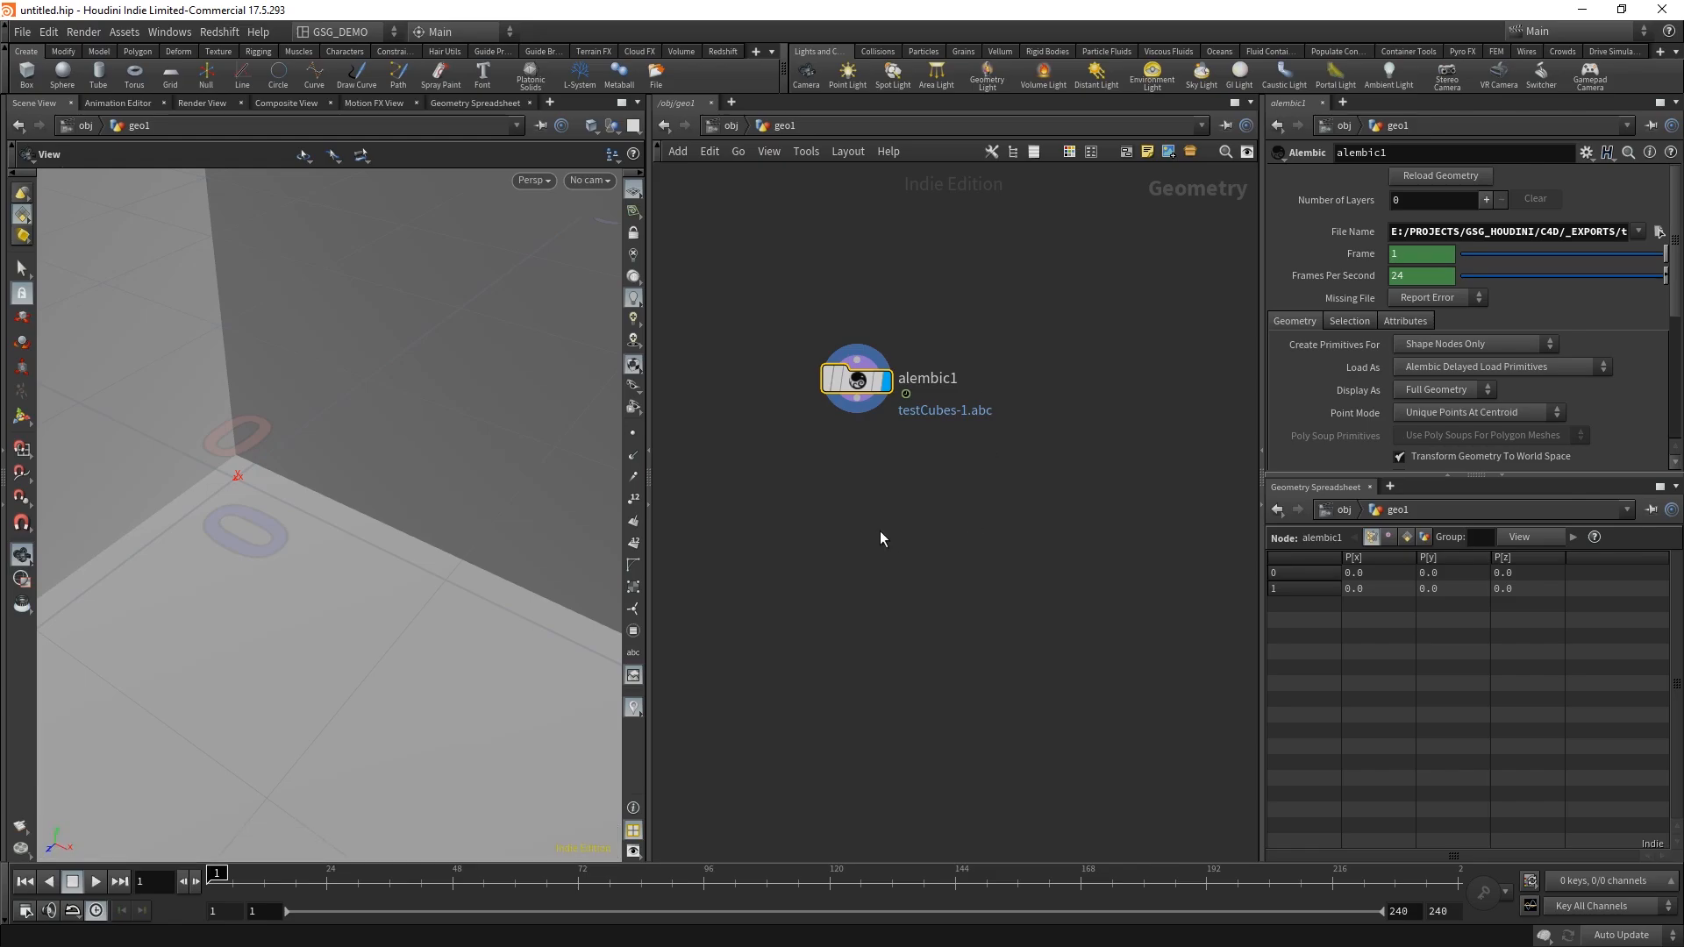
# Step: Add a Transform node below the Alembic node, wire it to the Alembic output and make it the displayed node
pyautogui.press('Tab')
pyautogui.write('tr')
pyautogui.moveTo(903, 501)
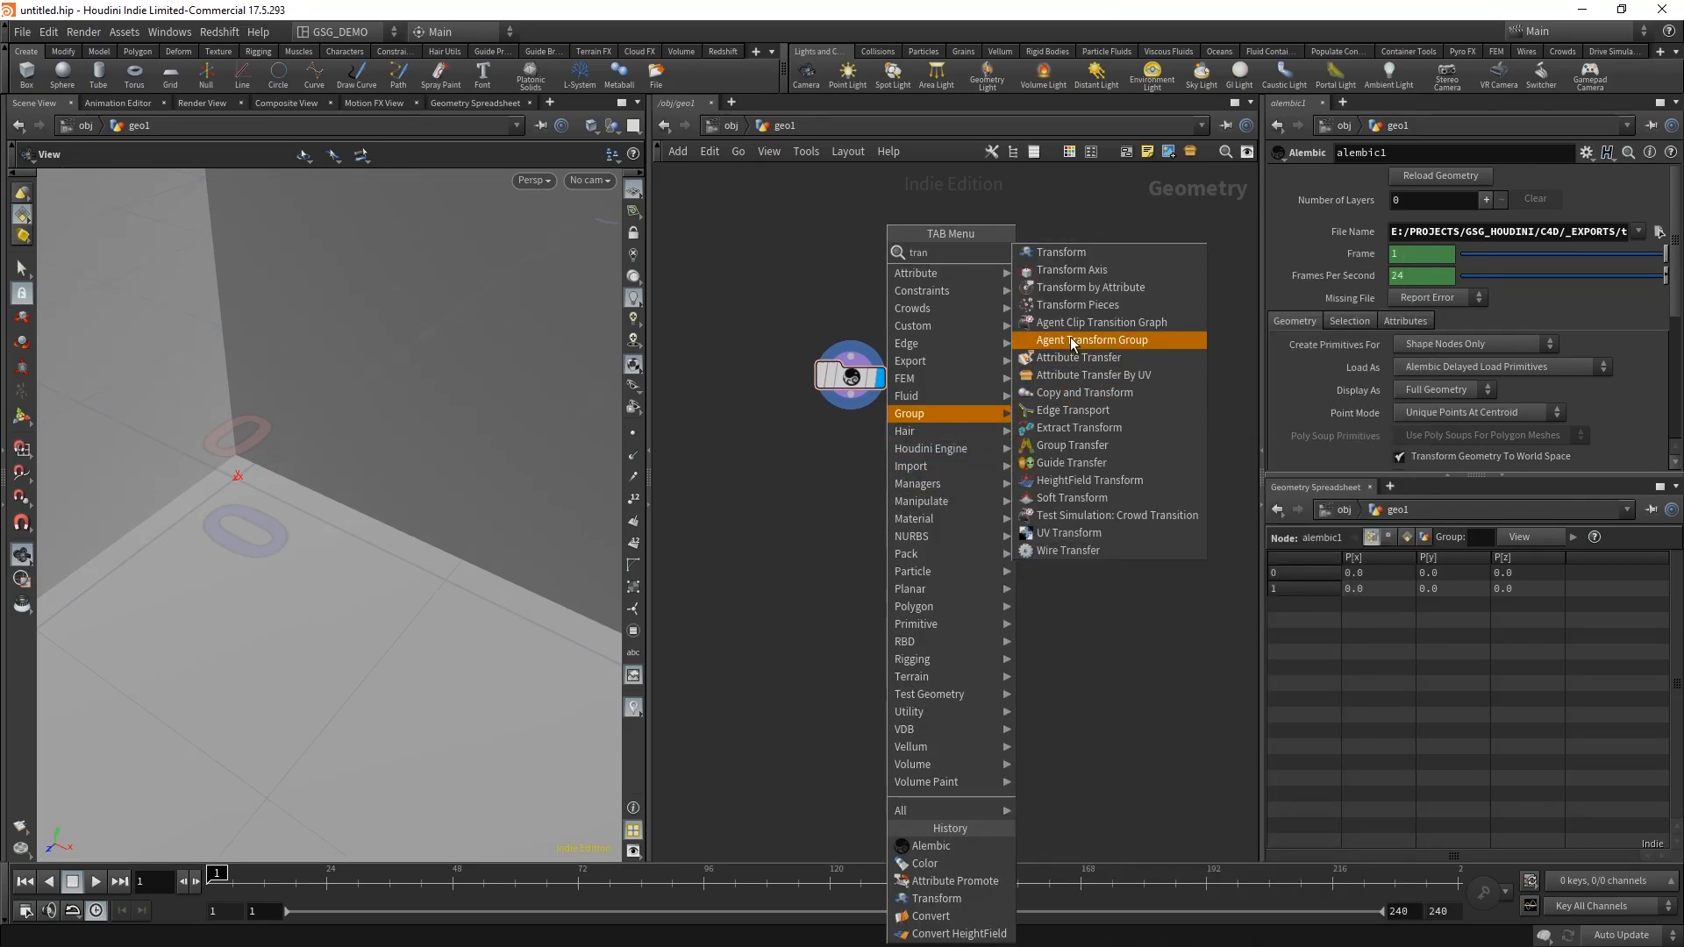
pyautogui.click(1087, 250)
pyautogui.click(852, 486)
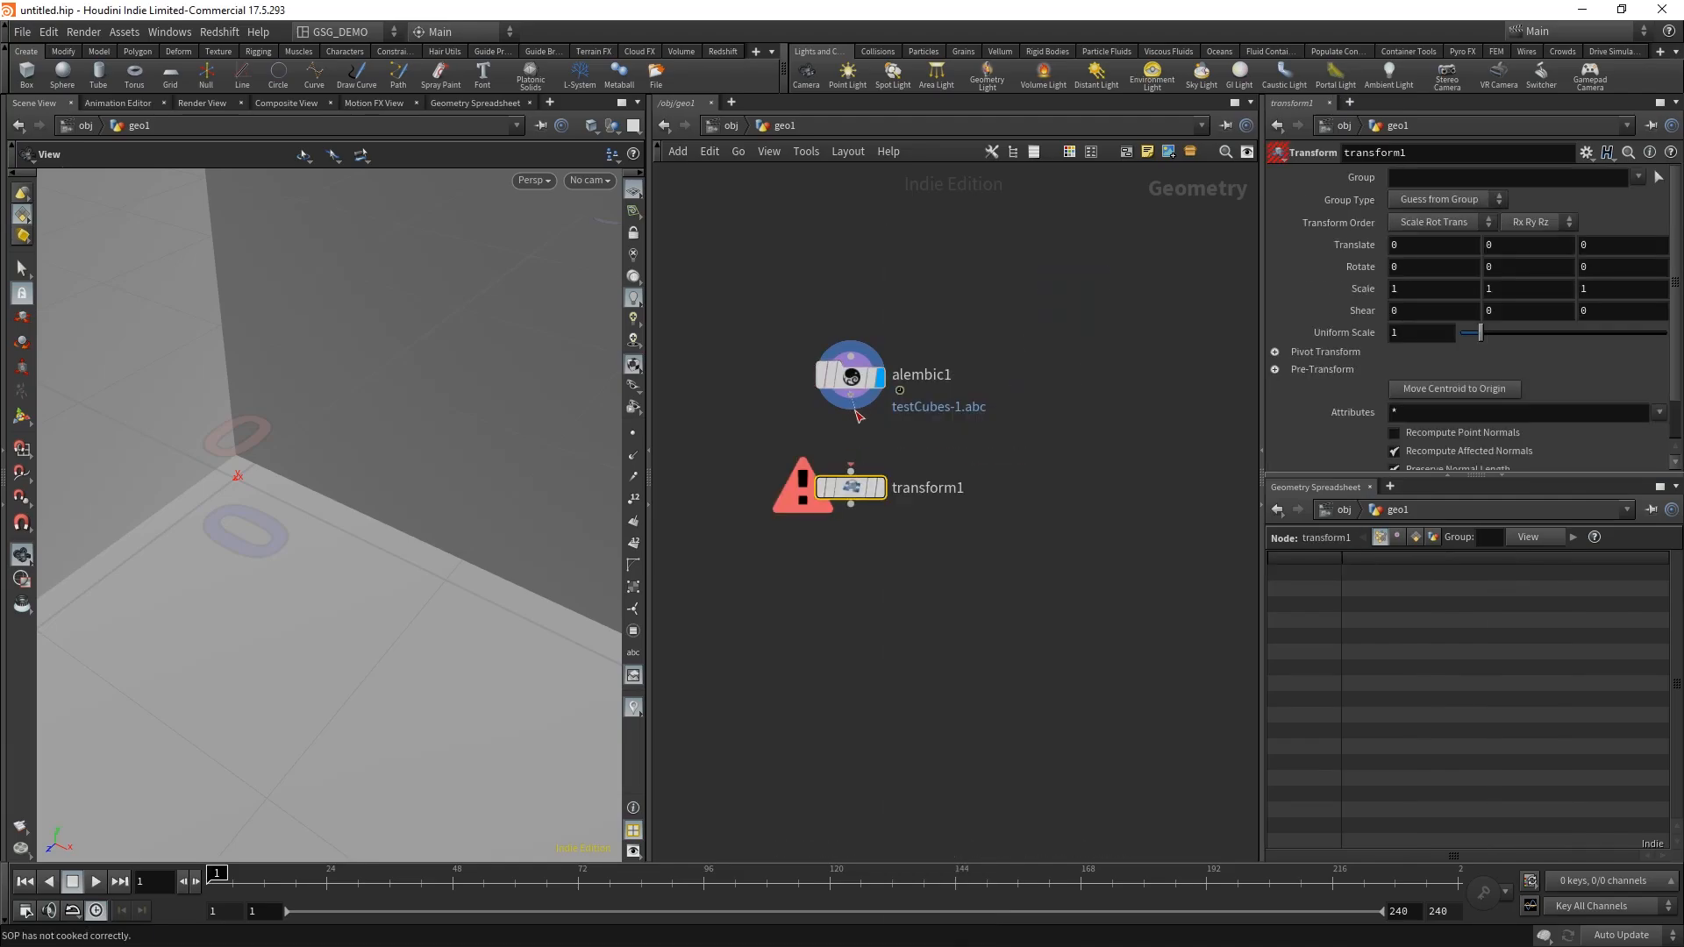
pyautogui.moveTo(851, 396); pyautogui.dragTo(851, 471)
pyautogui.click(880, 489)
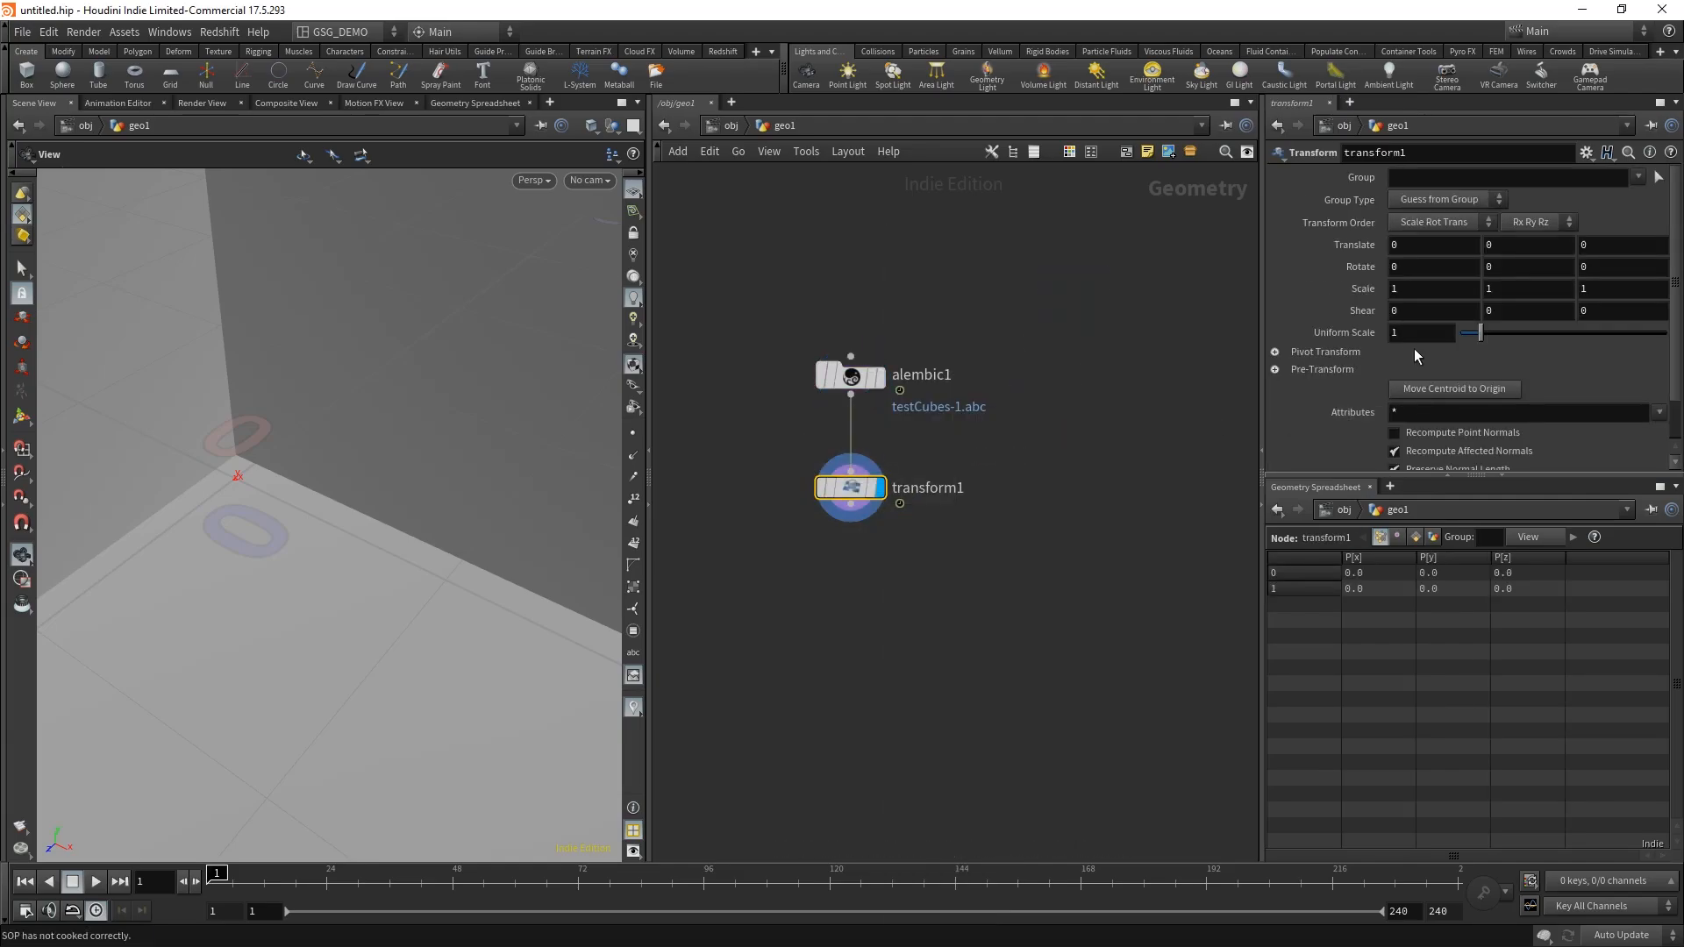
# Step: Set the Transform node's uniform scale to .01 and frame the scaled cube in the viewport
pyautogui.moveTo(1411, 334); pyautogui.dragTo(1348, 335)
pyautogui.write('.01')
pyautogui.press('Return')
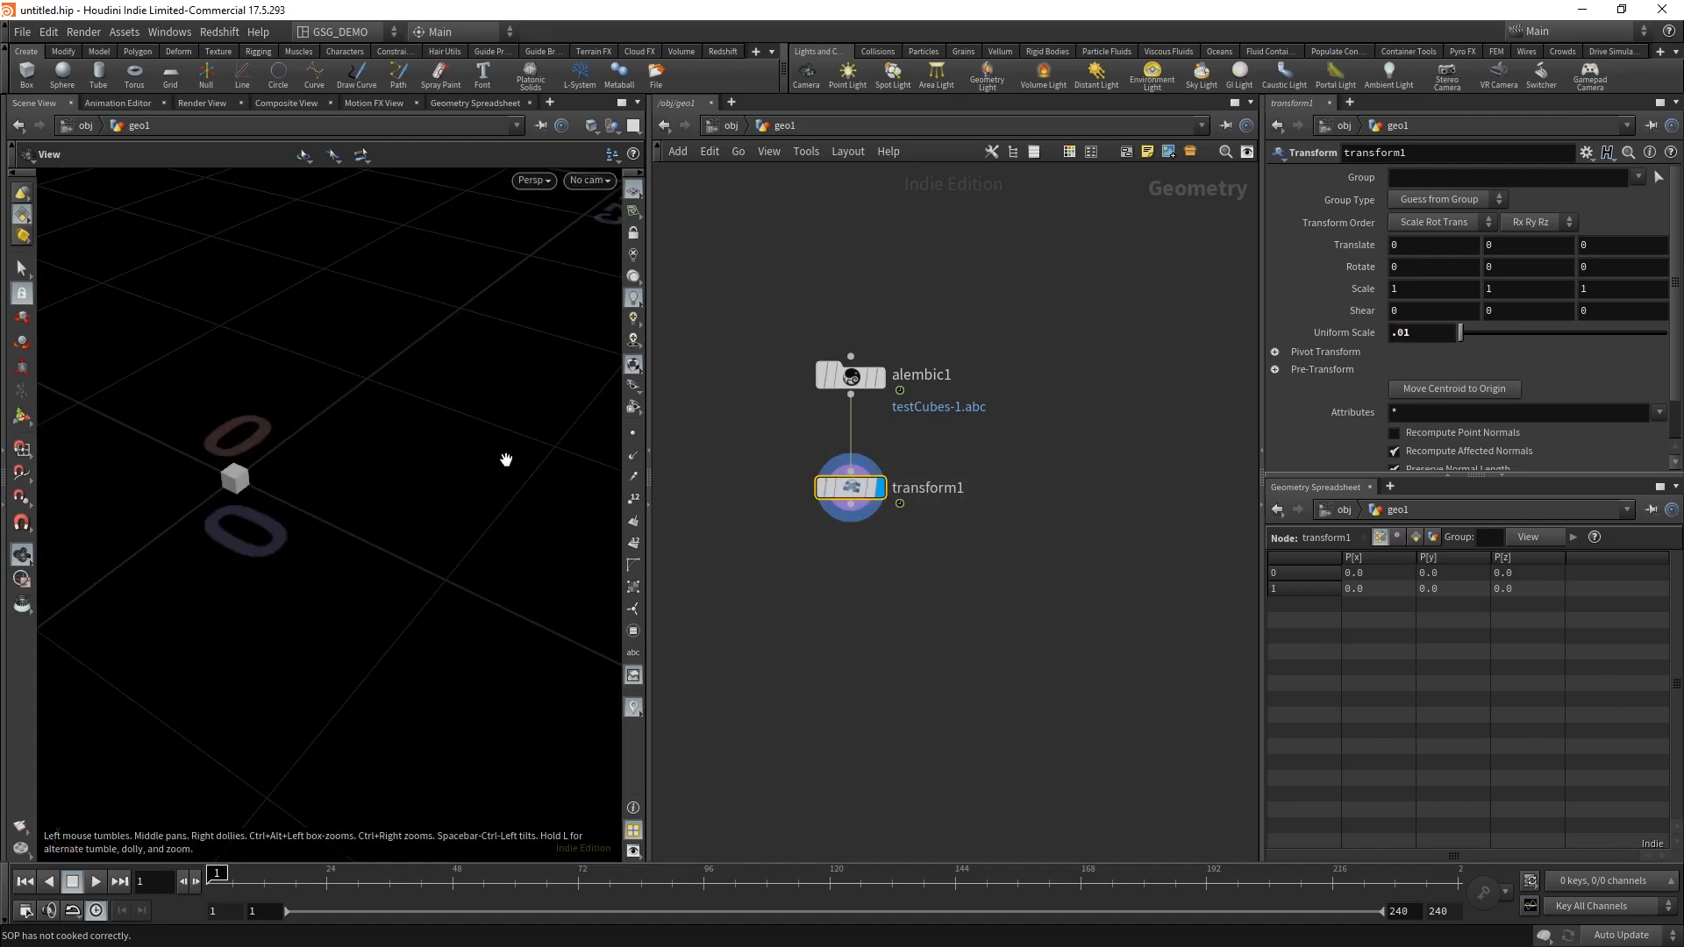
pyautogui.press('g')
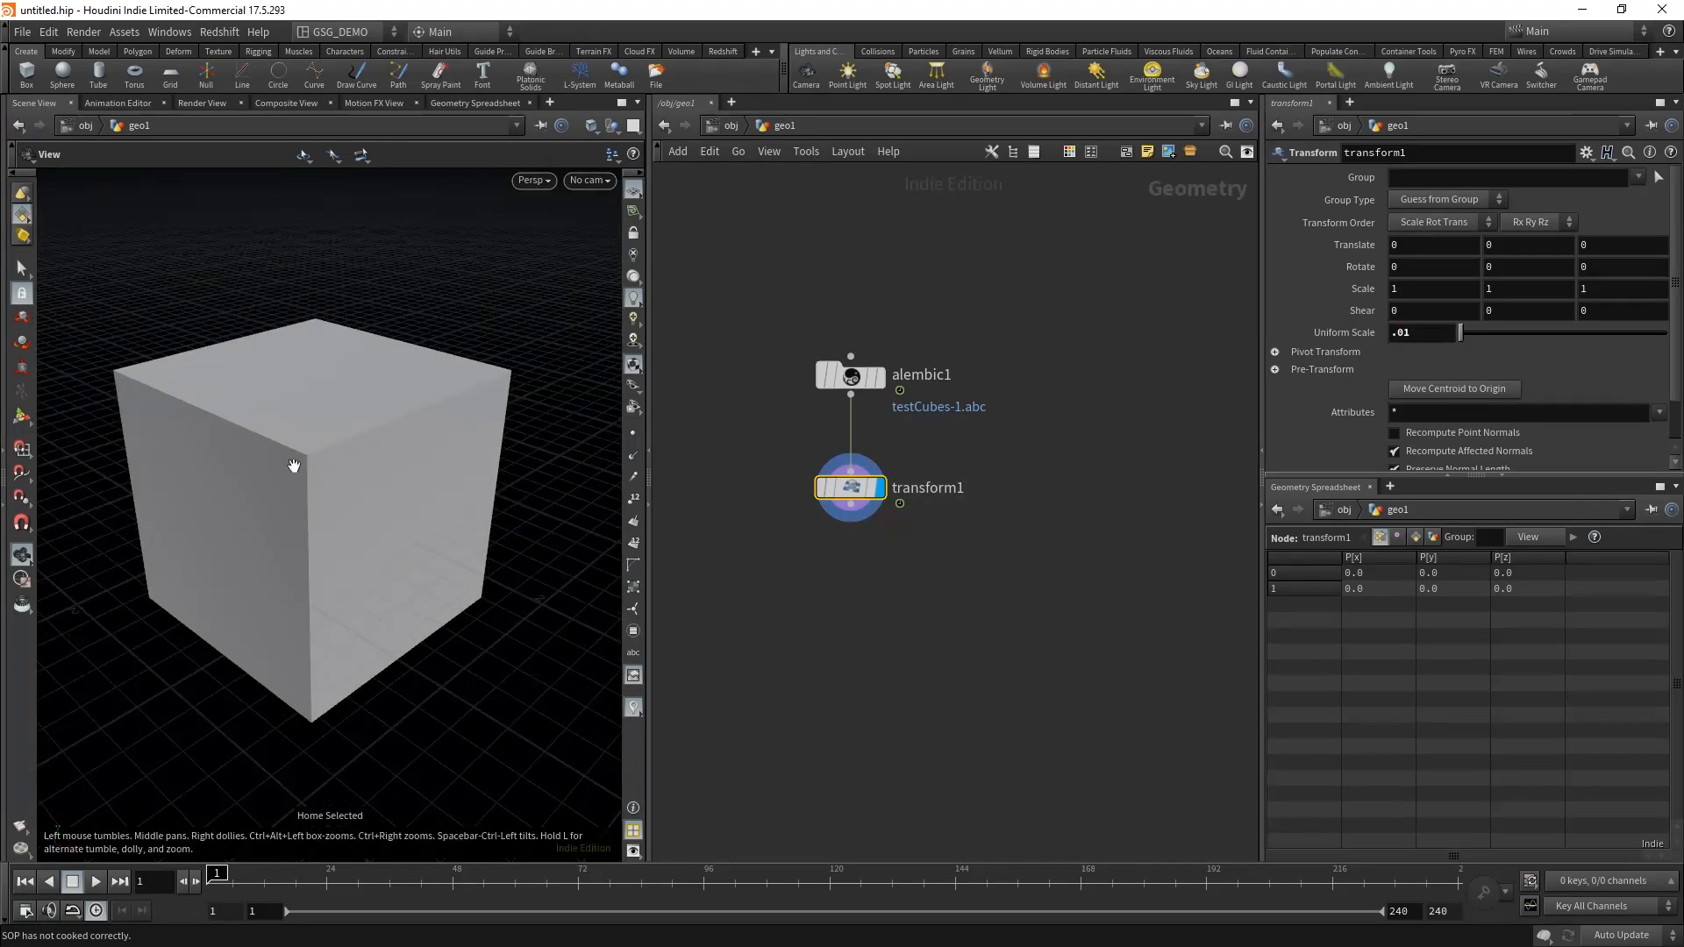
pyautogui.moveTo(293, 465); pyautogui.dragTo(333, 456)
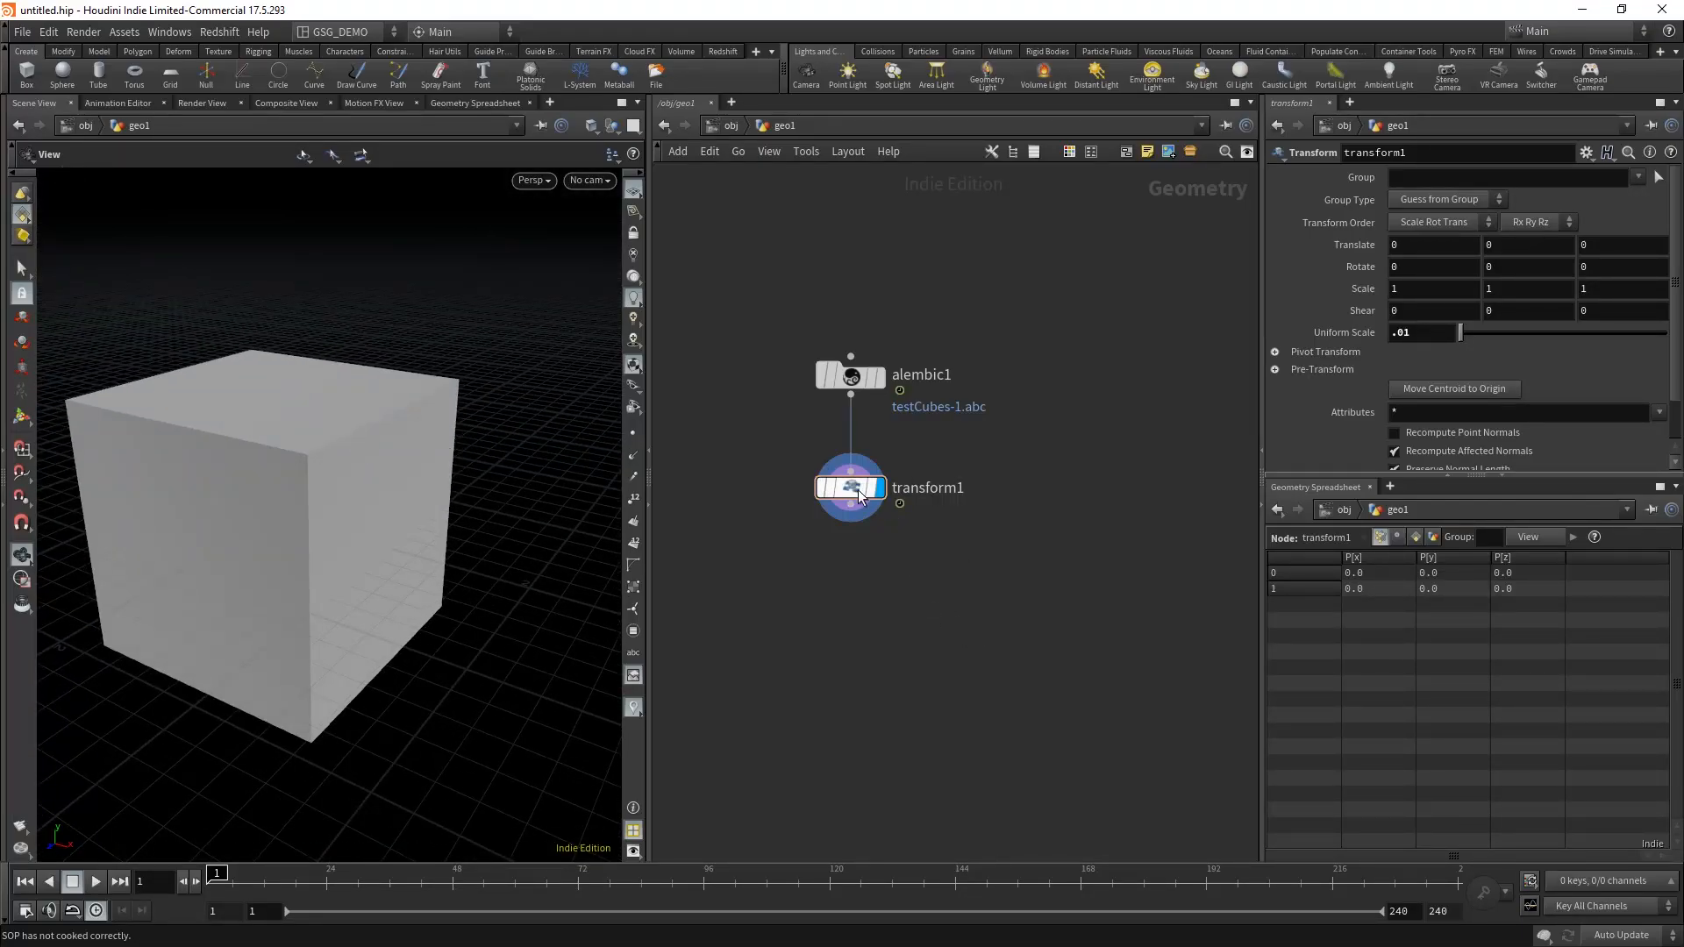
# Step: Insert an Unpack node between the Alembic and Transform nodes and check the Transform node's geometry info
pyautogui.moveTo(859, 497); pyautogui.dragTo(863, 588)
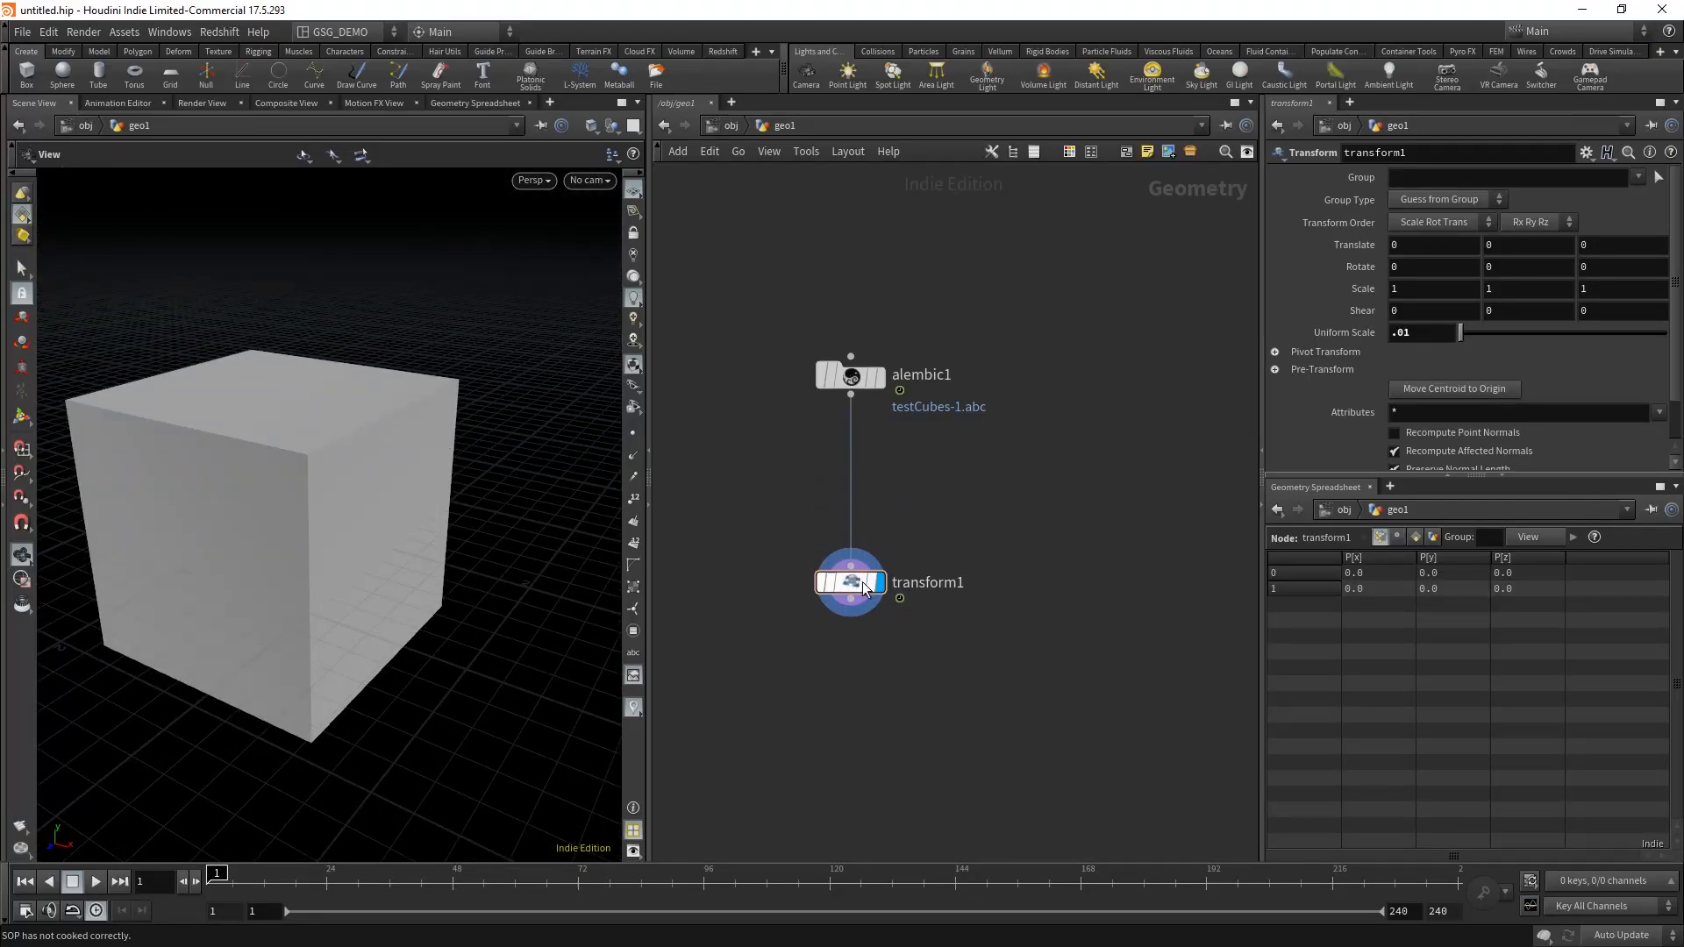
pyautogui.moveTo(864, 588); pyautogui.dragTo(901, 570, button='middle')
pyautogui.press('Tab')
pyautogui.write('unp')
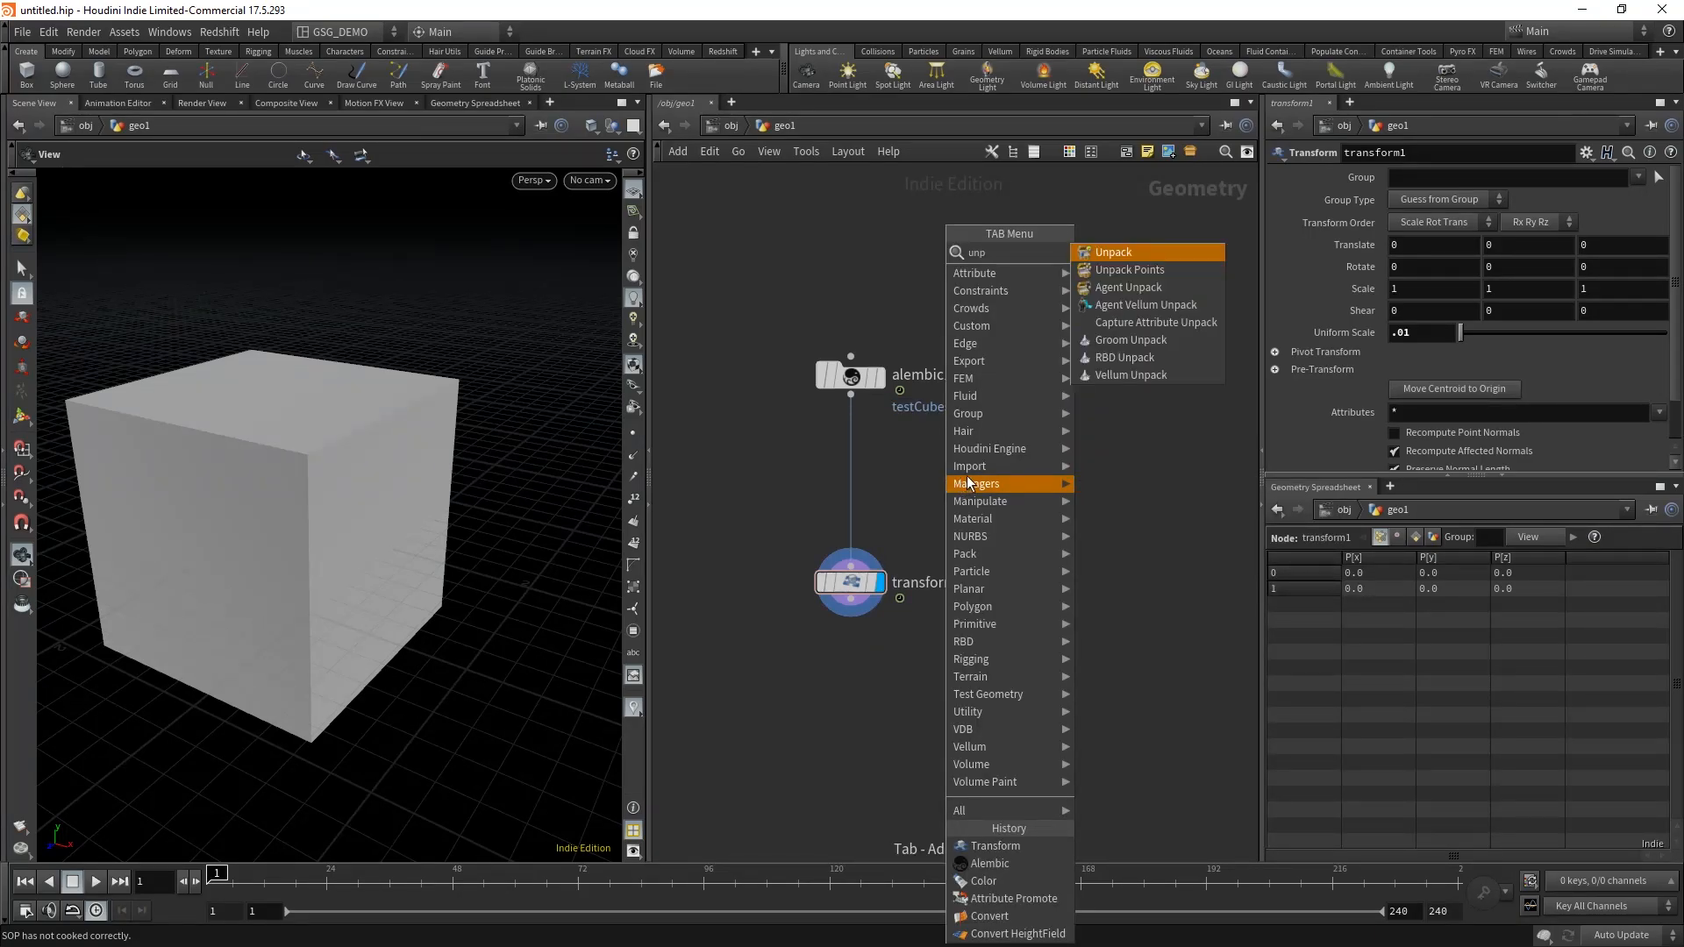
pyautogui.click(1114, 253)
pyautogui.click(965, 458)
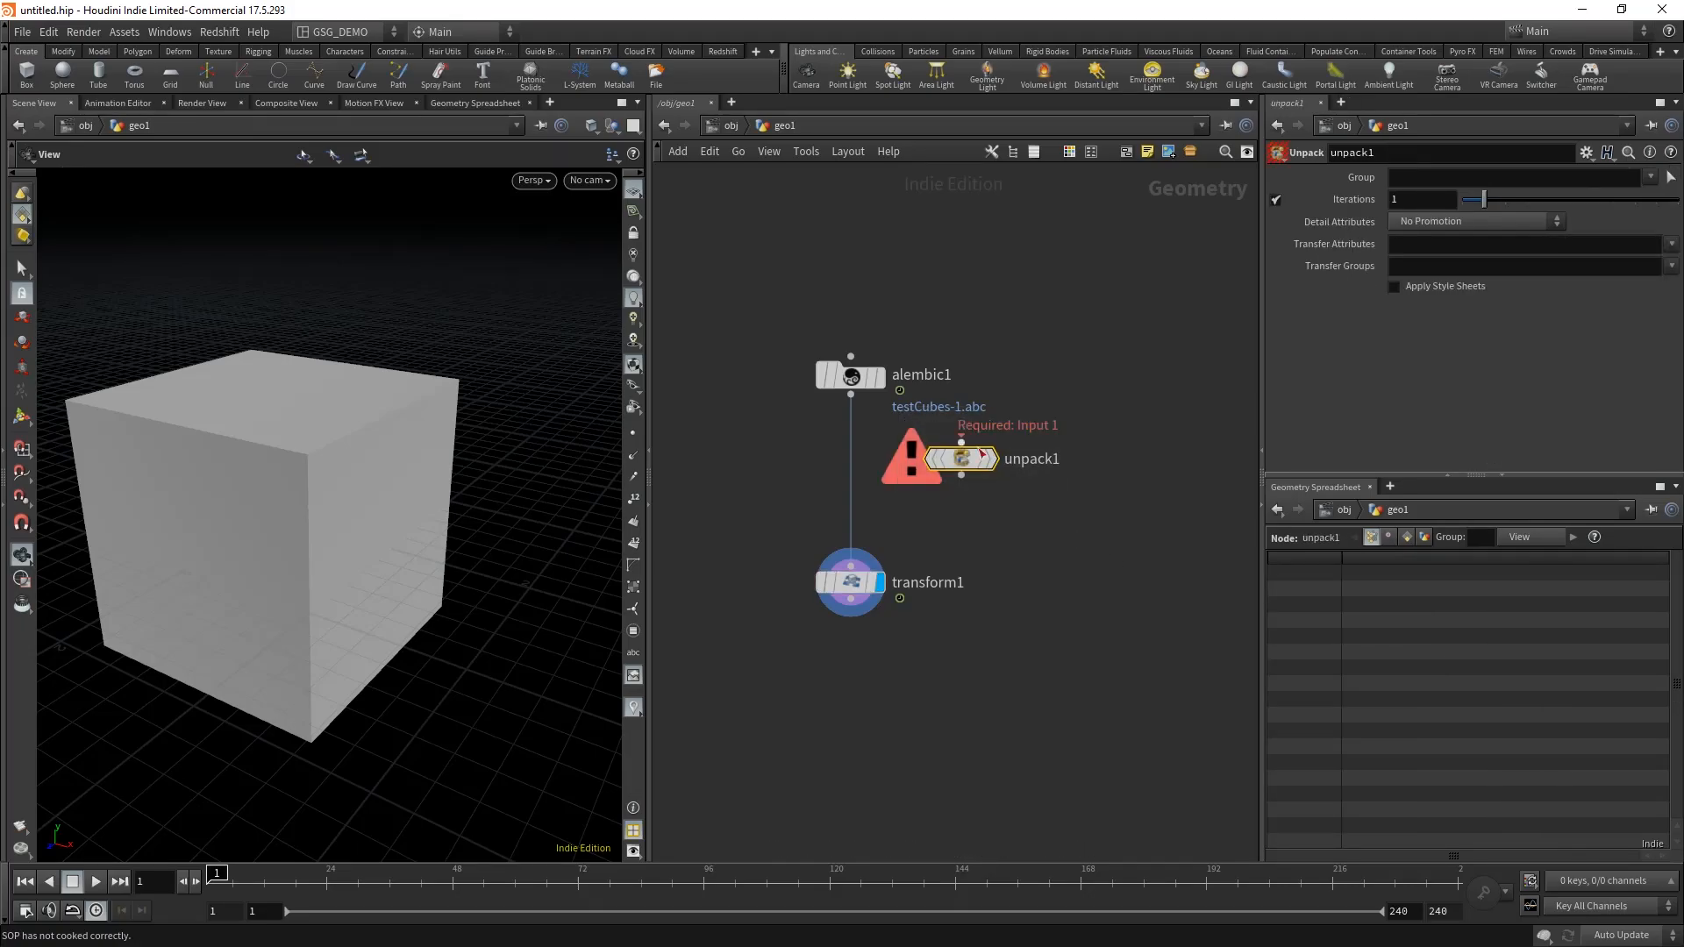
pyautogui.moveTo(973, 456); pyautogui.dragTo(852, 456)
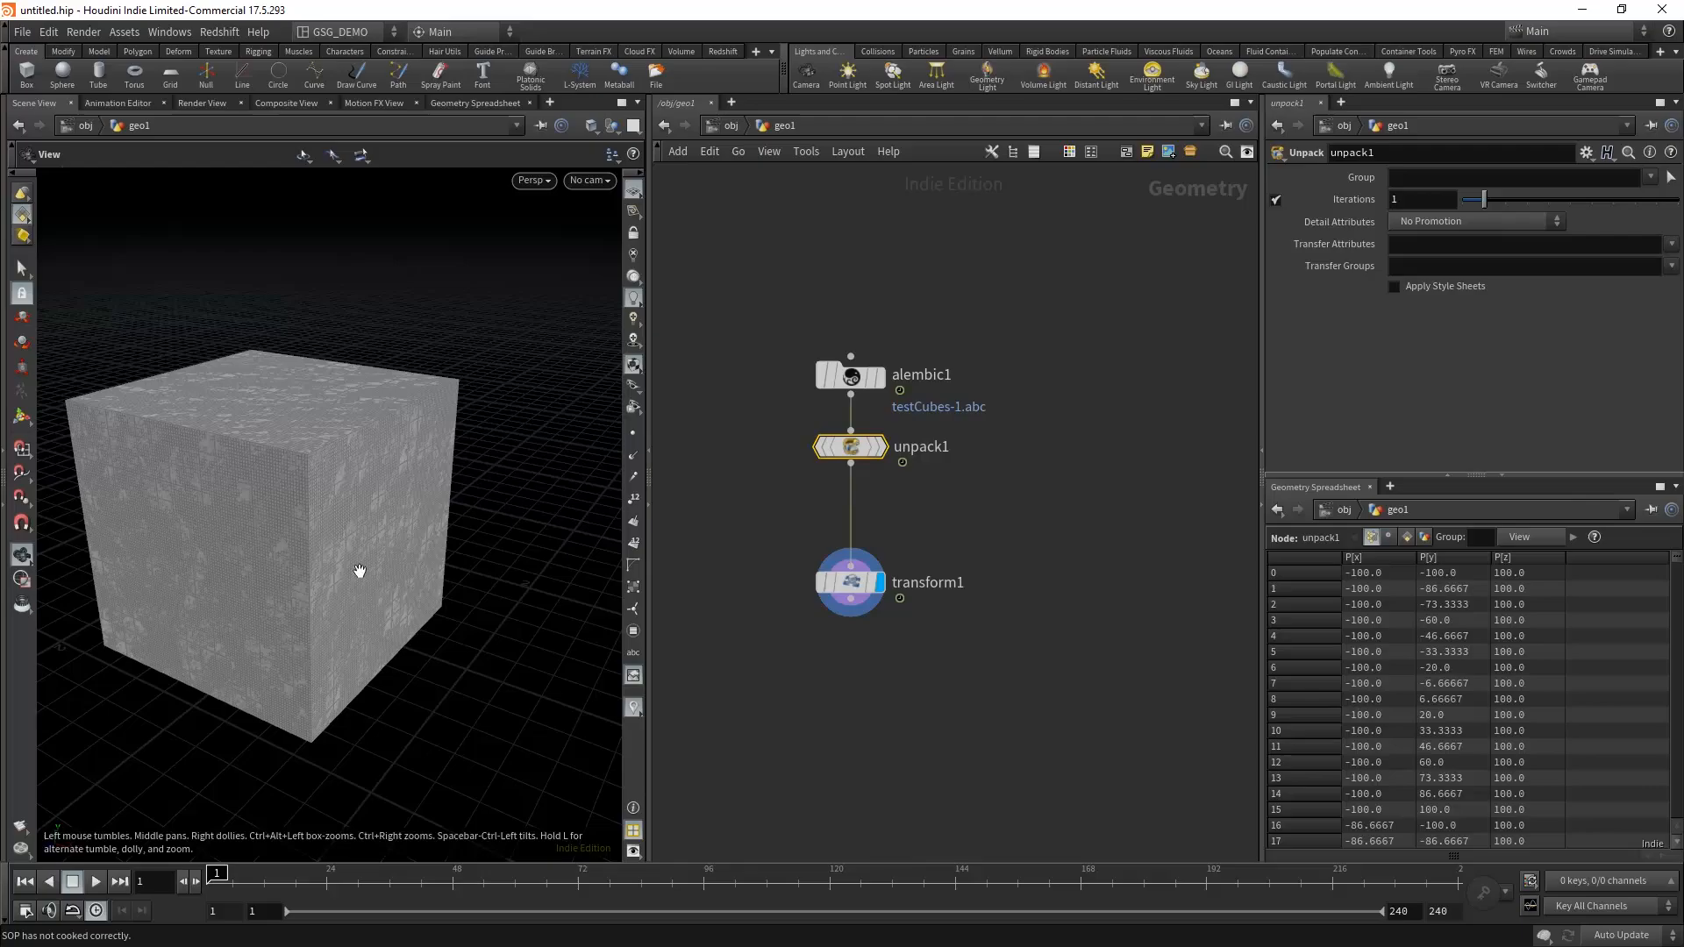
pyautogui.middleClick(865, 593)
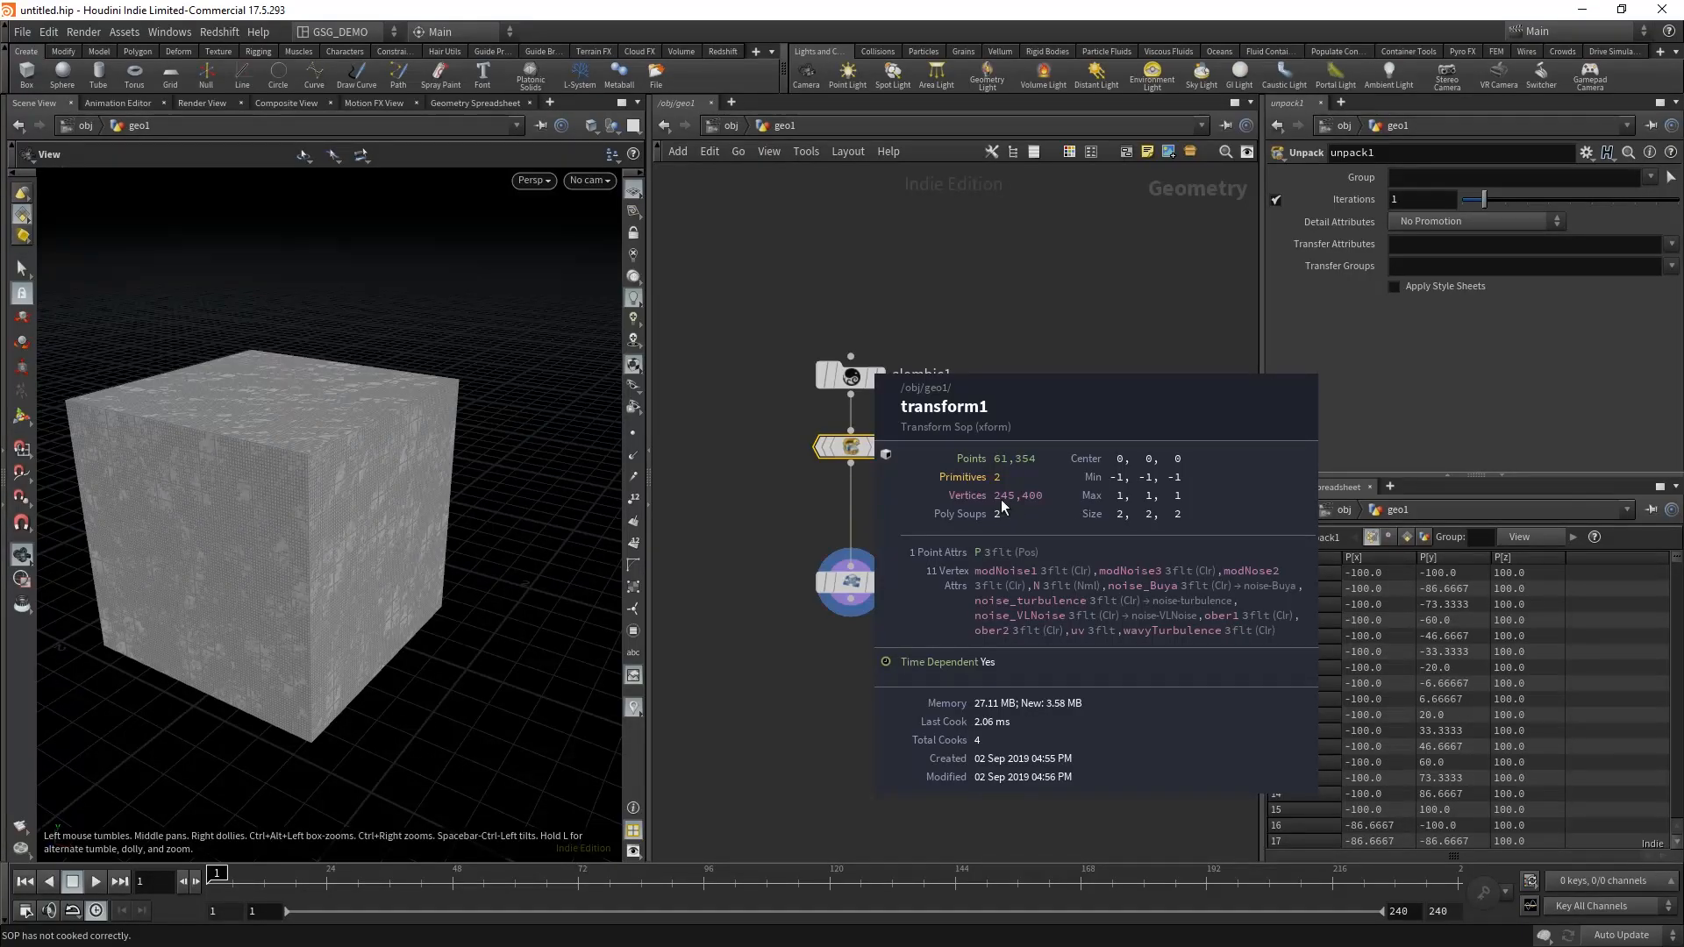
# Step: Insert a Convert node between the Unpack and Transform nodes
pyautogui.press('Tab')
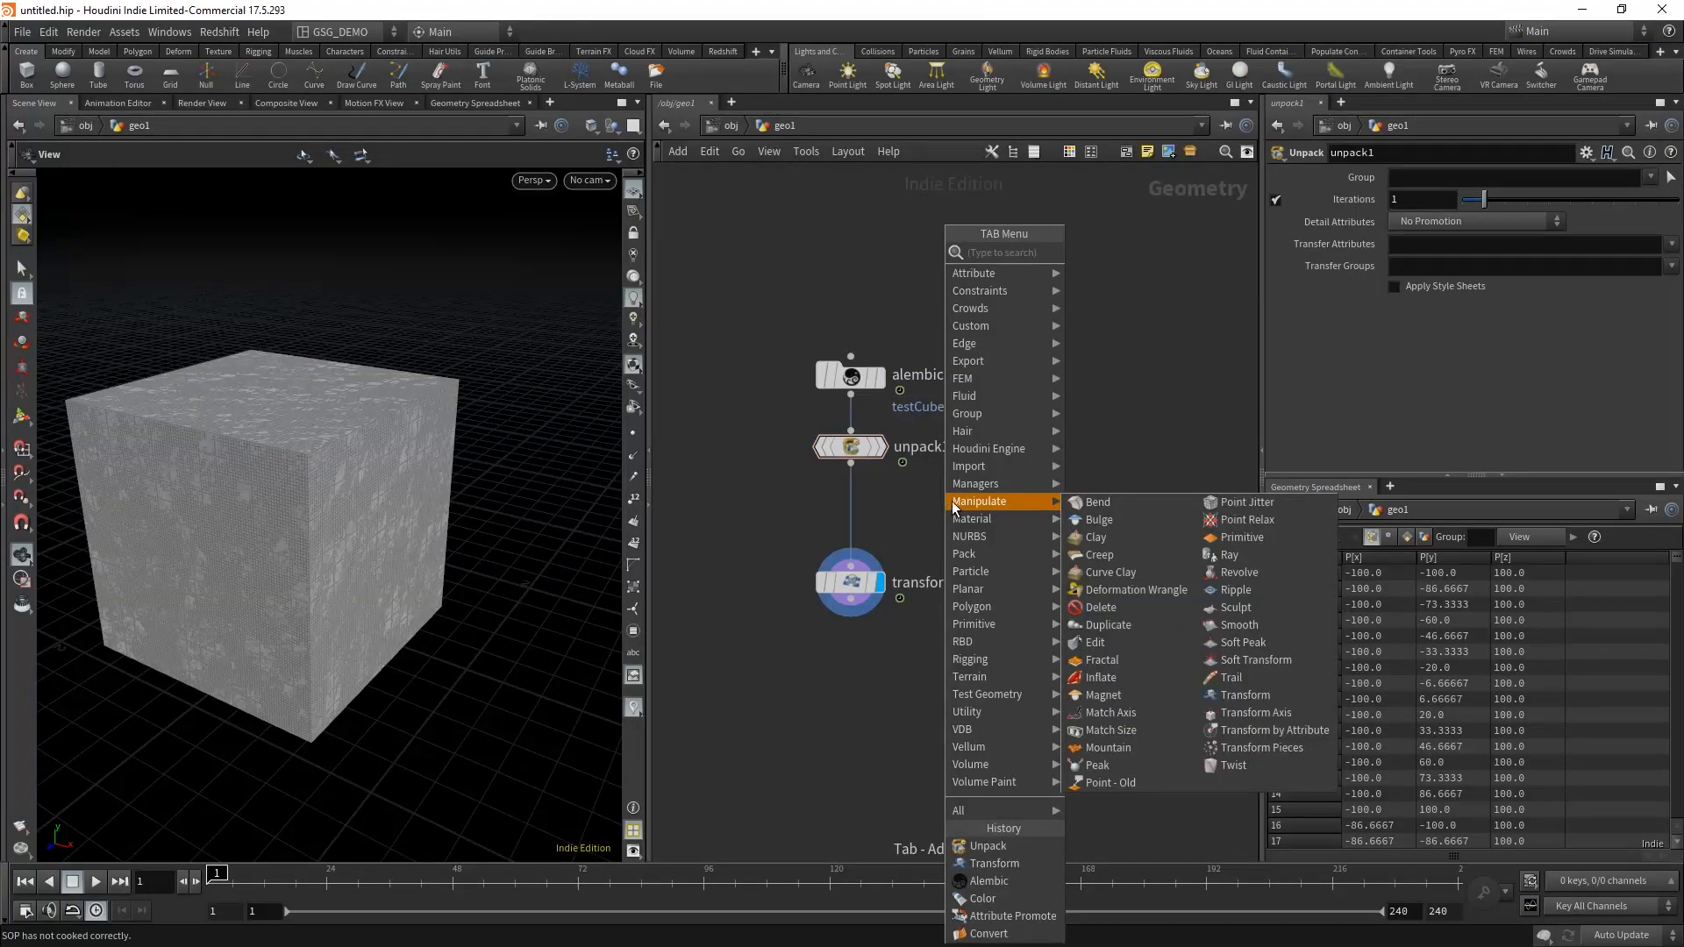
pyautogui.write('conv')
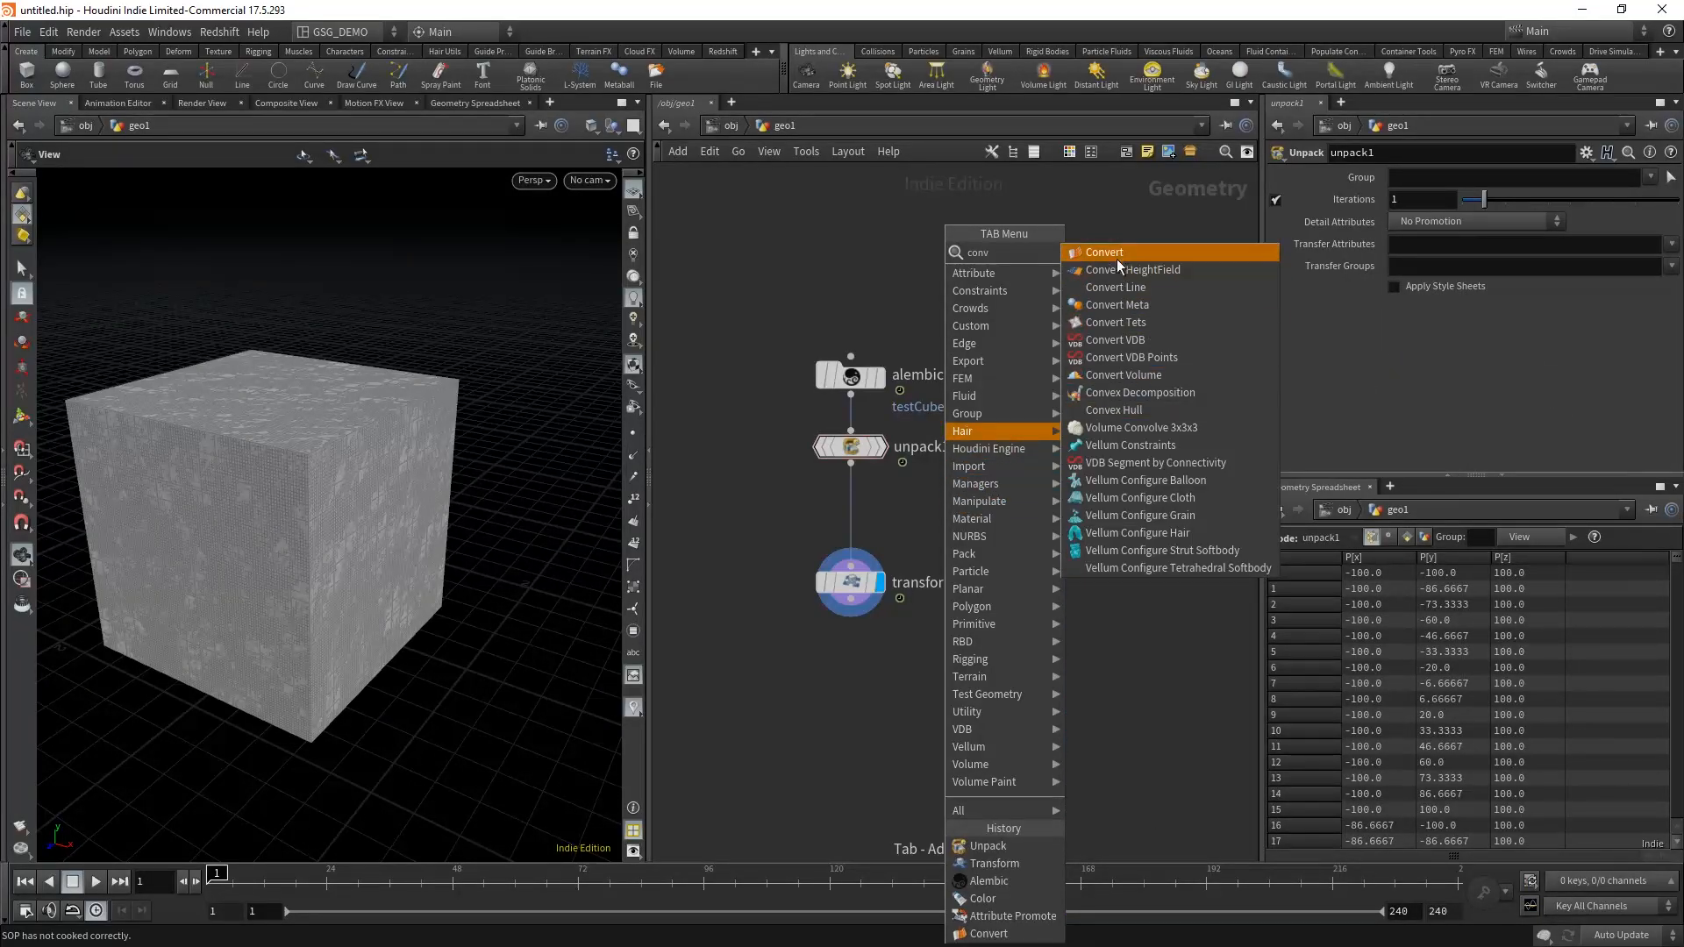
pyautogui.click(1122, 256)
pyautogui.click(980, 524)
pyautogui.moveTo(978, 526); pyautogui.dragTo(866, 530)
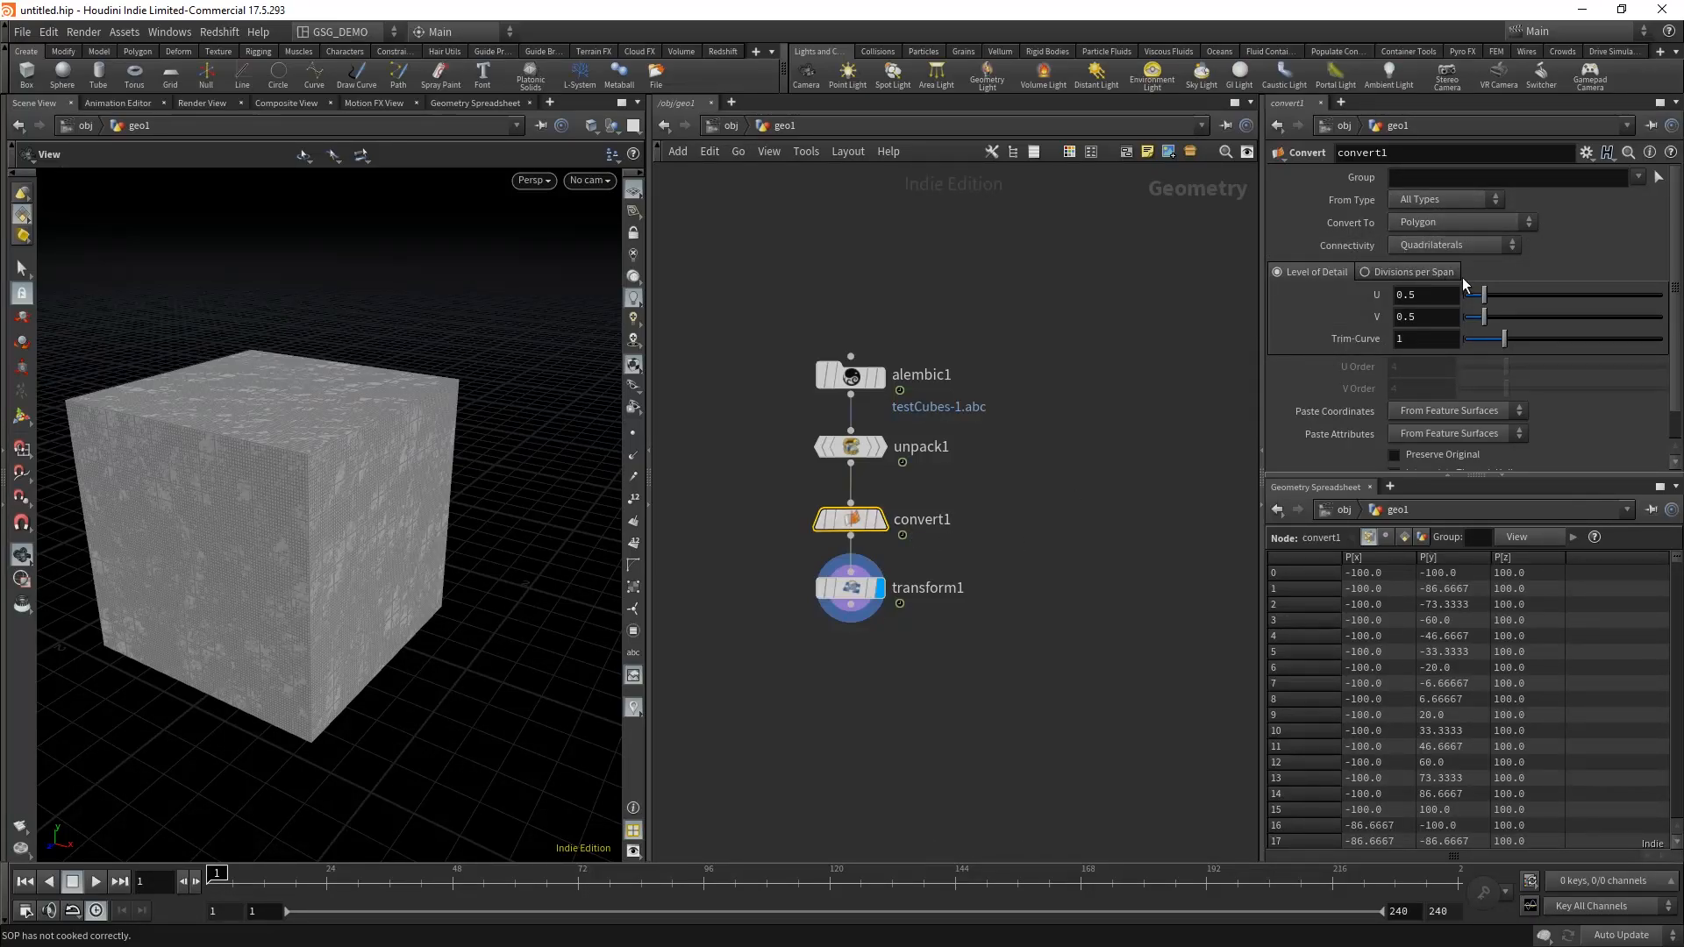
# Step: Set the Convert node to convert from All Types to Polygon
pyautogui.click(1476, 207)
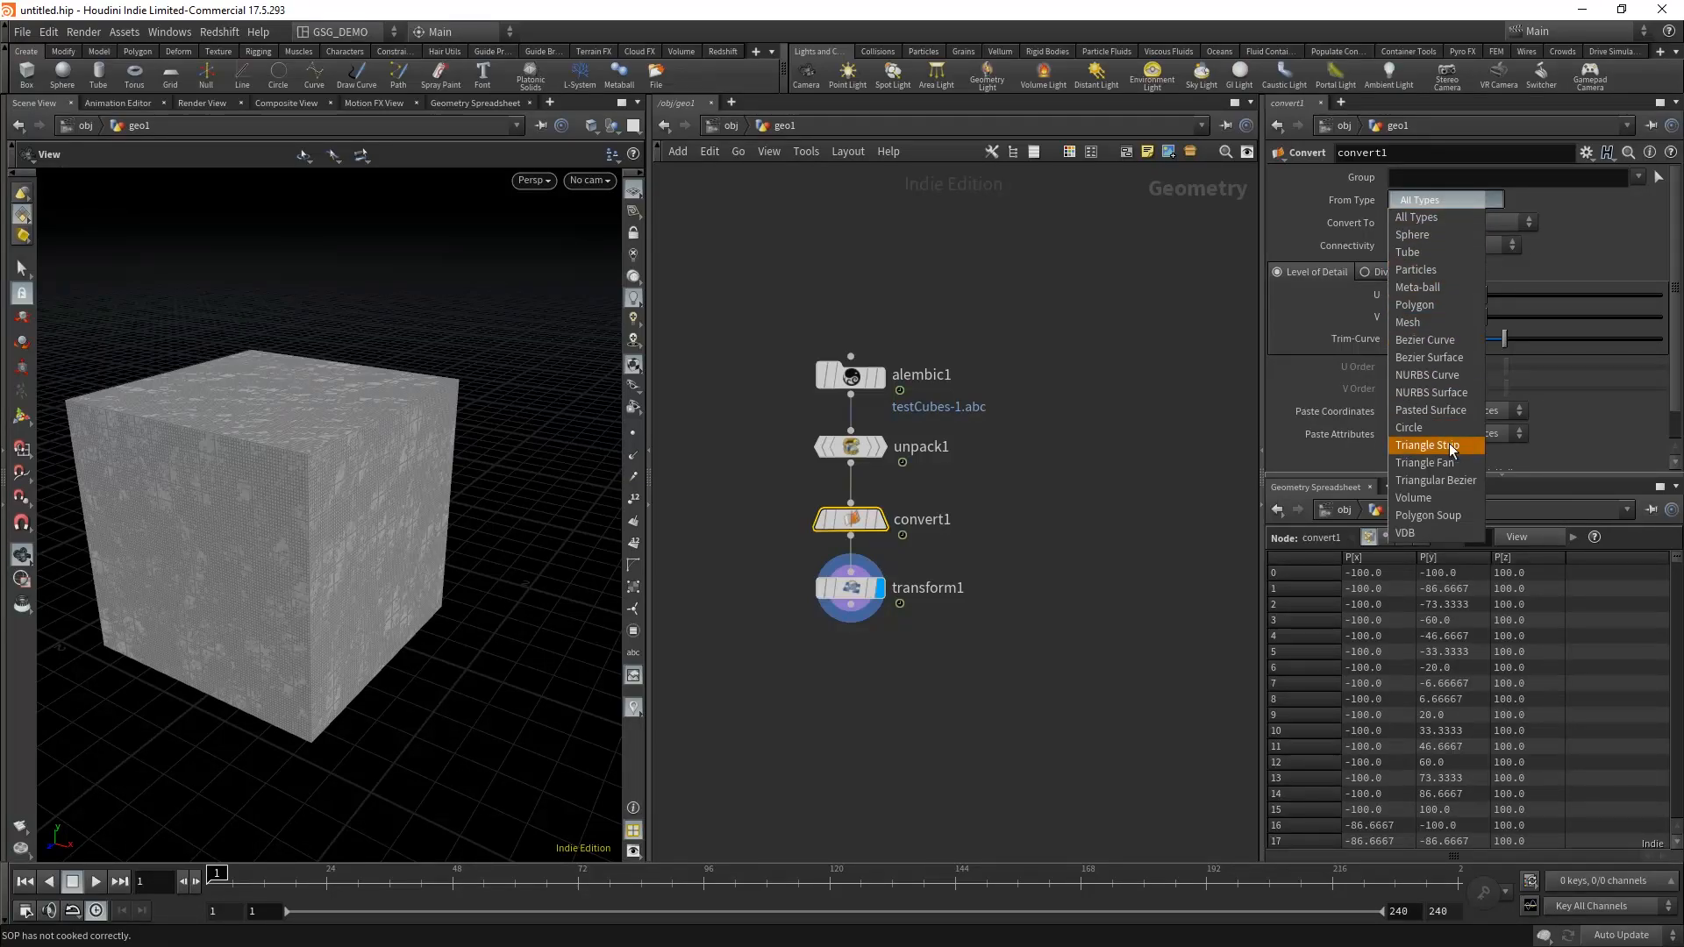
pyautogui.click(1451, 218)
pyautogui.click(1456, 223)
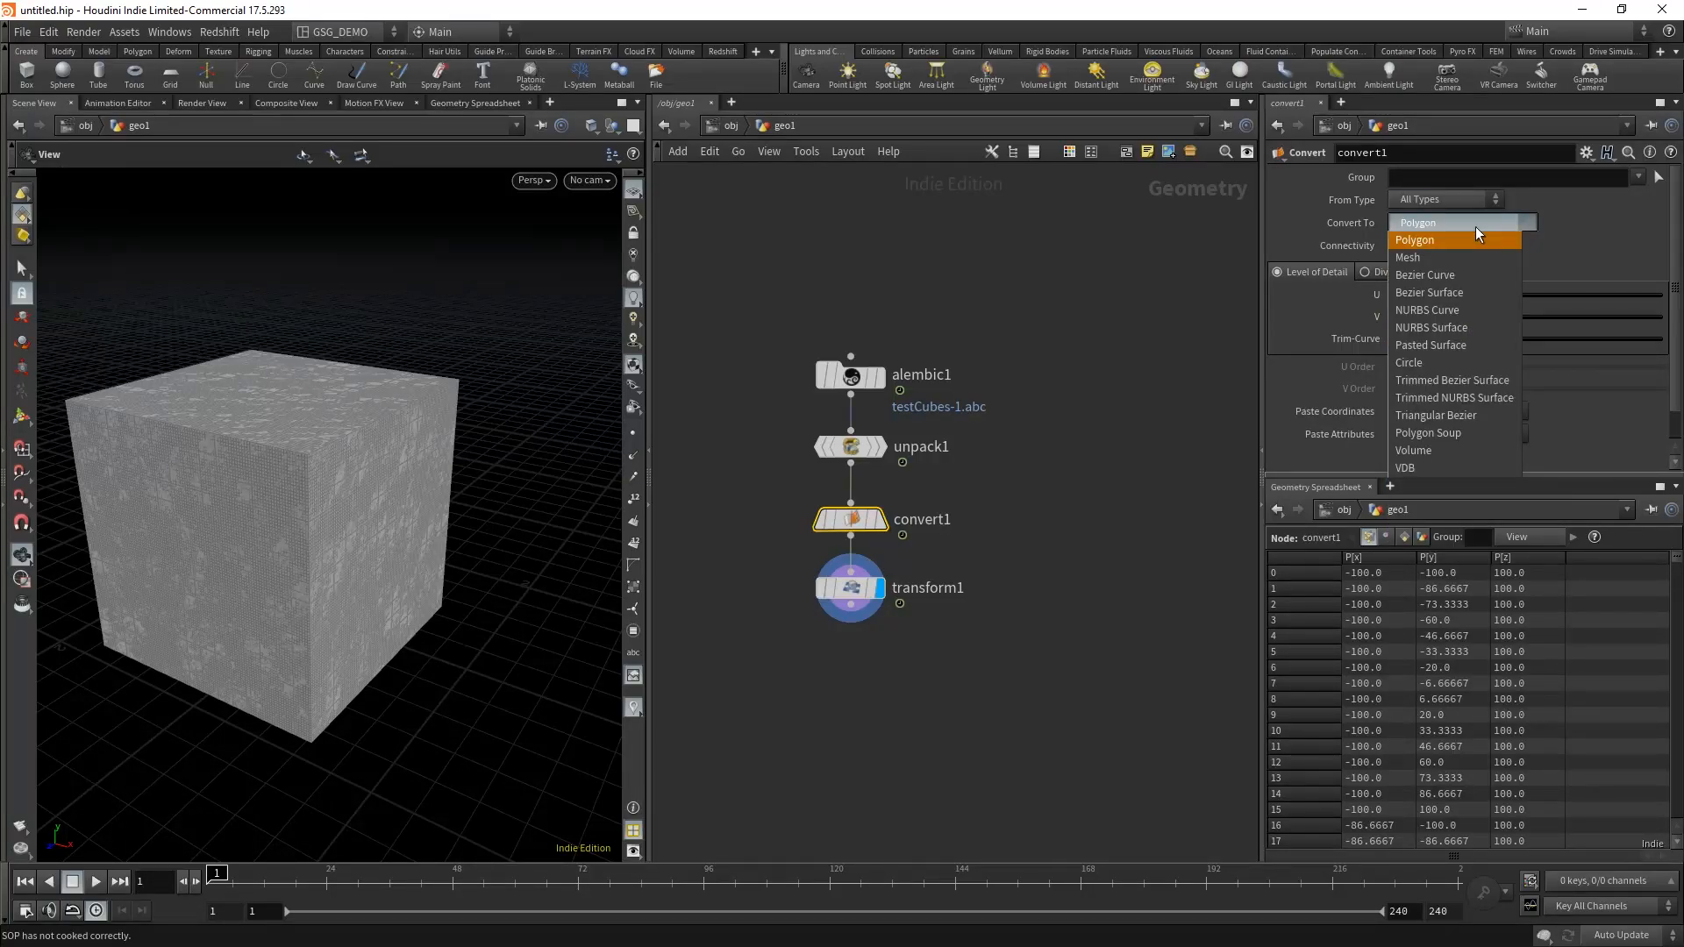
pyautogui.click(1446, 240)
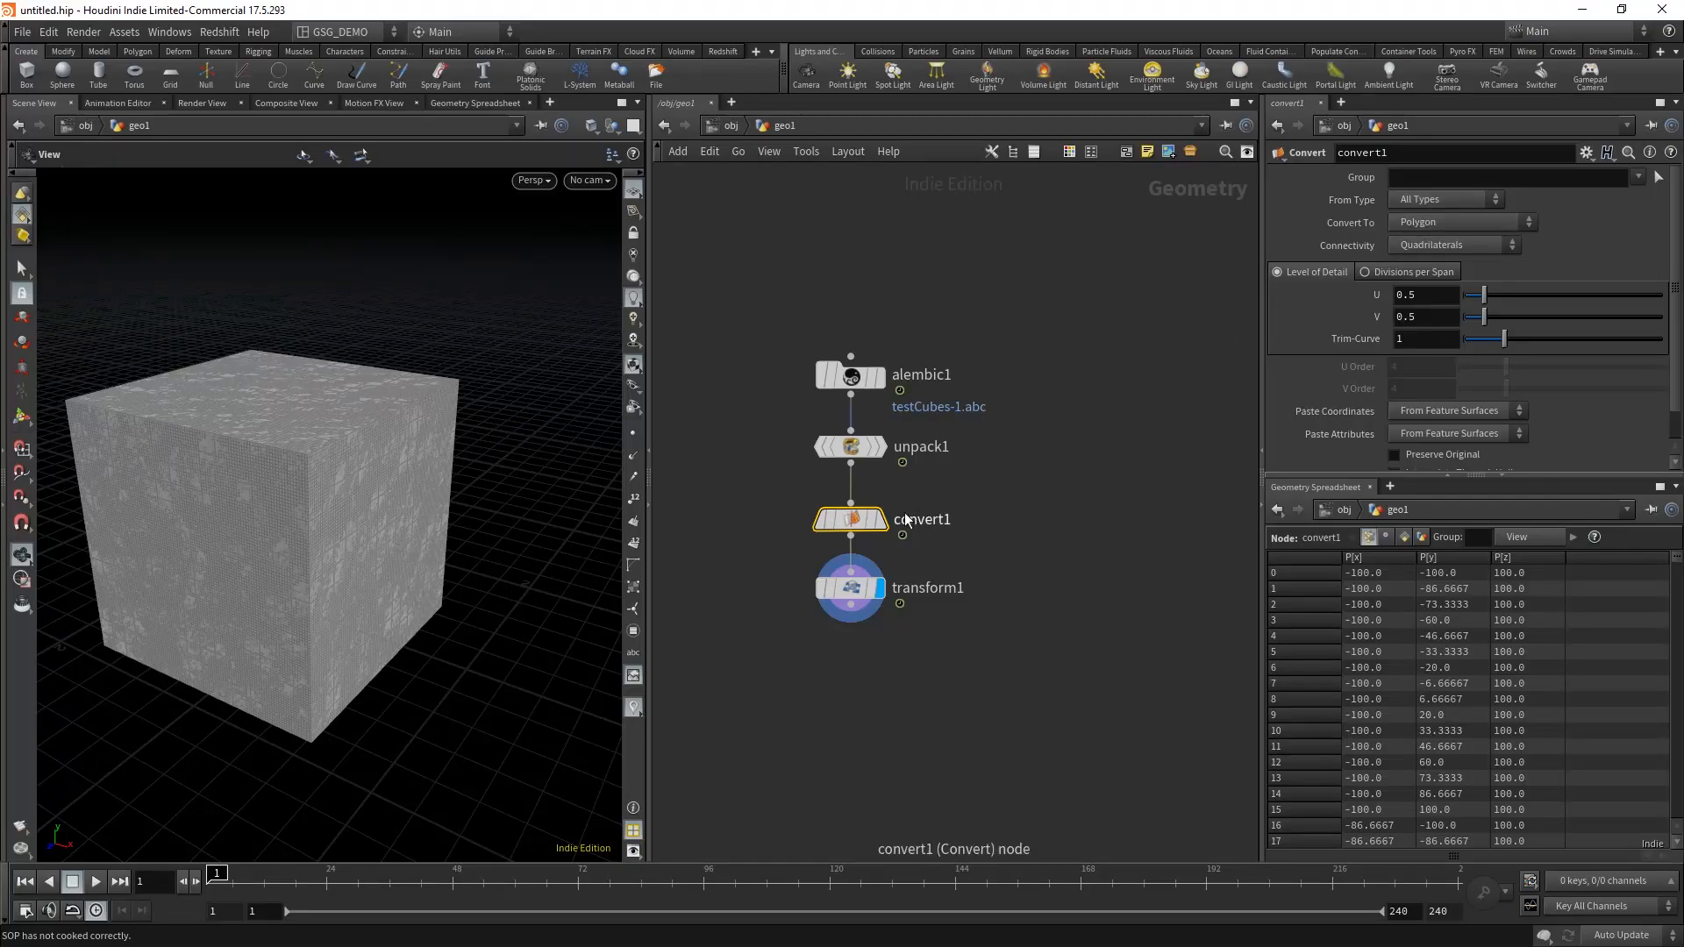
# Step: Compare the geometry info of the Unpack and Convert nodes and inspect the transformed cube's mesh up close
pyautogui.middleClick(850, 446)
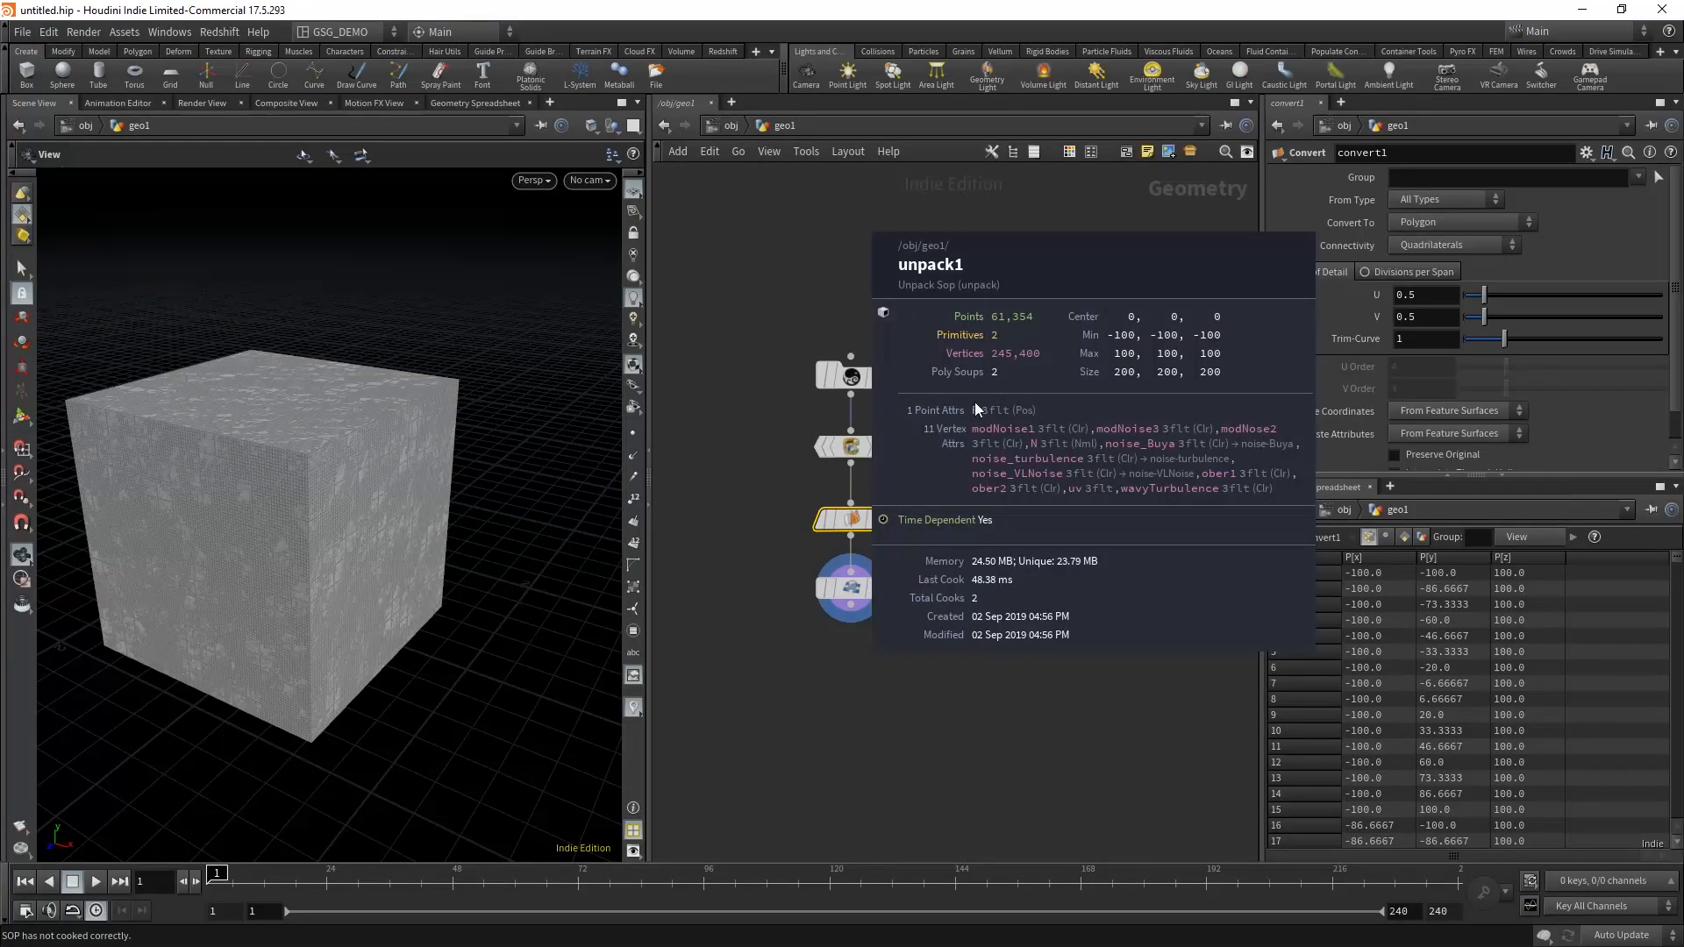
pyautogui.middleClick(850, 518)
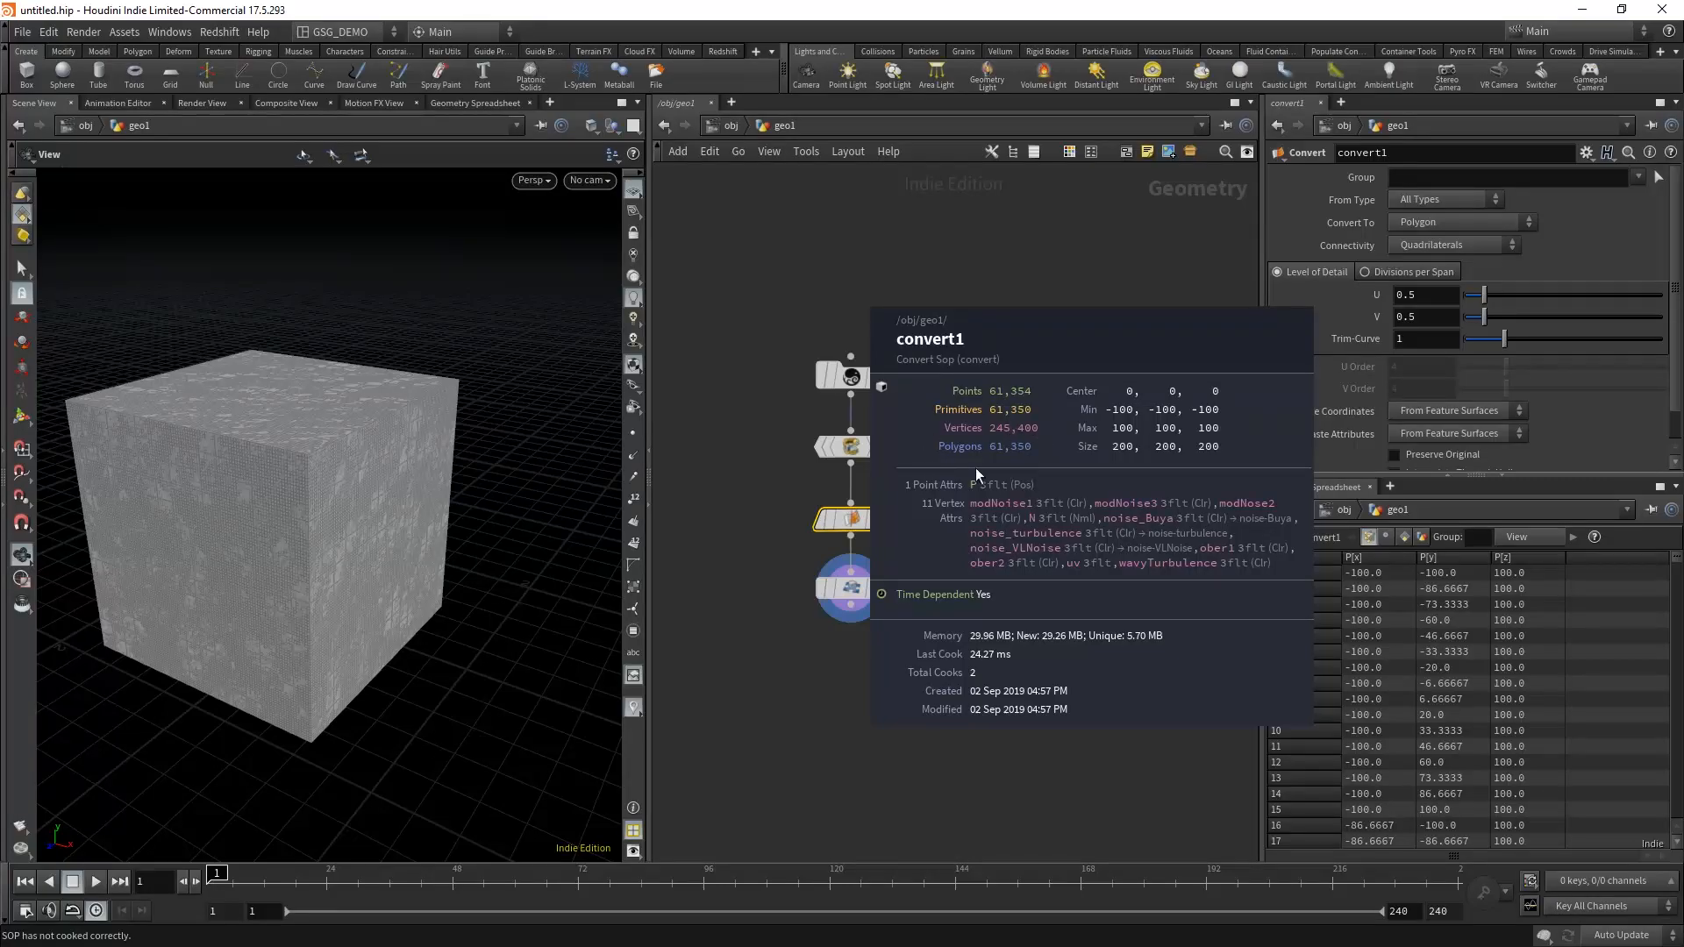
pyautogui.click(809, 587)
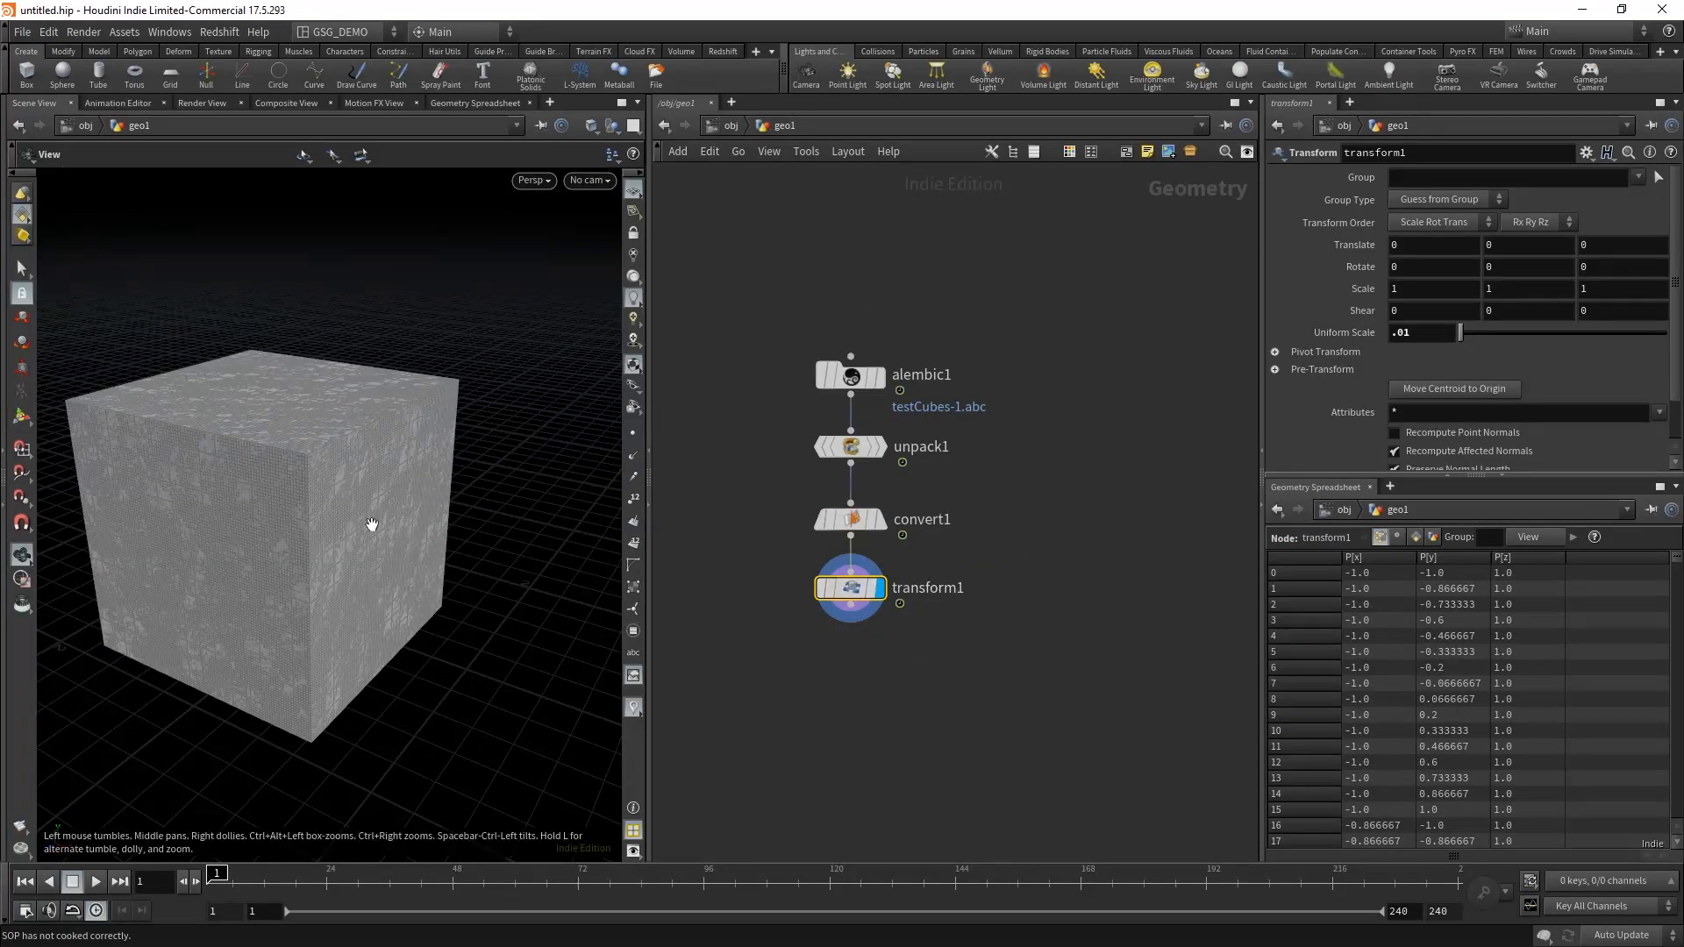
pyautogui.moveTo(225, 488); pyautogui.dragTo(368, 410, button='right')
pyautogui.moveTo(368, 410); pyautogui.dragTo(380, 419, button='middle')
pyautogui.moveTo(379, 419); pyautogui.dragTo(412, 389)
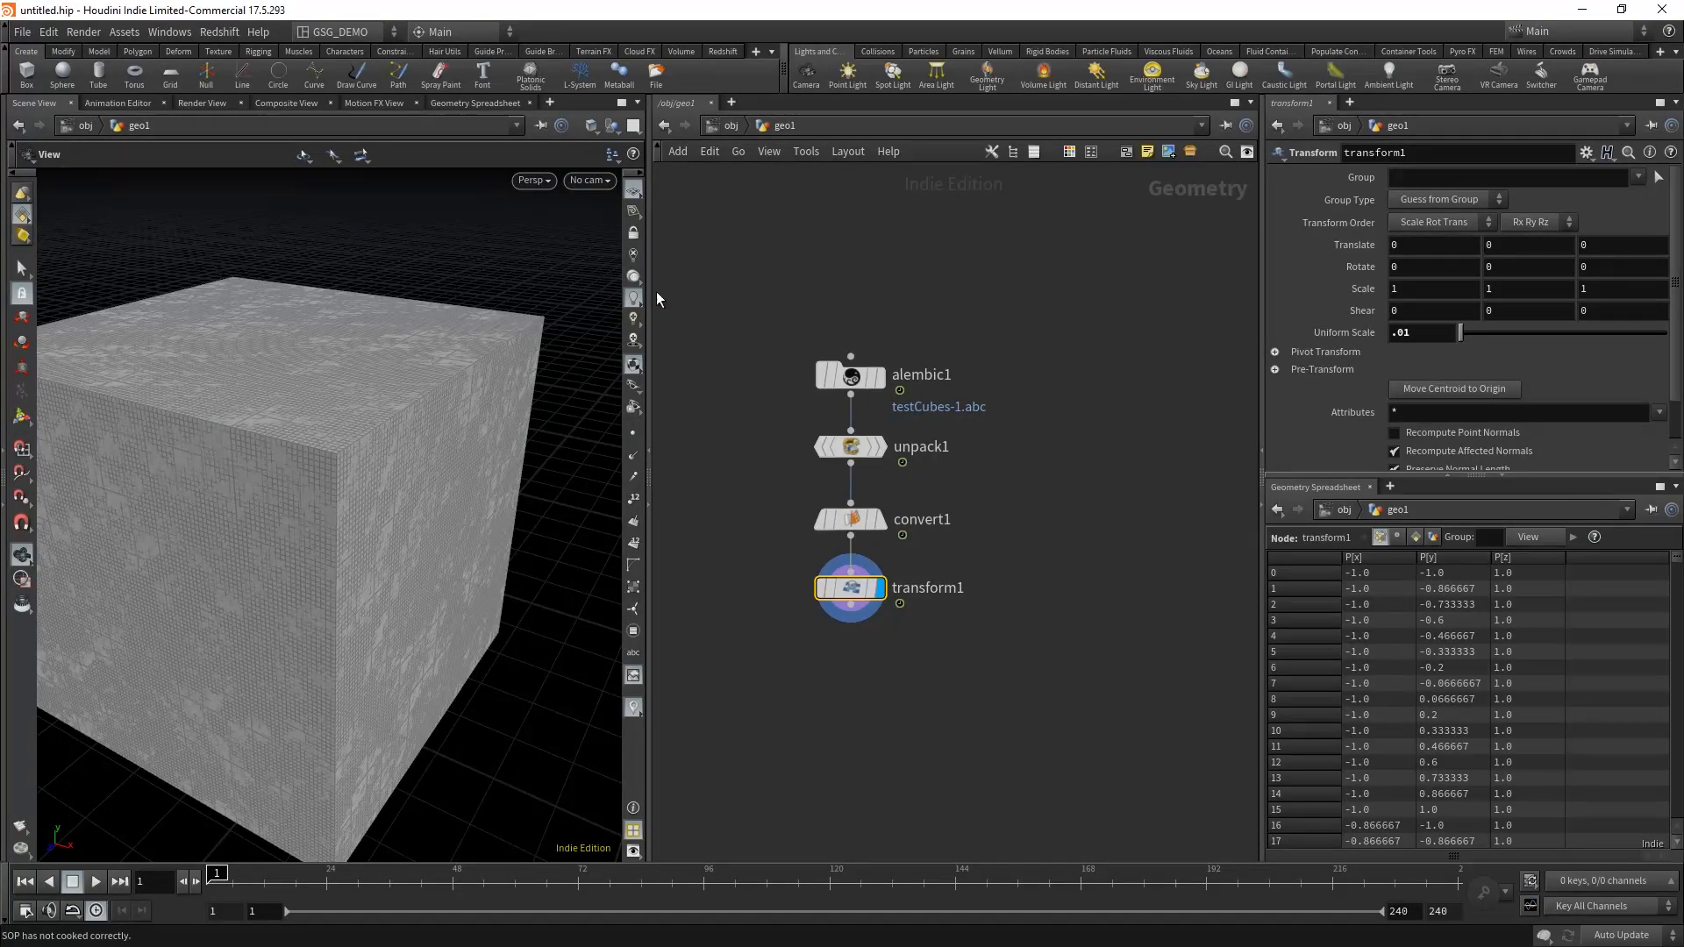
pyautogui.click(1061, 435)
# Step: Restrict the alembic1 node's import to the Cube object by setting its object path to /Cube
pyautogui.click(846, 377)
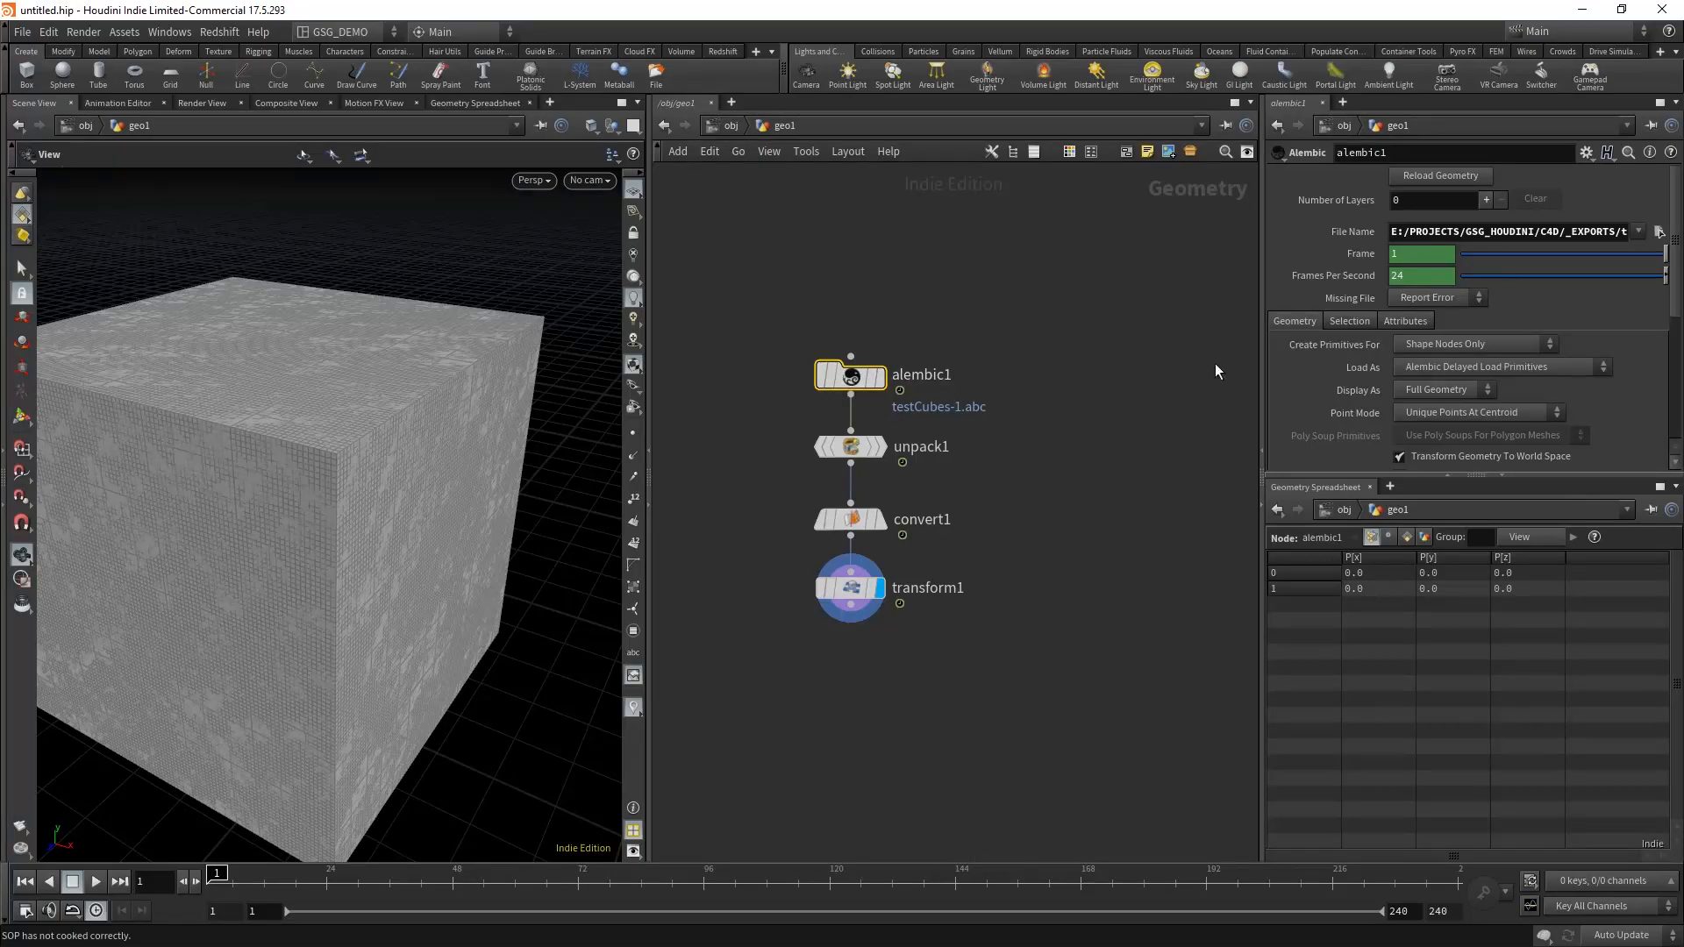
pyautogui.click(1349, 321)
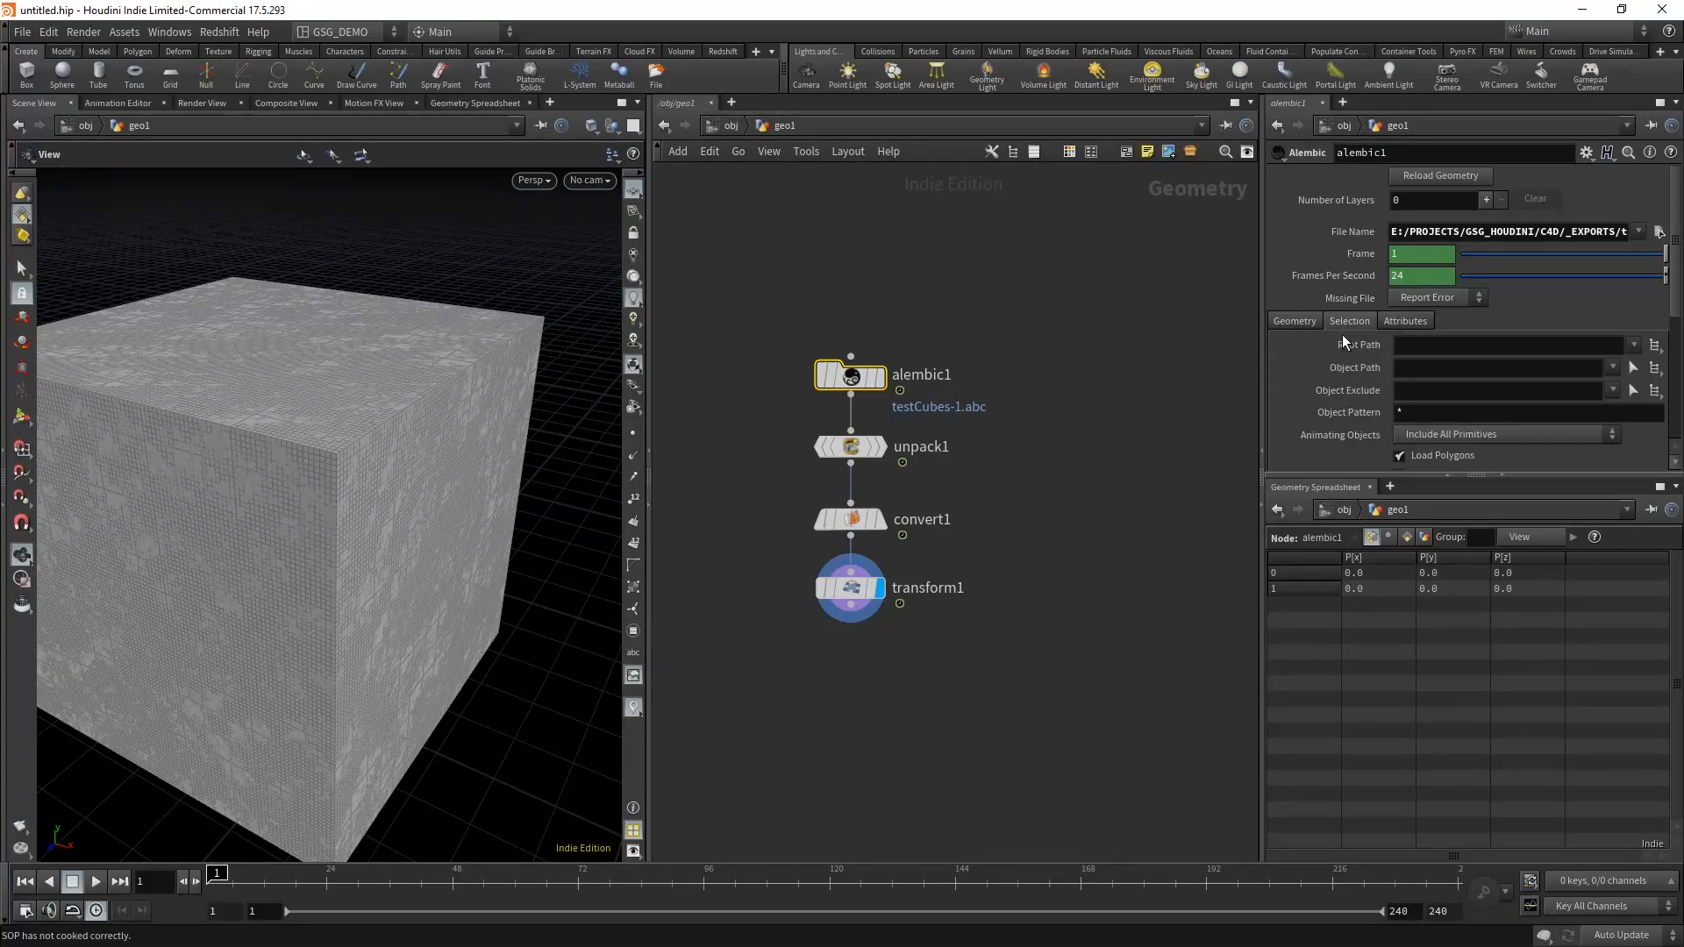
pyautogui.click(1655, 369)
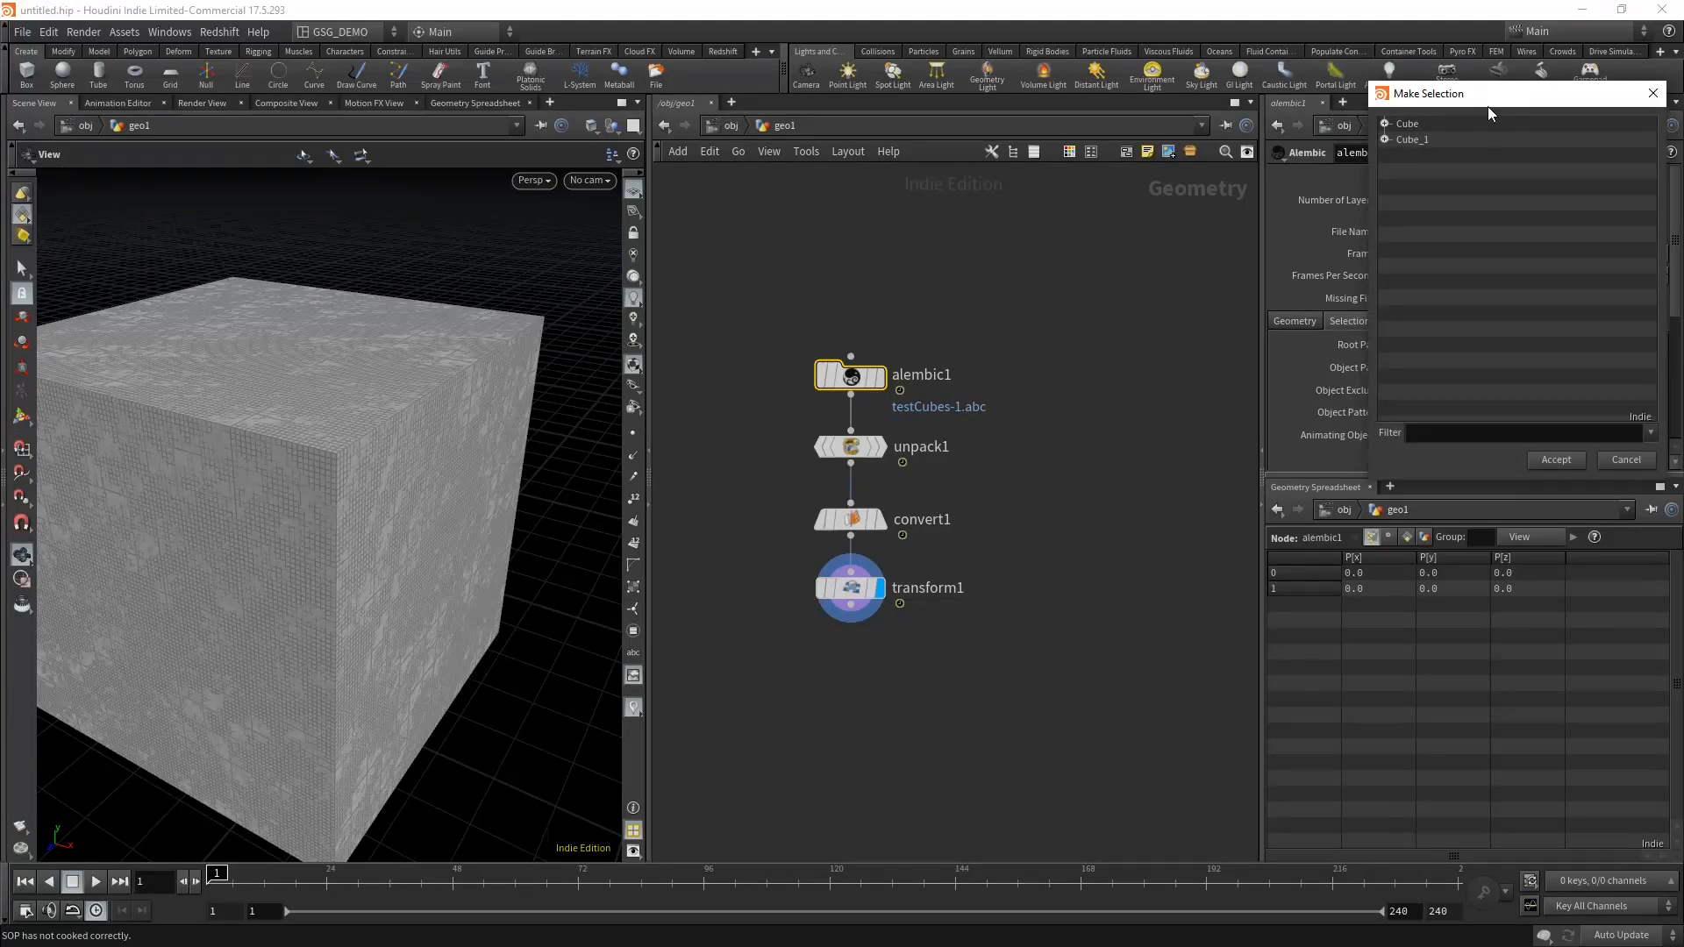
pyautogui.moveTo(1488, 107); pyautogui.dragTo(1307, 118)
pyautogui.click(1205, 152)
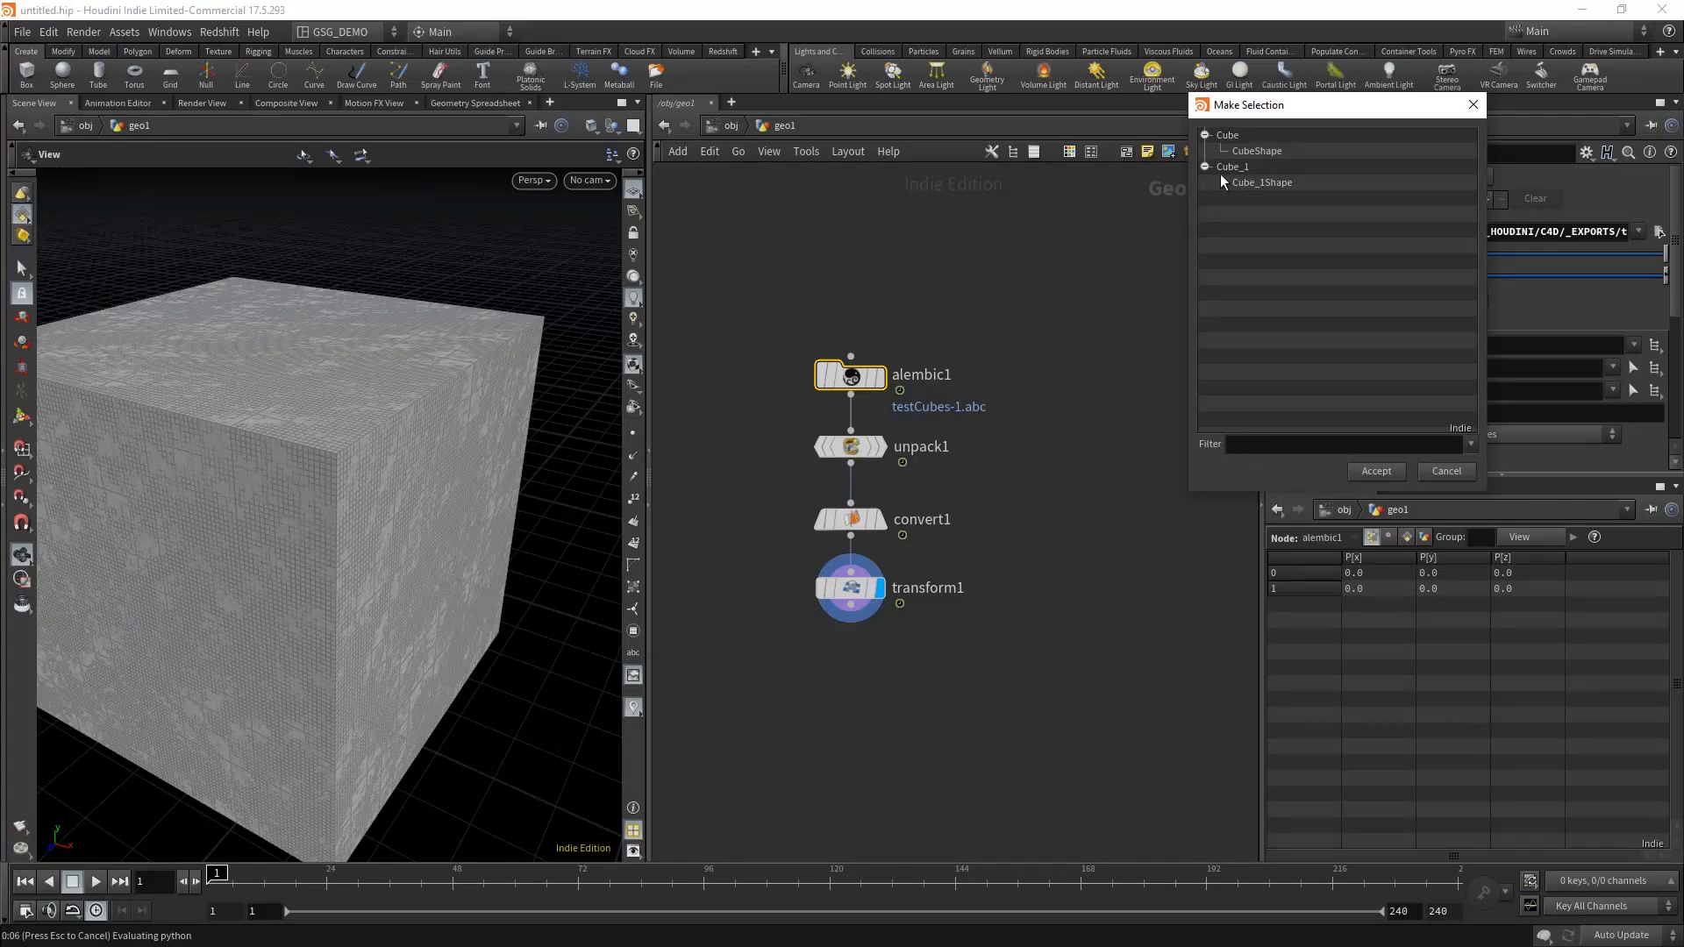
pyautogui.click(1229, 136)
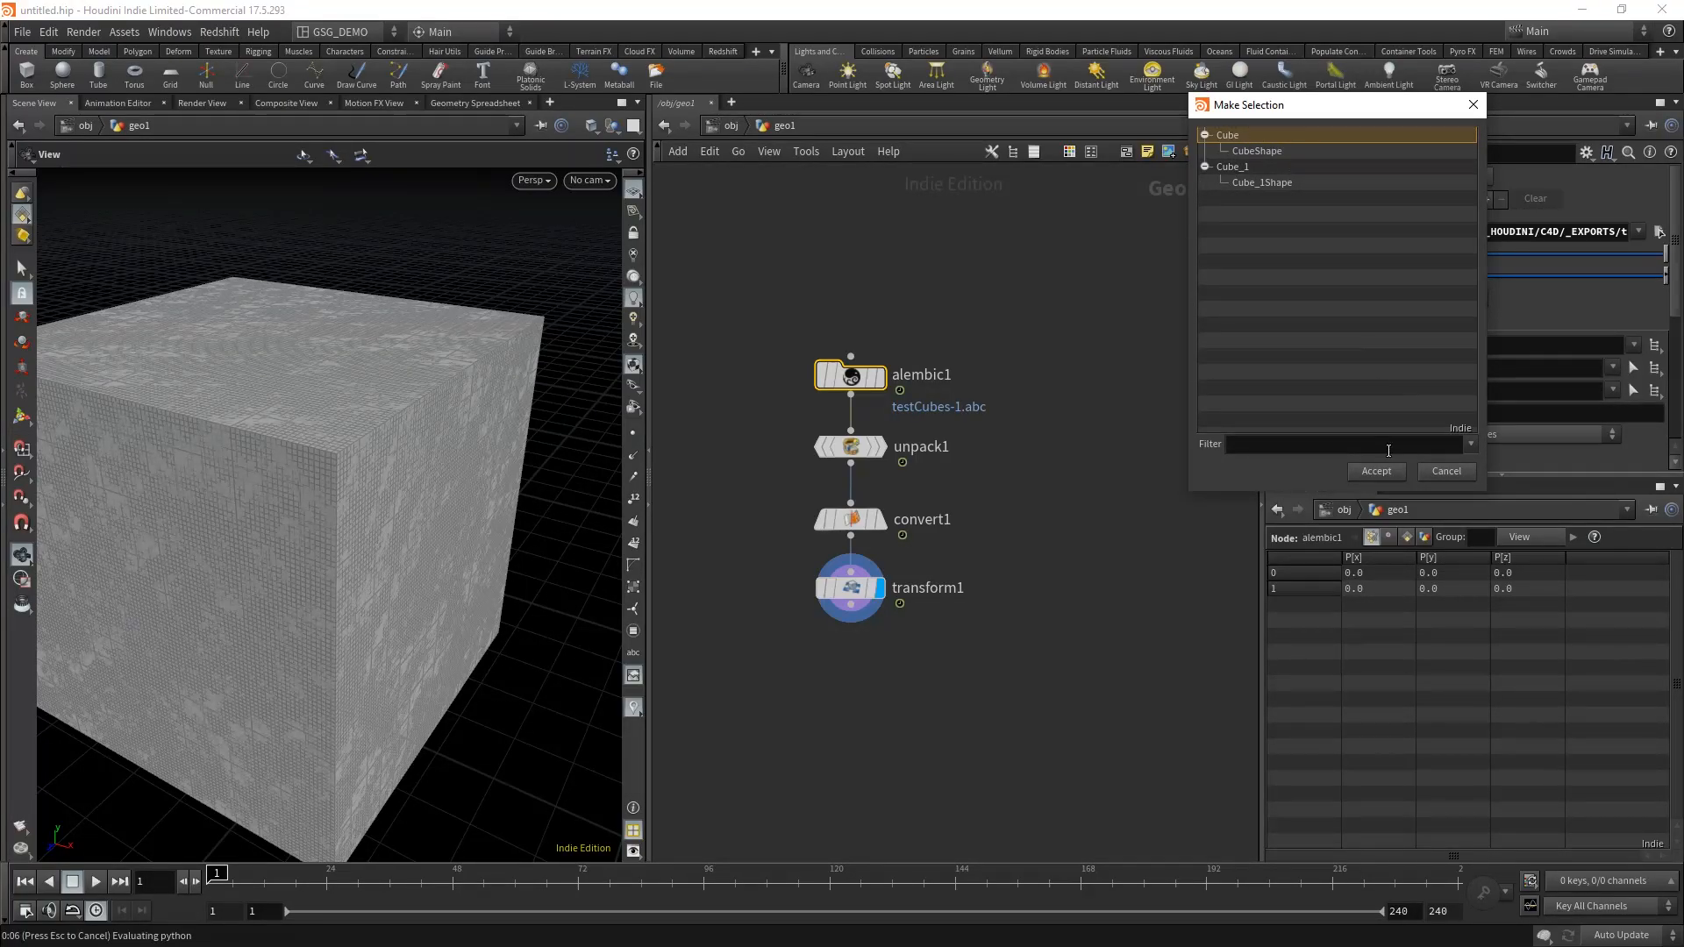
pyautogui.click(1389, 470)
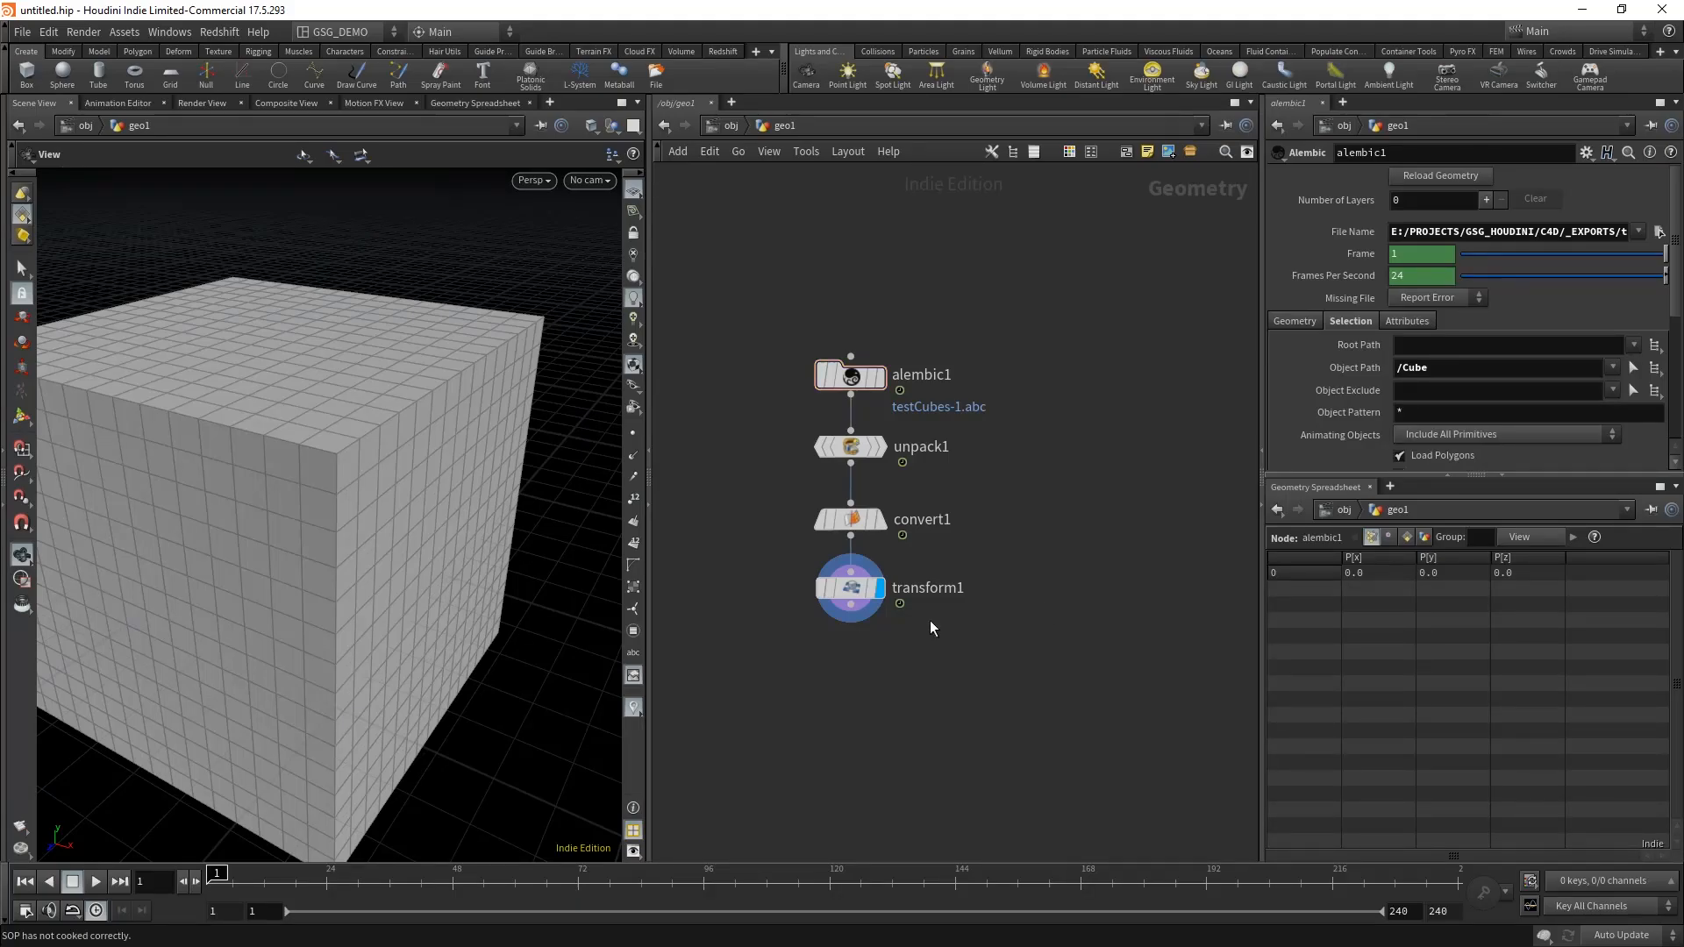
pyautogui.moveTo(263, 474); pyautogui.dragTo(367, 461)
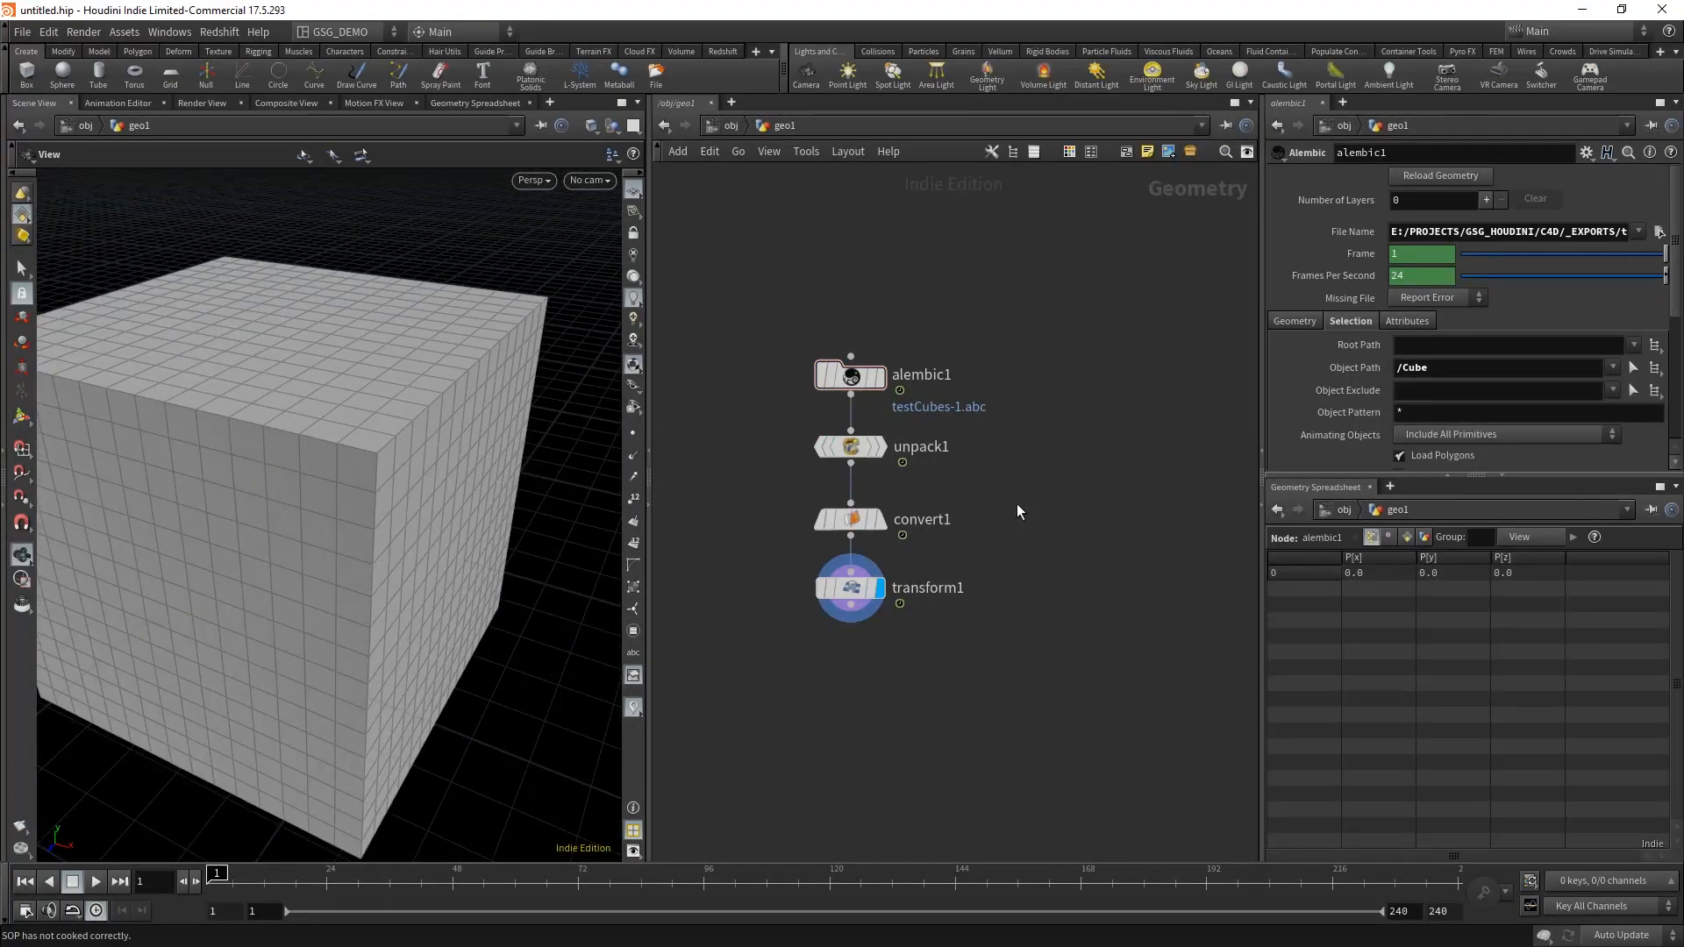
# Step: Duplicate the whole Alembic, Unpack, Convert and Transform chain and place the copy beside the original
pyautogui.moveTo(1039, 472)
pyautogui.mouseDown(button='middle')
pyautogui.moveTo(982, 471)
pyautogui.moveTo(1013, 472)
pyautogui.mouseUp(button='middle')
pyautogui.moveTo(1096, 712); pyautogui.dragTo(862, 356)
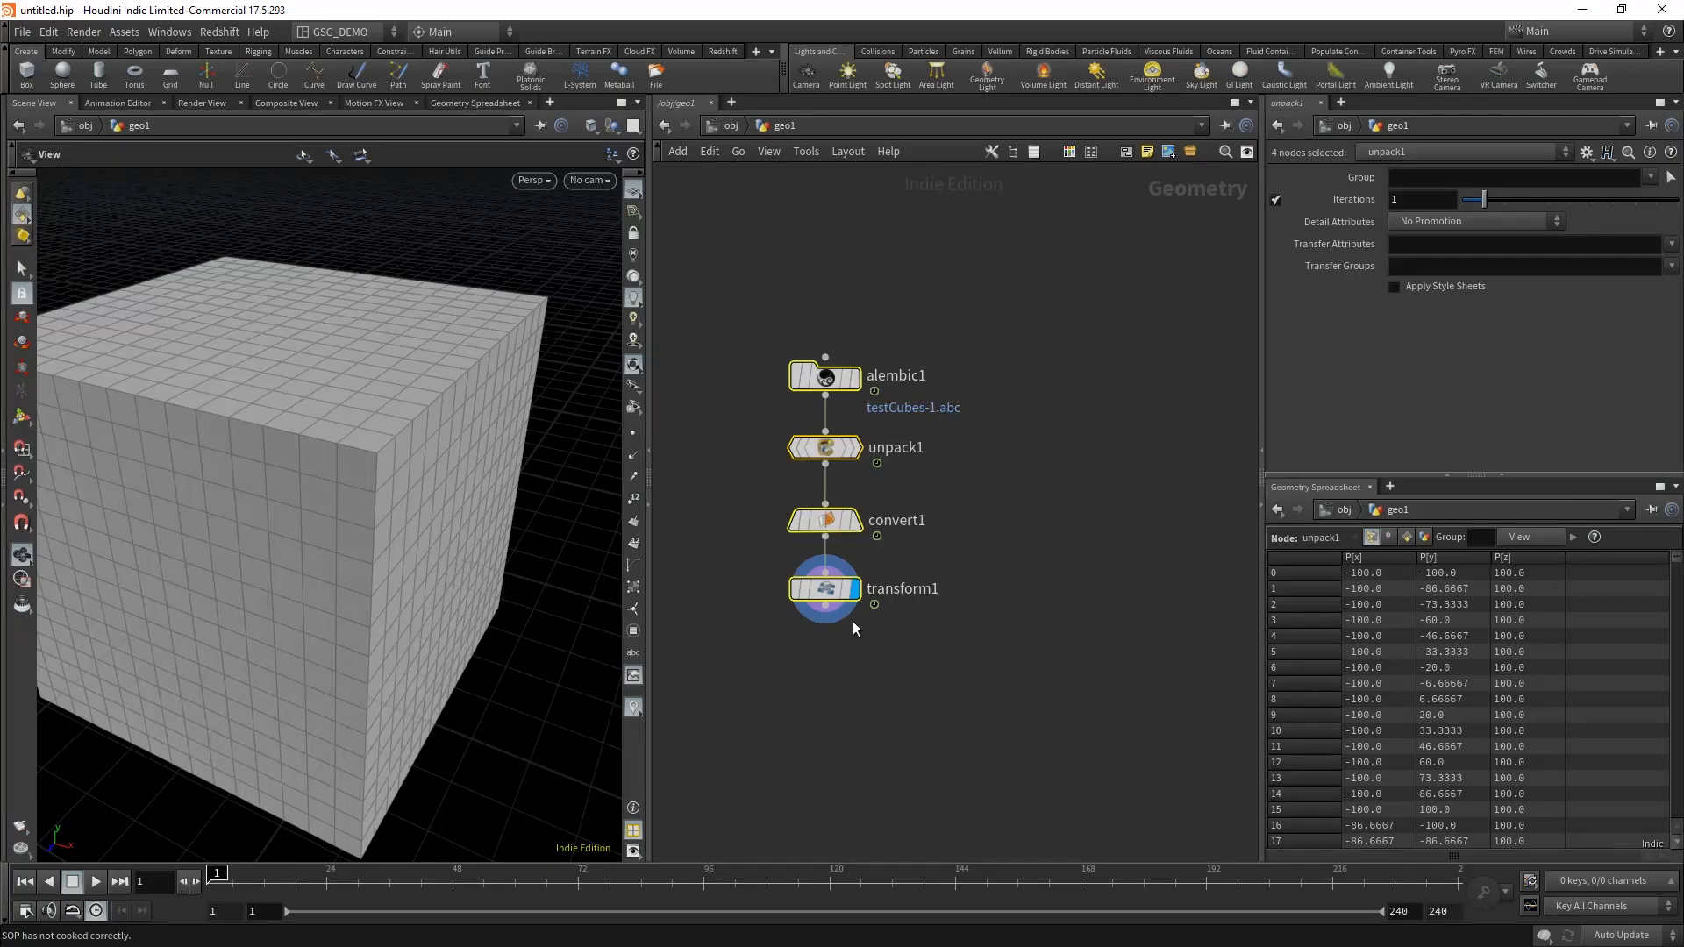
pyautogui.moveTo(822, 592); pyautogui.dragTo(1110, 593)
pyautogui.click(1119, 668)
pyautogui.moveTo(1119, 663); pyautogui.dragTo(1071, 670, button='middle')
# Step: Set the object path of alembic2 to /Cube_1 and switch the display to transform1
pyautogui.click(1064, 385)
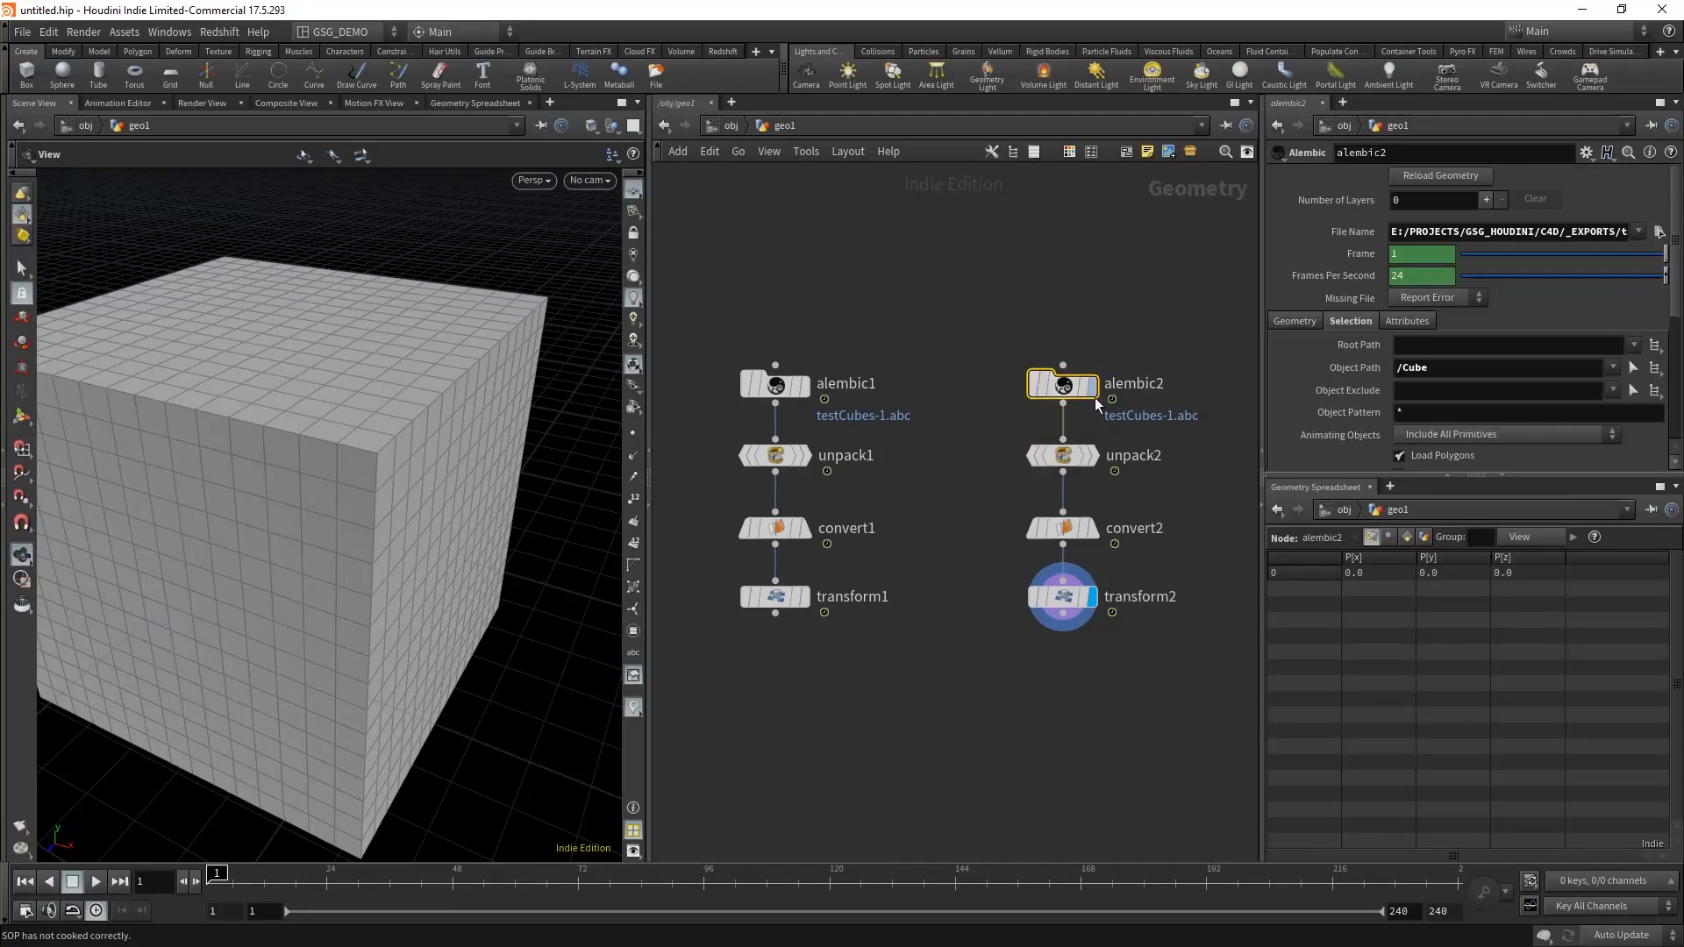
pyautogui.click(1633, 368)
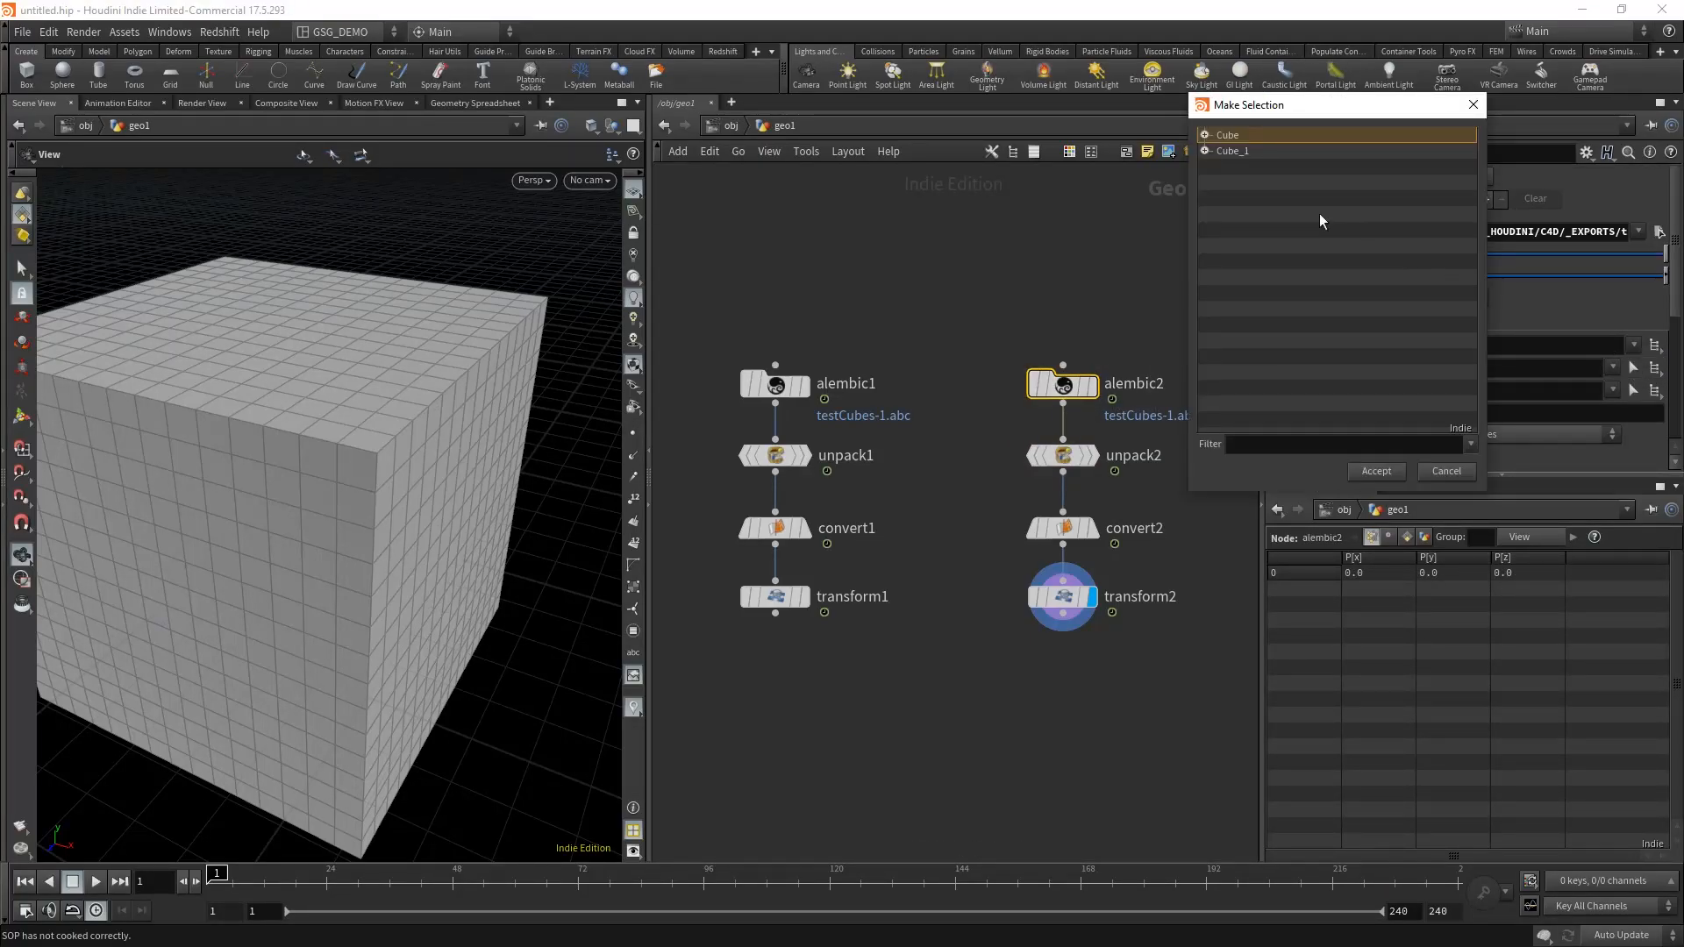
pyautogui.click(1242, 157)
pyautogui.click(1377, 472)
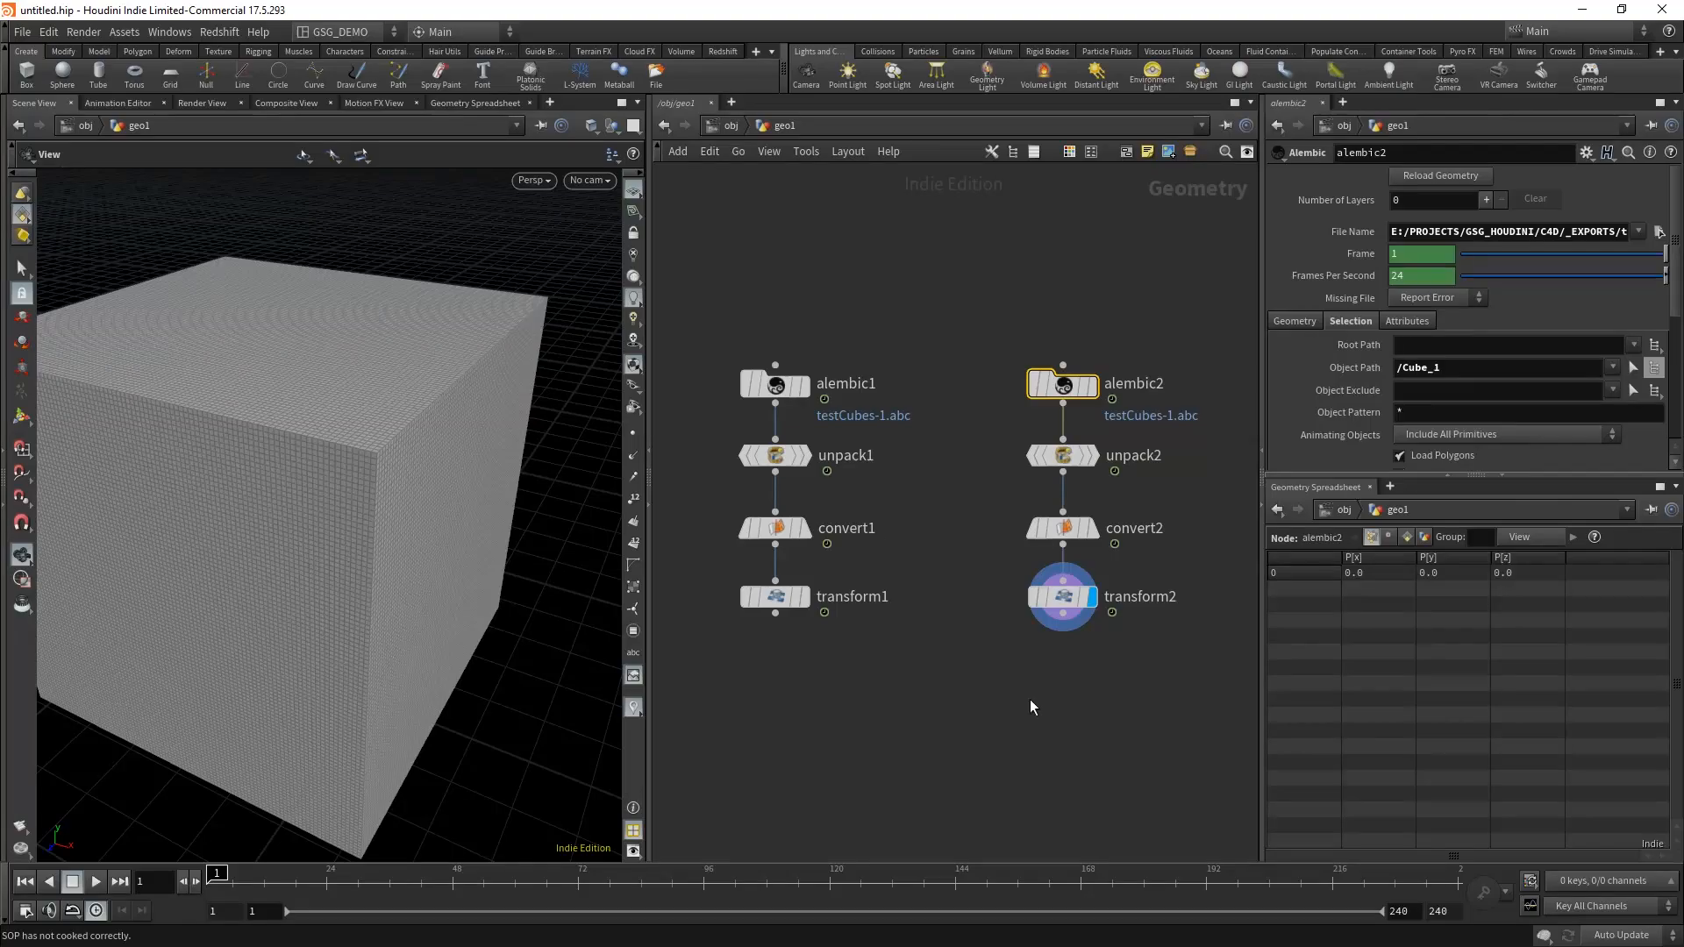
pyautogui.click(804, 597)
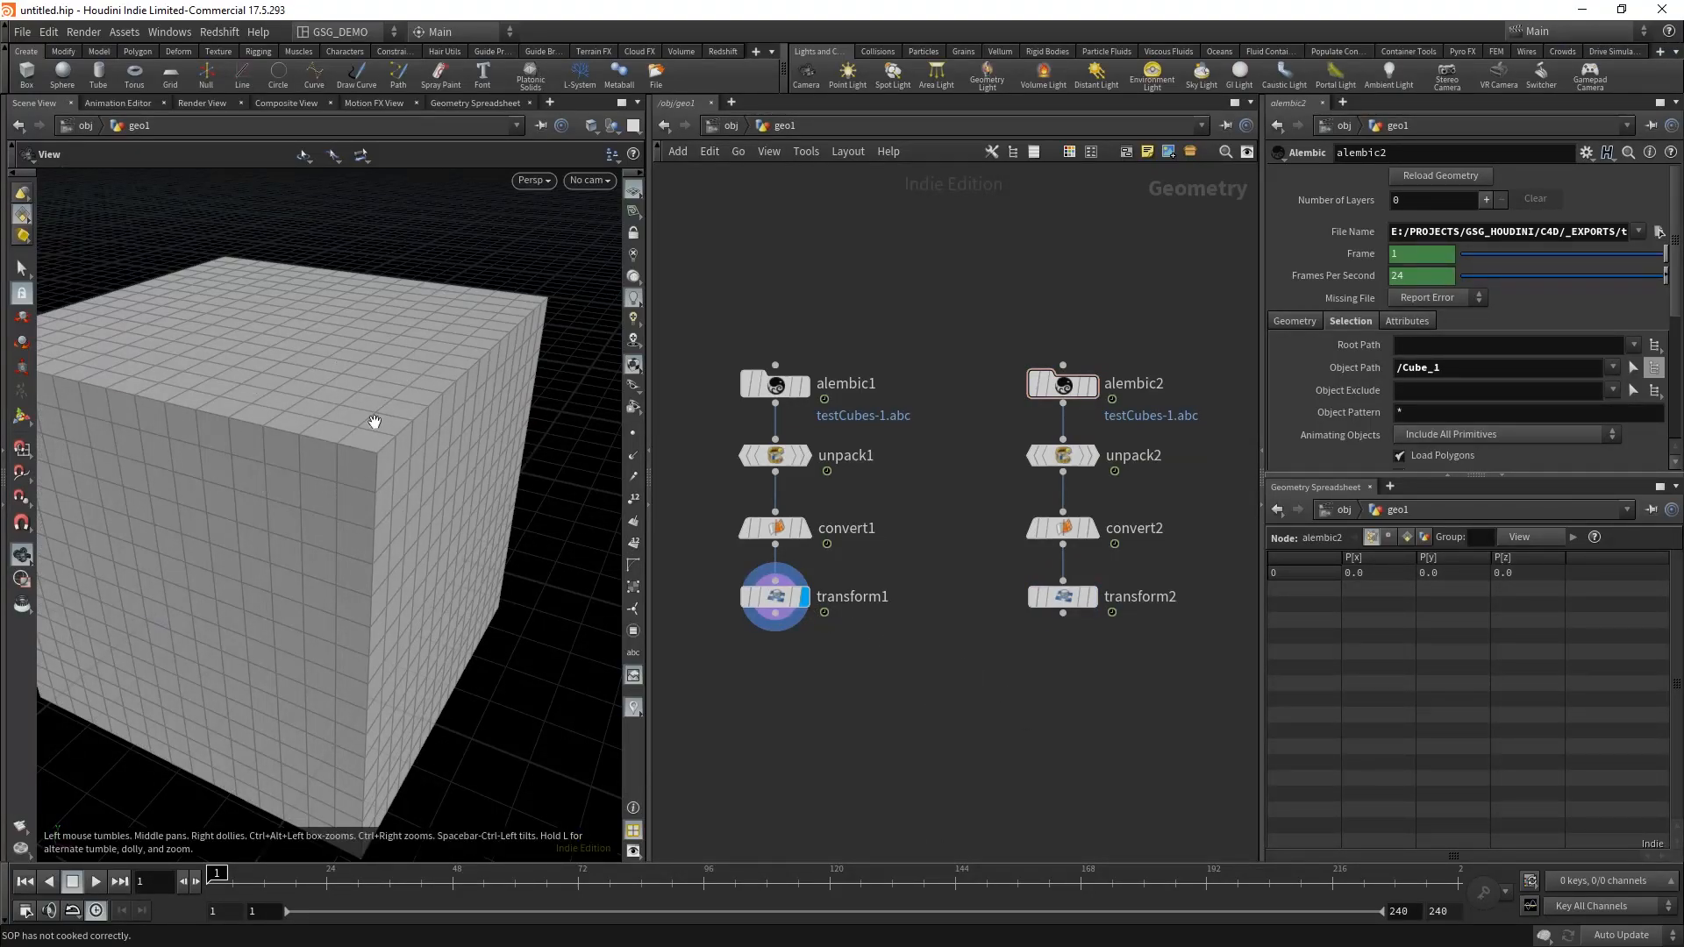
pyautogui.moveTo(375, 421); pyautogui.dragTo(428, 466)
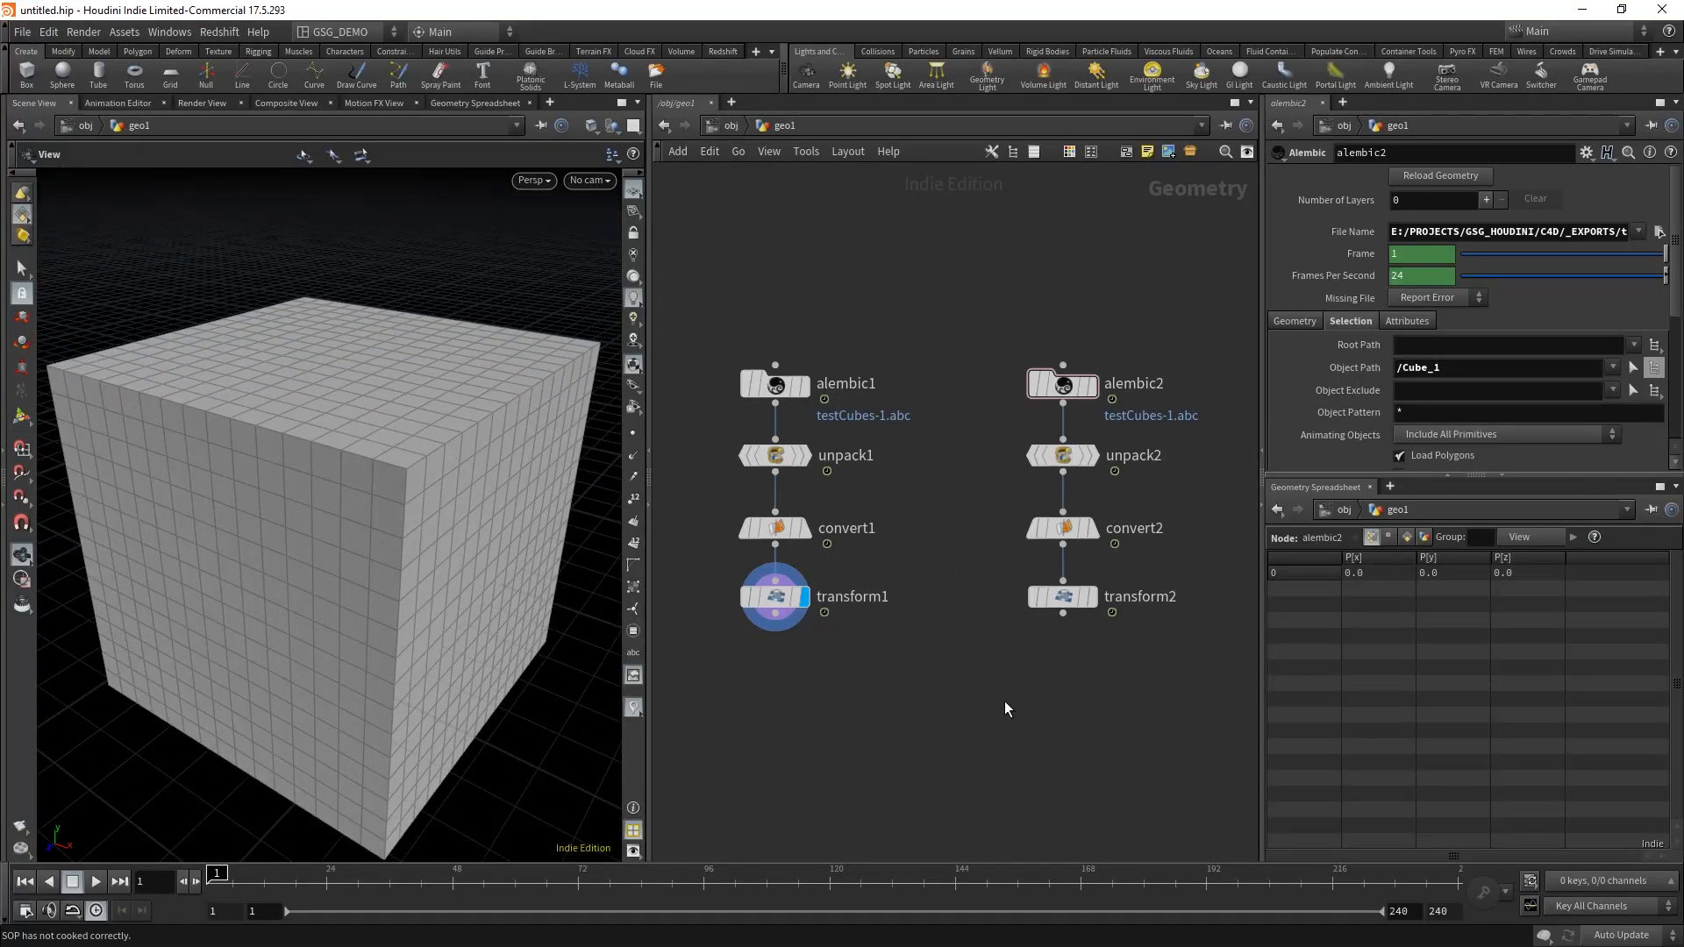
# Step: Add a Null node connected below transform1
pyautogui.moveTo(1052, 669); pyautogui.dragTo(1049, 592, button='middle')
pyautogui.press('Tab')
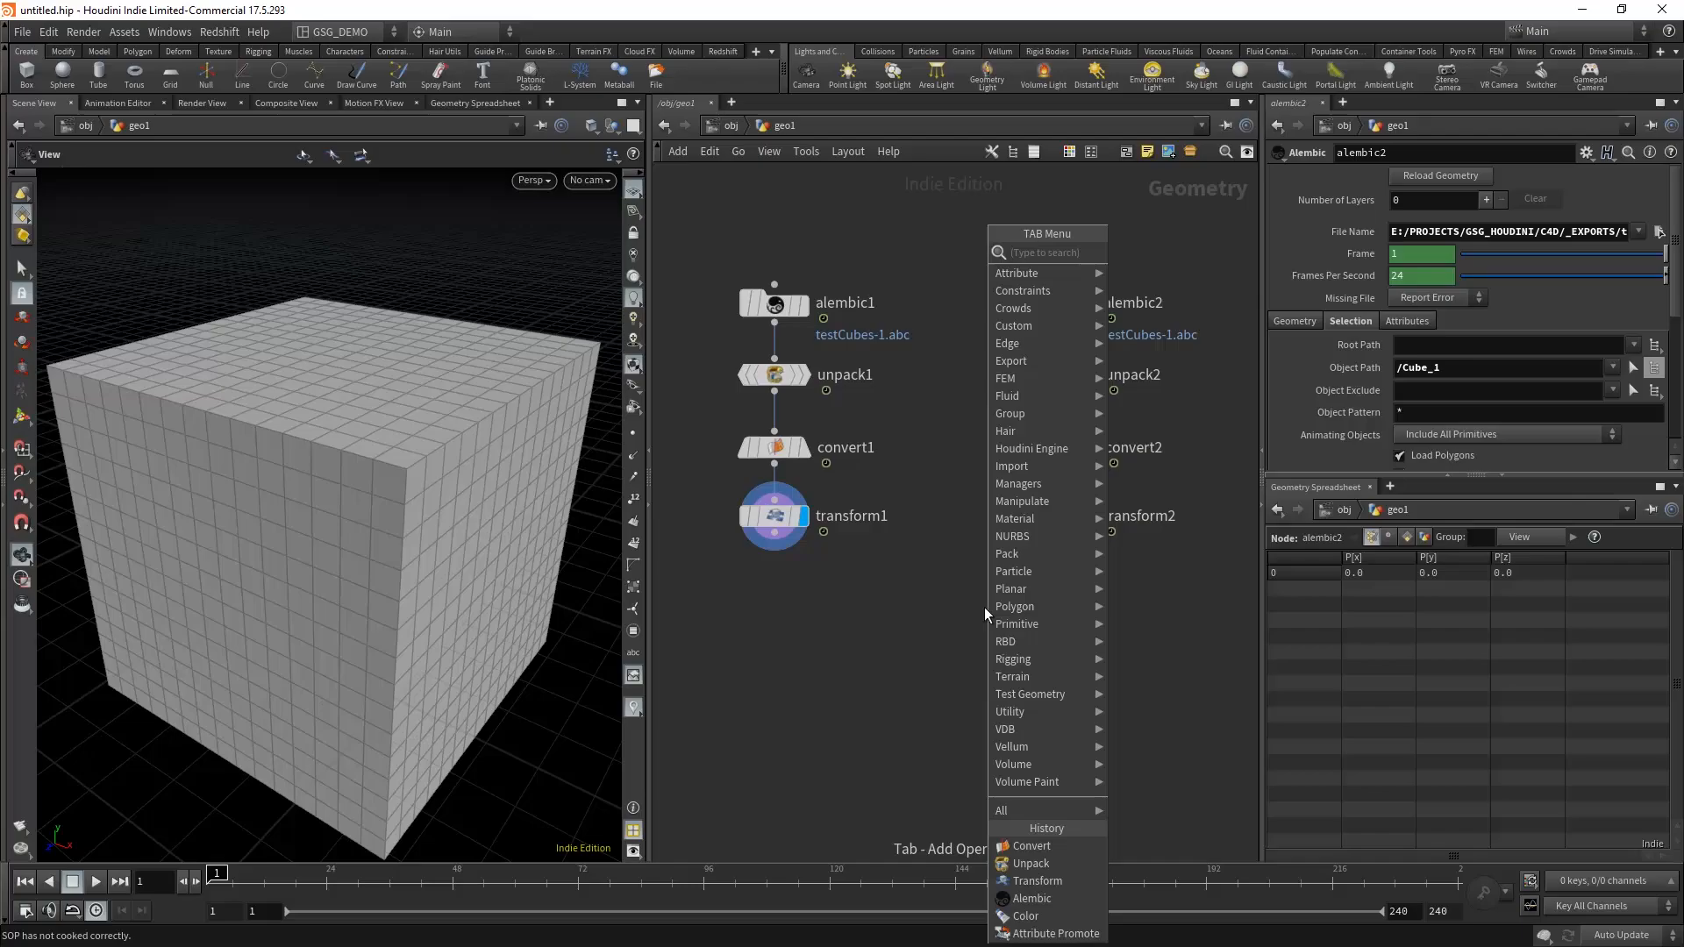
pyautogui.write('null')
pyautogui.press('Return')
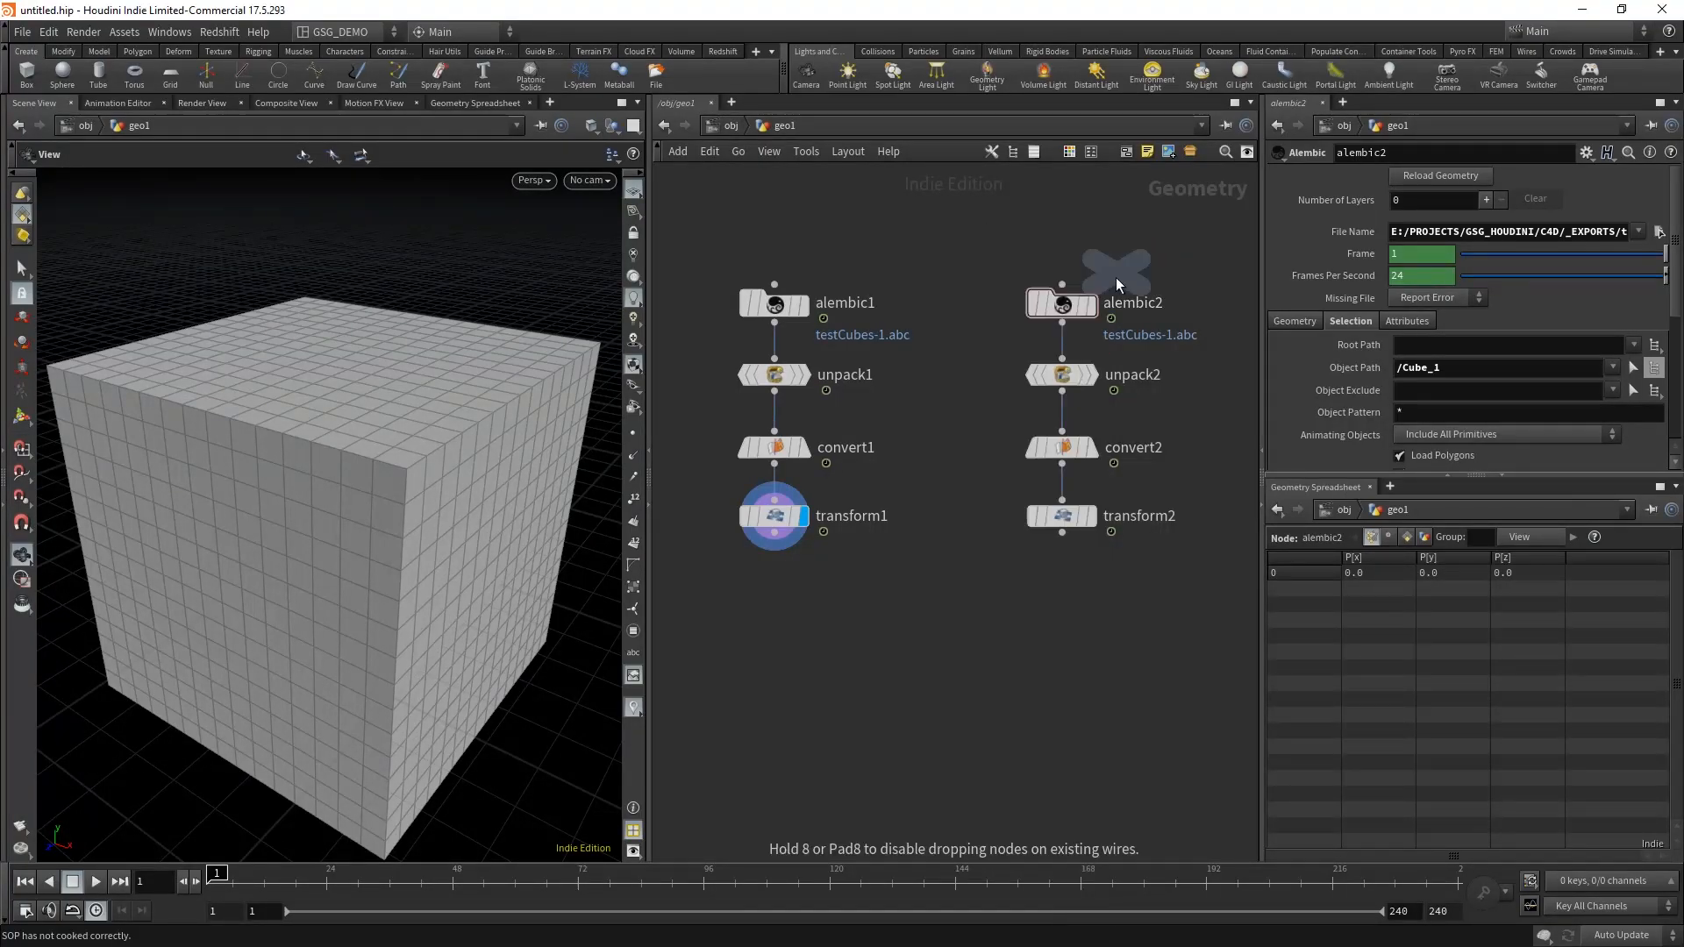
pyautogui.click(794, 621)
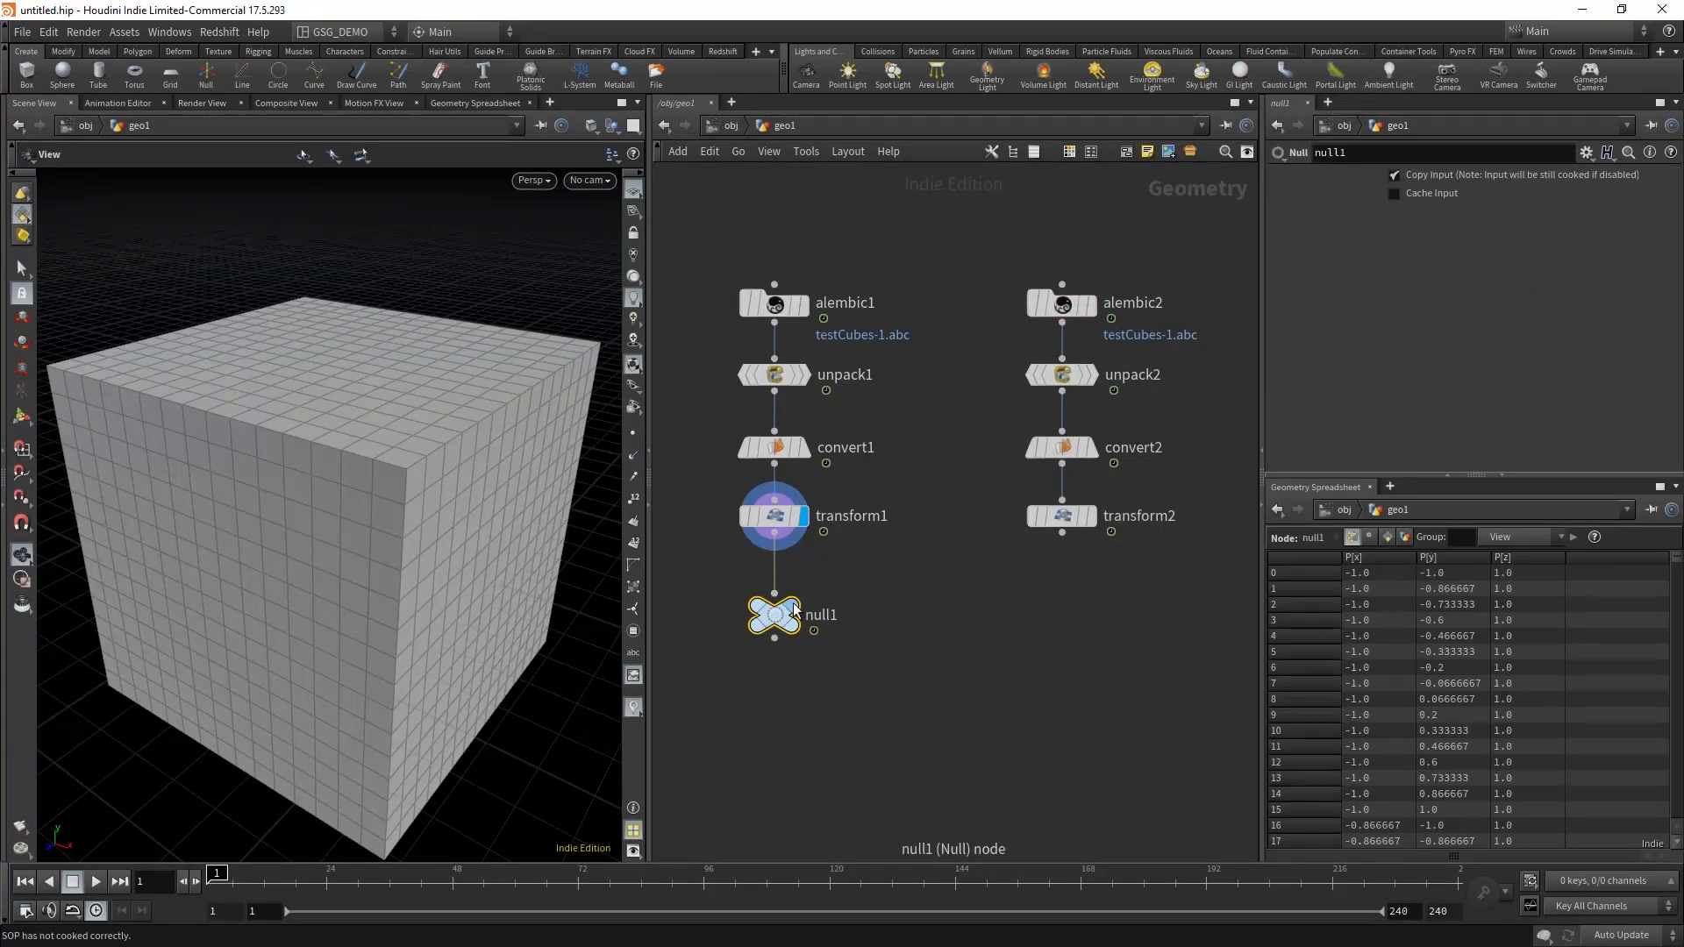
# Step: Display the new Null node and rename it IN_BASE_CUBE
pyautogui.doubleClick(822, 618)
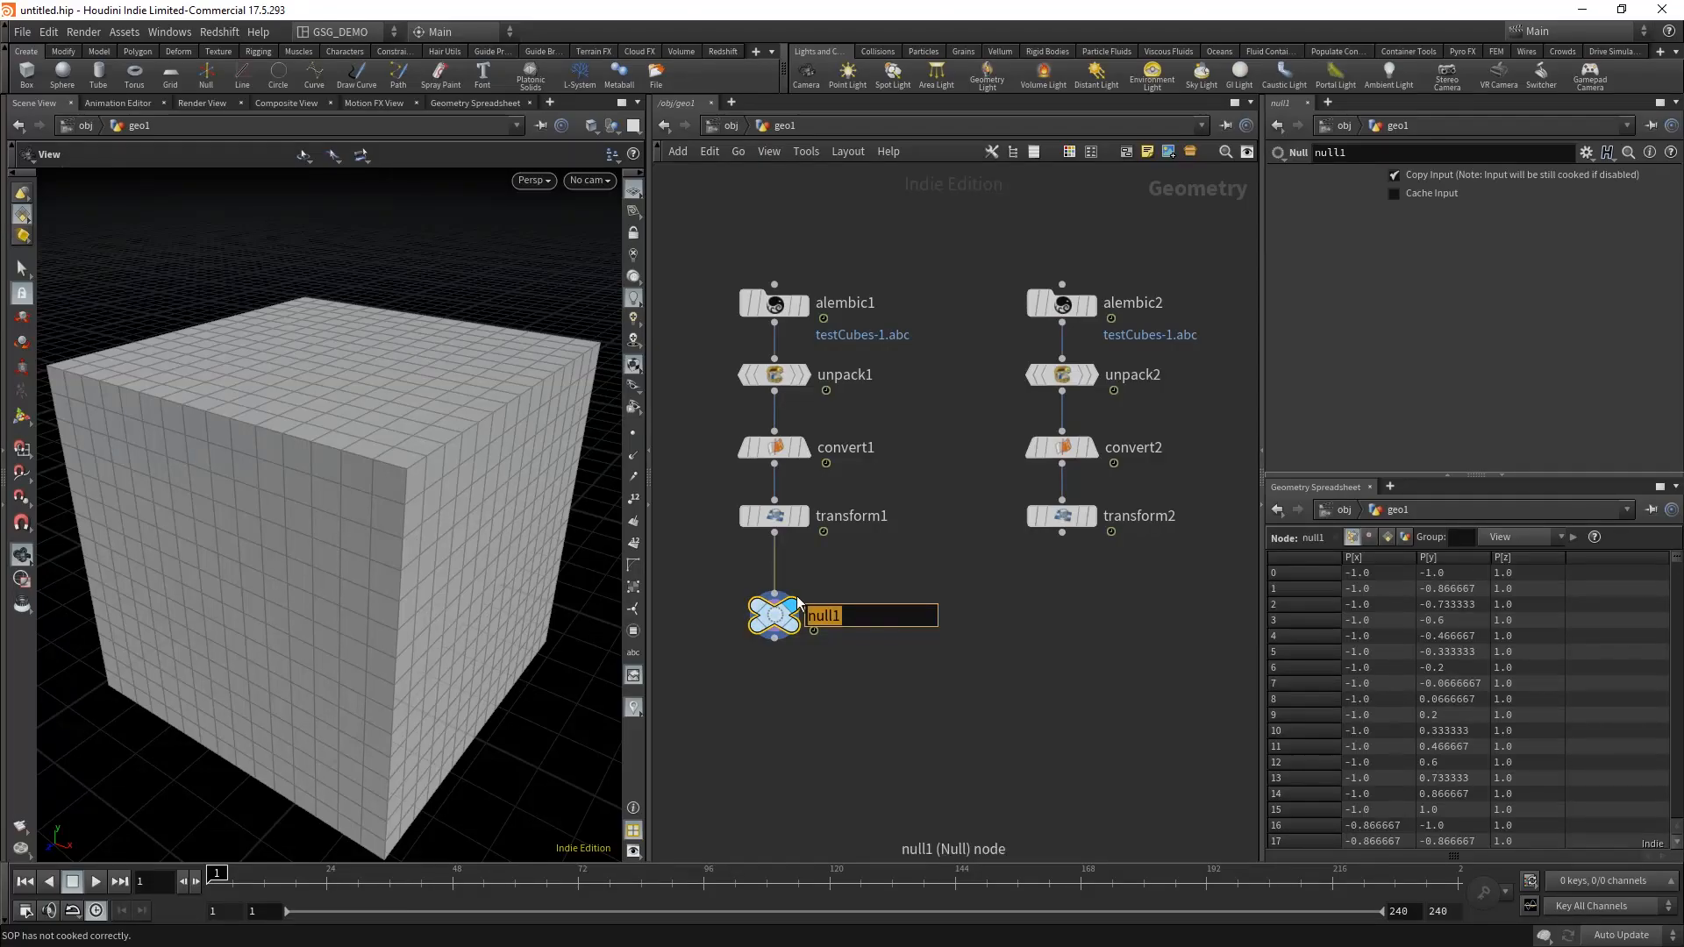
pyautogui.write('IN_BASE_CUBE')
pyautogui.press('Return')
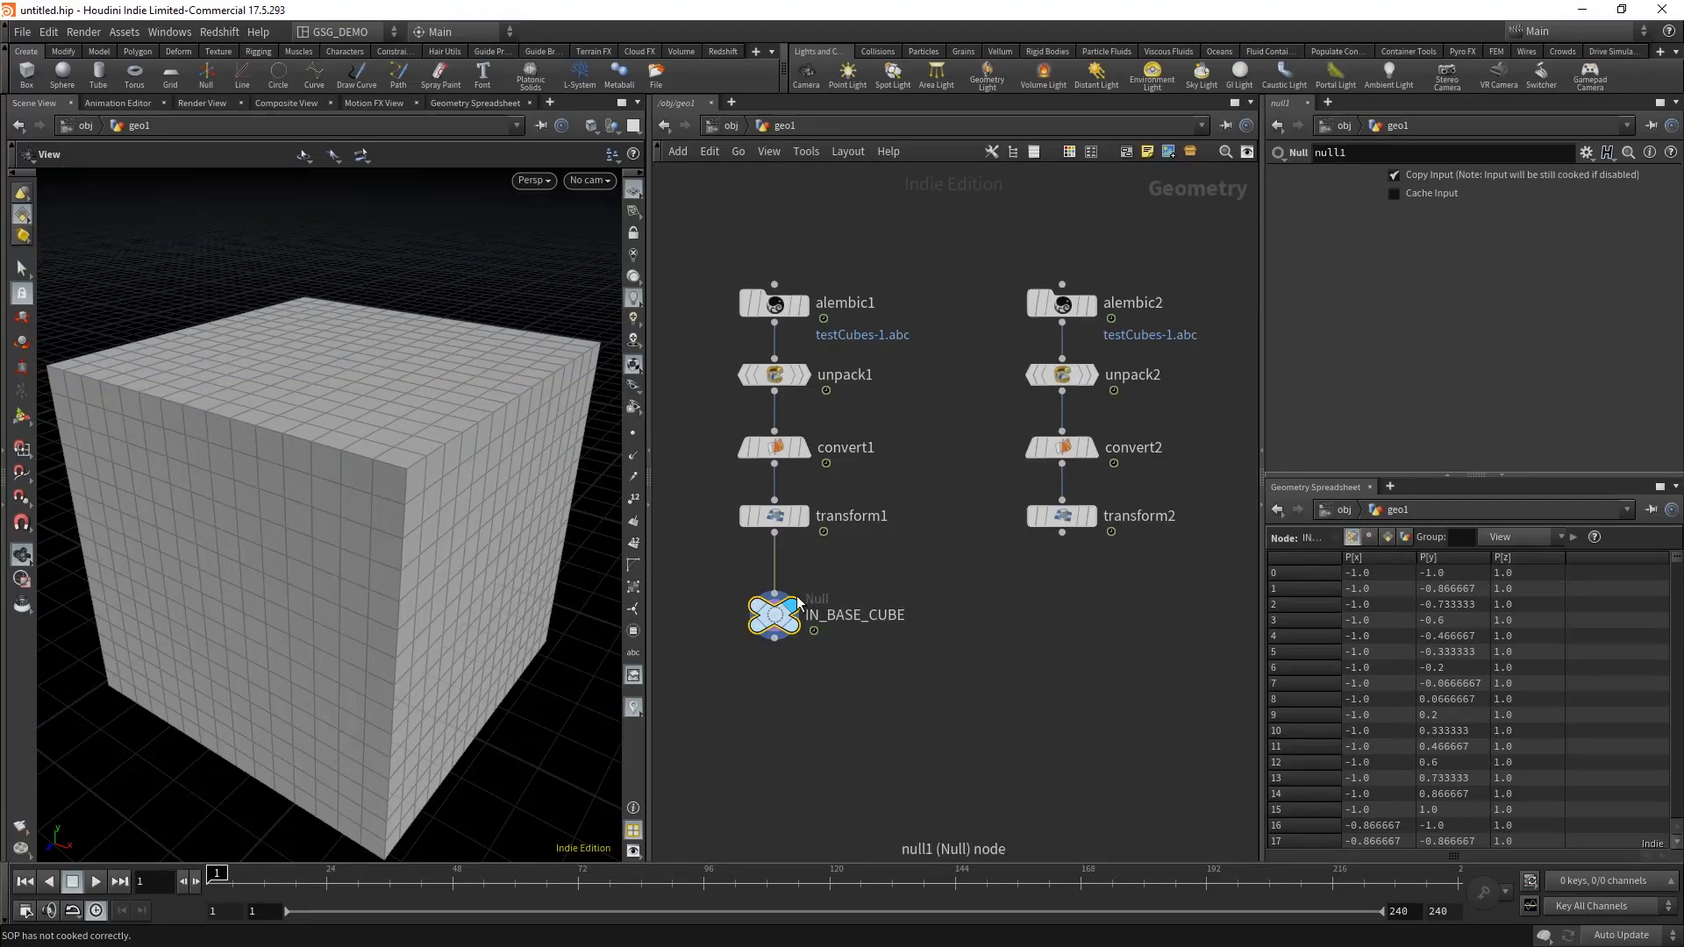
# Step: Copy the IN_BASE_CUBE Null below transform2, connect and display it, and name it IN_DENSE_CUBE
pyautogui.keyDown('alt'); pyautogui.moveTo(774, 613); pyautogui.dragTo(1072, 615); pyautogui.keyUp('alt')
pyautogui.moveTo(1061, 534); pyautogui.dragTo(1251, 558)
pyautogui.write('DENS')
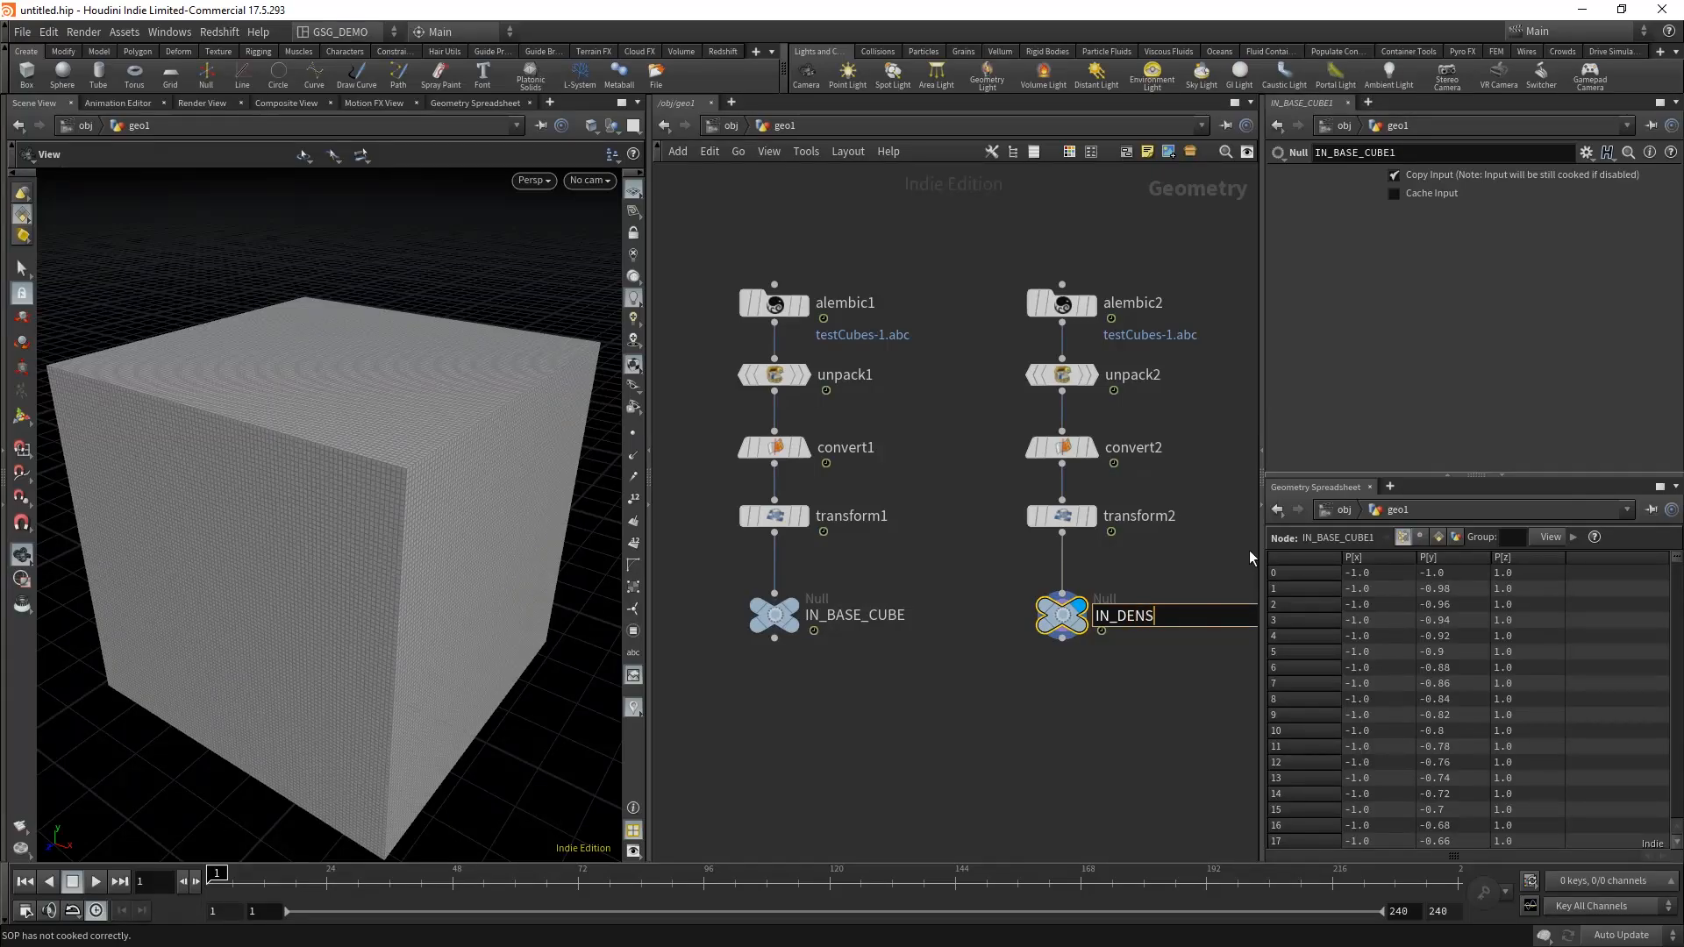
pyautogui.write('E_CUBE')
pyautogui.press('Return')
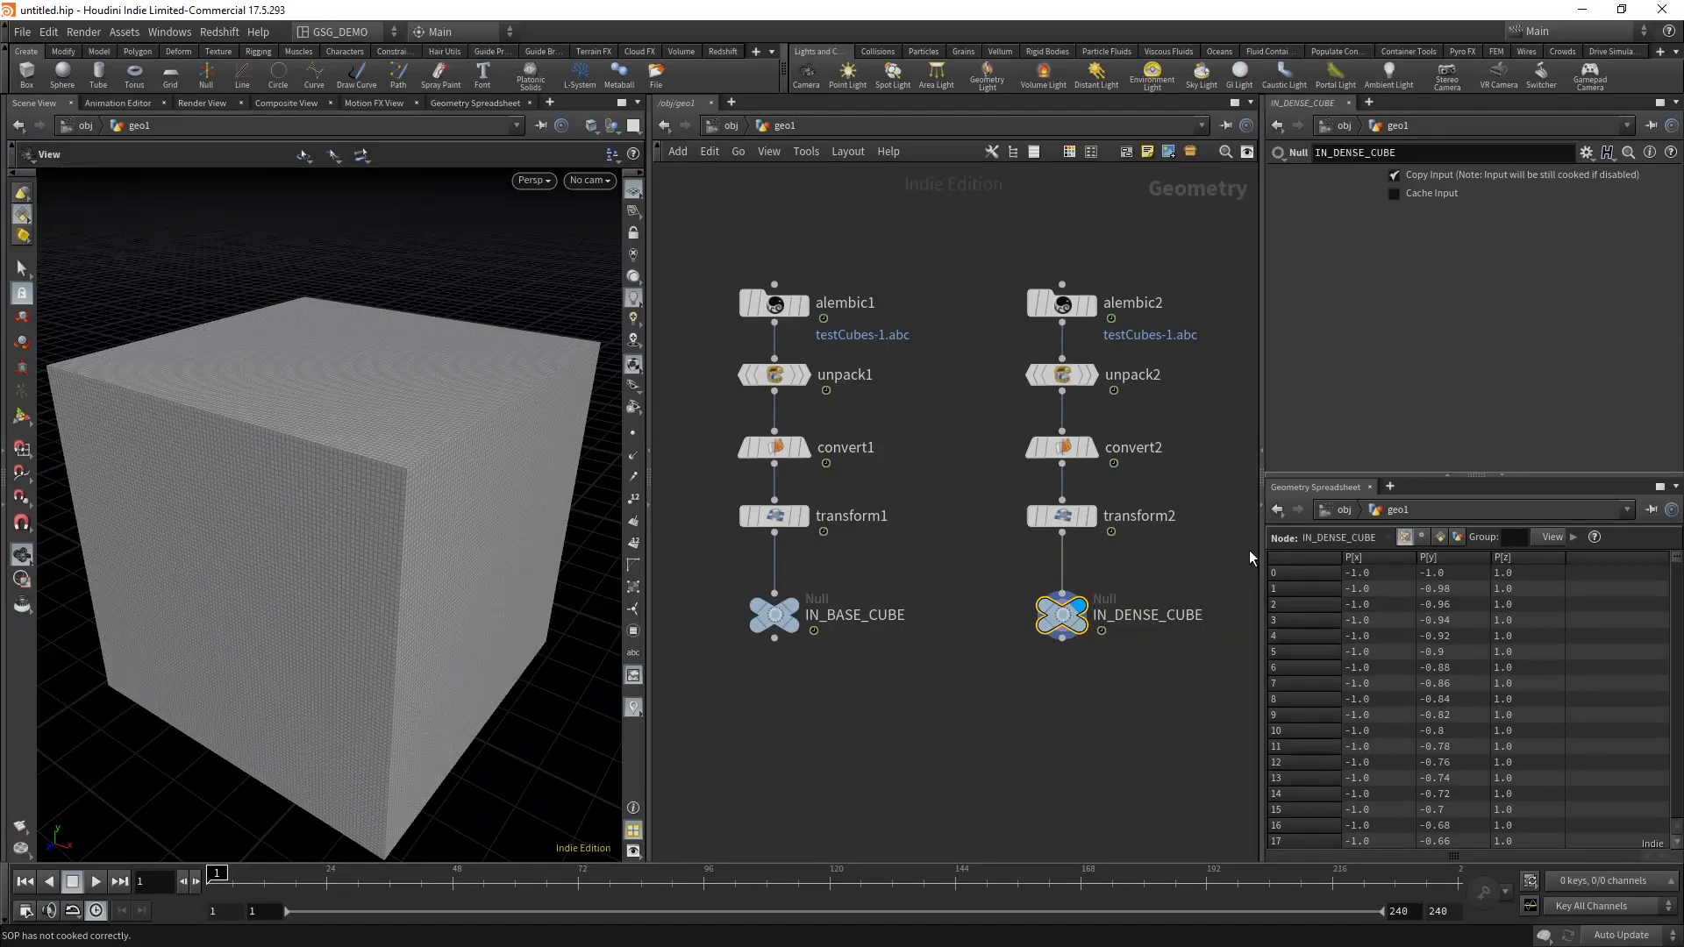
# Step: Switch the display to the IN_BASE_CUBE node
pyautogui.click(968, 706)
pyautogui.moveTo(969, 707); pyautogui.dragTo(916, 699, button='middle')
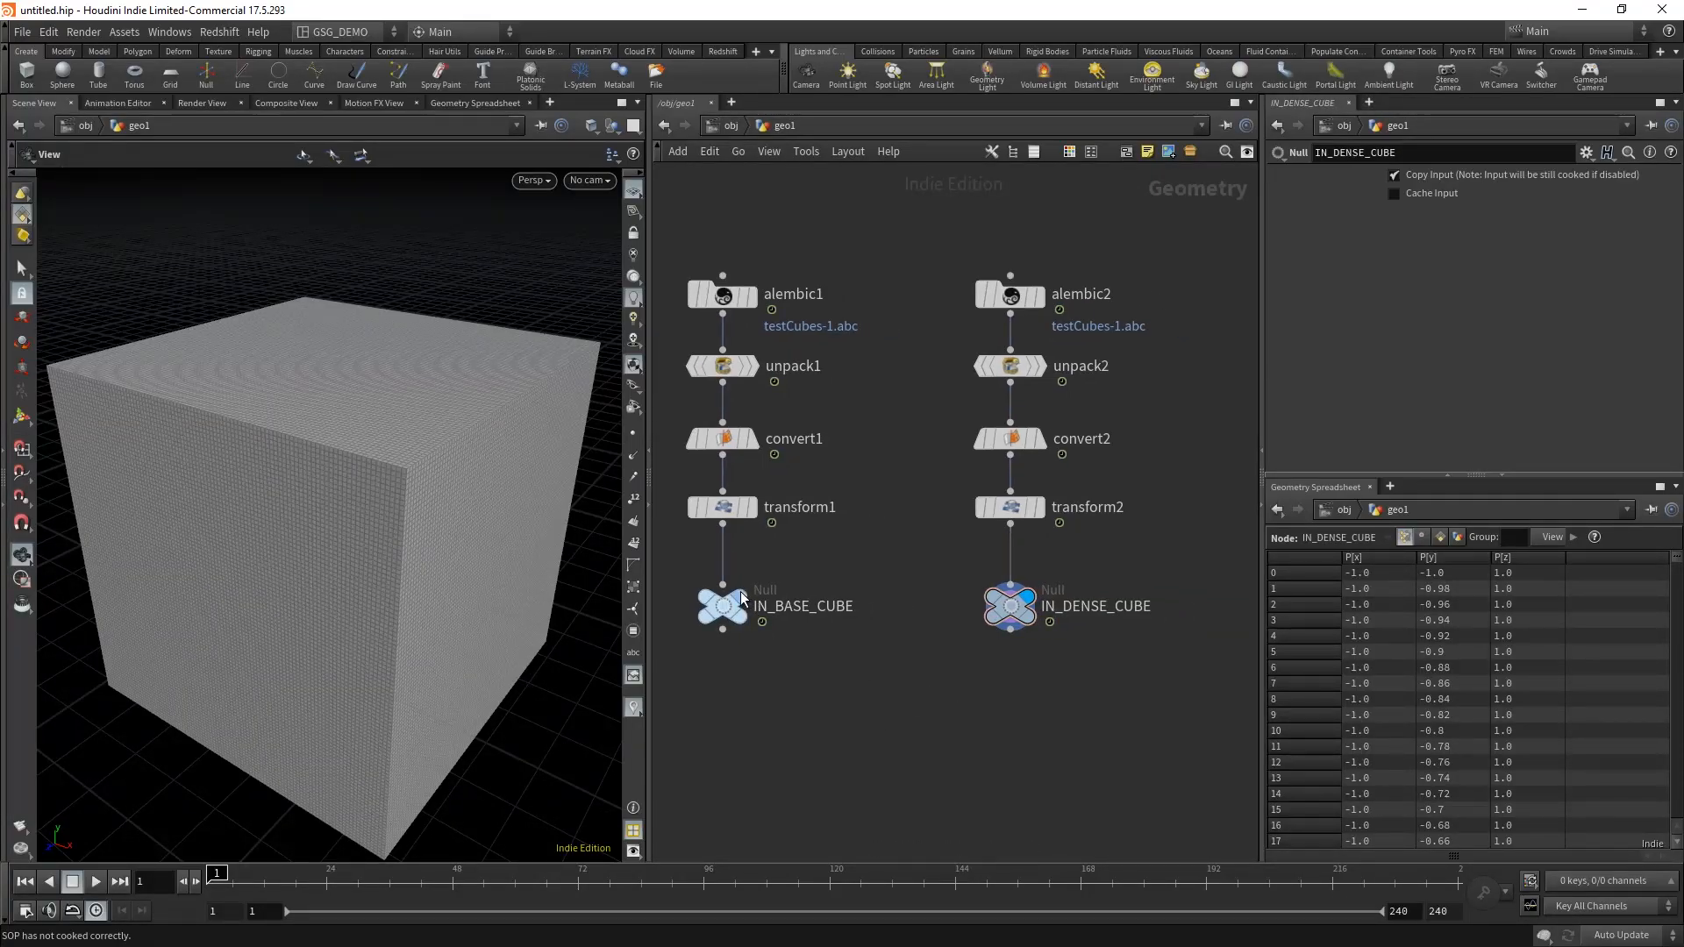
pyautogui.click(747, 605)
pyautogui.moveTo(913, 670); pyautogui.dragTo(945, 692, button='middle')
pyautogui.scroll(-2, 945, 693)
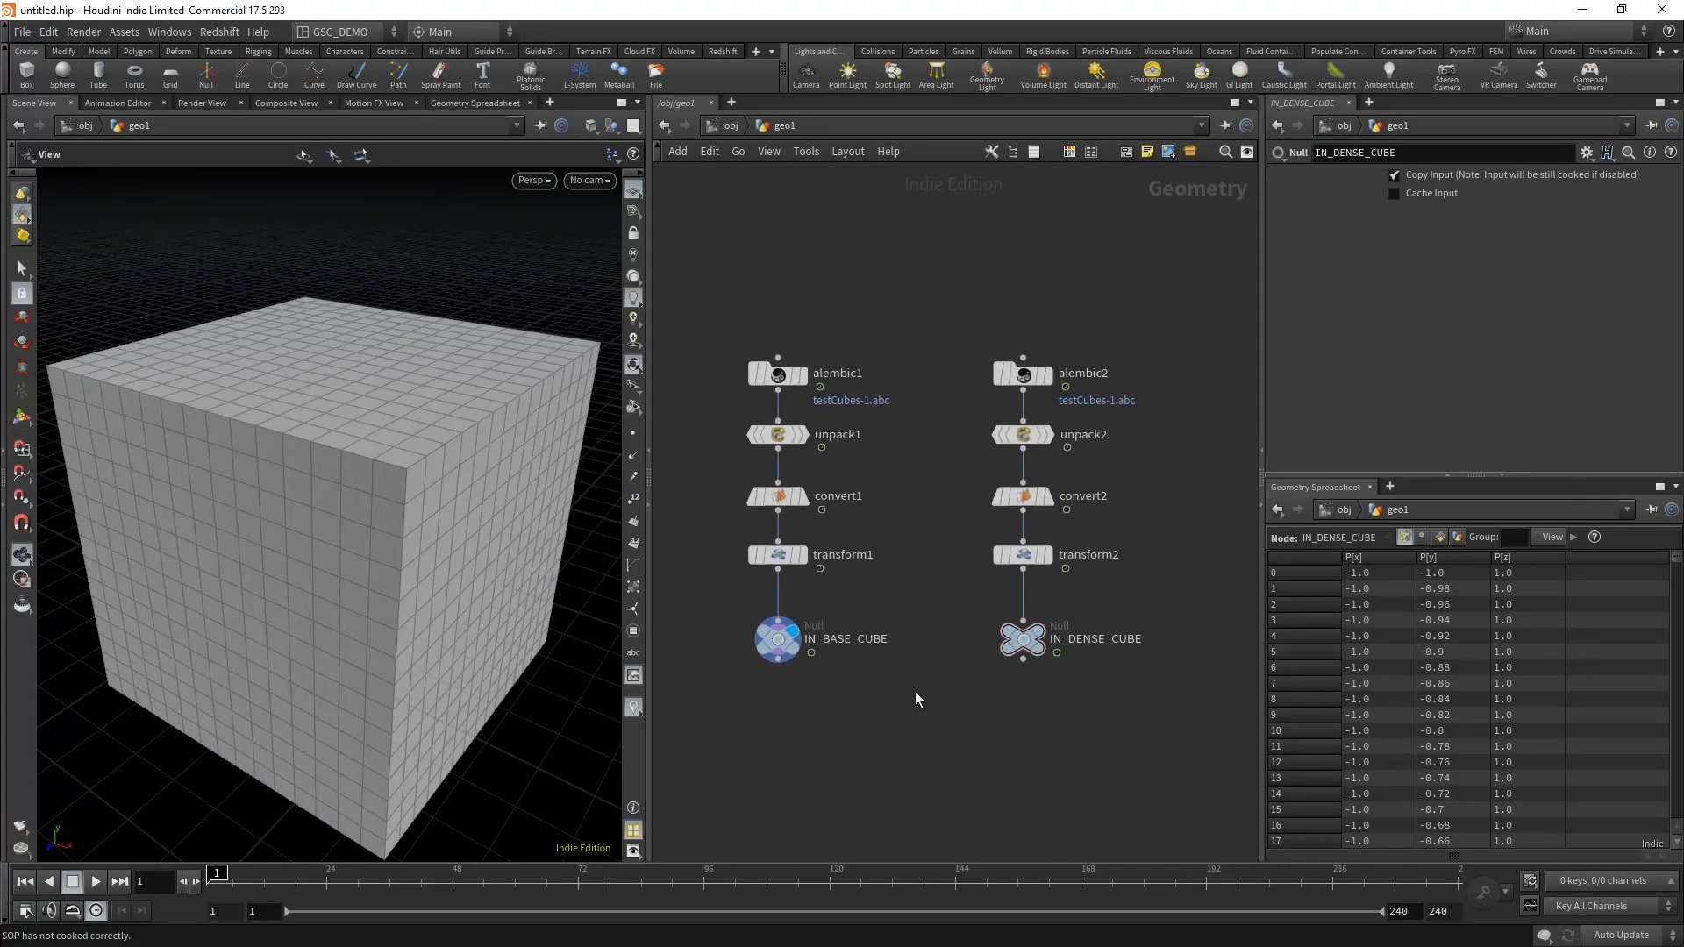
pyautogui.moveTo(1032, 746); pyautogui.dragTo(1082, 722, button='middle')
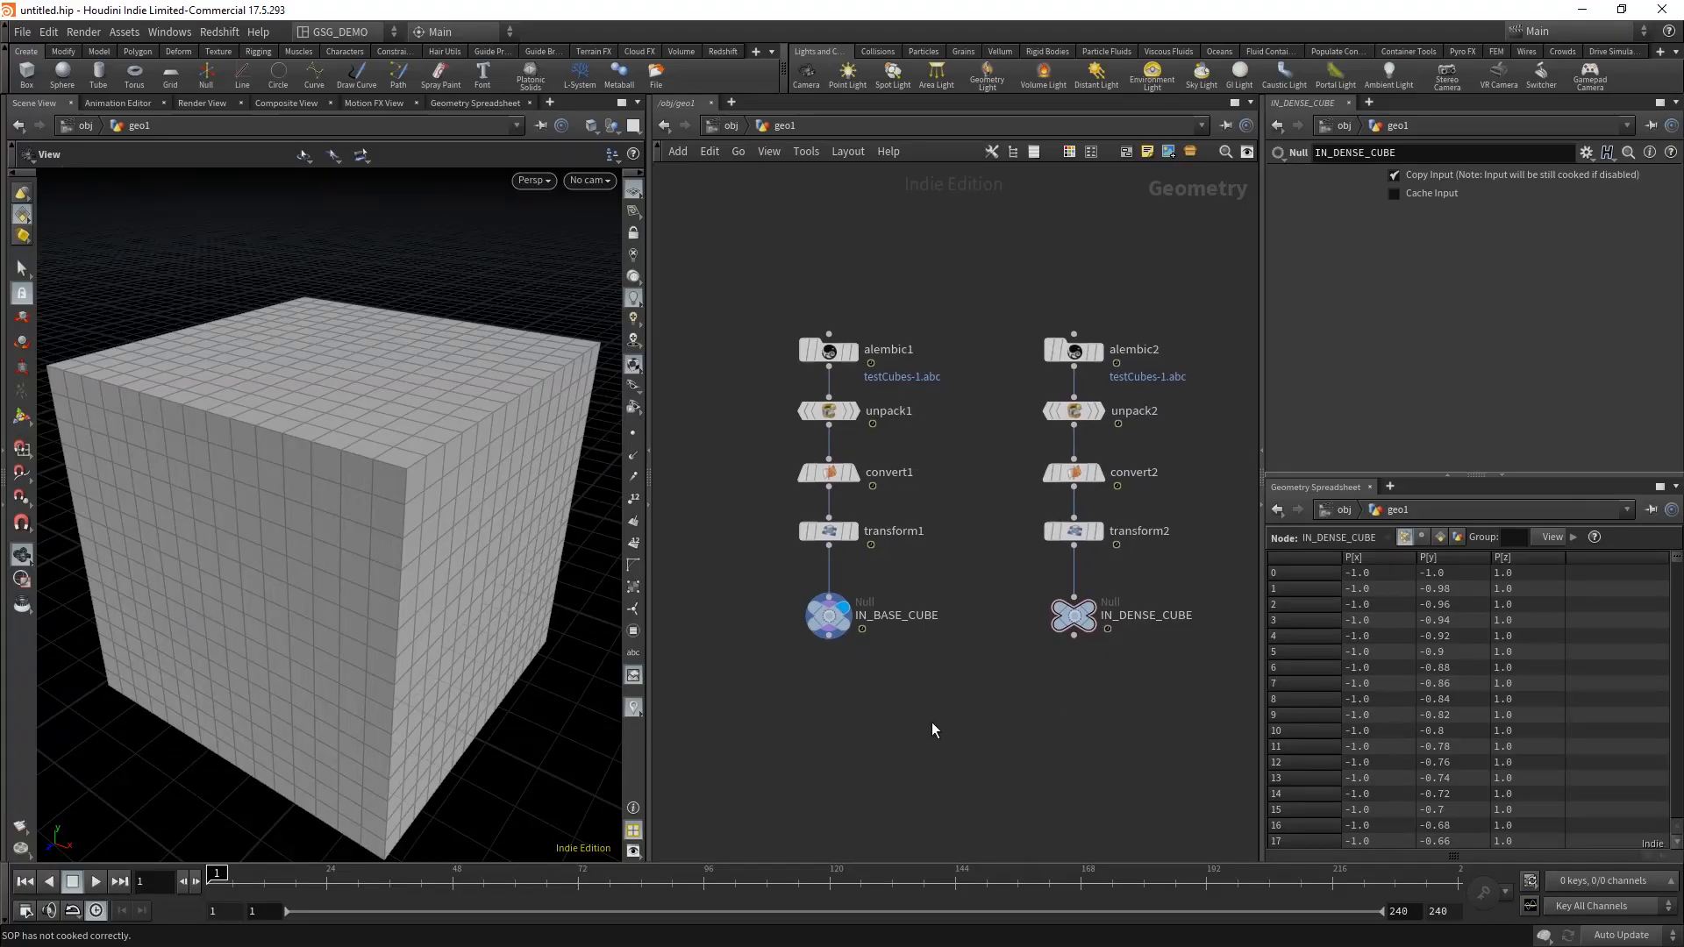
# Step: Color both the IN_BASE_CUBE and IN_DENSE_CUBE Null nodes magenta
pyautogui.moveTo(958, 695); pyautogui.dragTo(724, 594)
pyautogui.keyDown('shift'); pyautogui.moveTo(1111, 658); pyautogui.dragTo(1028, 608); pyautogui.keyUp('shift')
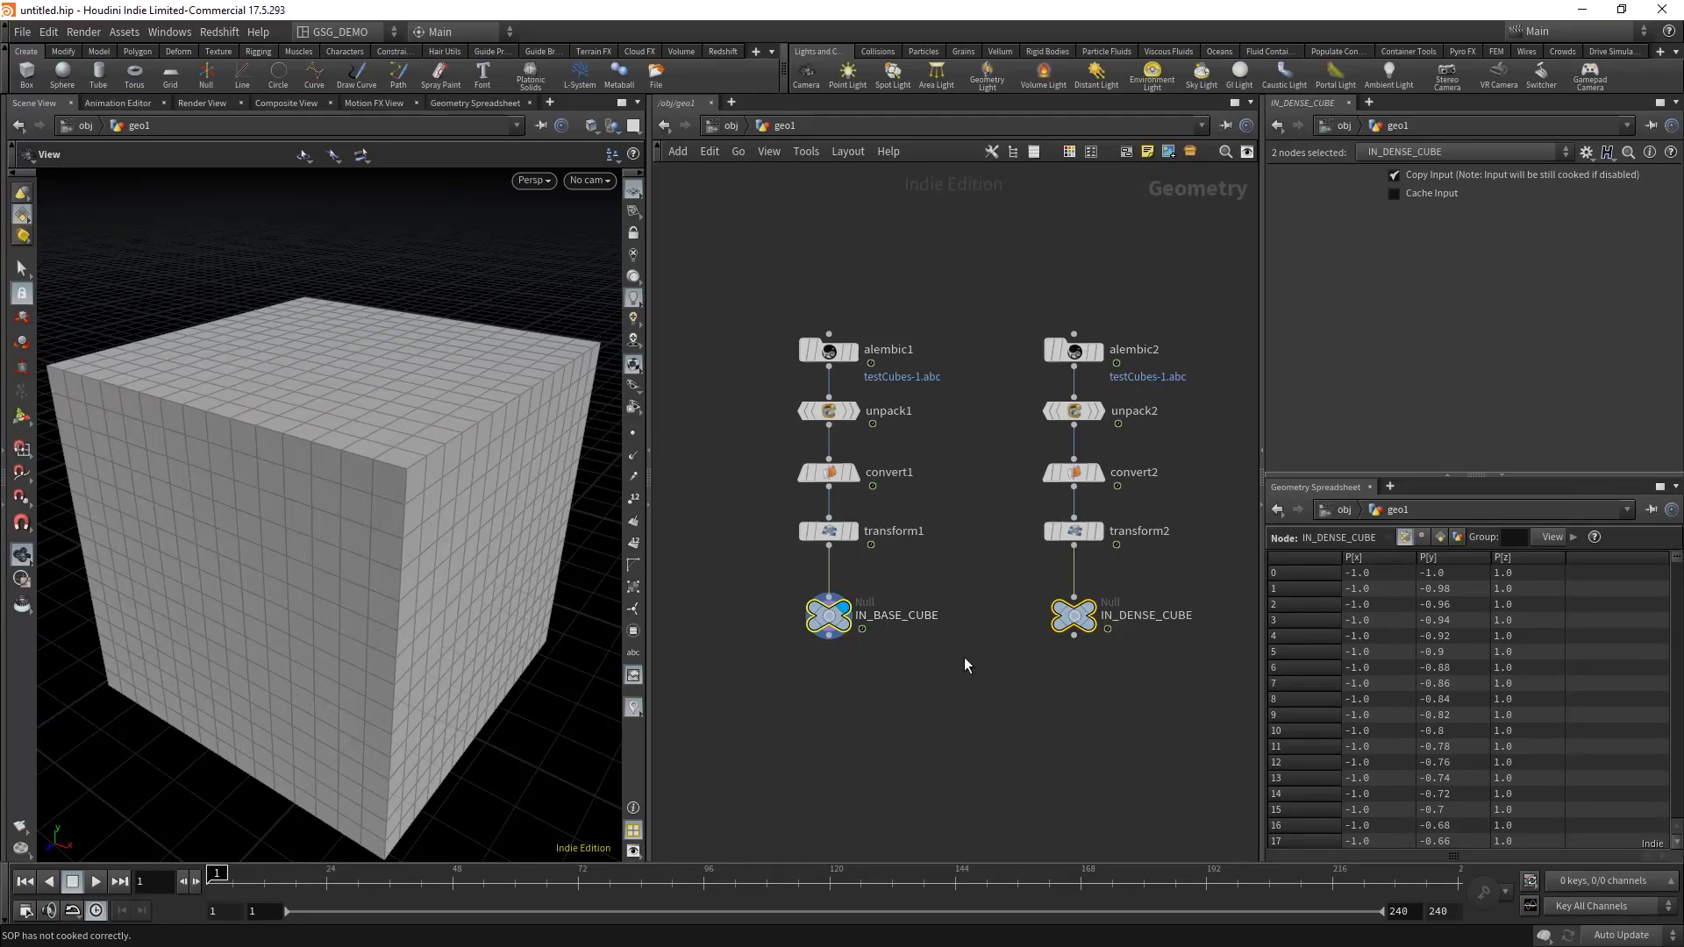
pyautogui.press('c')
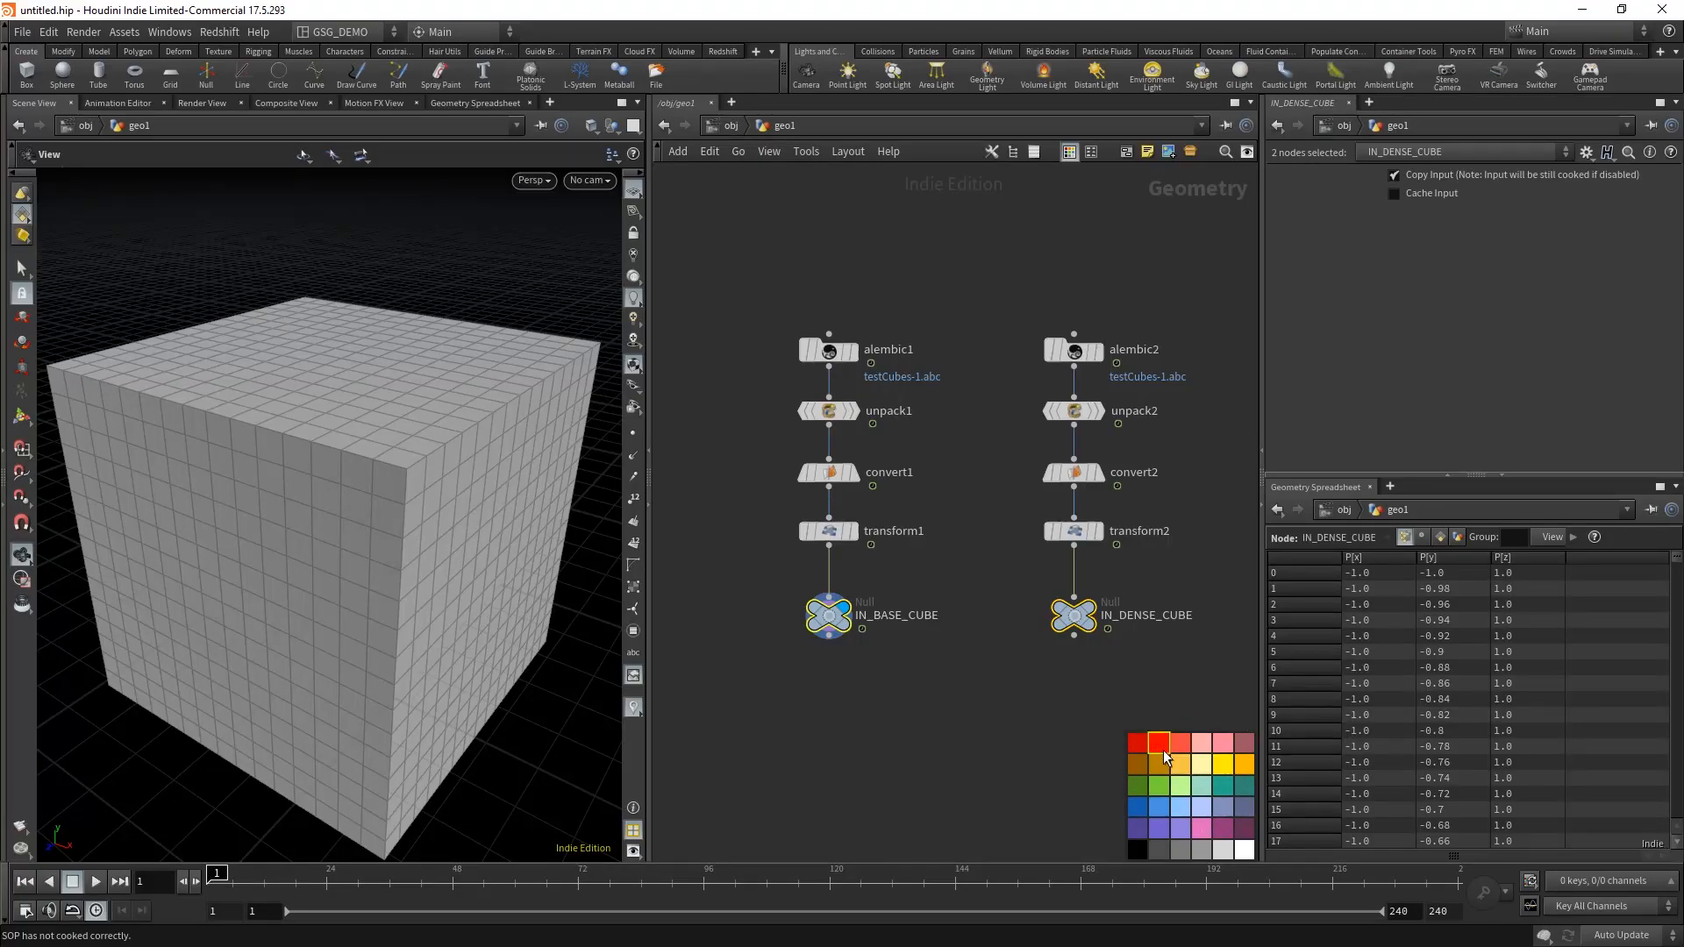
pyautogui.click(1174, 833)
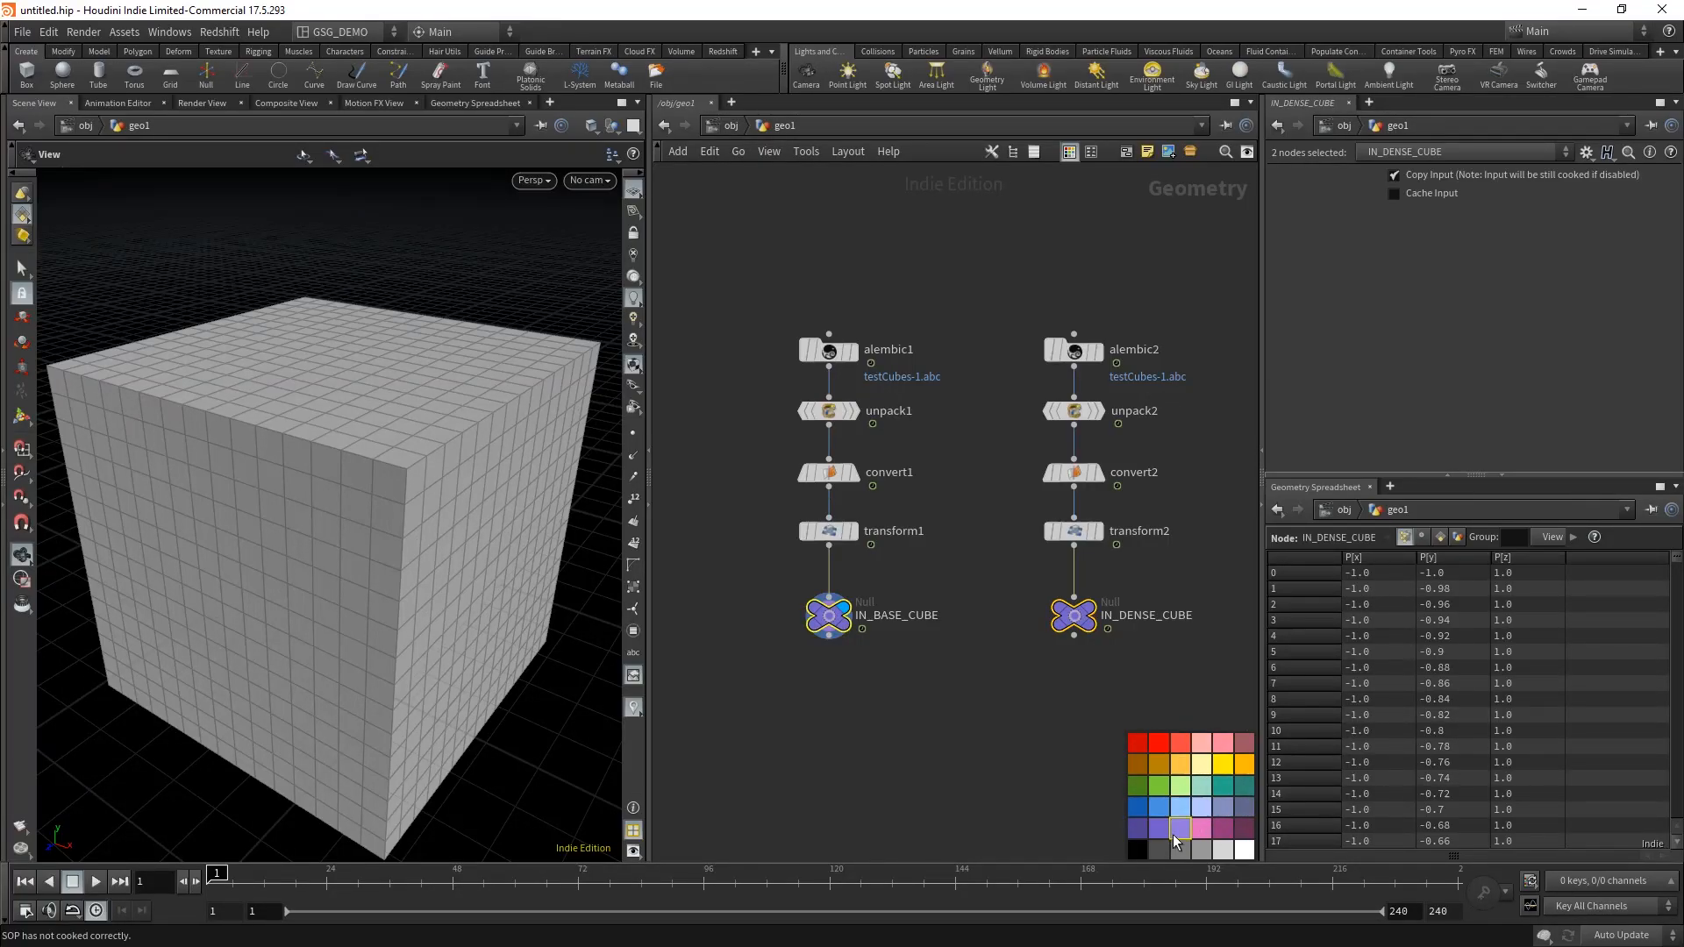
pyautogui.click(1139, 830)
pyautogui.click(1201, 830)
pyautogui.click(1219, 830)
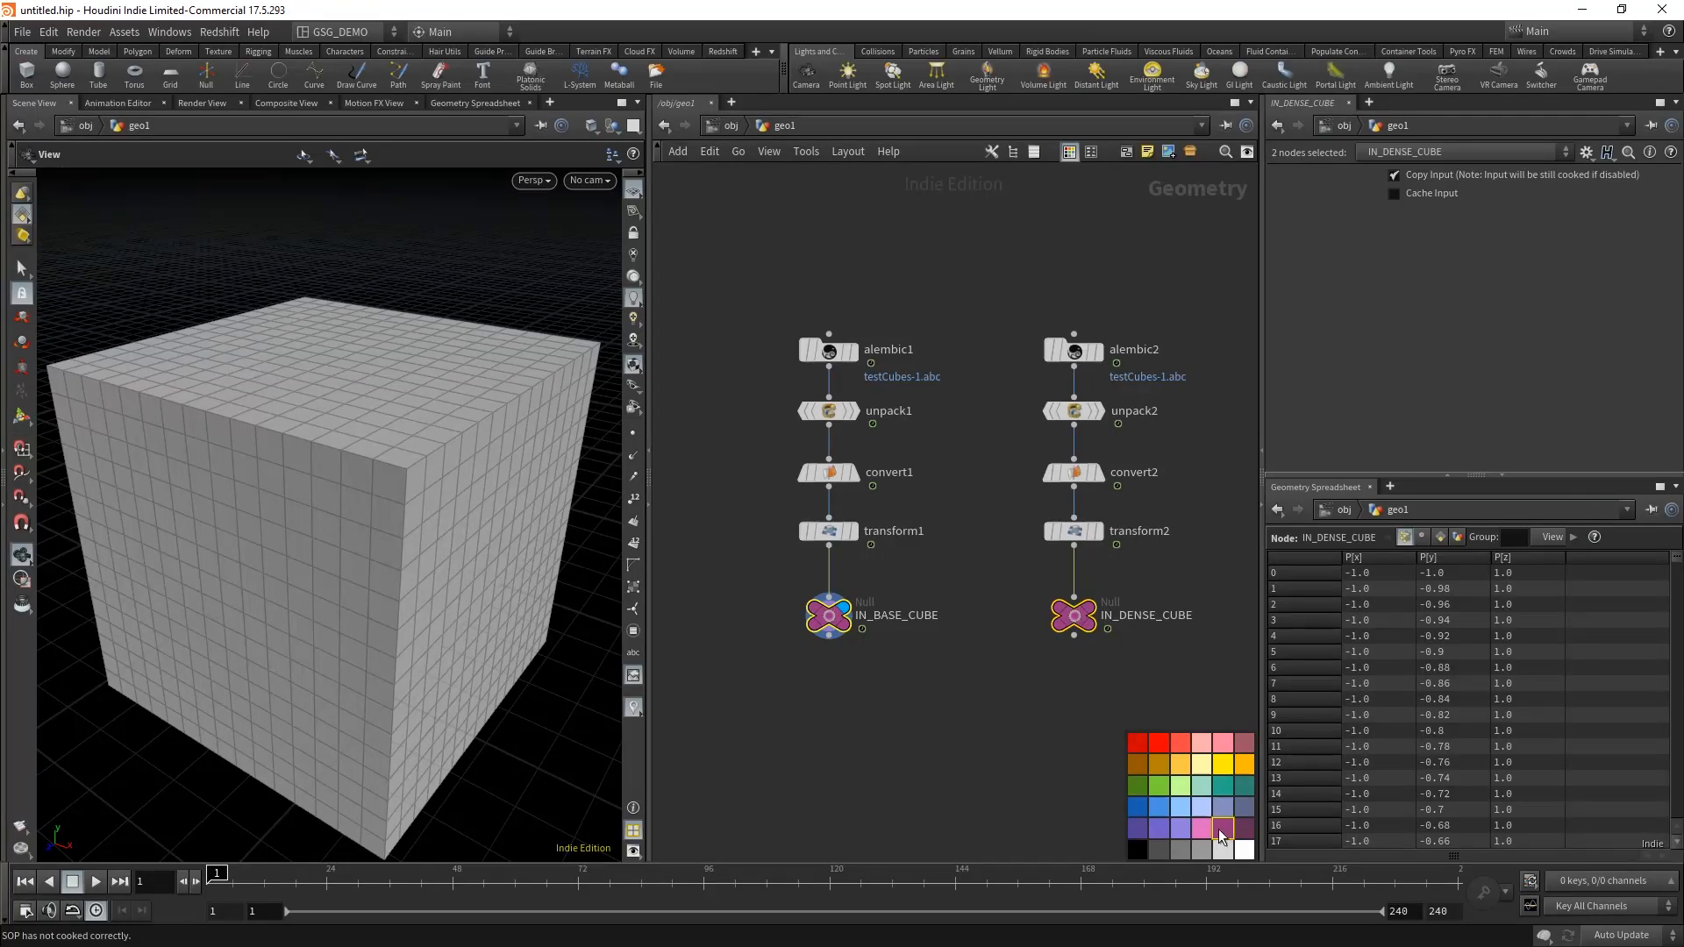
pyautogui.press('c')
pyautogui.click(930, 734)
# Step: Lay out all nodes in the network automatically
pyautogui.scroll(-2, 973, 723)
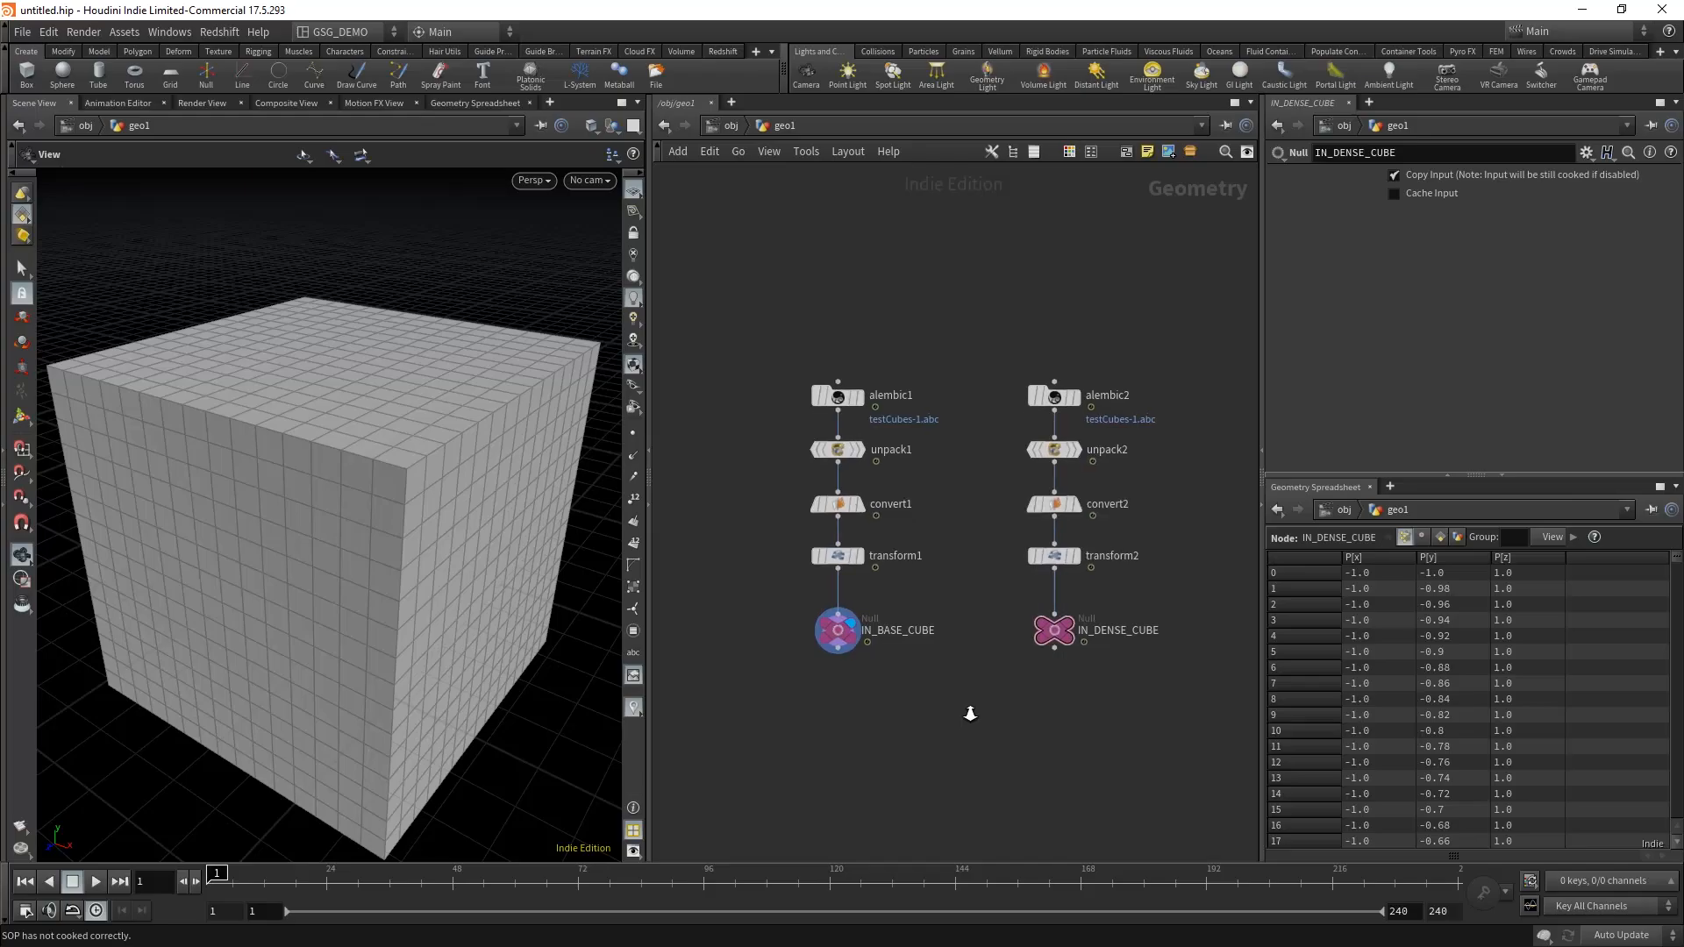
pyautogui.moveTo(970, 714); pyautogui.dragTo(968, 707, button='right')
pyautogui.moveTo(979, 711); pyautogui.dragTo(987, 659, button='middle')
pyautogui.moveTo(1008, 662); pyautogui.dragTo(873, 720, button='right')
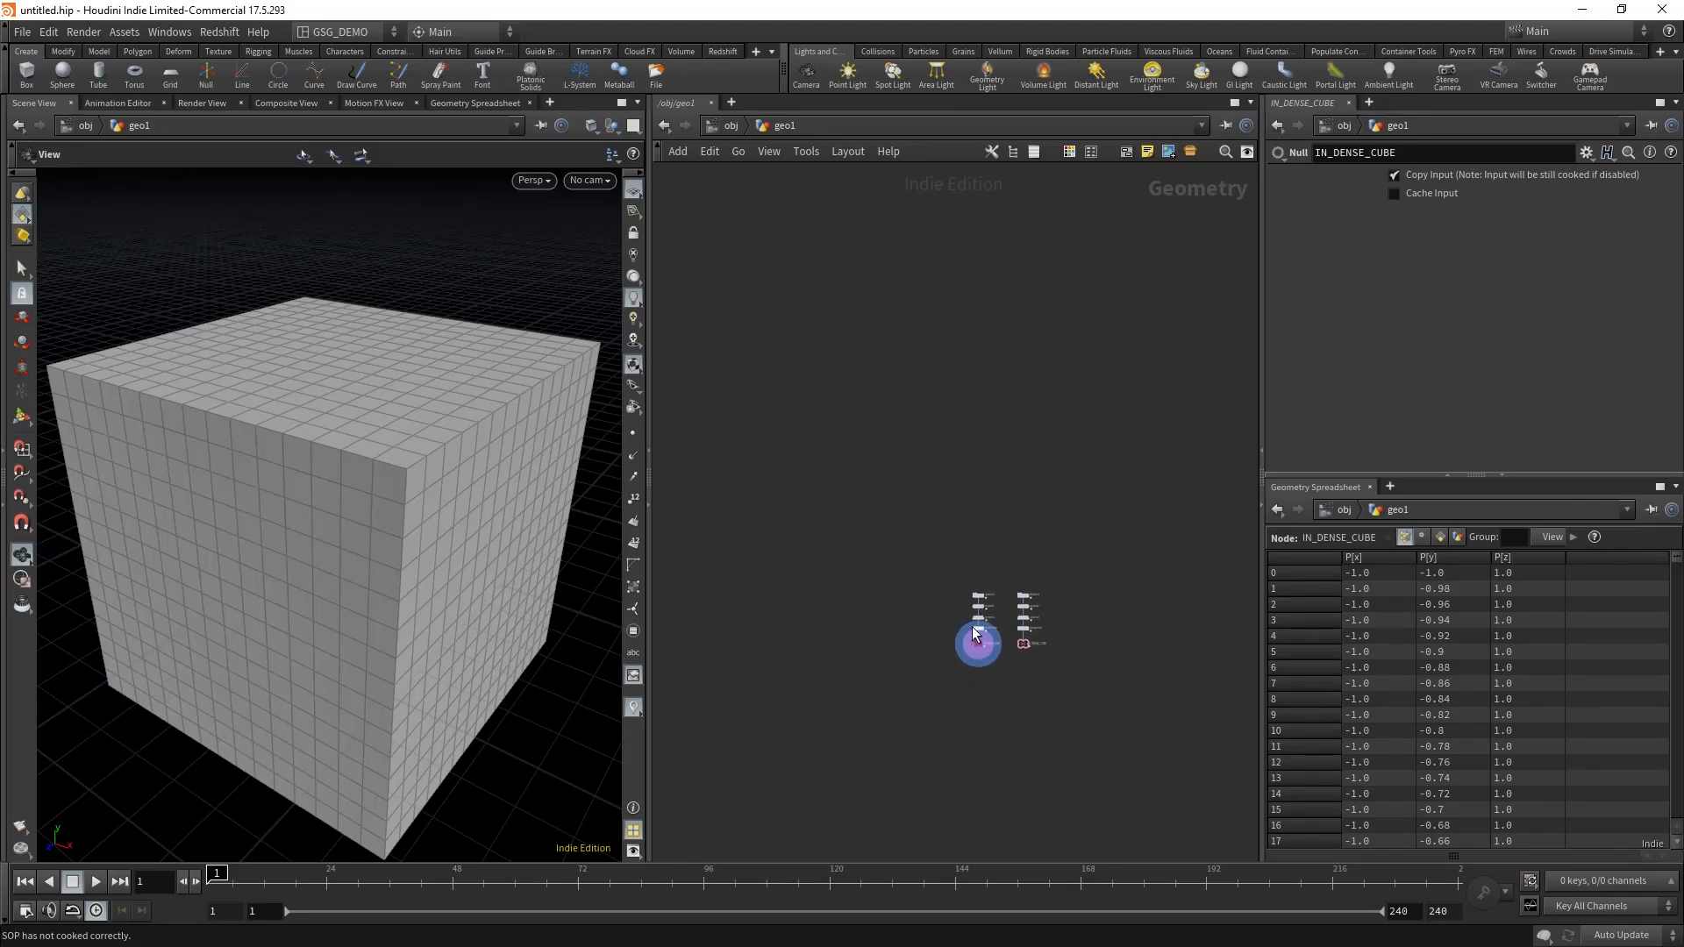
pyautogui.moveTo(978, 680); pyautogui.dragTo(1052, 597, button='right')
pyautogui.moveTo(1035, 554); pyautogui.dragTo(890, 767, button='middle')
pyautogui.press('l')
pyautogui.moveTo(1064, 739); pyautogui.dragTo(1090, 767, button='right')
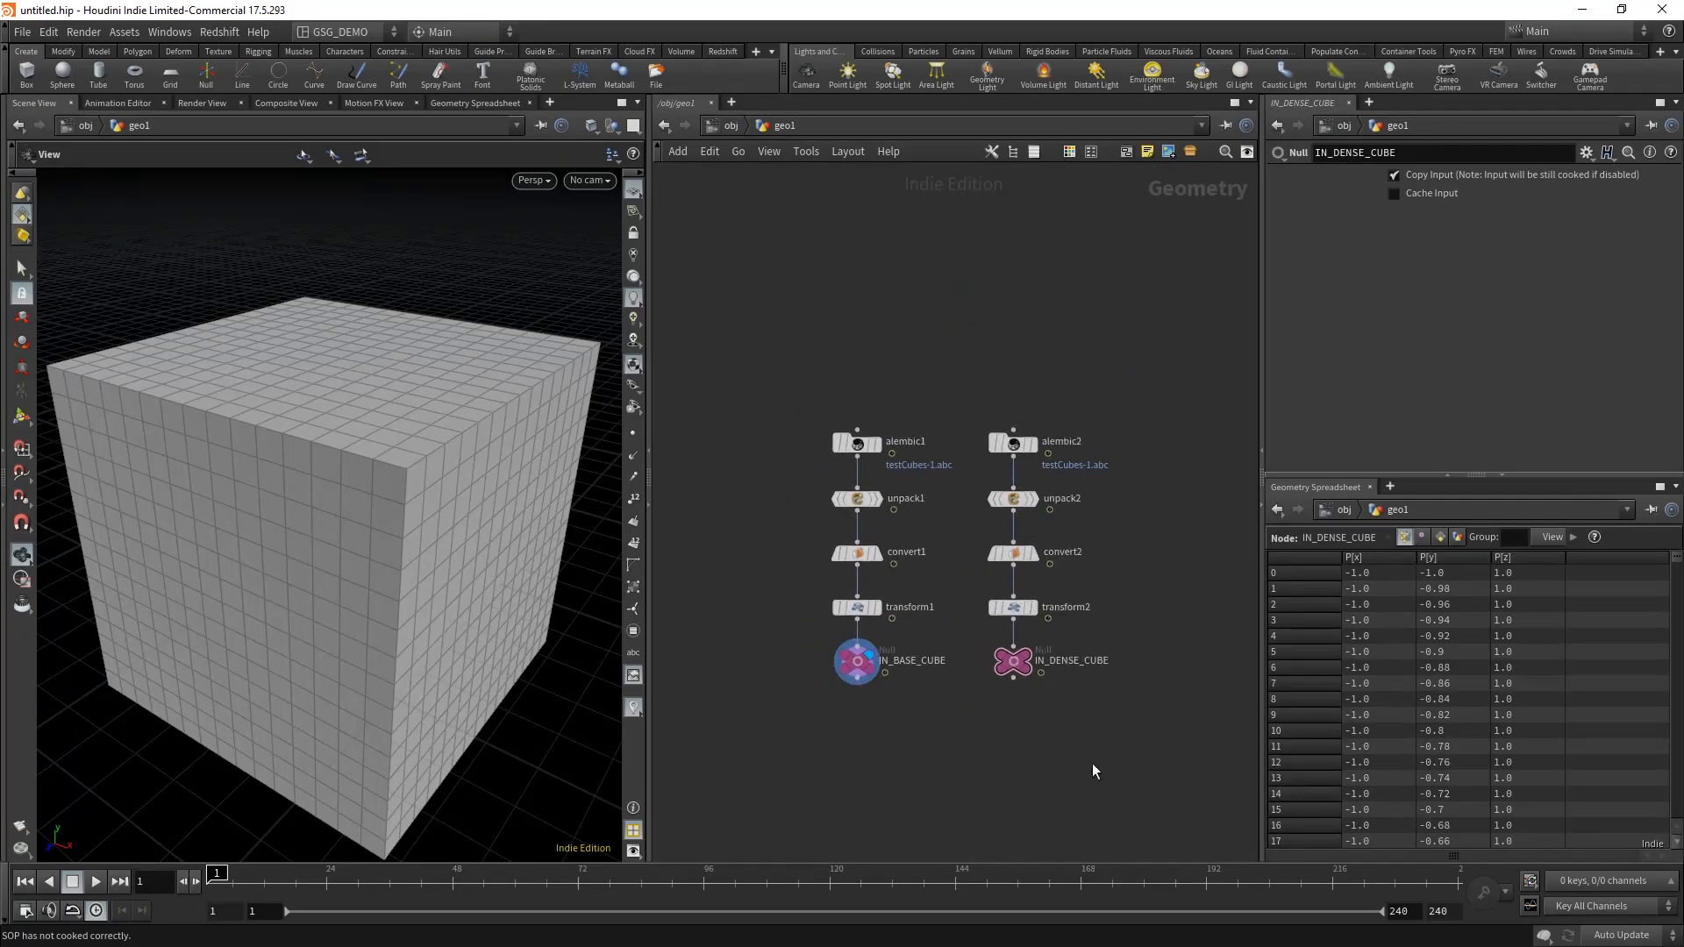
# Step: Move the alembic2 chain further away from the alembic1 chain to leave space between them
pyautogui.moveTo(1093, 763); pyautogui.dragTo(1073, 732, button='middle')
pyautogui.moveTo(1170, 703); pyautogui.dragTo(969, 391)
pyautogui.moveTo(996, 632); pyautogui.dragTo(1074, 634)
pyautogui.click(1088, 718)
# Step: Create a network box around the alembic2 chain and enlarge it to enclose the node labels
pyautogui.moveTo(1173, 719); pyautogui.dragTo(970, 339)
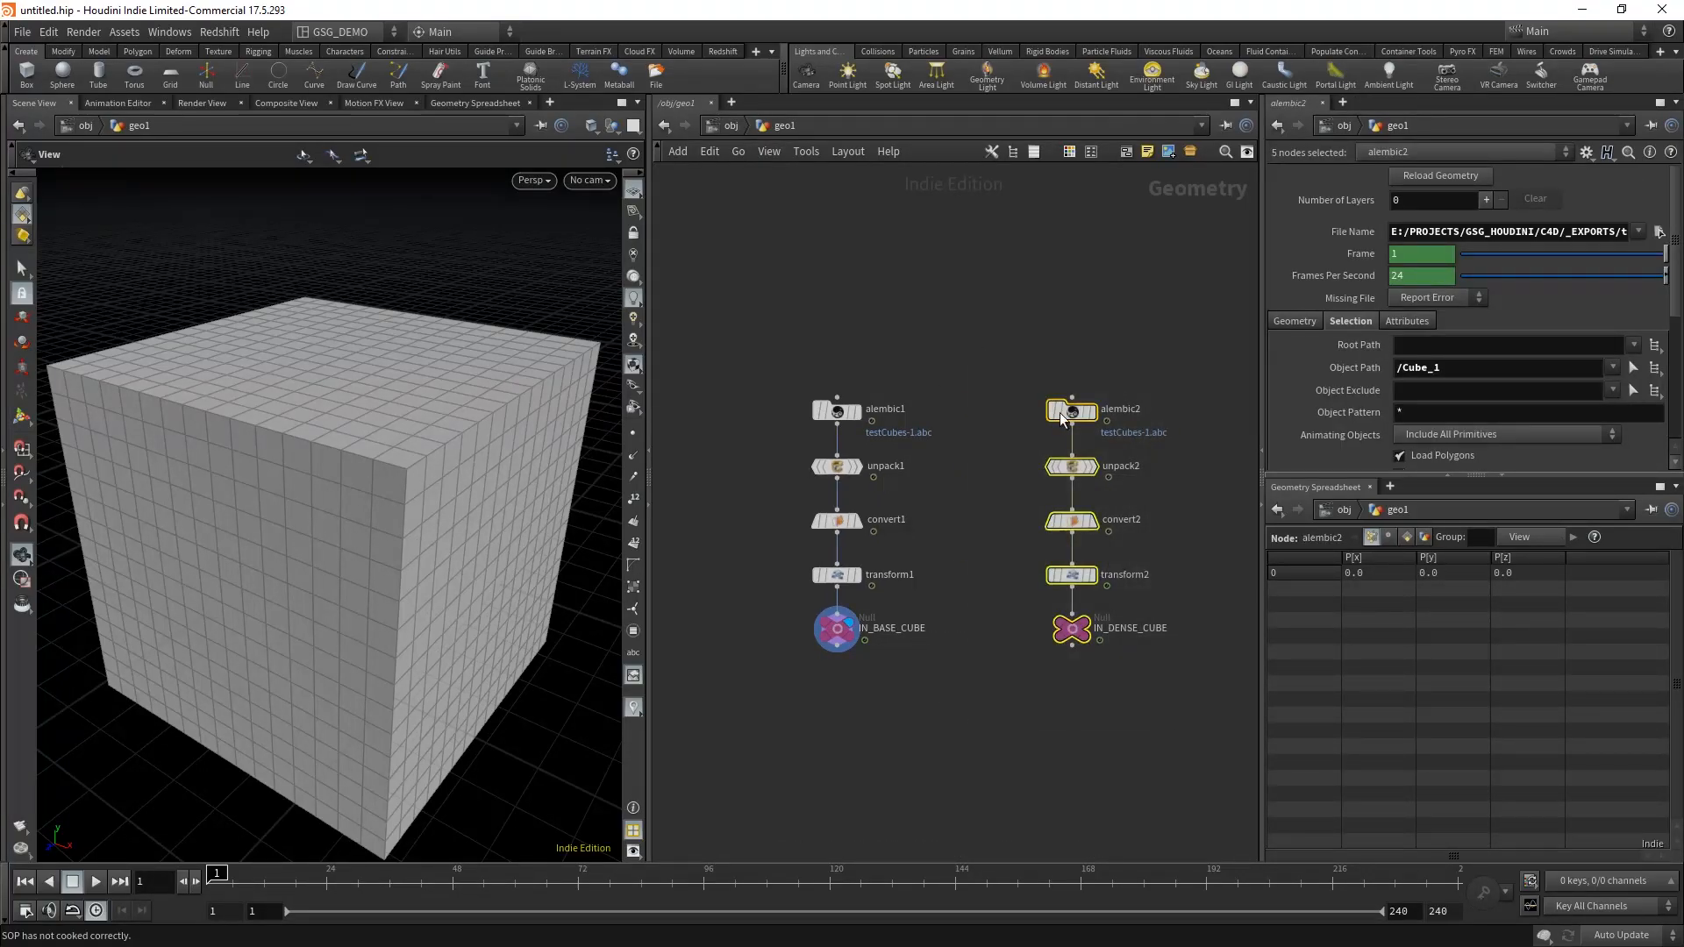
pyautogui.click(1126, 153)
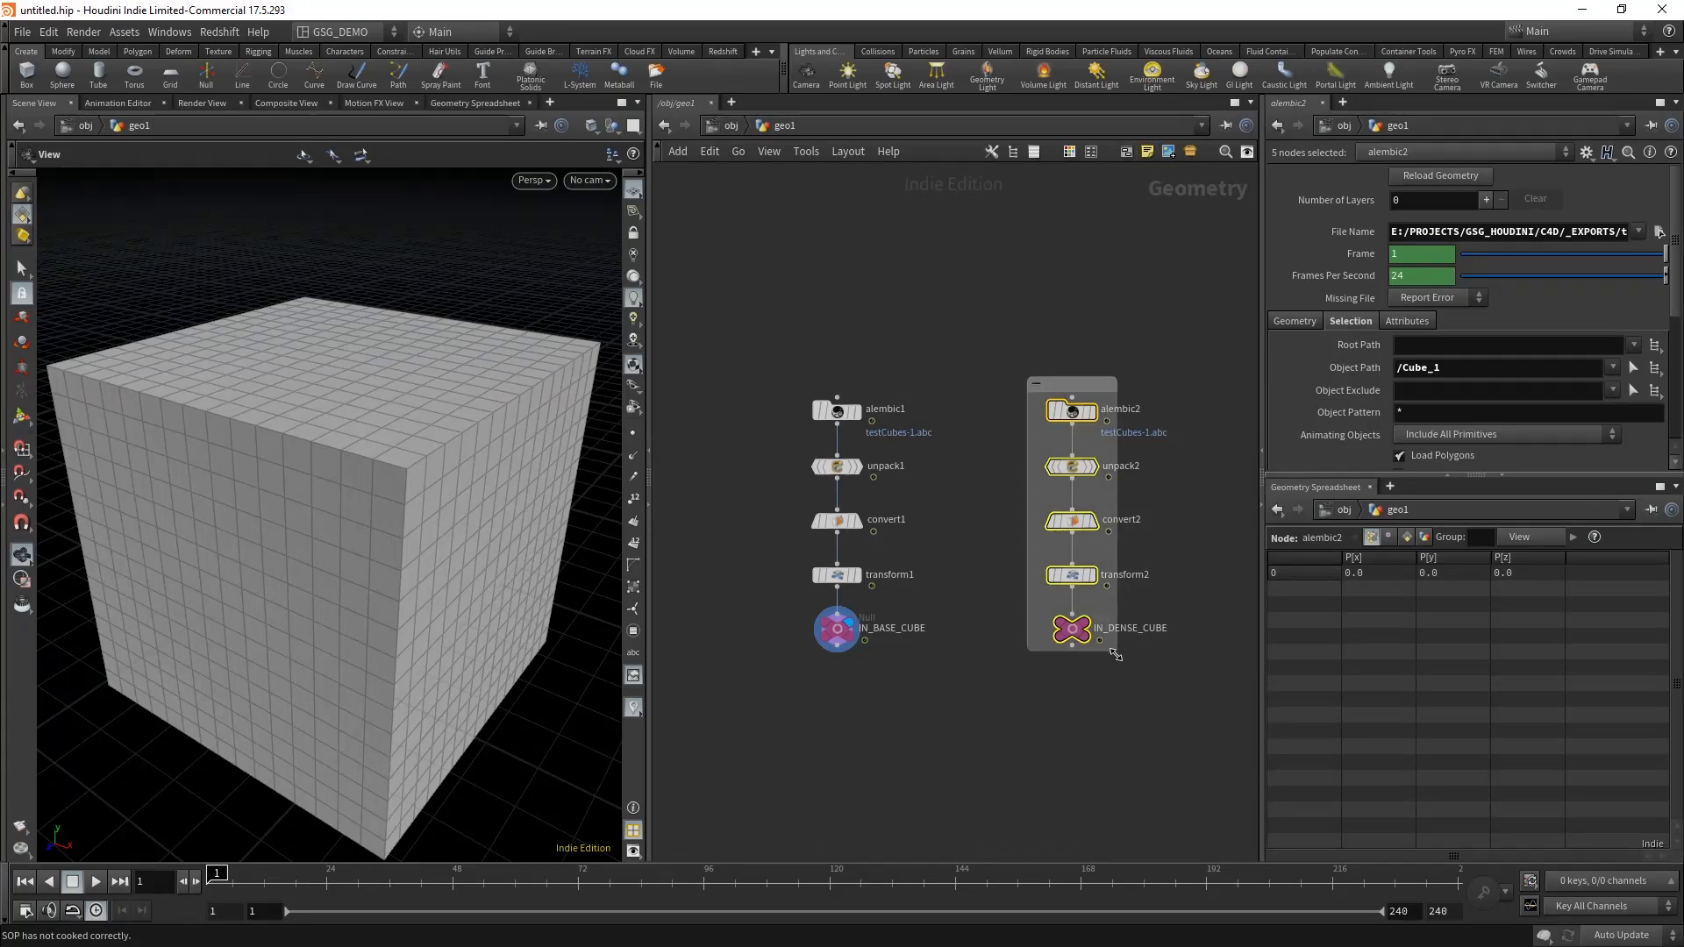
pyautogui.moveTo(1117, 653); pyautogui.dragTo(1193, 686)
# Step: Title the network box IN DENSE CUBE
pyautogui.doubleClick(1129, 384)
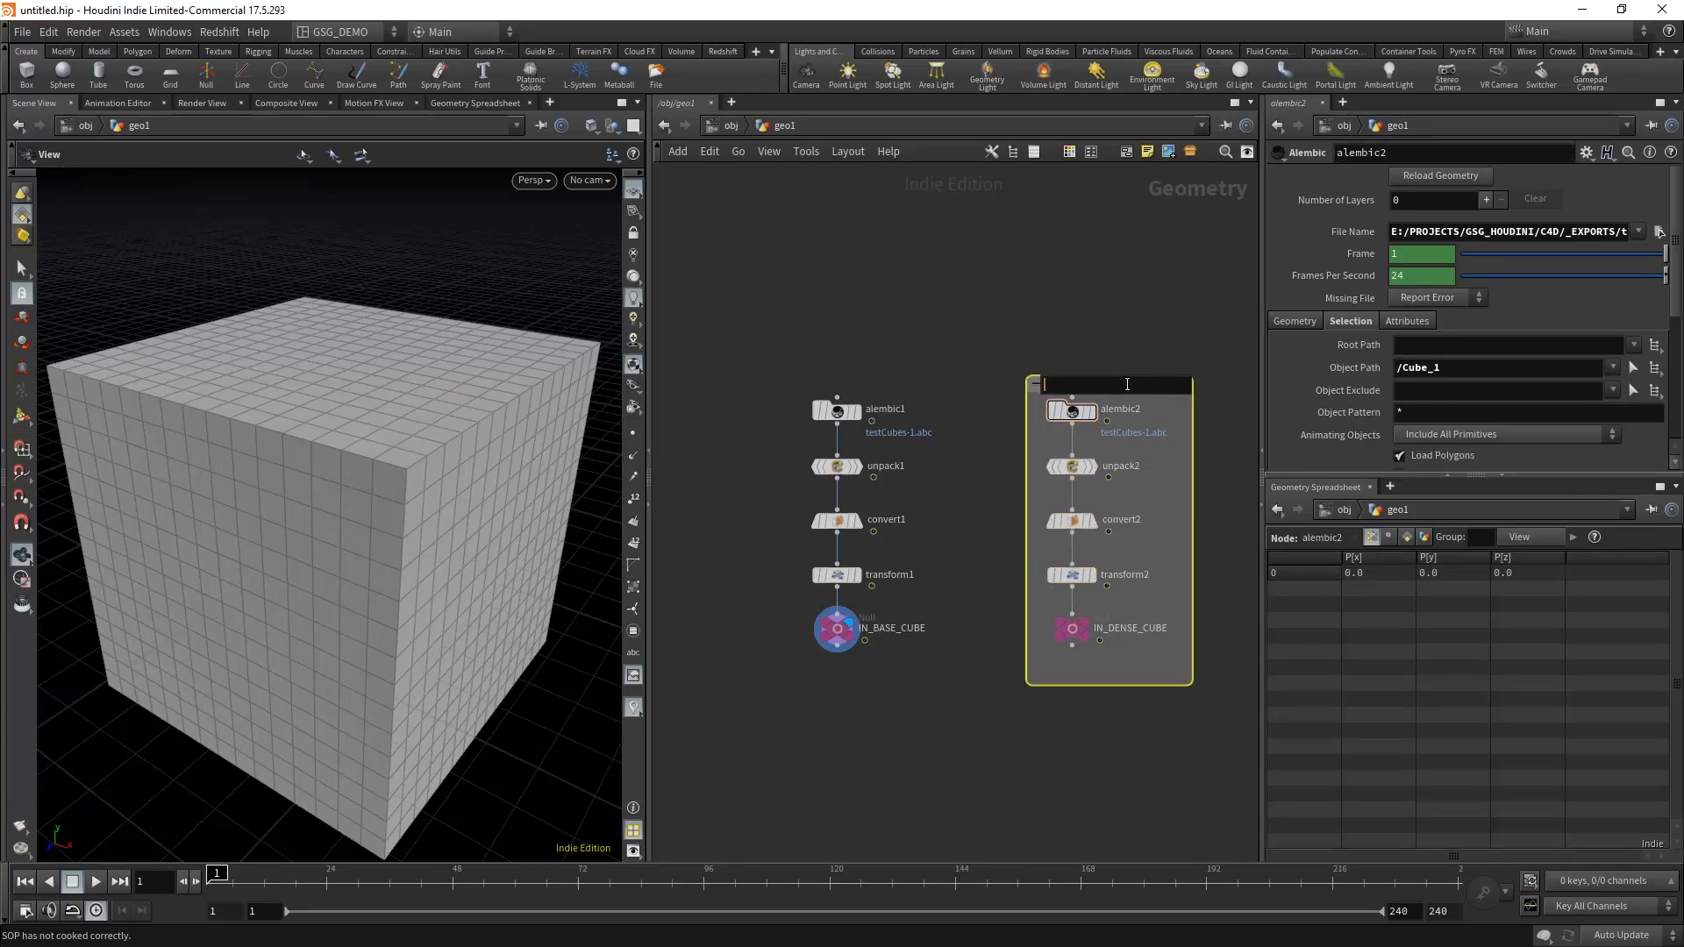
pyautogui.write('IN DENSE CUBE')
pyautogui.press('Return')
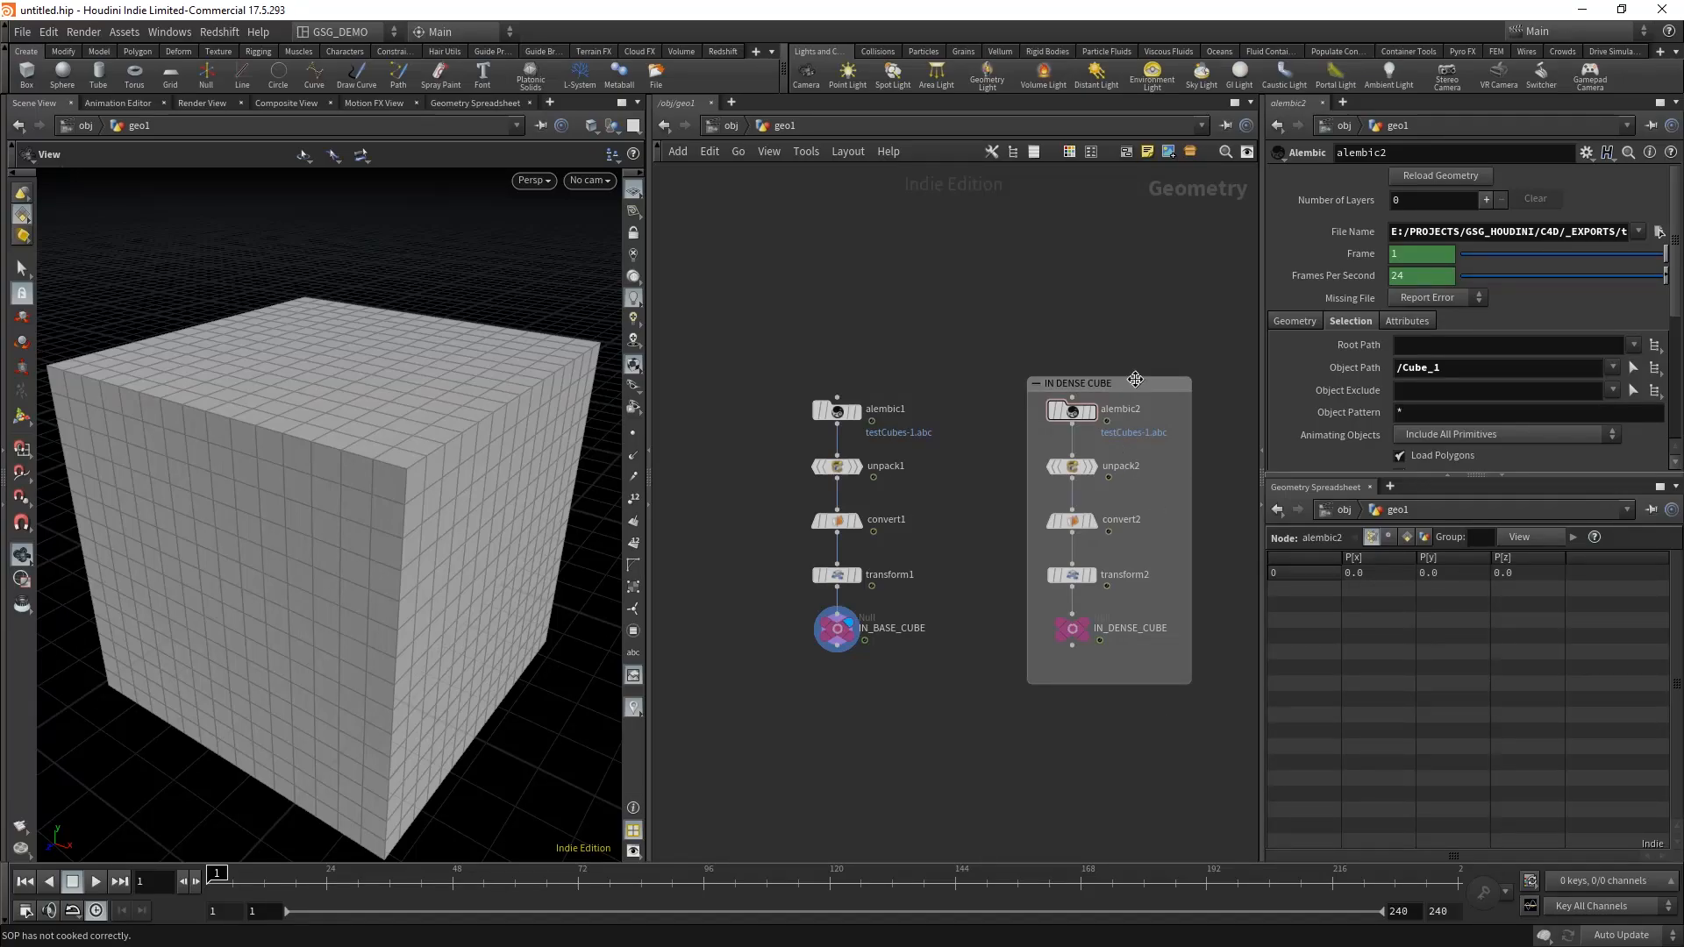
# Step: Color the IN DENSE CUBE network box black and shrink it to fit closely around its nodes
pyautogui.press('c')
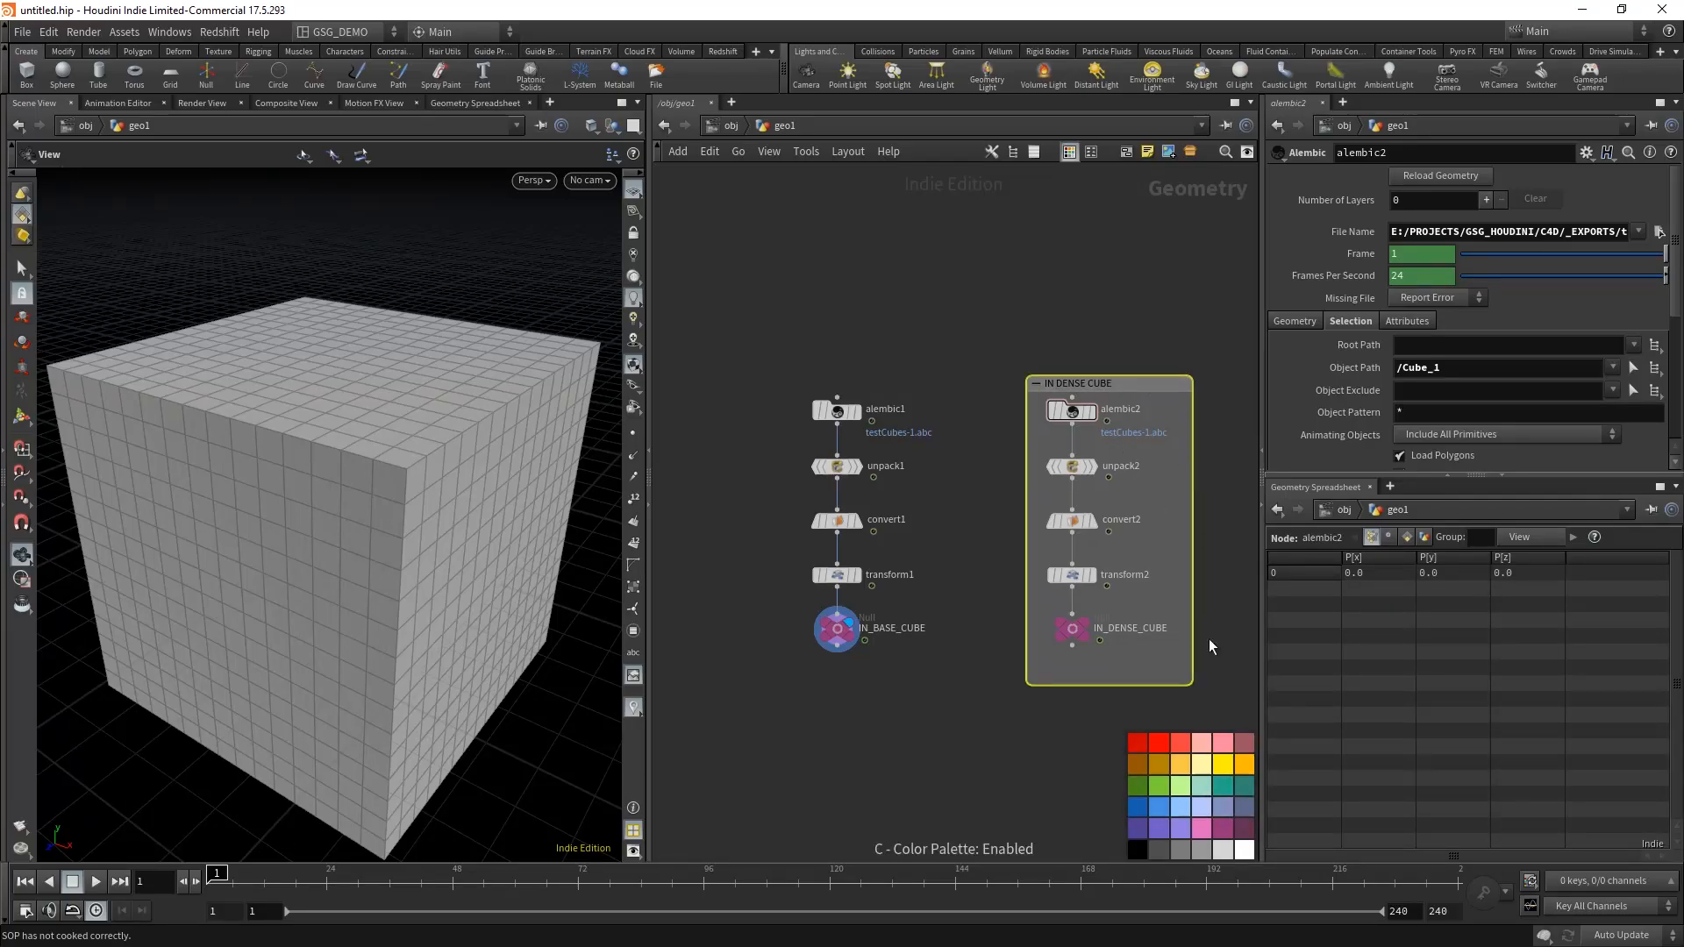
pyautogui.click(1203, 807)
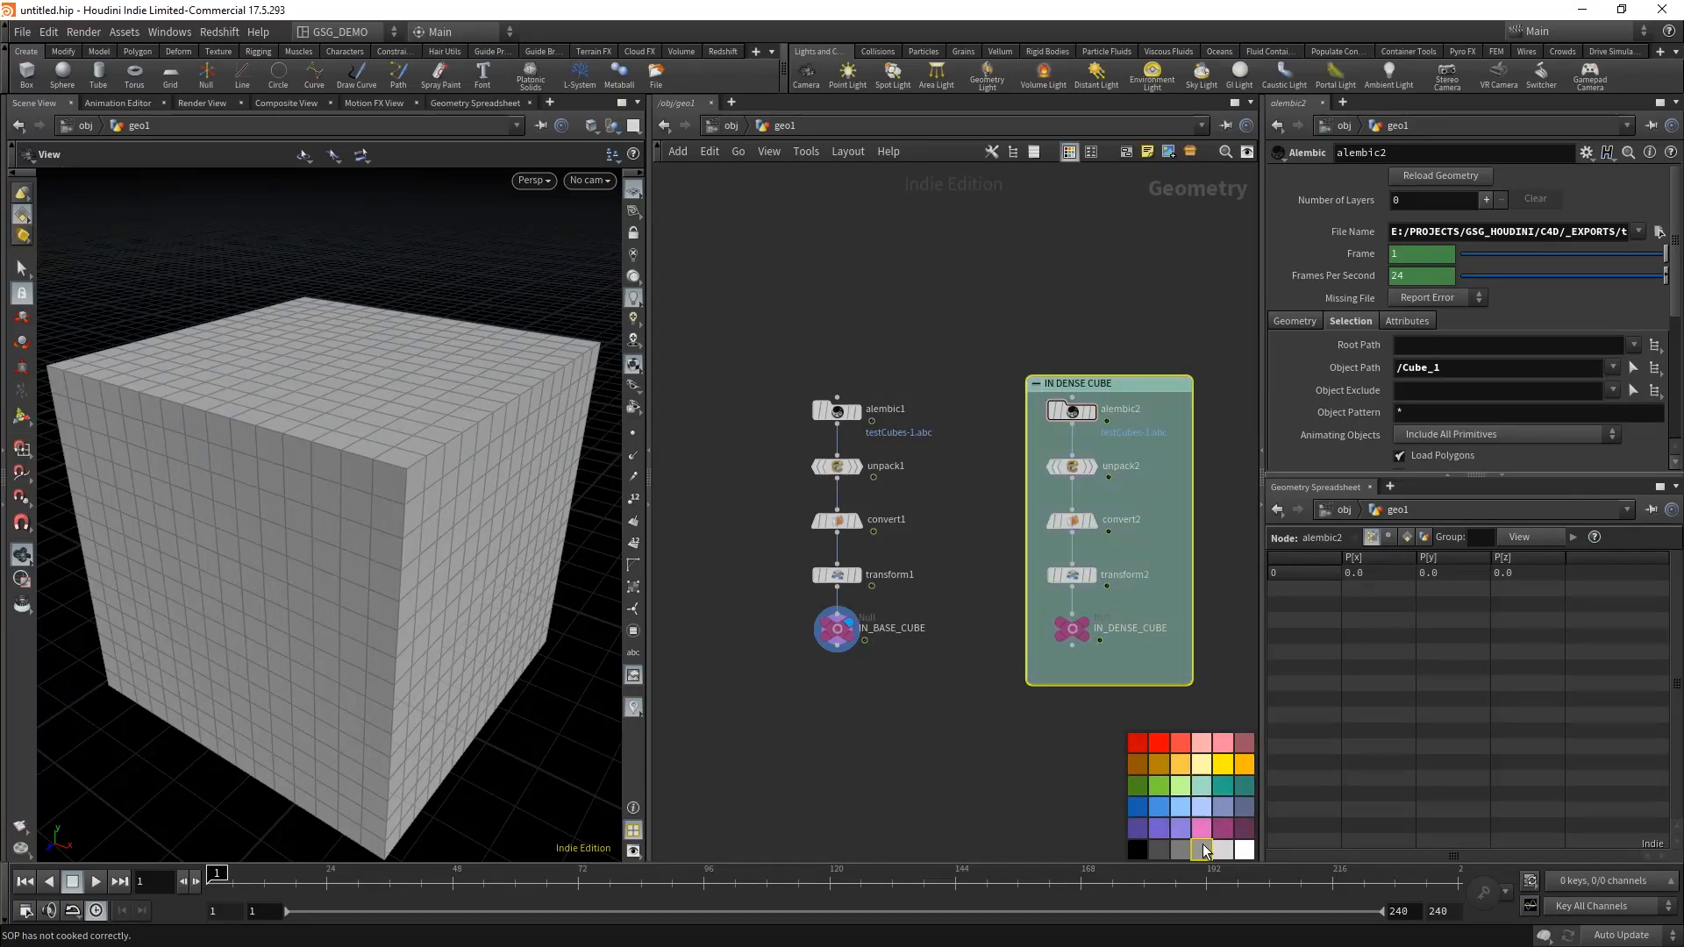
pyautogui.click(1159, 850)
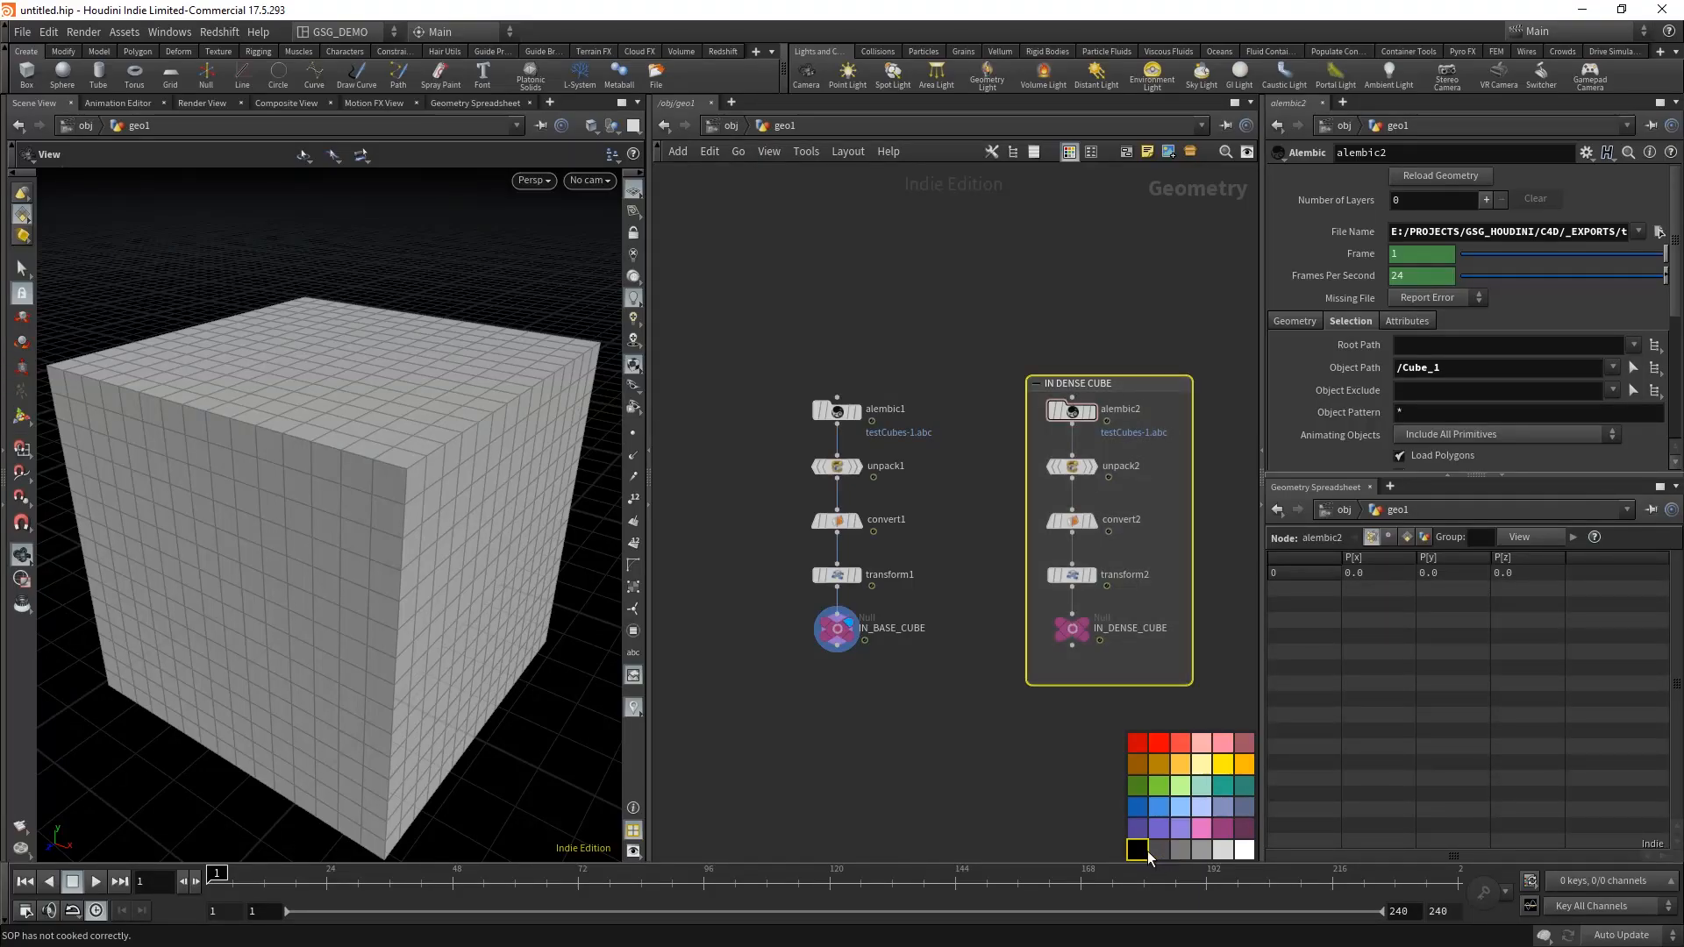
pyautogui.press('c')
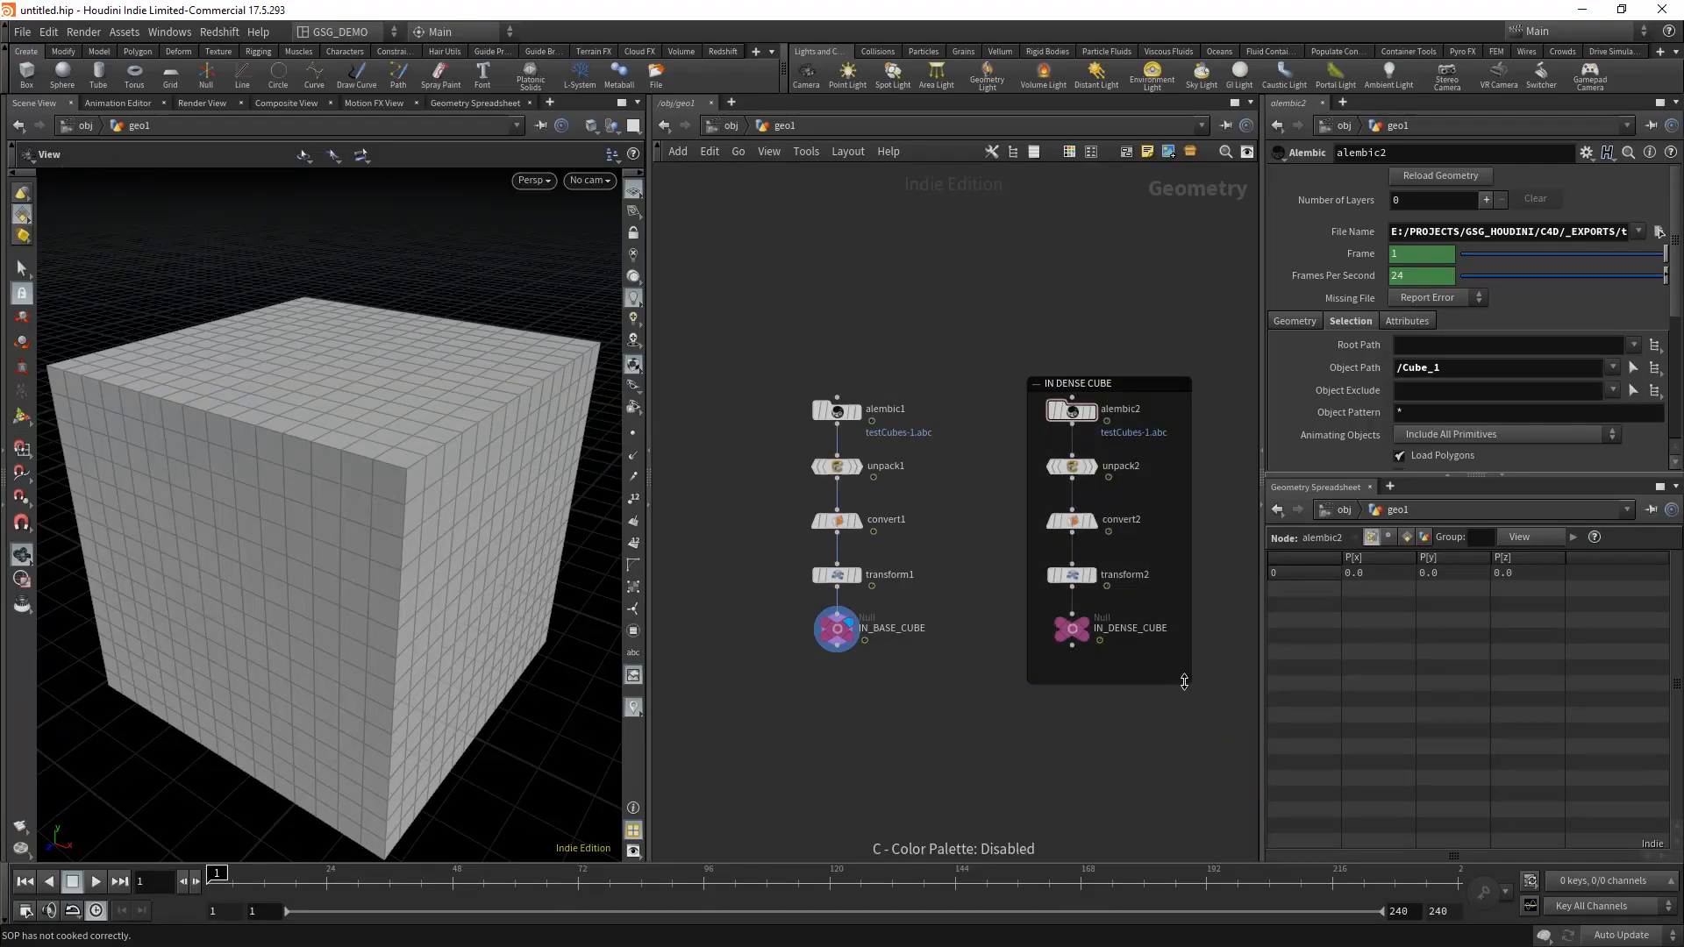
pyautogui.moveTo(1184, 681); pyautogui.dragTo(1188, 657)
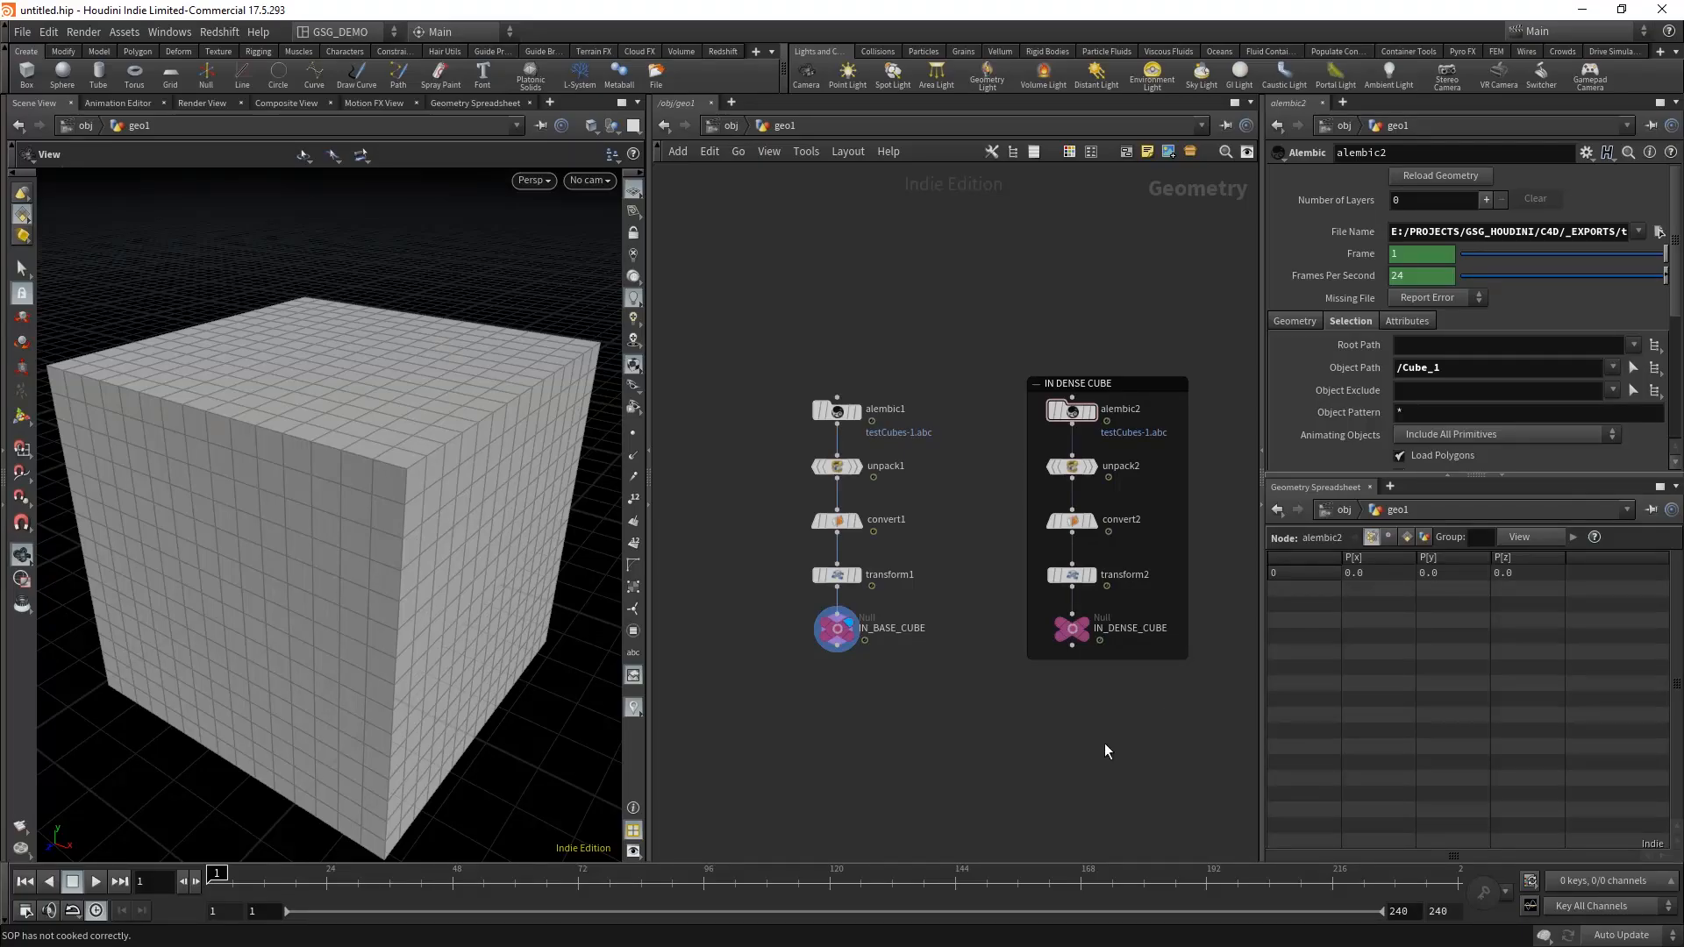
# Step: Examine the IN_BASE_CUBE node's information and its vertex attributes in the geometry spreadsheet, enlarging the spreadsheet to show more columns
pyautogui.moveTo(966, 729)
pyautogui.mouseDown(button='middle')
pyautogui.moveTo(1018, 684)
pyautogui.moveTo(957, 716)
pyautogui.mouseUp(button='middle')
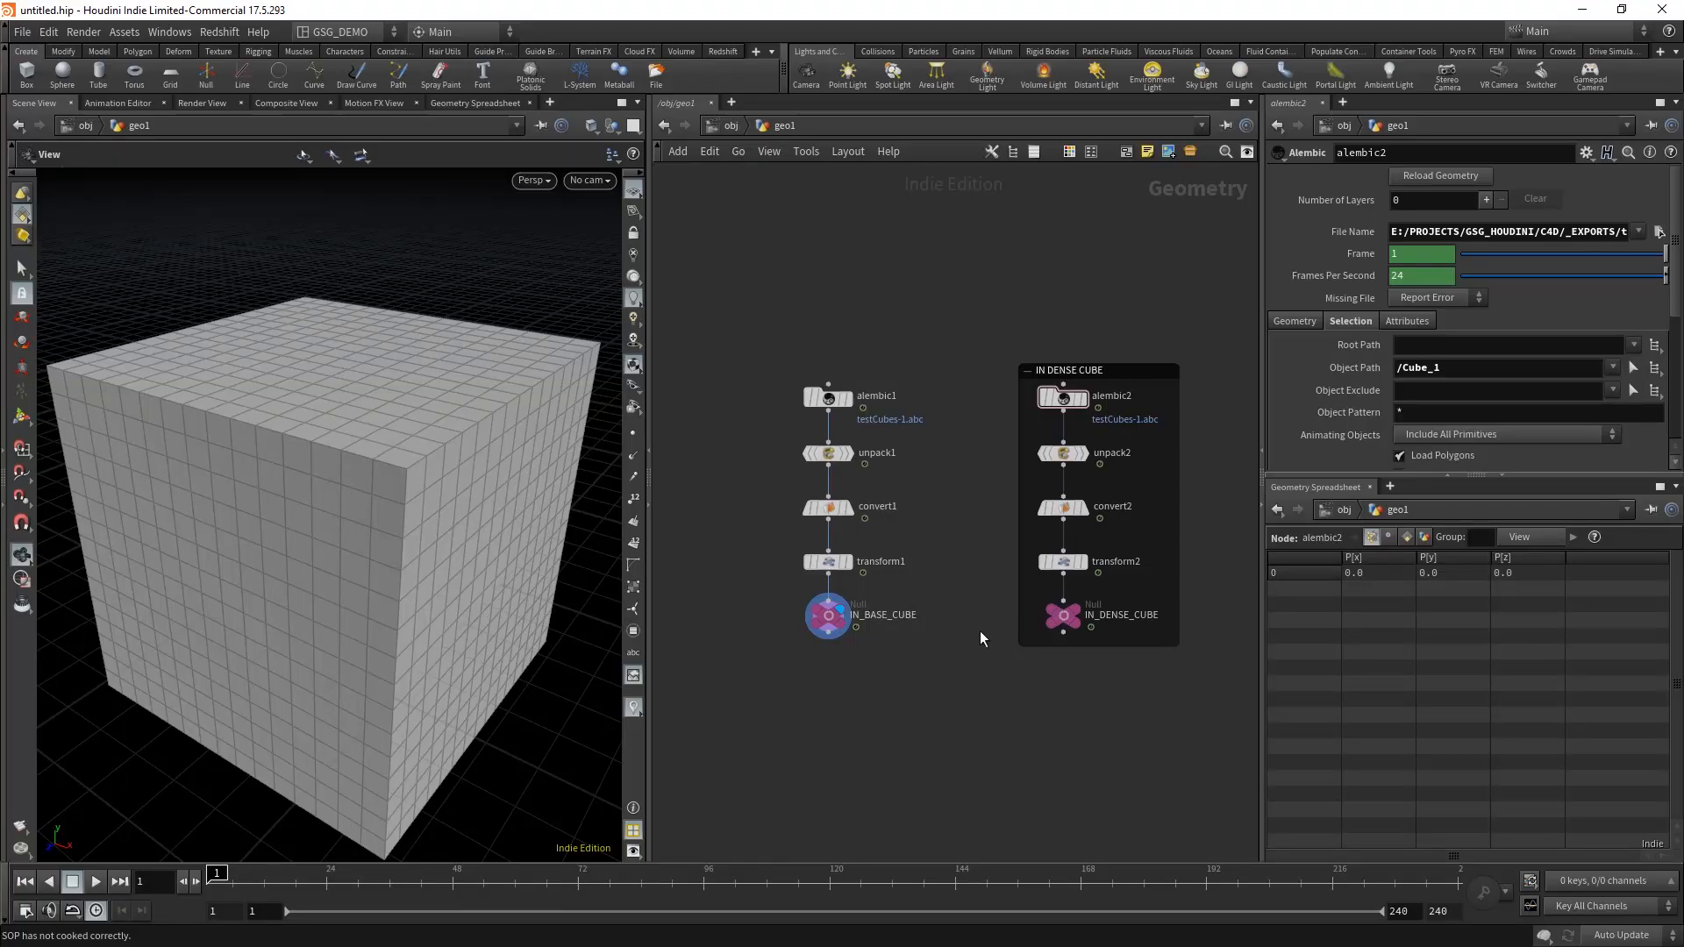
pyautogui.moveTo(943, 679); pyautogui.dragTo(968, 657, button='middle')
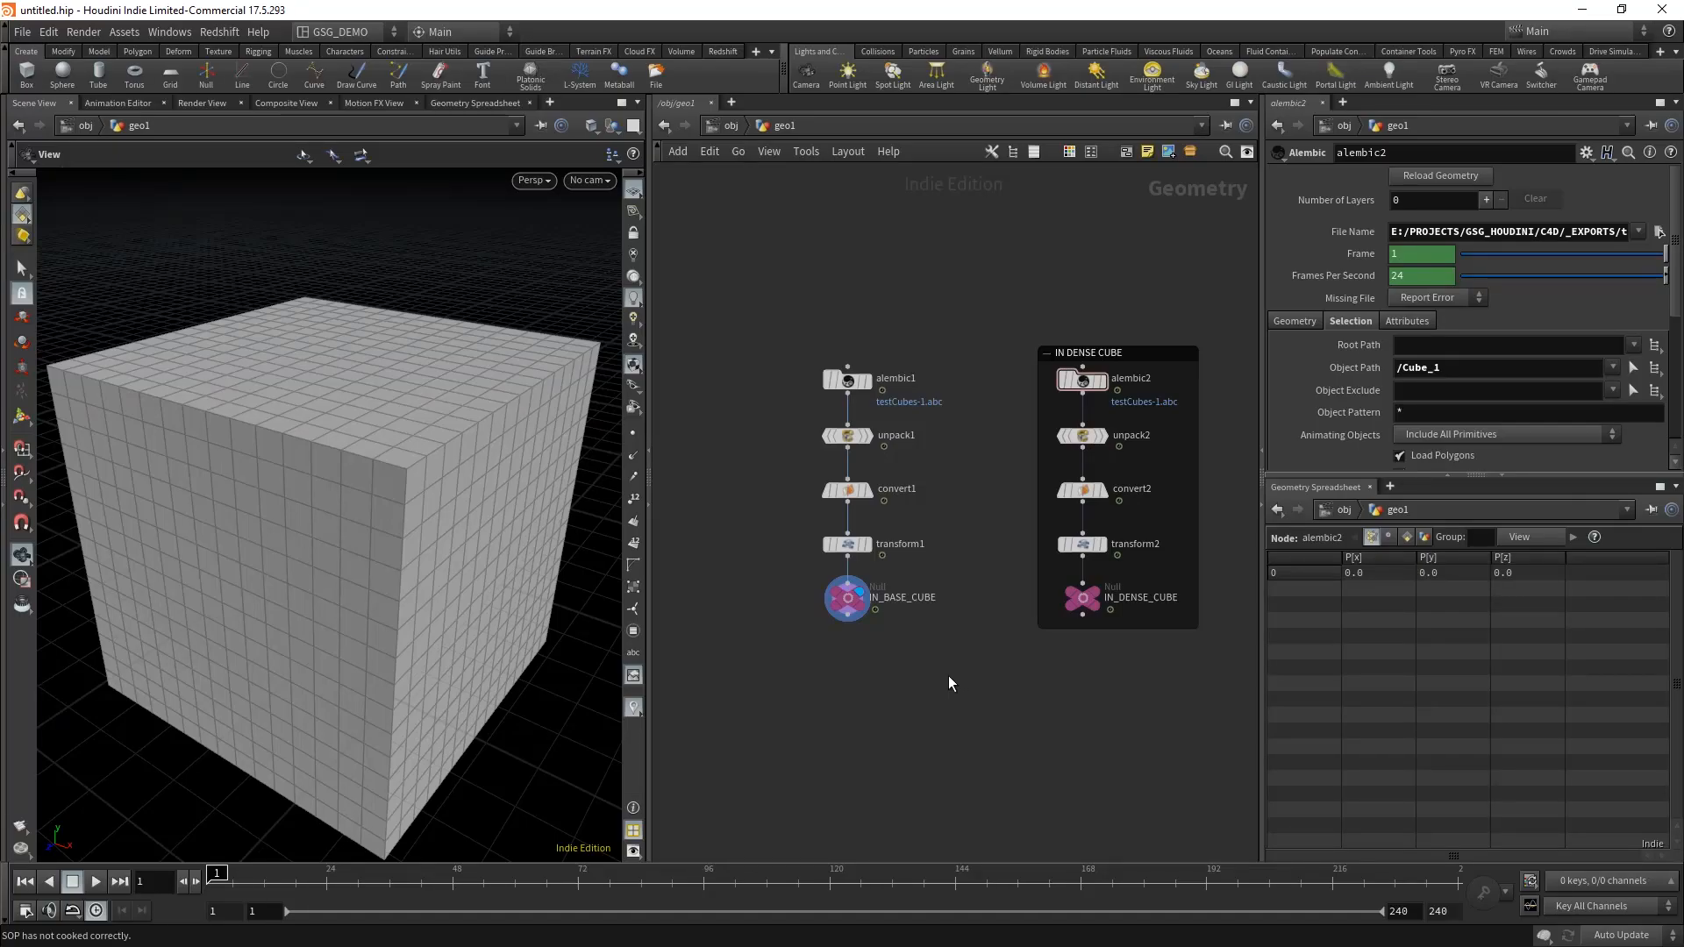
pyautogui.moveTo(949, 675); pyautogui.dragTo(958, 646, button='middle')
pyautogui.moveTo(958, 646); pyautogui.dragTo(770, 568)
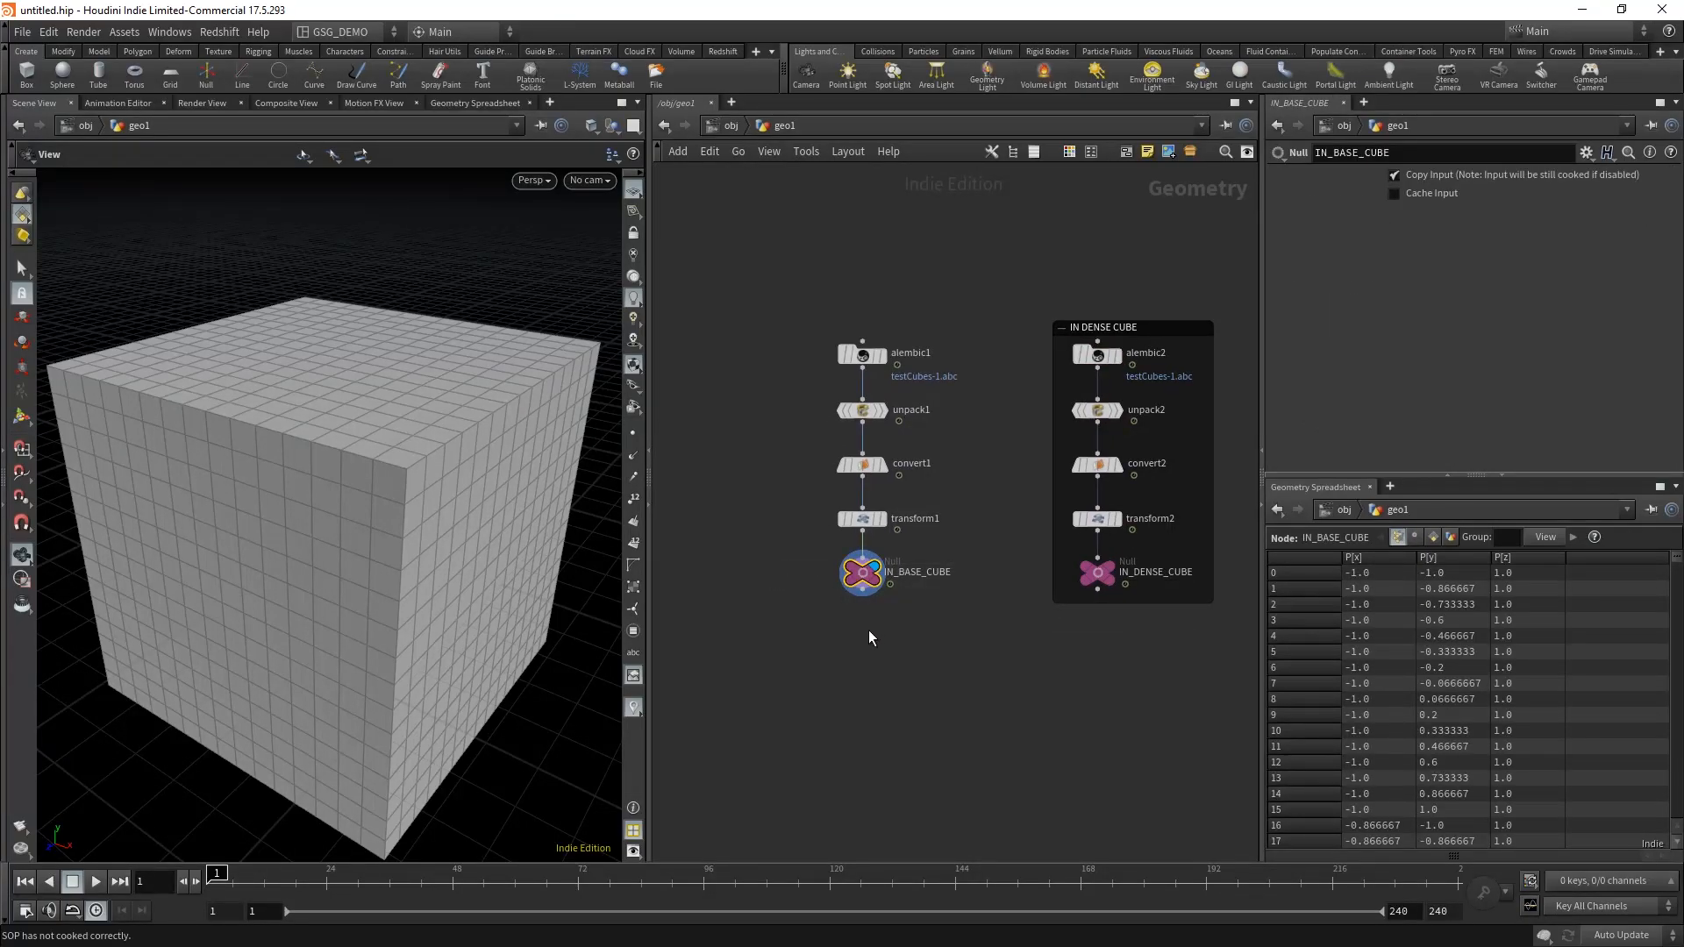
pyautogui.middleClick(864, 577)
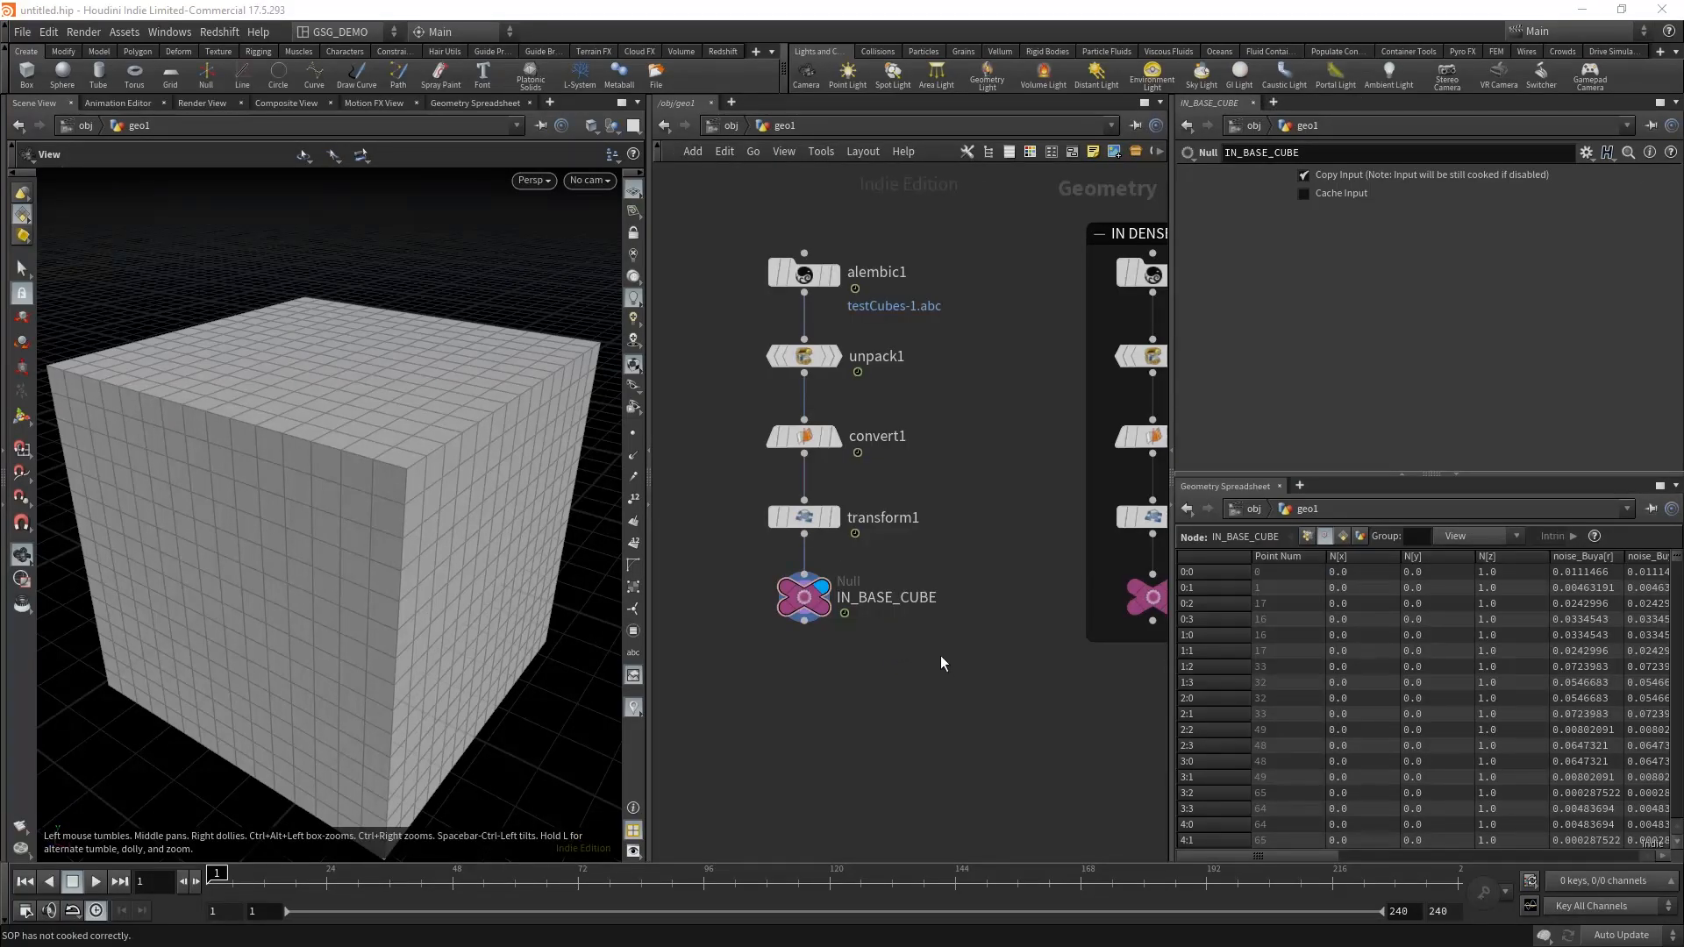
pyautogui.moveTo(891, 662); pyautogui.dragTo(849, 613)
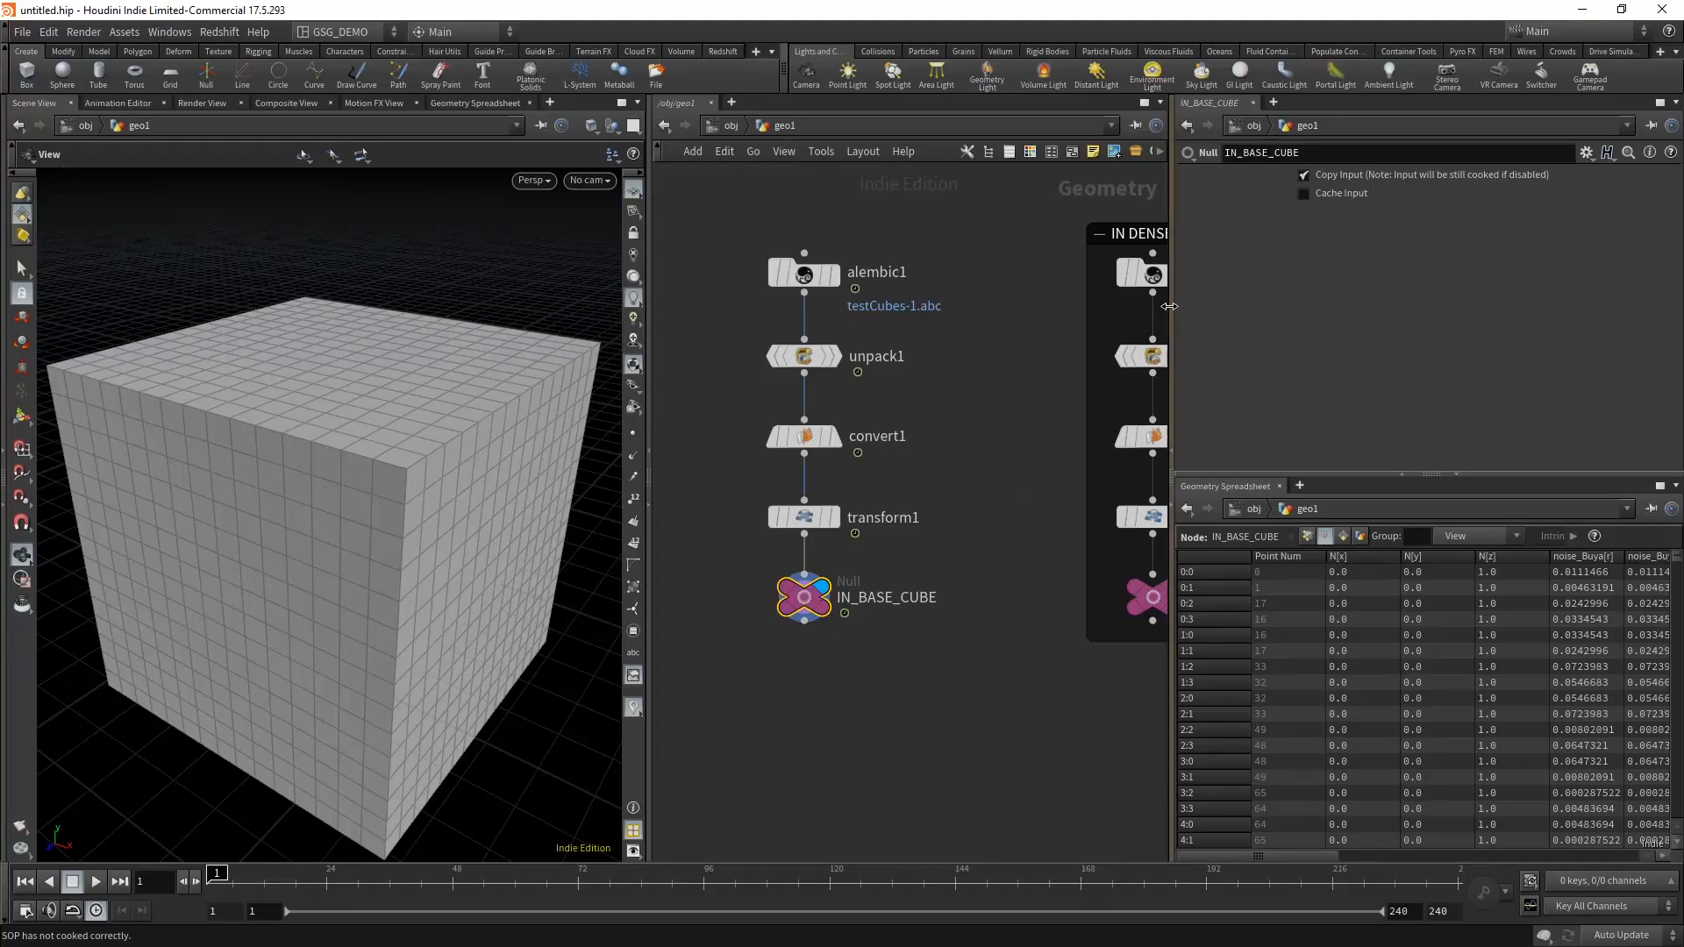
pyautogui.moveTo(1170, 306); pyautogui.dragTo(1019, 305)
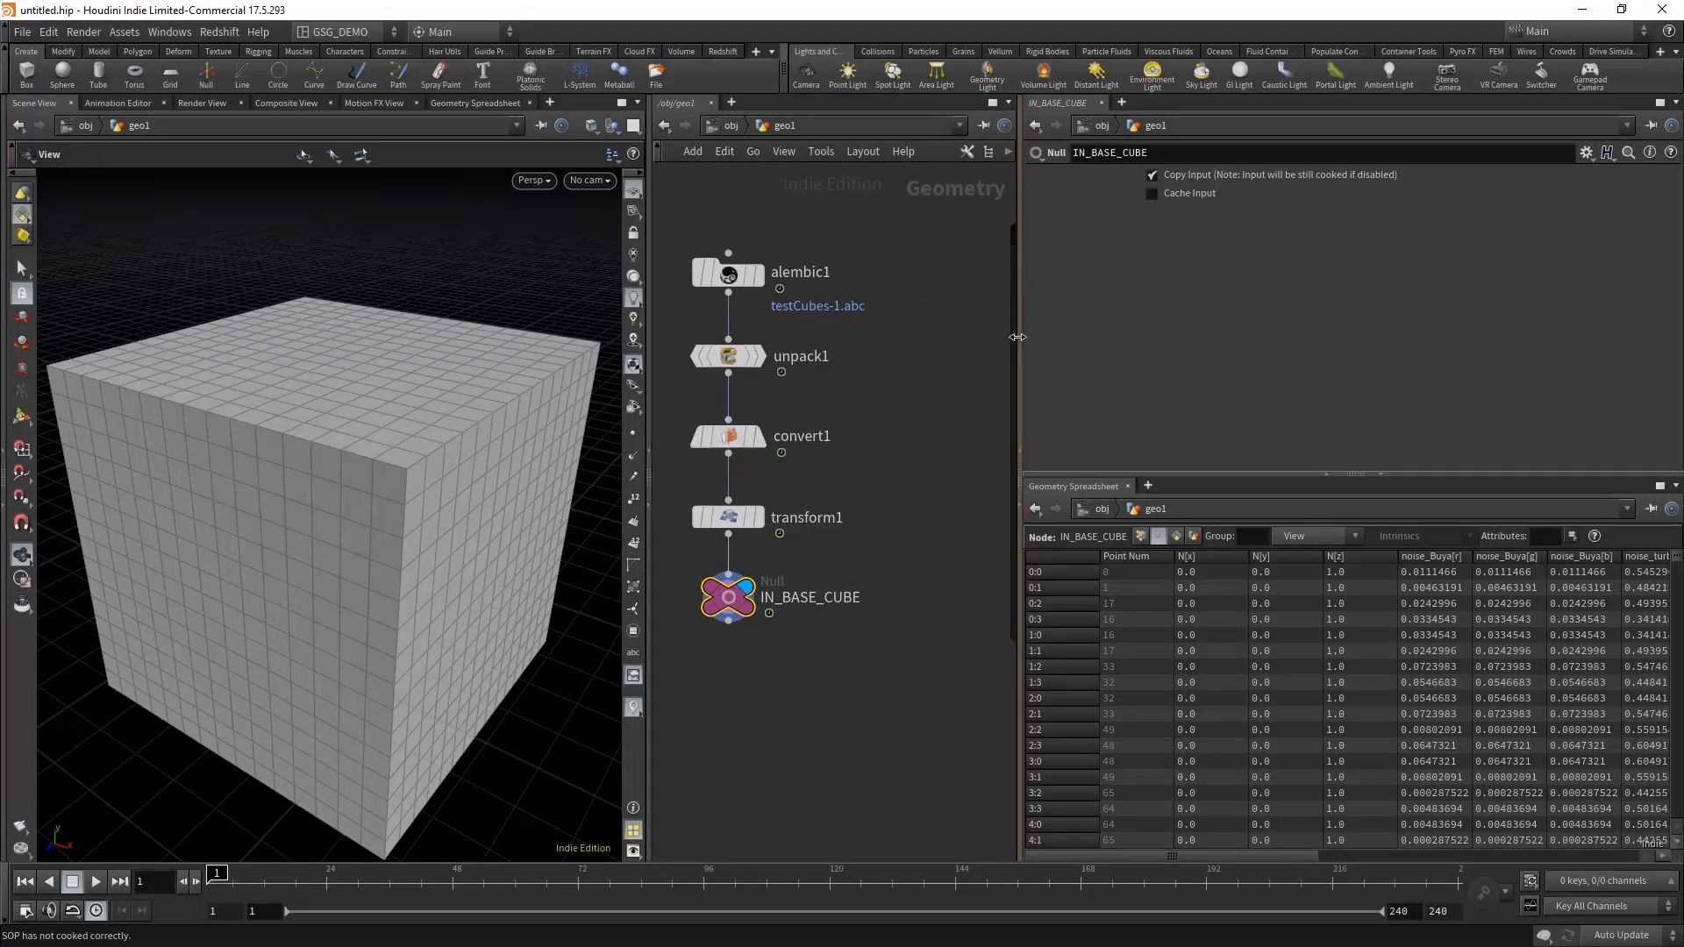
pyautogui.middleClick(735, 602)
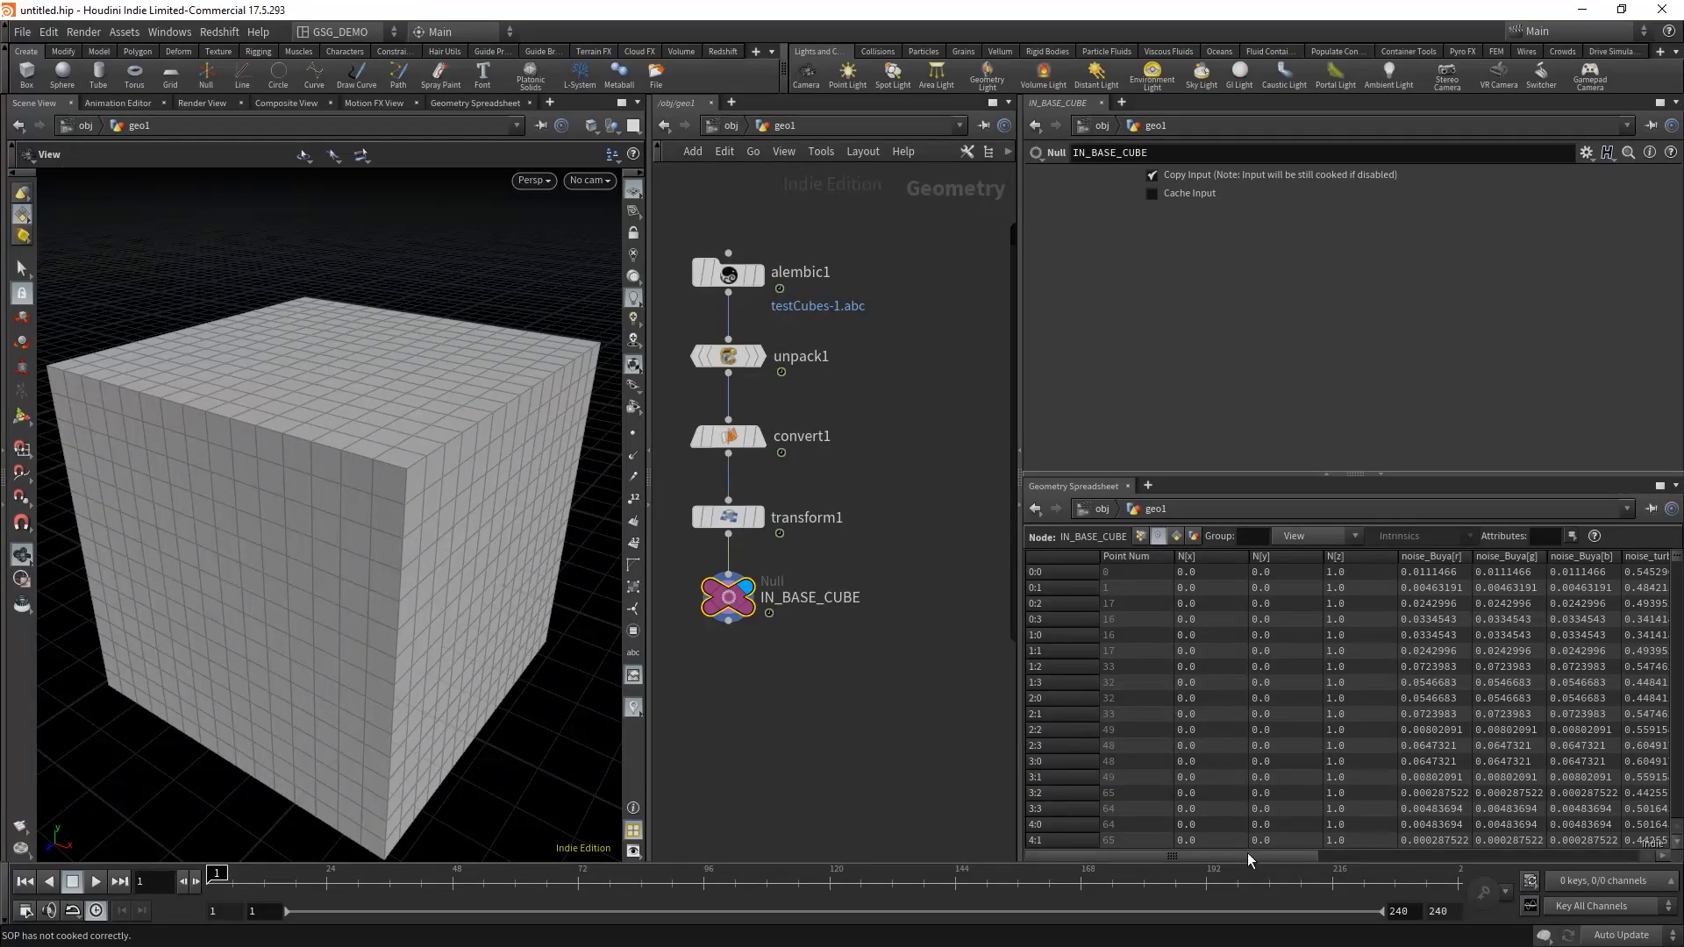
pyautogui.moveTo(1249, 858); pyautogui.dragTo(1381, 865)
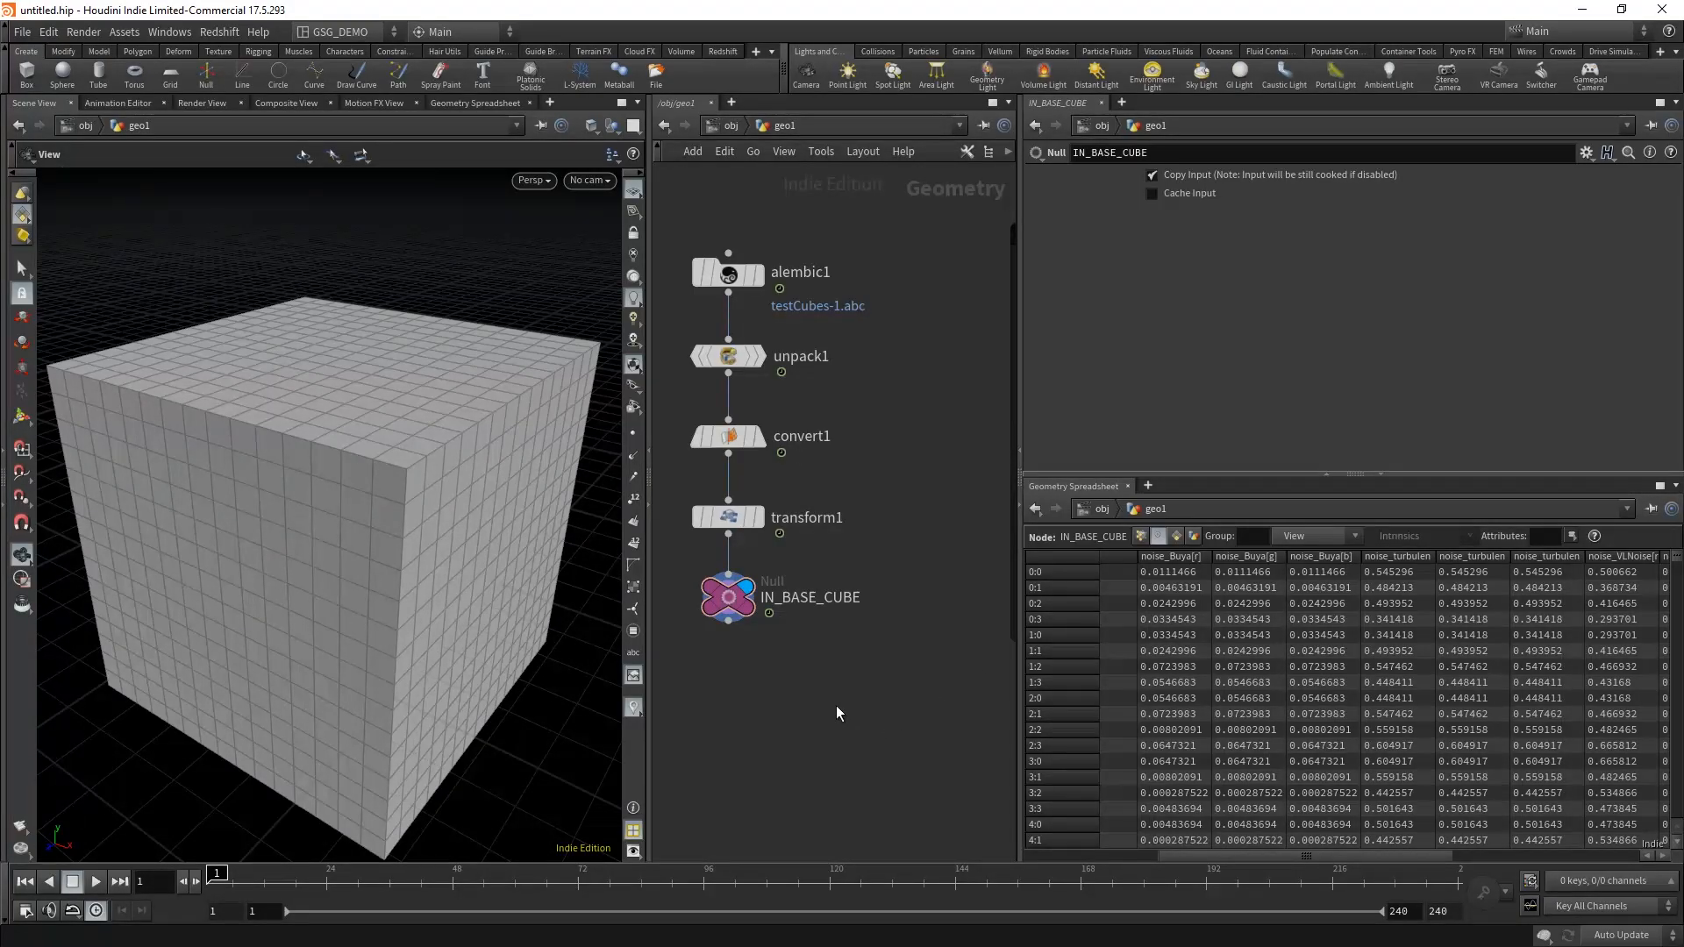
# Step: Move the IN_BASE_CUBE Null further below transform1 to make room for another node
pyautogui.moveTo(835, 705); pyautogui.dragTo(882, 698, button='middle')
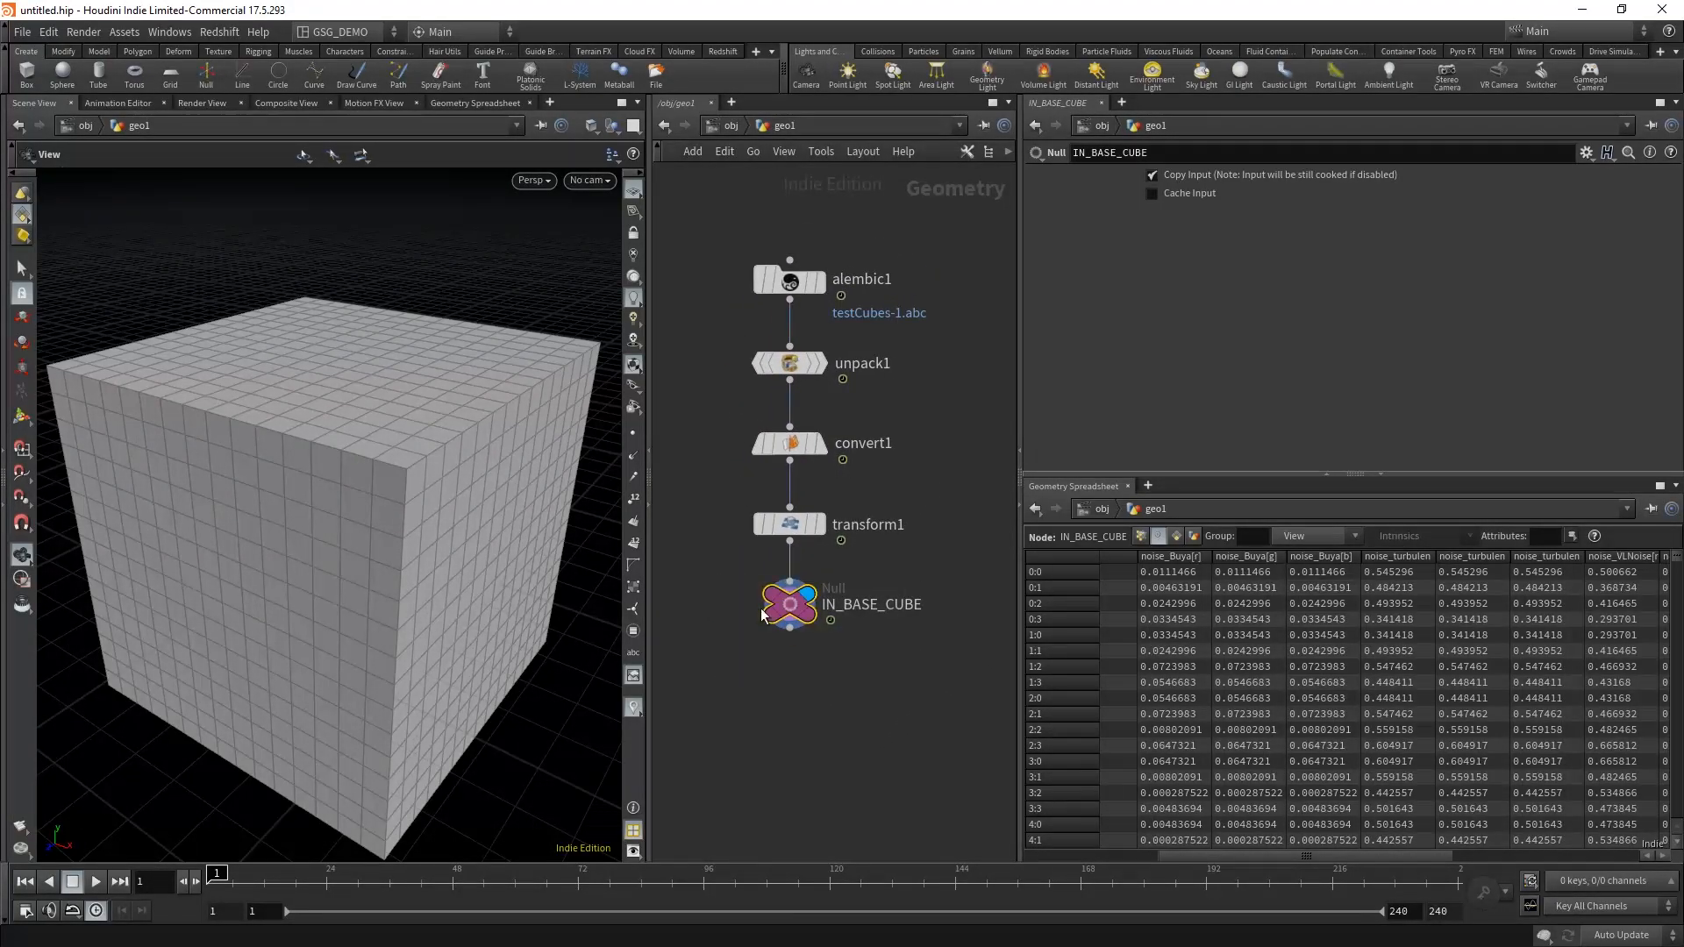
pyautogui.moveTo(788, 616); pyautogui.dragTo(768, 564, button='middle')
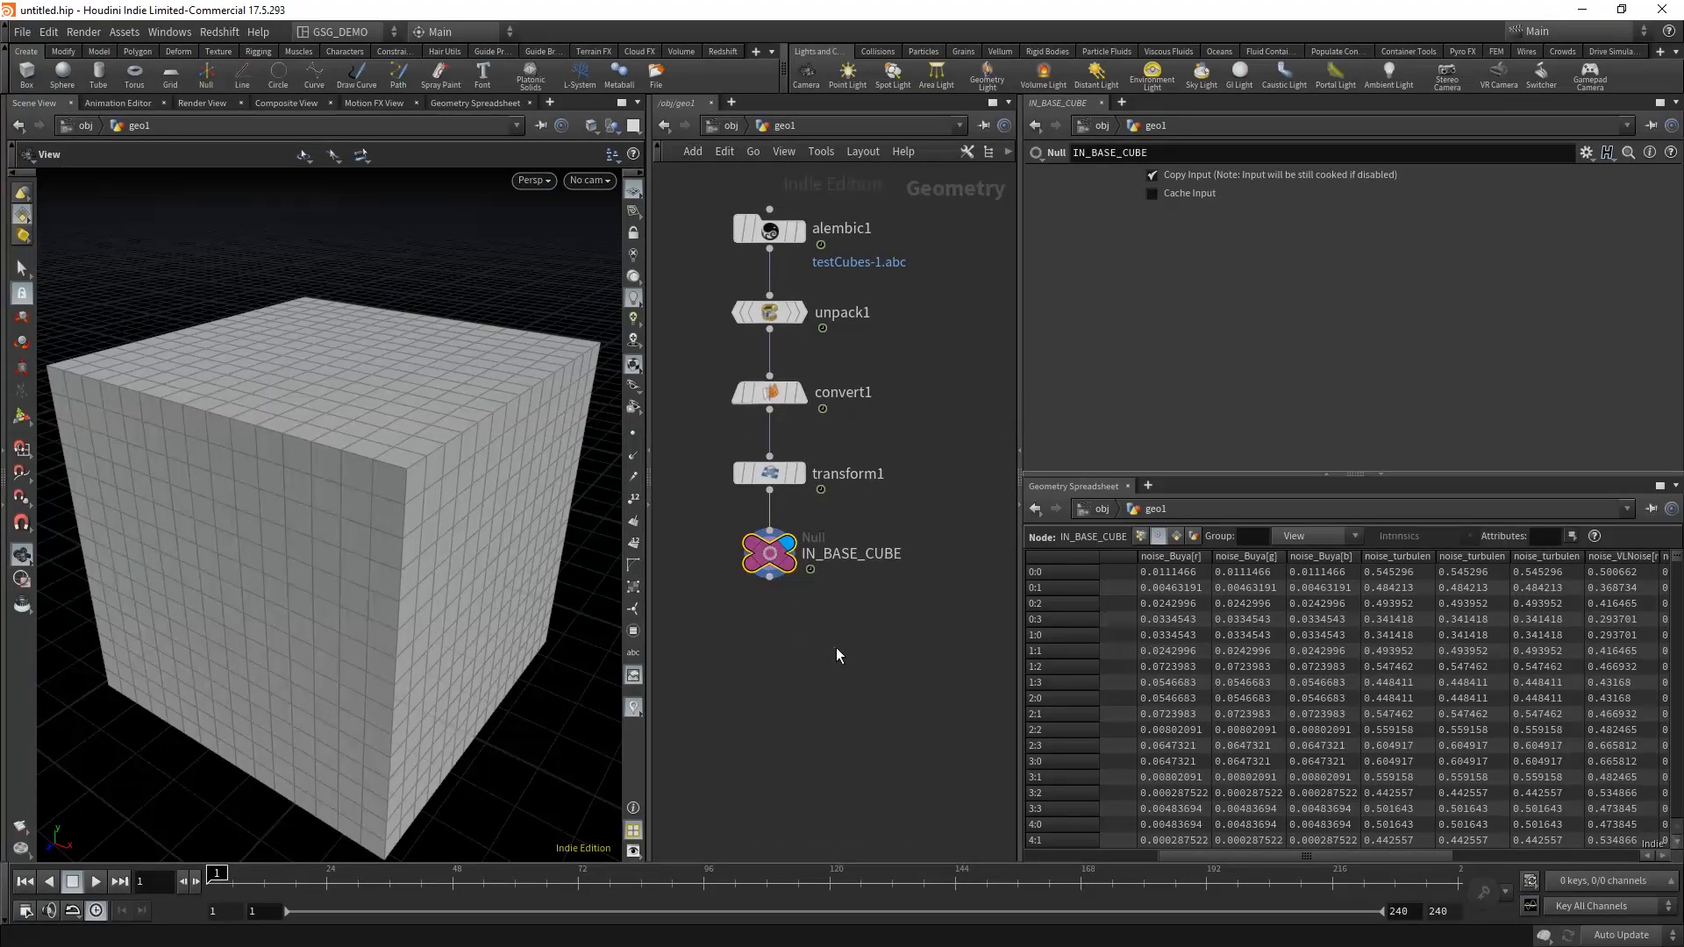
pyautogui.moveTo(784, 569); pyautogui.dragTo(786, 678)
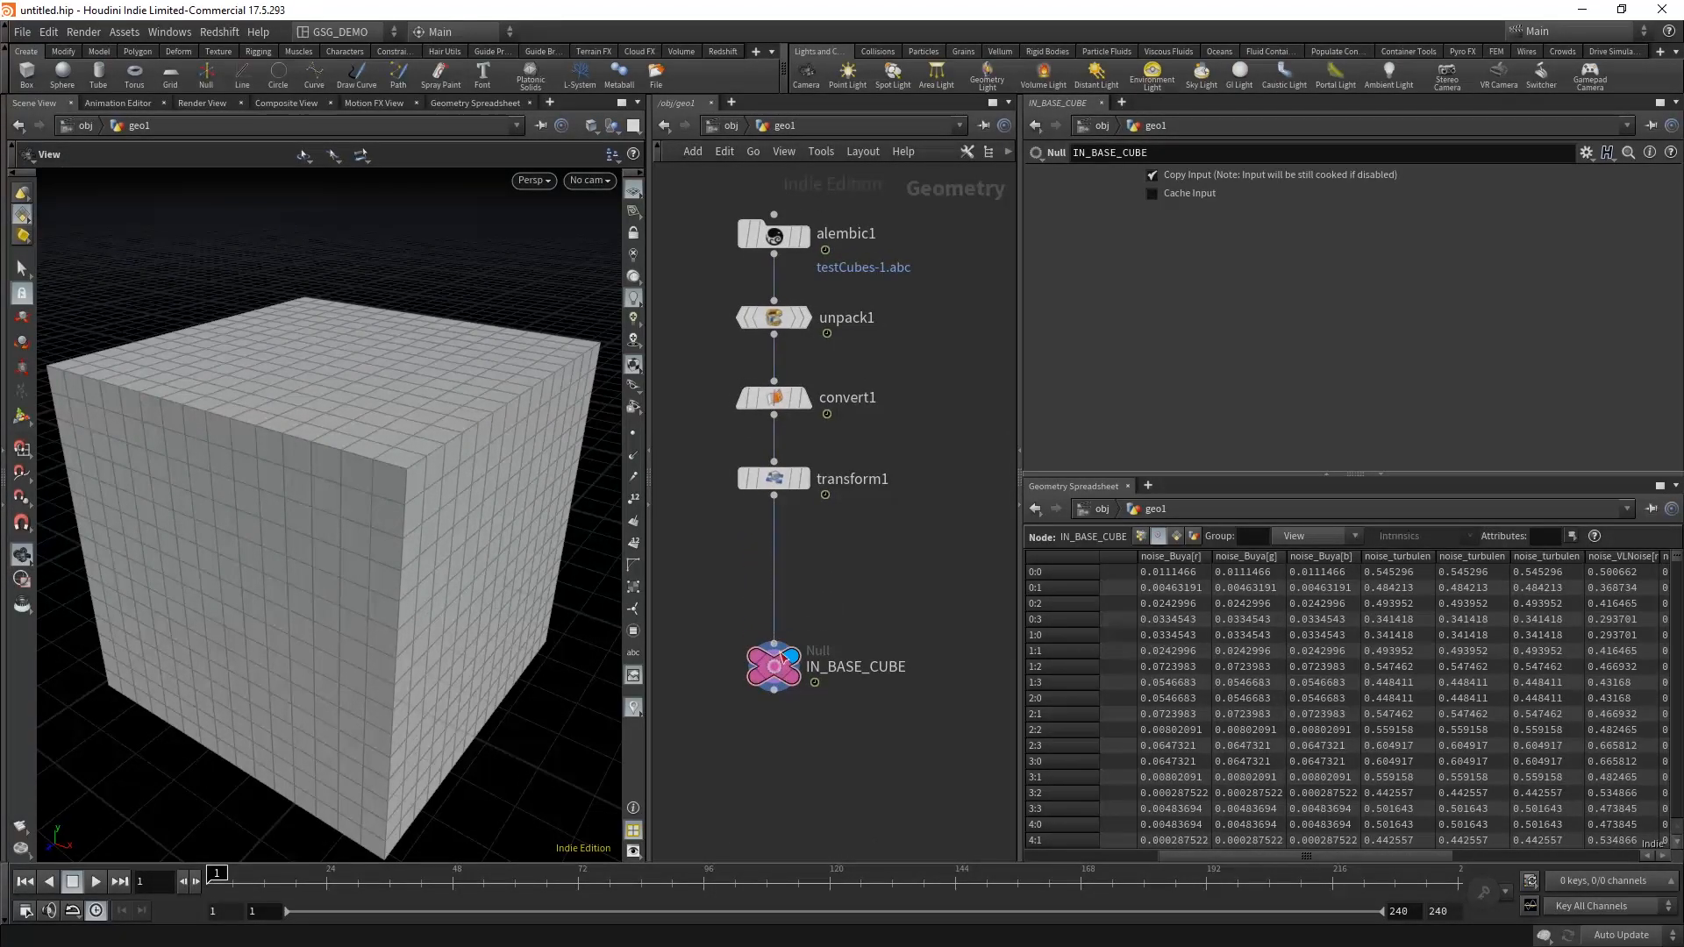
pyautogui.moveTo(882, 564); pyautogui.dragTo(882, 619, button='middle')
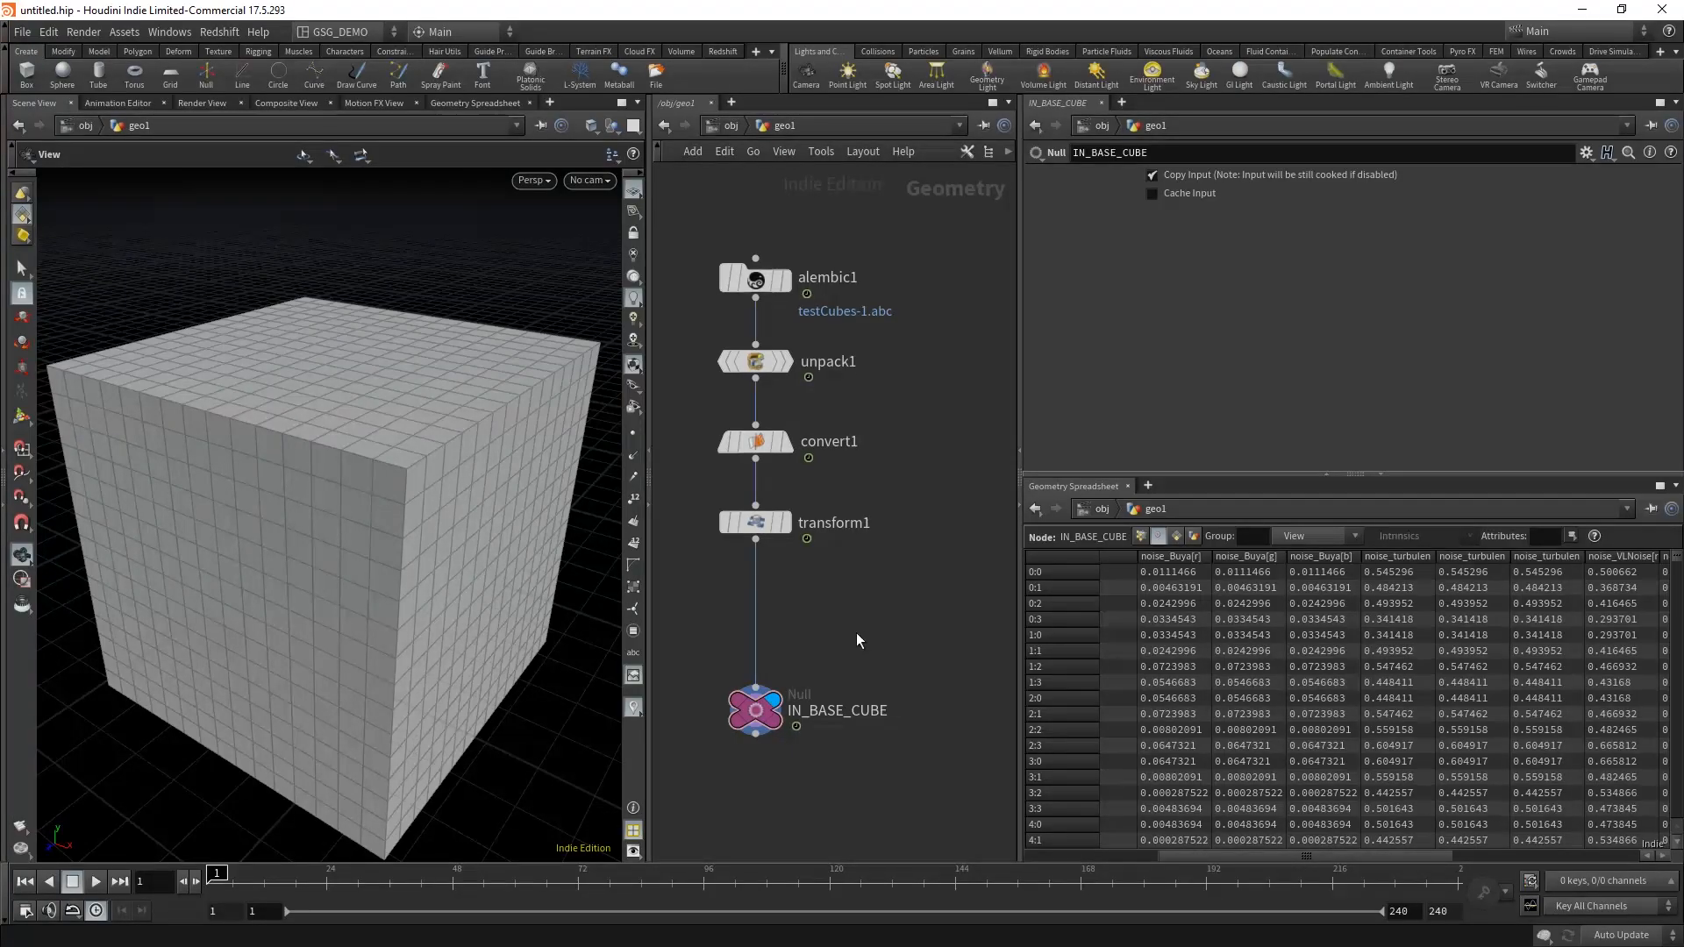
# Step: Add an Attribute VOP node beside the base cube chain and feed it from transform1's output
pyautogui.moveTo(859, 625); pyautogui.dragTo(844, 624, button='middle')
pyautogui.press('Tab')
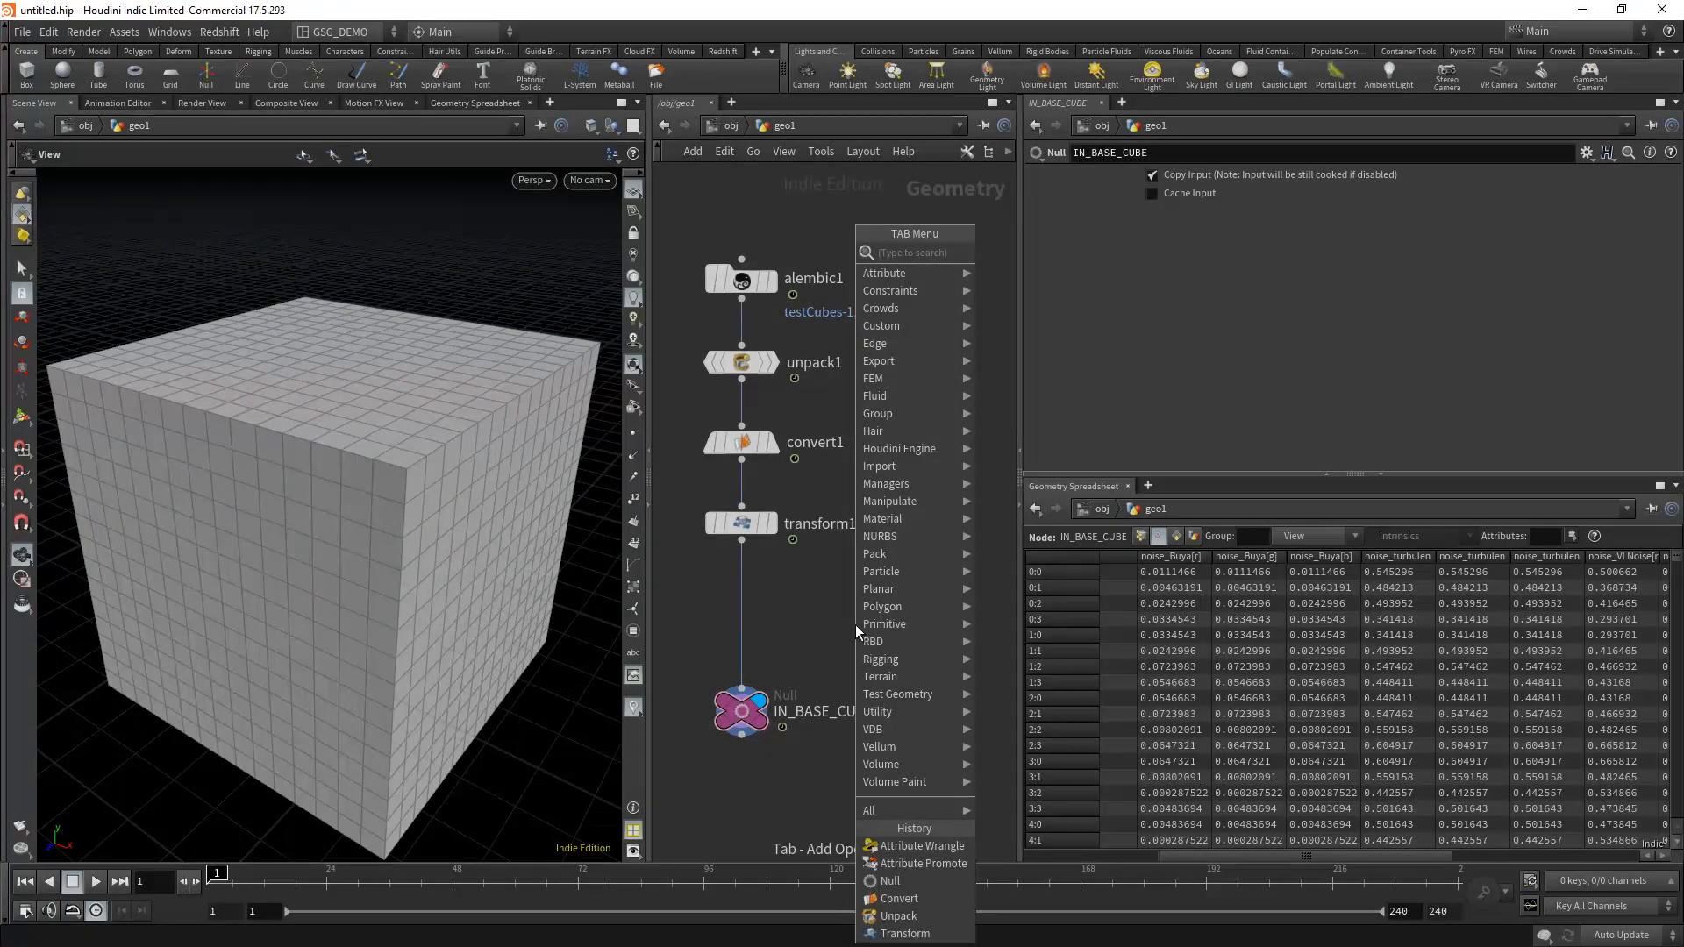
pyautogui.moveTo(930, 620)
pyautogui.click(1046, 263)
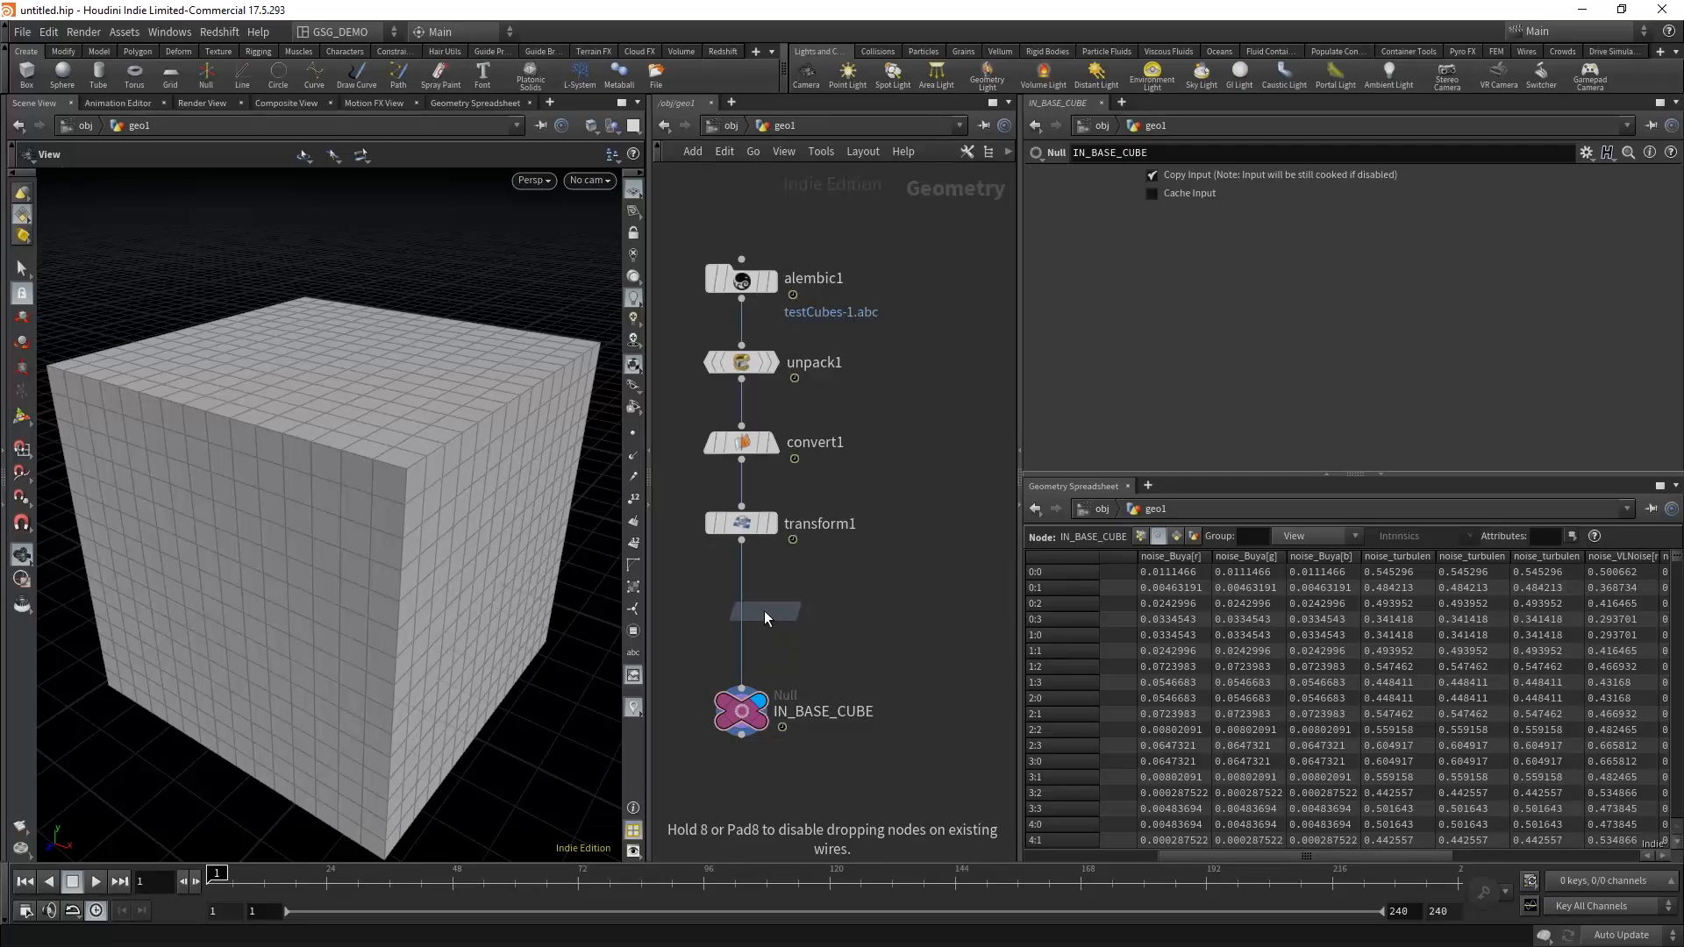
pyautogui.click(814, 610)
pyautogui.moveTo(807, 603); pyautogui.dragTo(741, 540)
pyautogui.moveTo(945, 563); pyautogui.dragTo(848, 625)
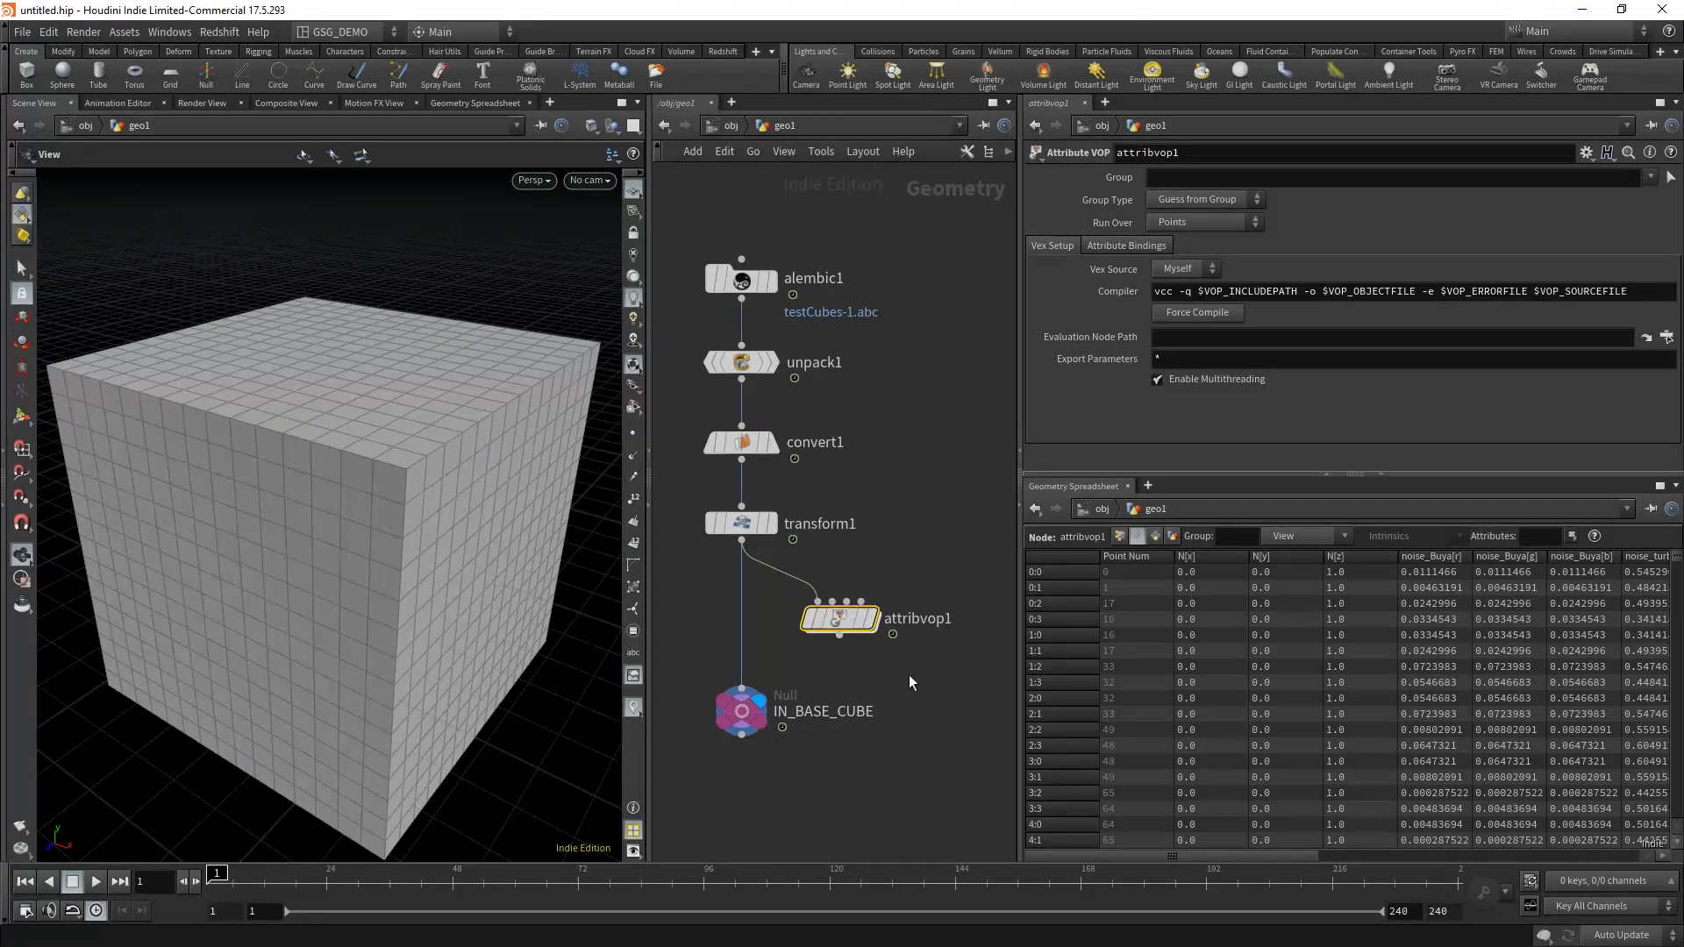
# Step: Set the Attribute VOP to run over Vertices
pyautogui.click(909, 675)
pyautogui.moveTo(898, 671); pyautogui.dragTo(891, 667, button='middle')
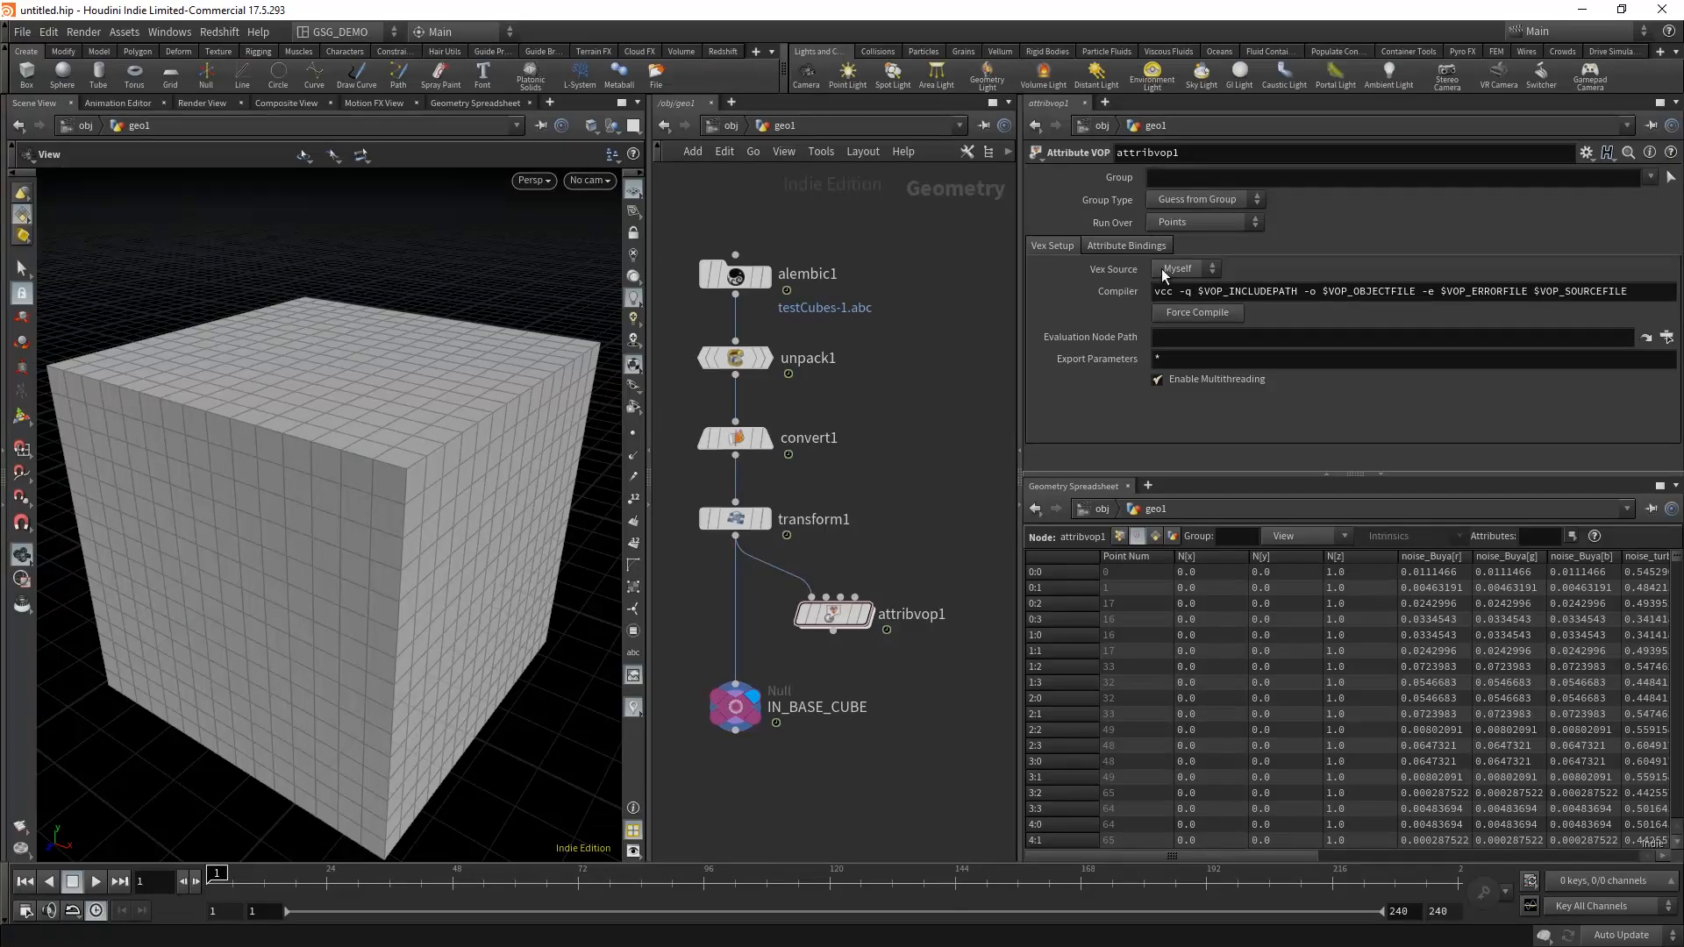
pyautogui.click(1205, 223)
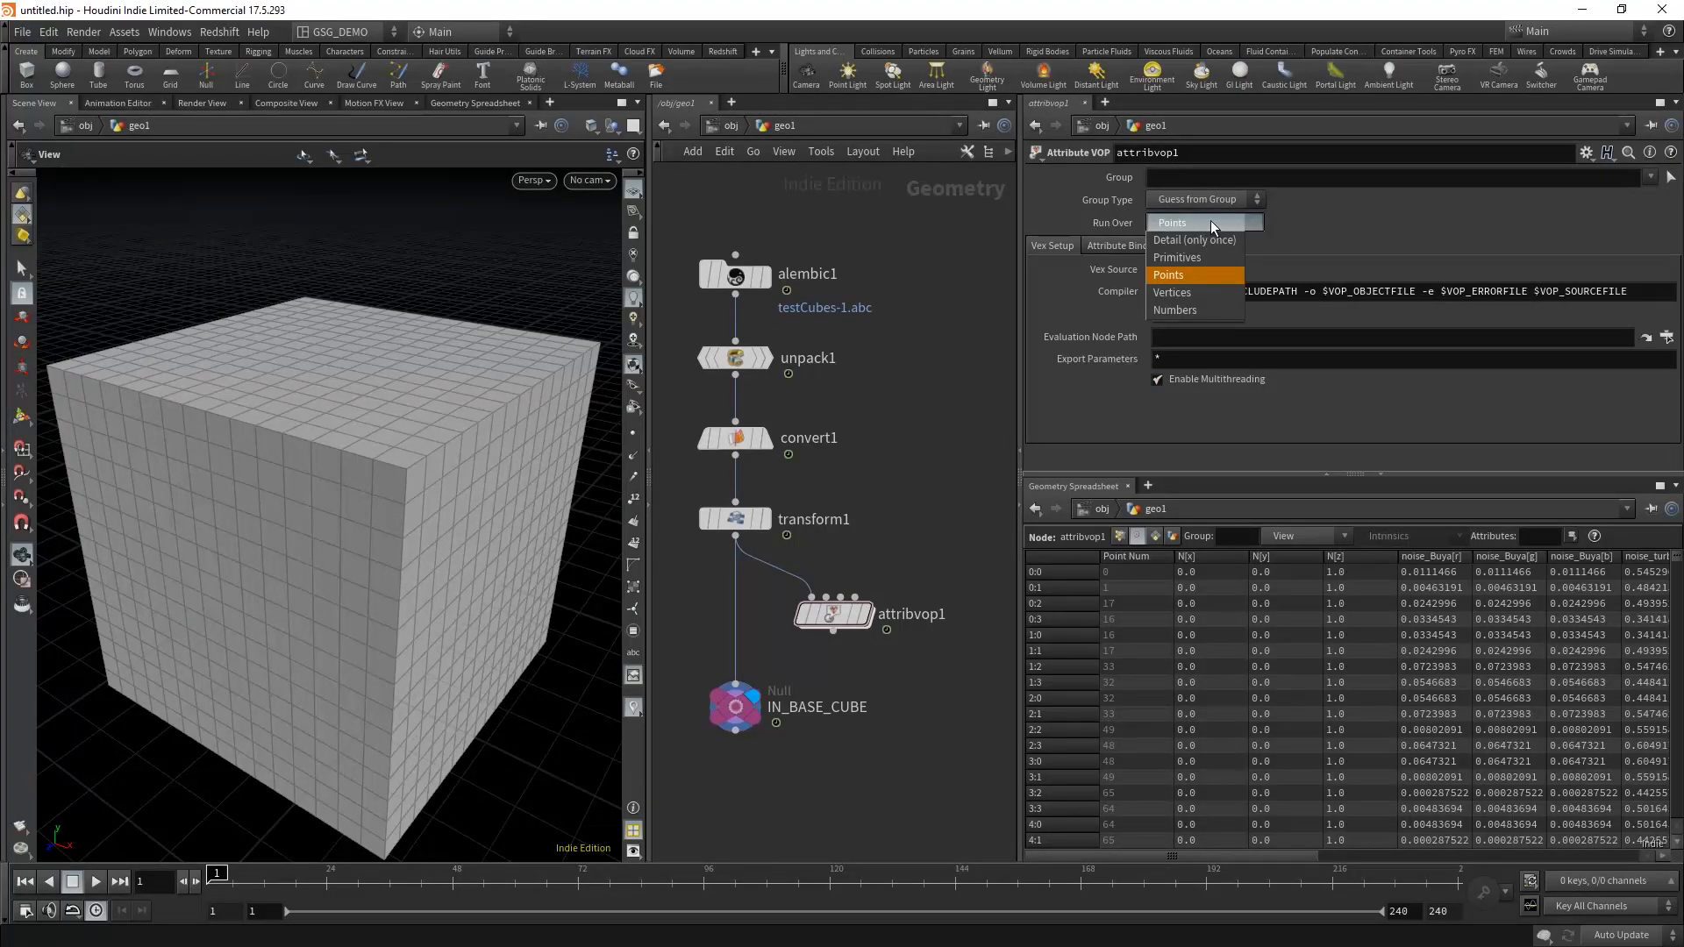
pyautogui.click(1208, 292)
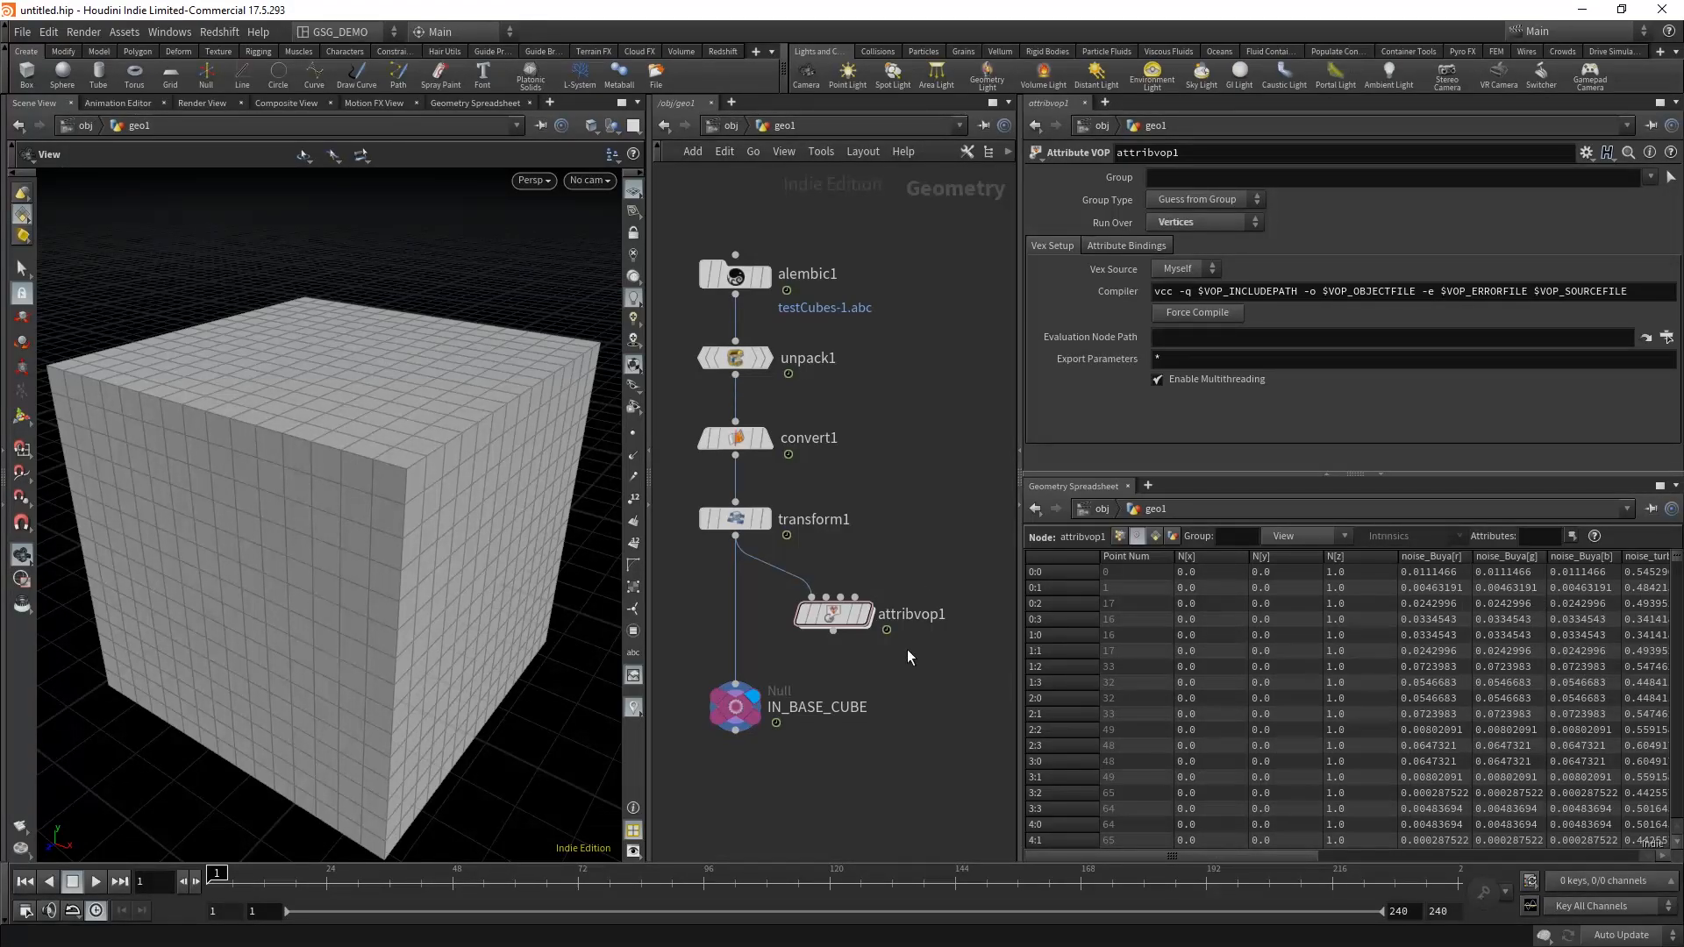
# Step: Enter the Attribute VOP's network, enlarge the network area, and spread the global parameters and output nodes apart at the same height
pyautogui.doubleClick(833, 618)
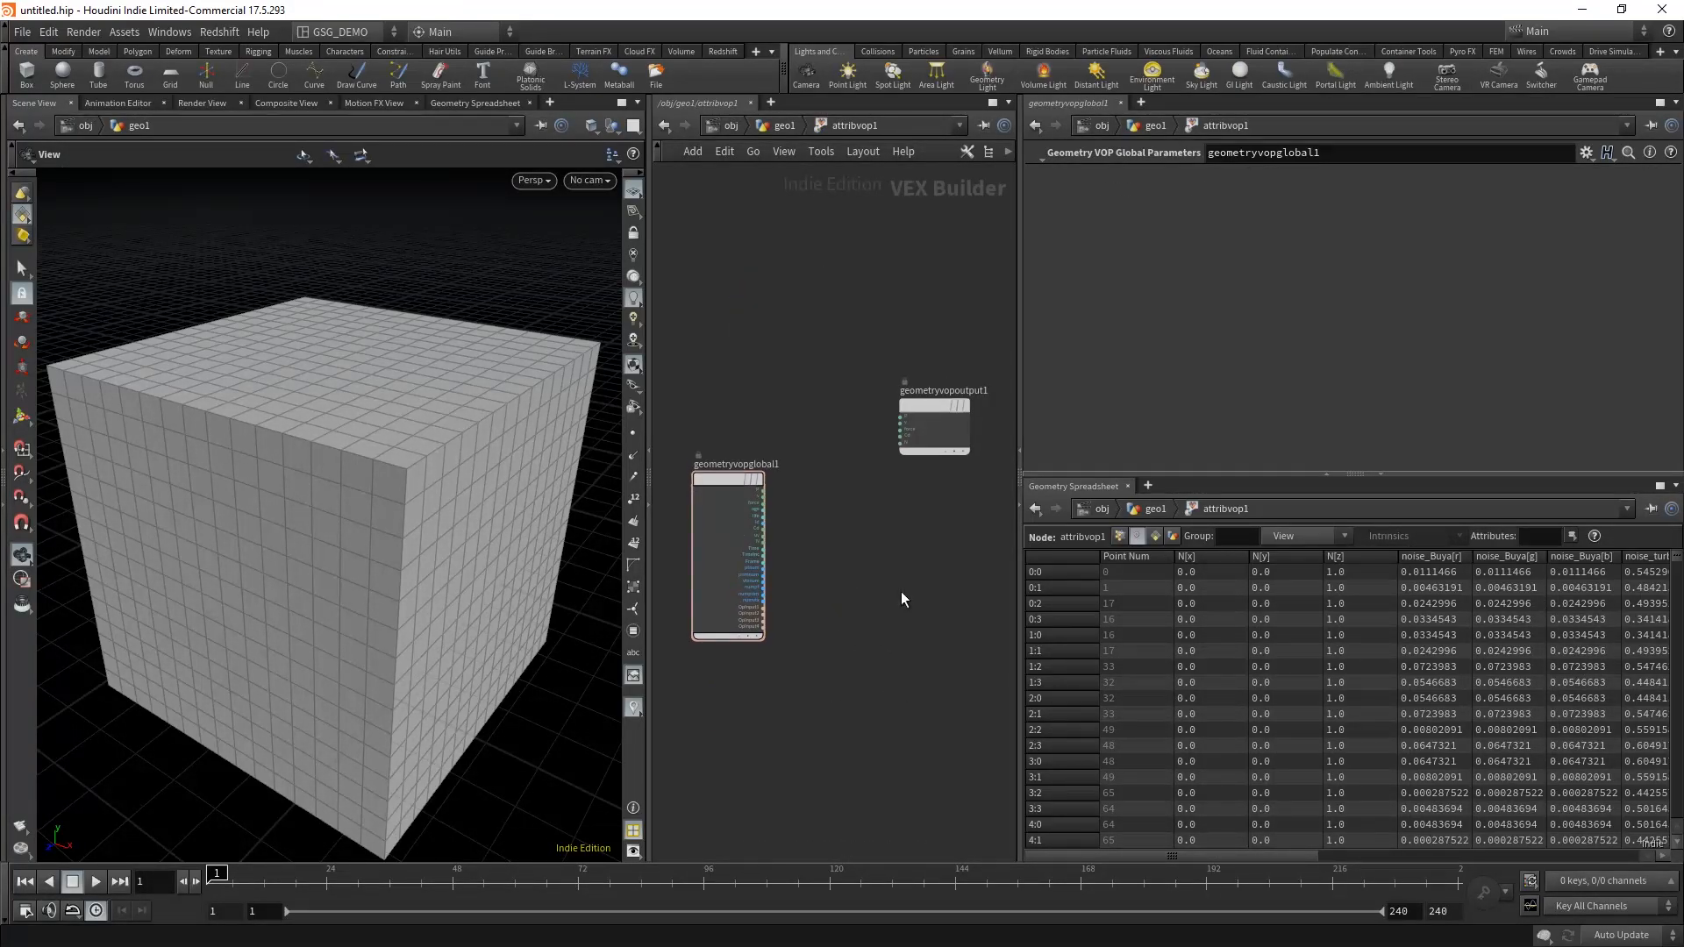
pyautogui.moveTo(1021, 337); pyautogui.dragTo(1290, 344)
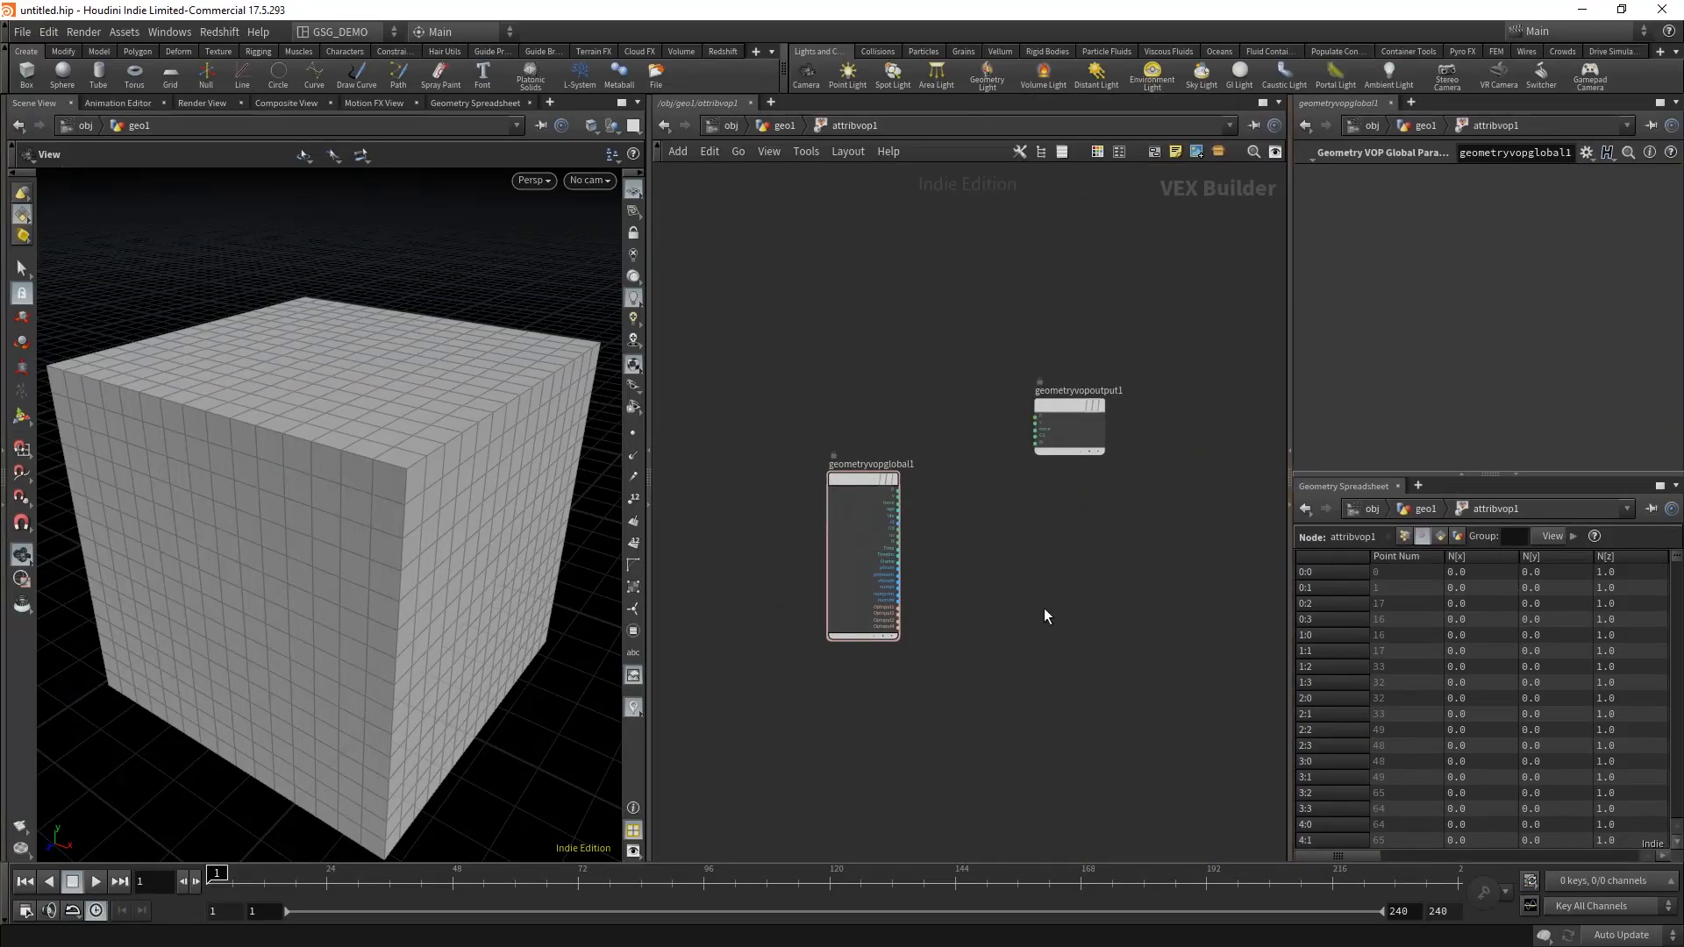
pyautogui.moveTo(1044, 607); pyautogui.dragTo(983, 645, button='middle')
pyautogui.scroll(2, 983, 644)
pyautogui.moveTo(803, 412); pyautogui.dragTo(734, 314)
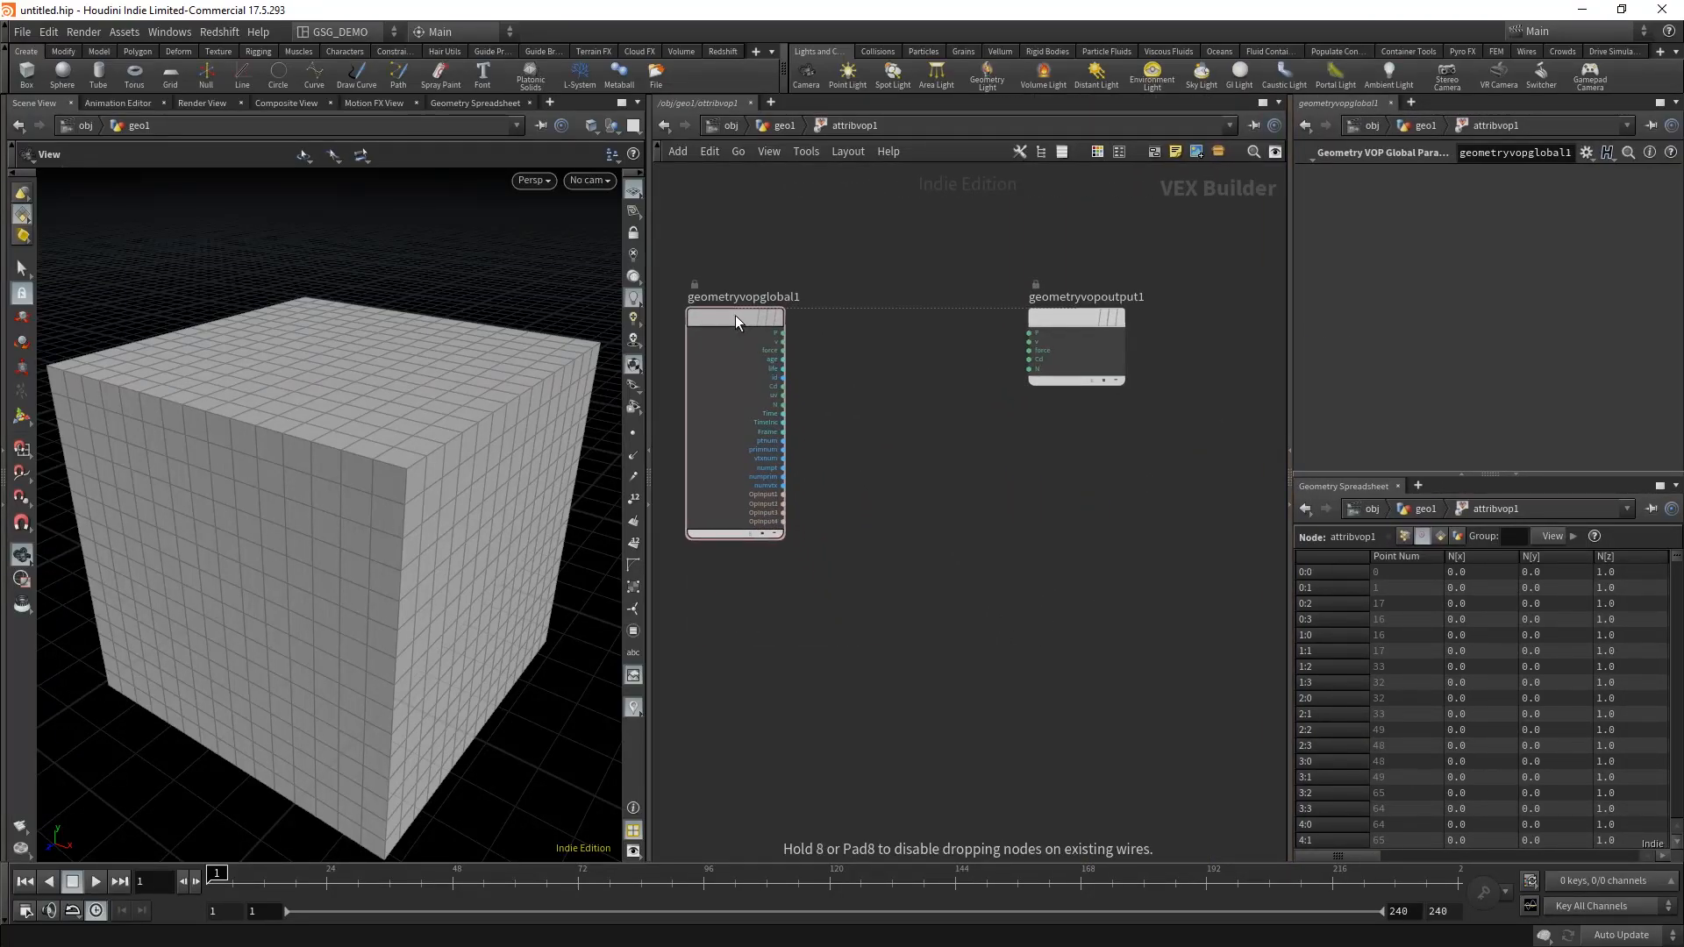
pyautogui.moveTo(1070, 317); pyautogui.dragTo(1135, 319)
# Step: Add a Bind node below the geometryvopglobal1 node
pyautogui.moveTo(921, 506); pyautogui.dragTo(938, 545, button='middle')
pyautogui.moveTo(938, 544); pyautogui.dragTo(923, 561, button='right')
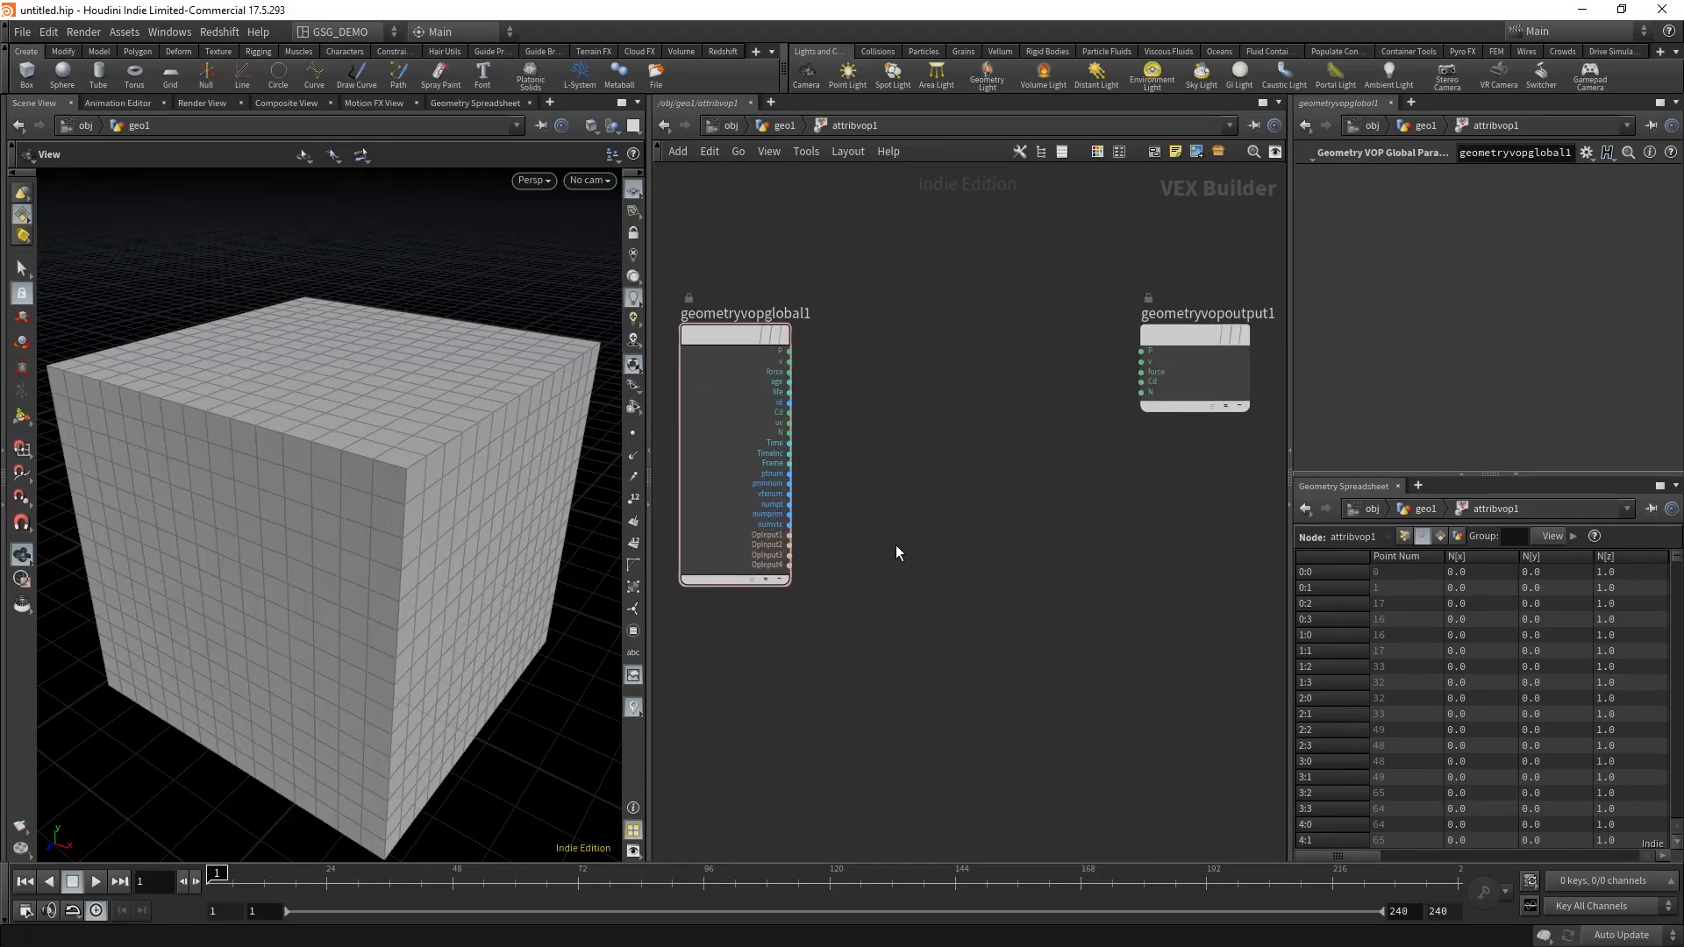
pyautogui.press('Tab')
pyautogui.write('bin')
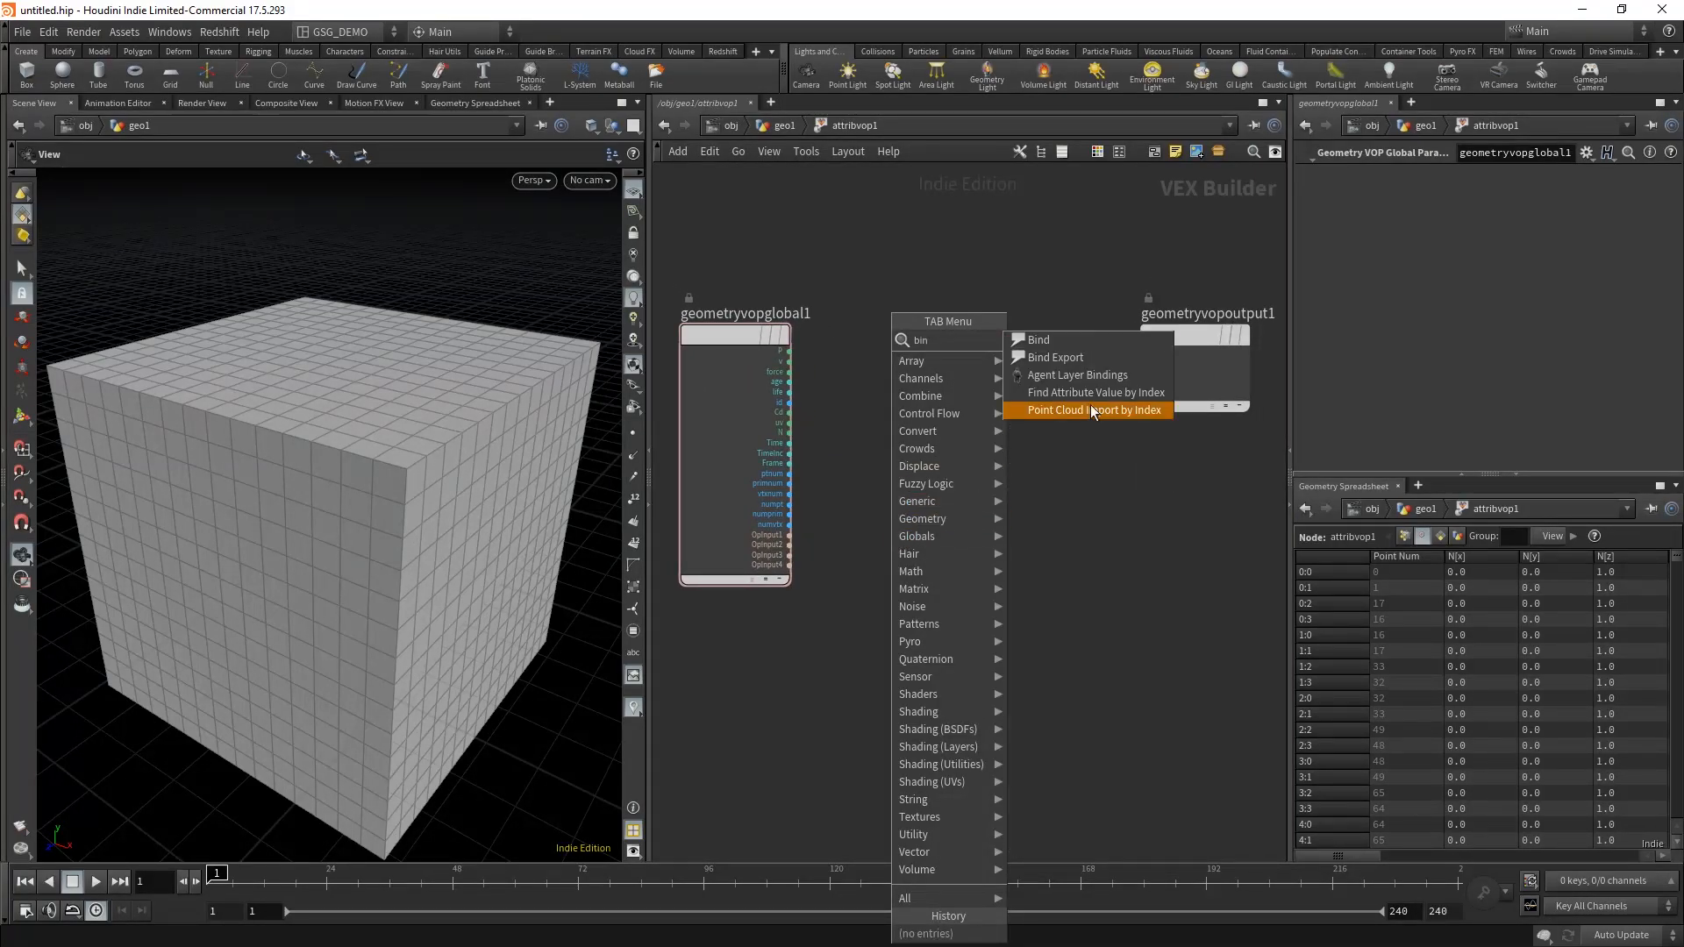
pyautogui.click(1103, 340)
pyautogui.click(729, 677)
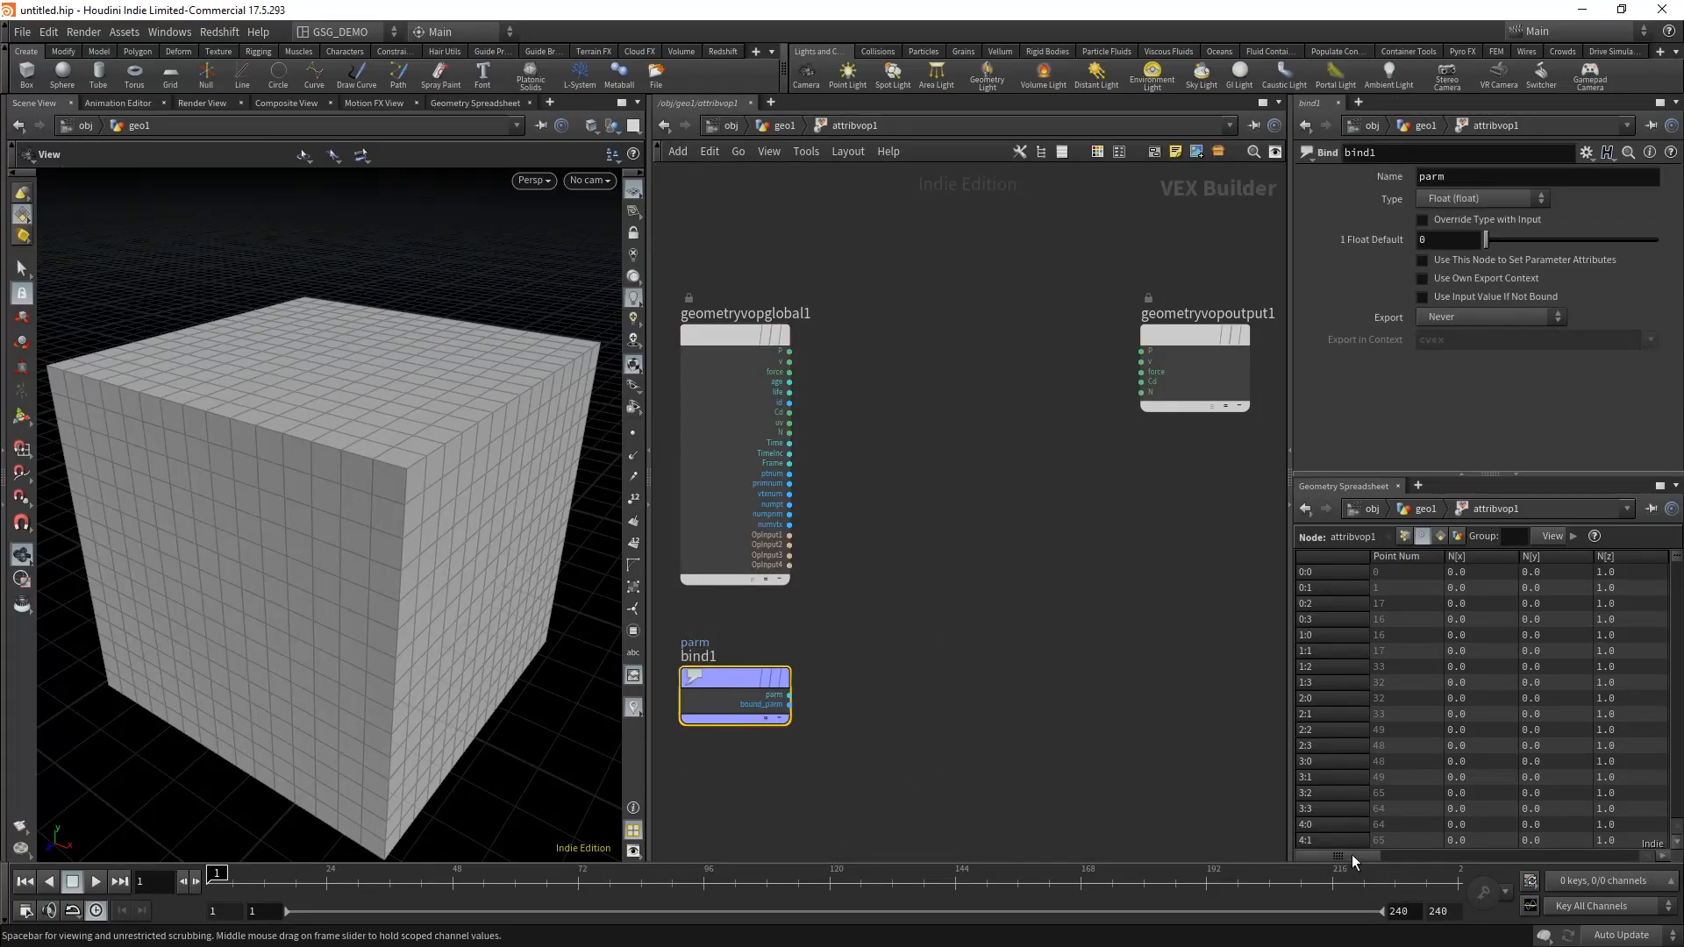
# Step: Set the Bind node's type to Vector (vector) and its name to noise_Buya to match the spreadsheet attribute
pyautogui.moveTo(1353, 855); pyautogui.dragTo(1426, 861)
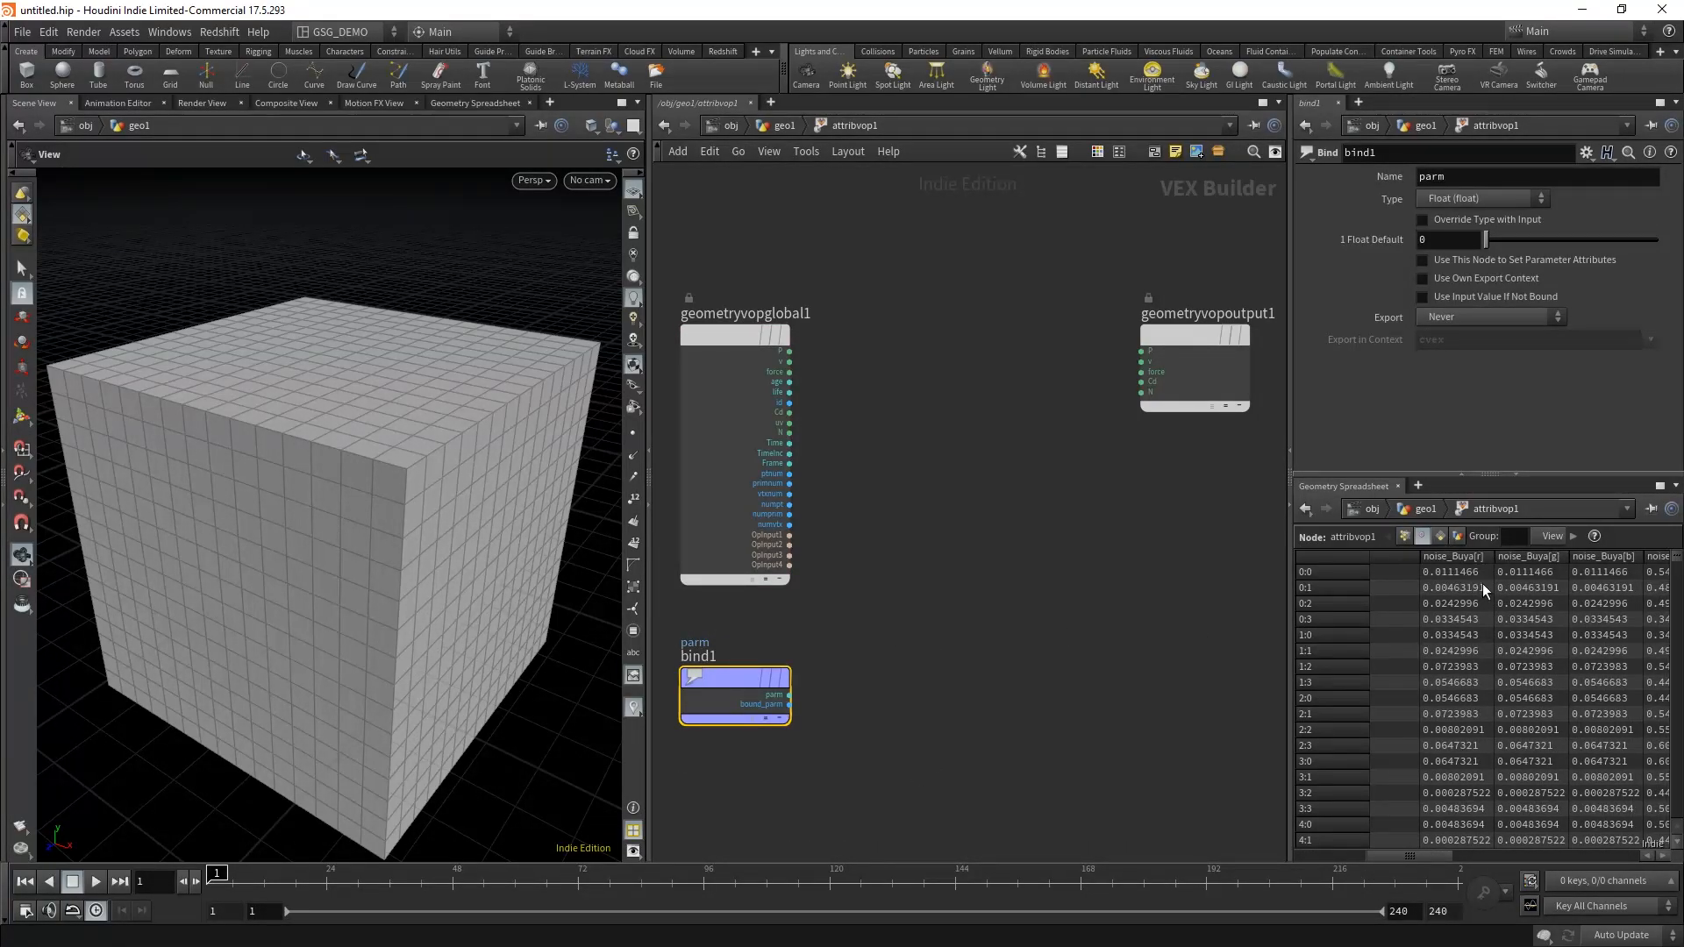
pyautogui.click(1489, 197)
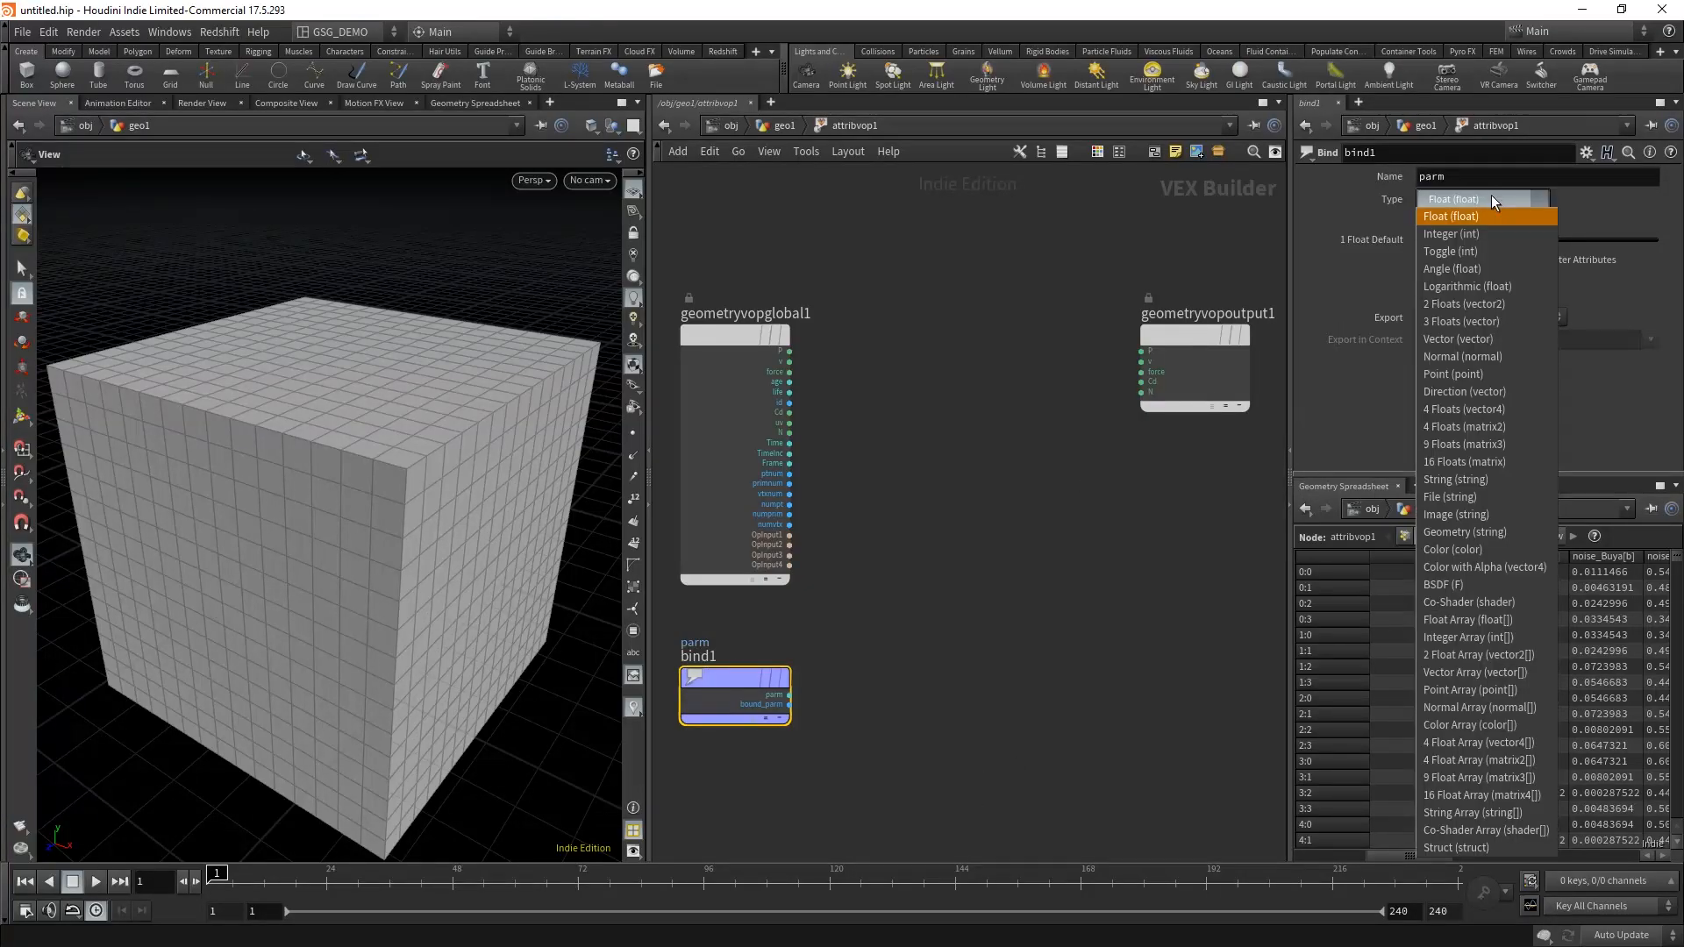
pyautogui.click(1502, 339)
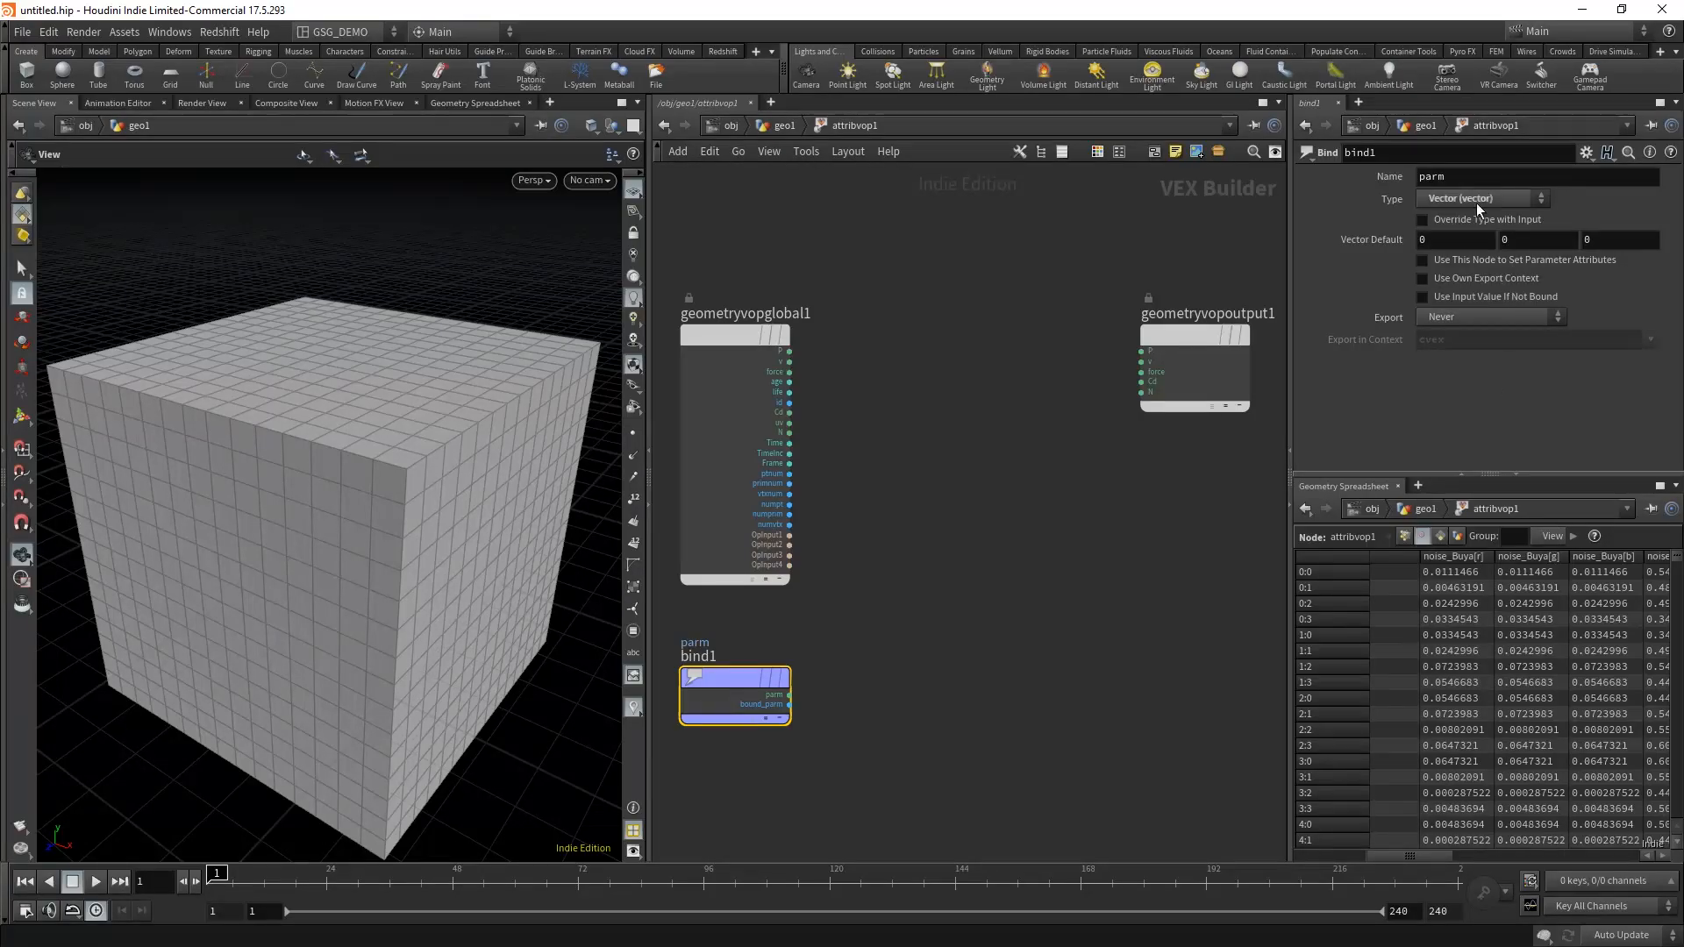
pyautogui.doubleClick(1474, 178)
pyautogui.write('noise_Buya')
pyautogui.press('Return')
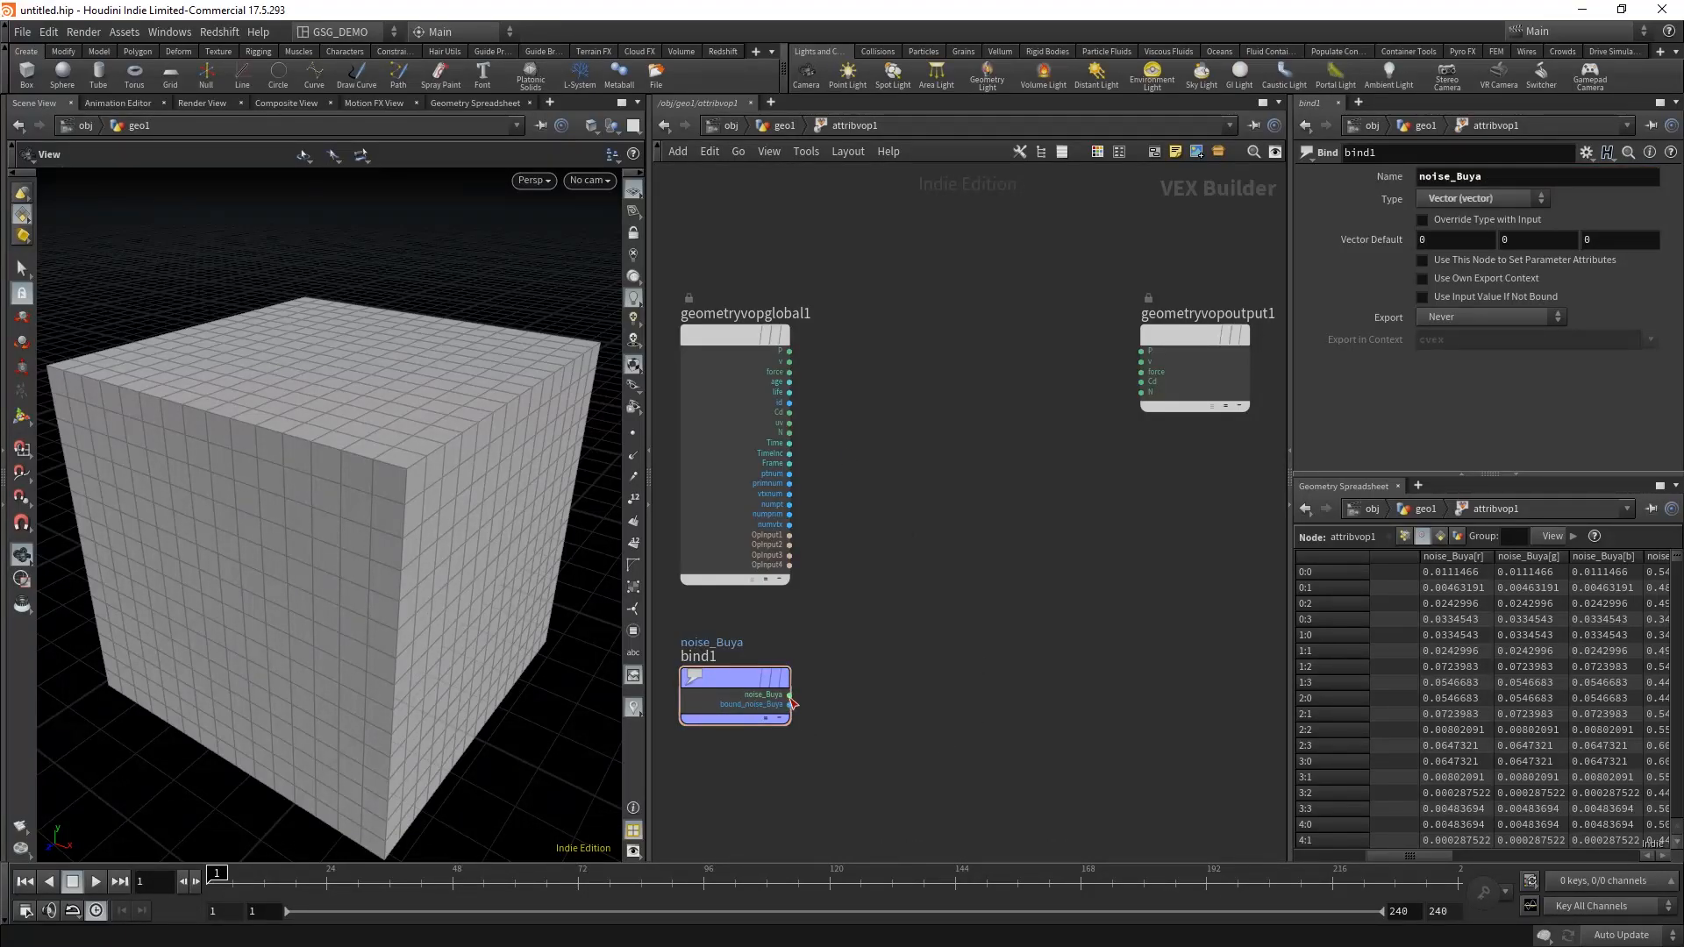
pyautogui.moveTo(949, 664); pyautogui.dragTo(940, 668, button='middle')
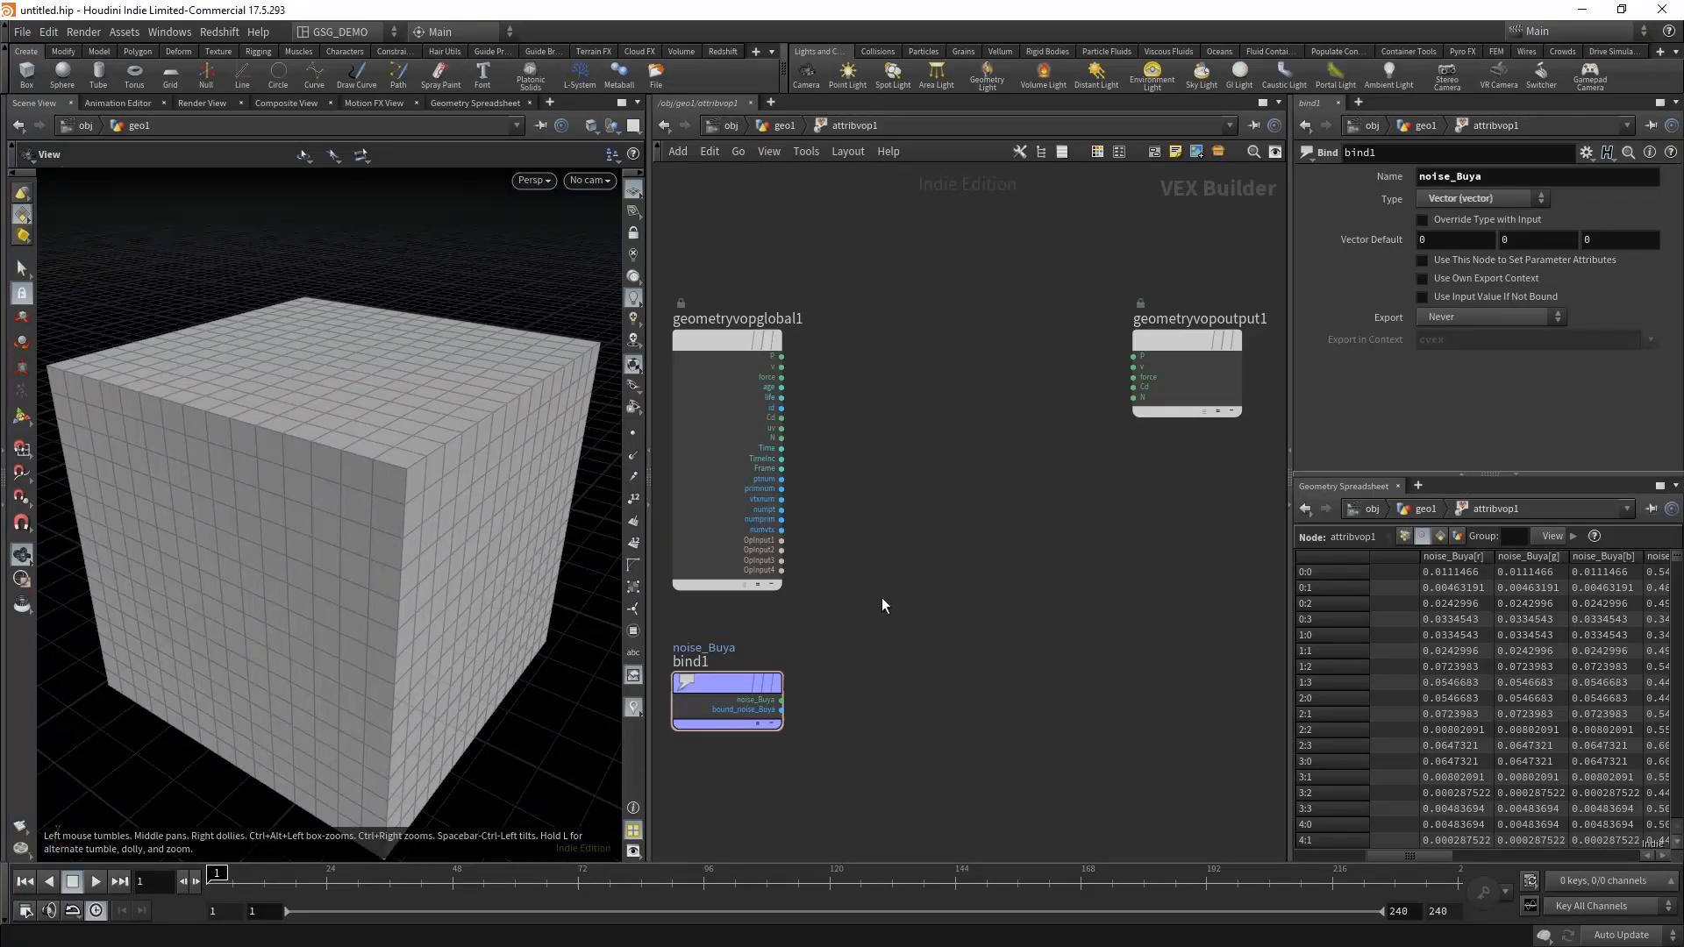
pyautogui.moveTo(1002, 598); pyautogui.dragTo(1009, 602, button='middle')
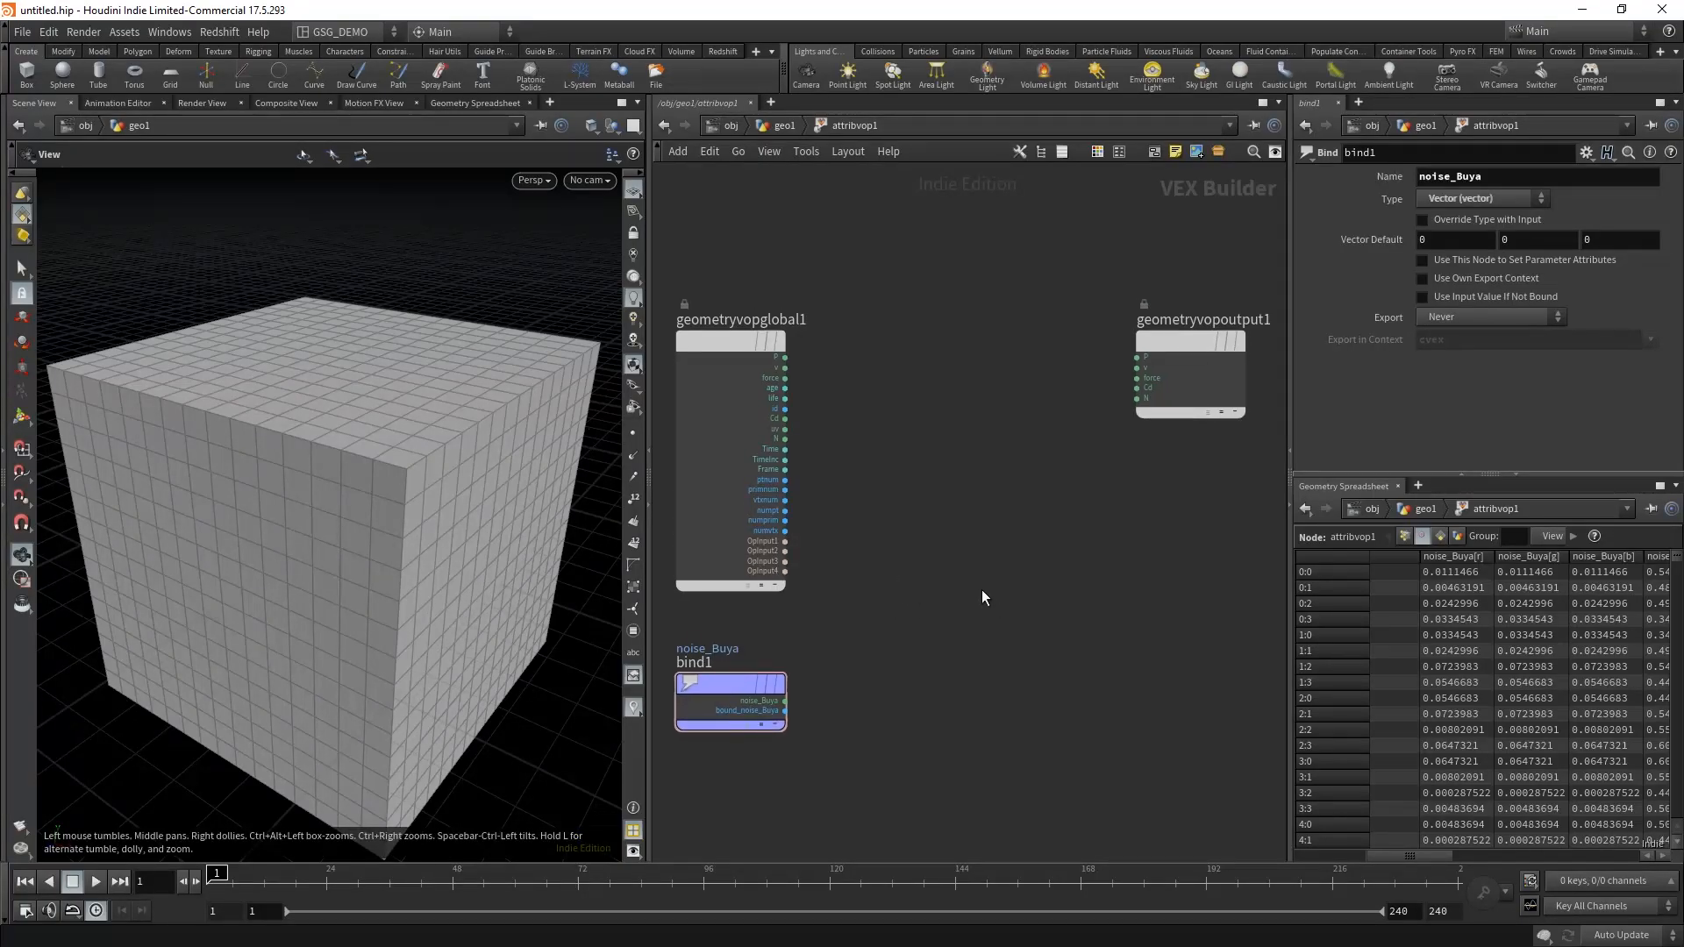
# Step: Add a Vector to Float node beside the noise_Buya Bind node and wire the noise_Buya output into its vec input
pyautogui.press('Tab')
pyautogui.write('v')
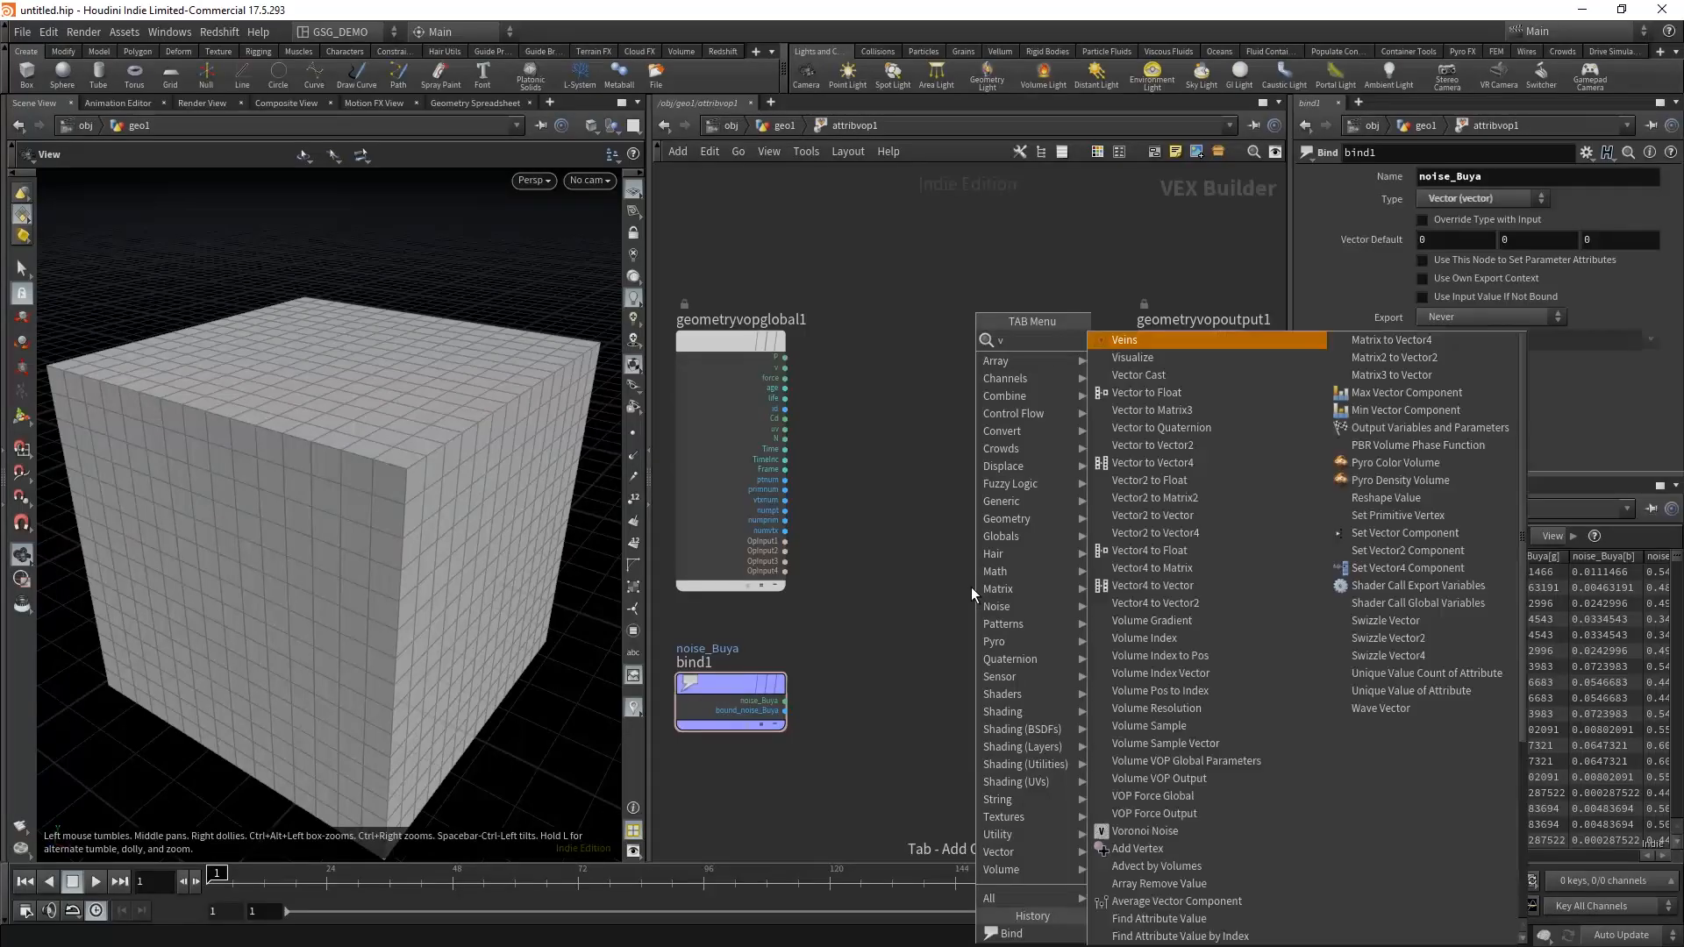
pyautogui.write('ect f')
pyautogui.click(1140, 337)
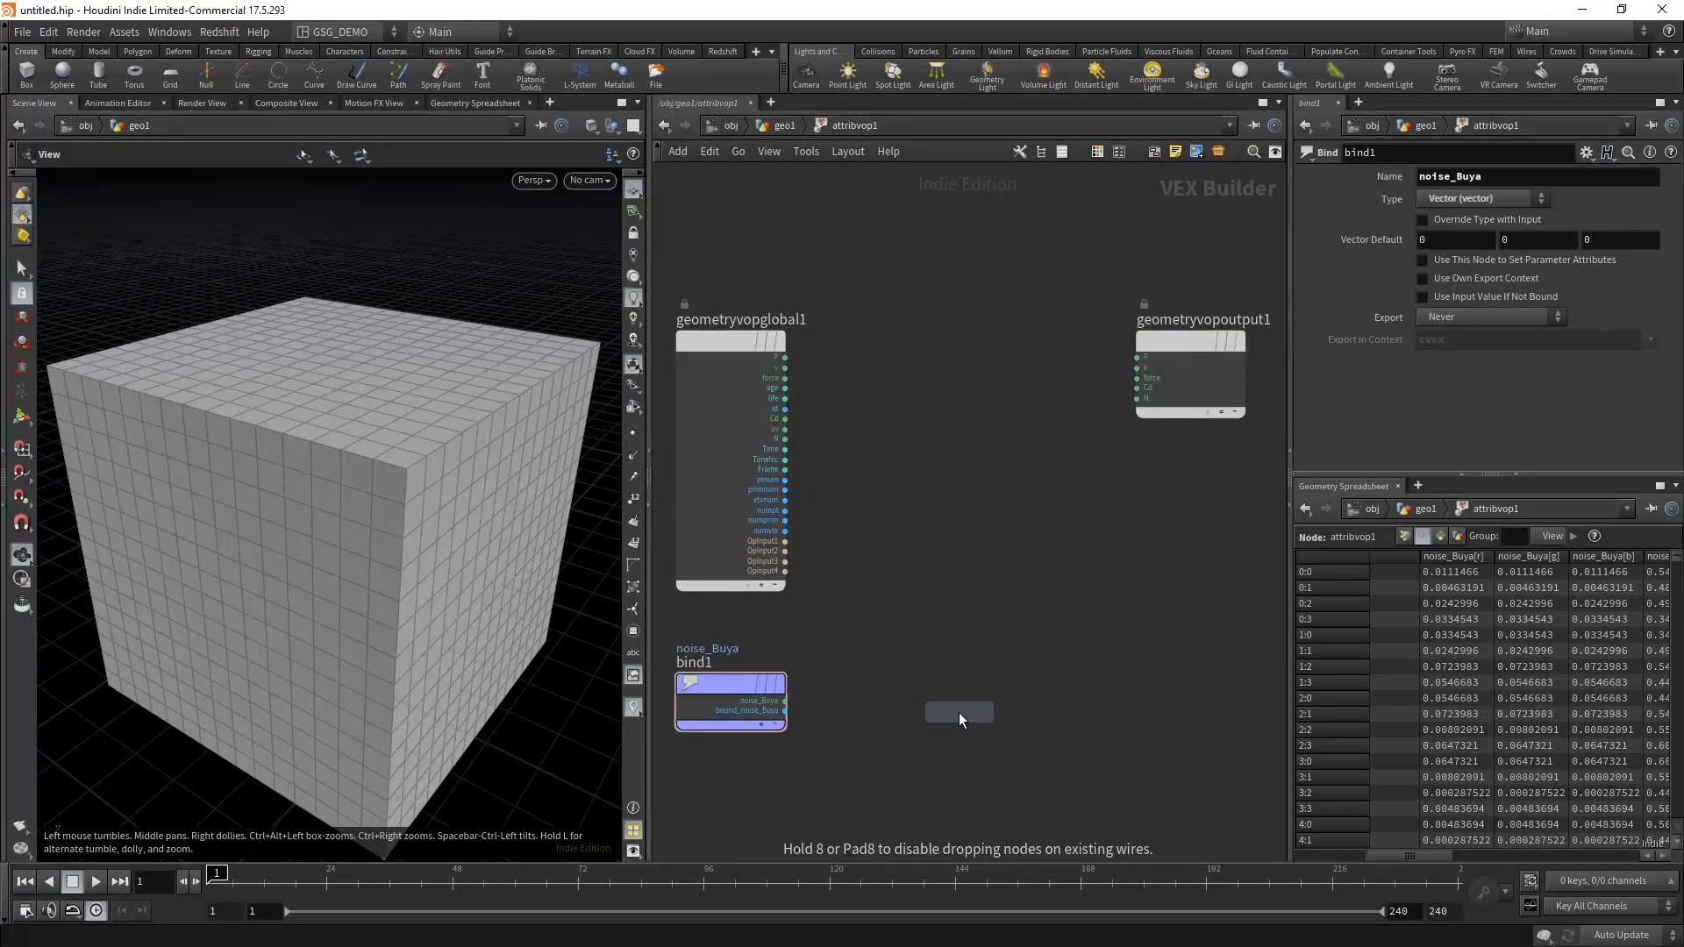
pyautogui.click(913, 702)
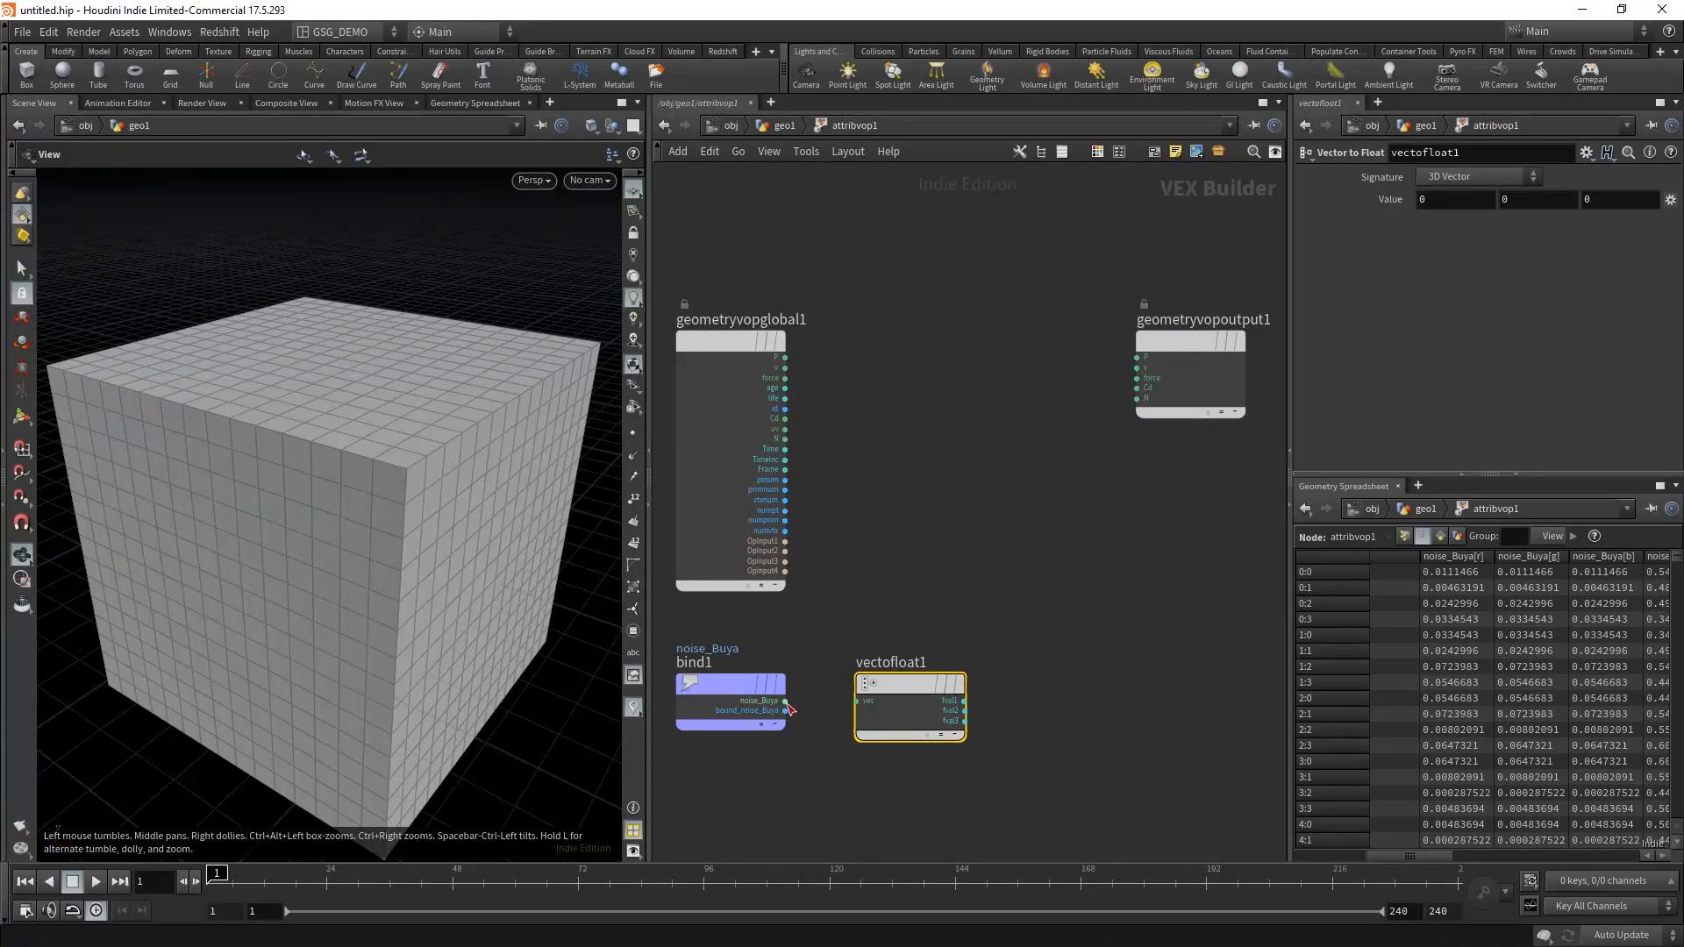
pyautogui.moveTo(785, 701); pyautogui.dragTo(857, 700)
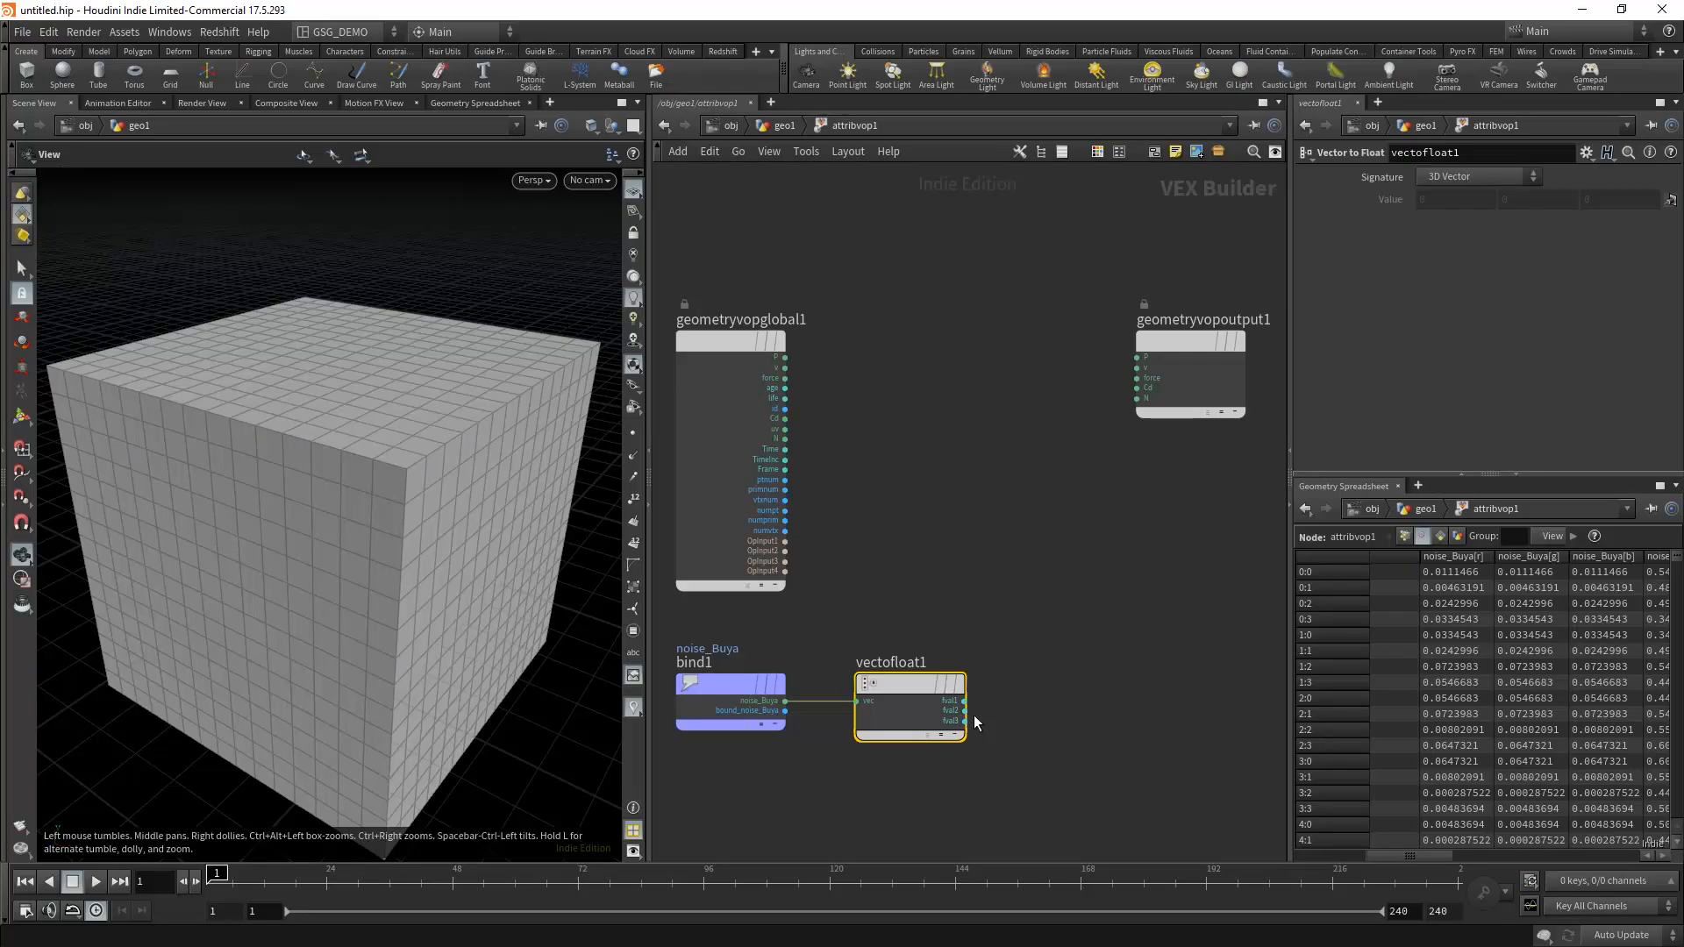
# Step: Add a second Bind node in line with the Vector to Float node, below geometryvopoutput1
pyautogui.moveTo(1036, 630); pyautogui.dragTo(1037, 639, button='middle')
pyautogui.press('Tab')
pyautogui.write('bin')
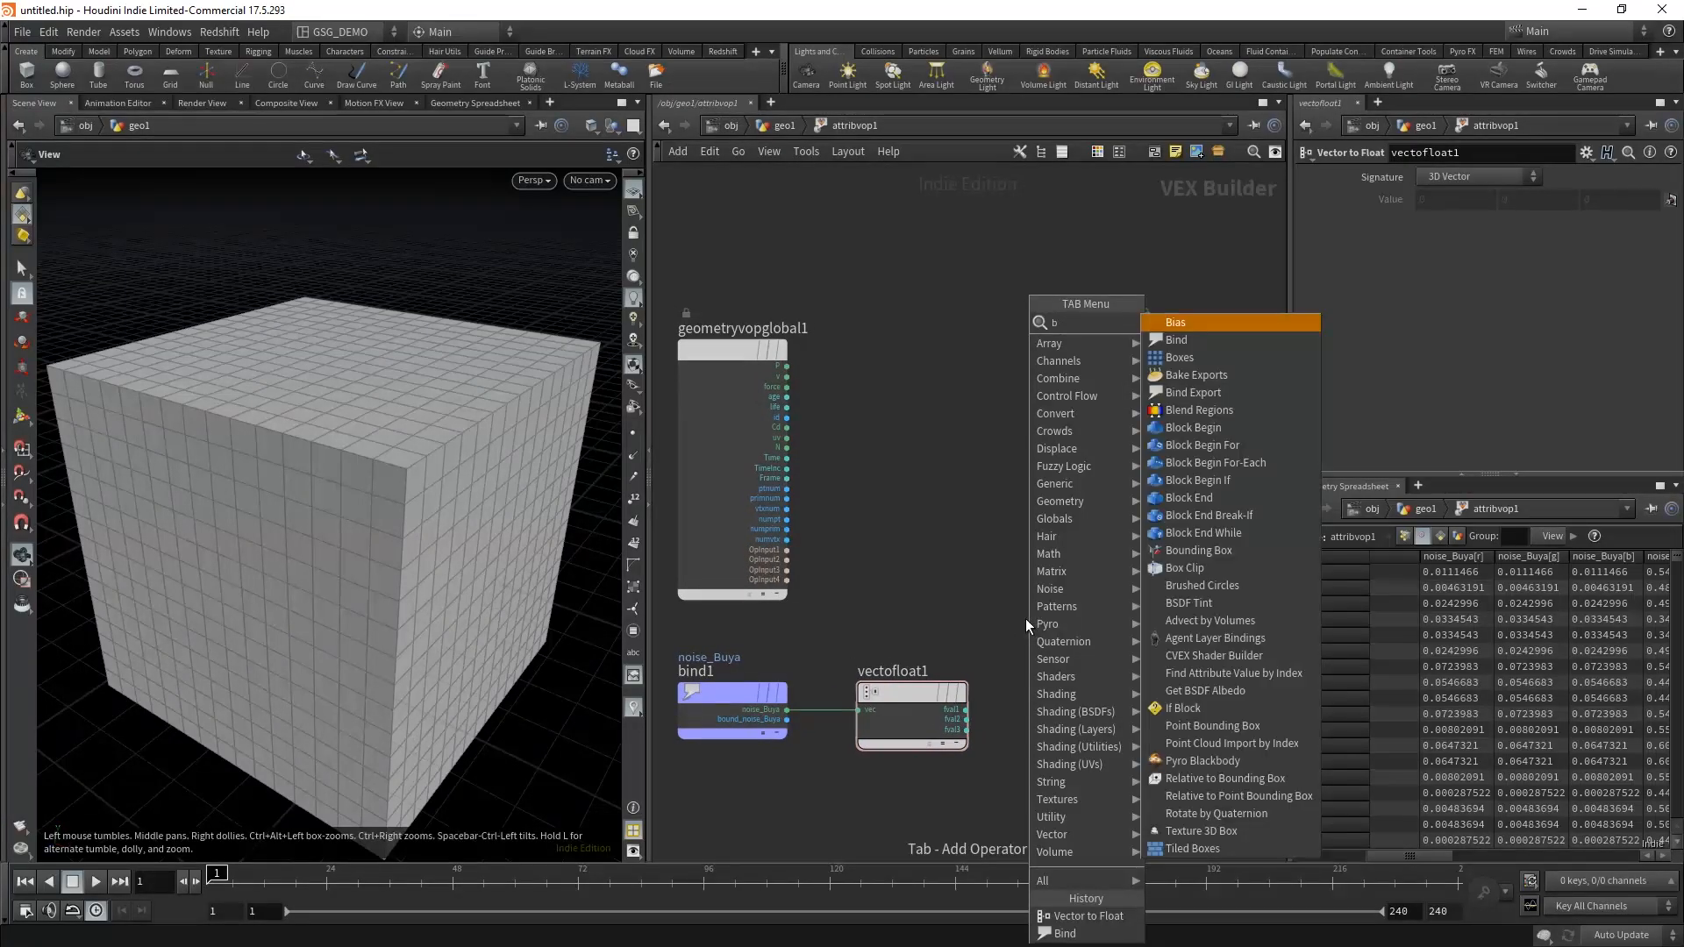
pyautogui.click(1227, 321)
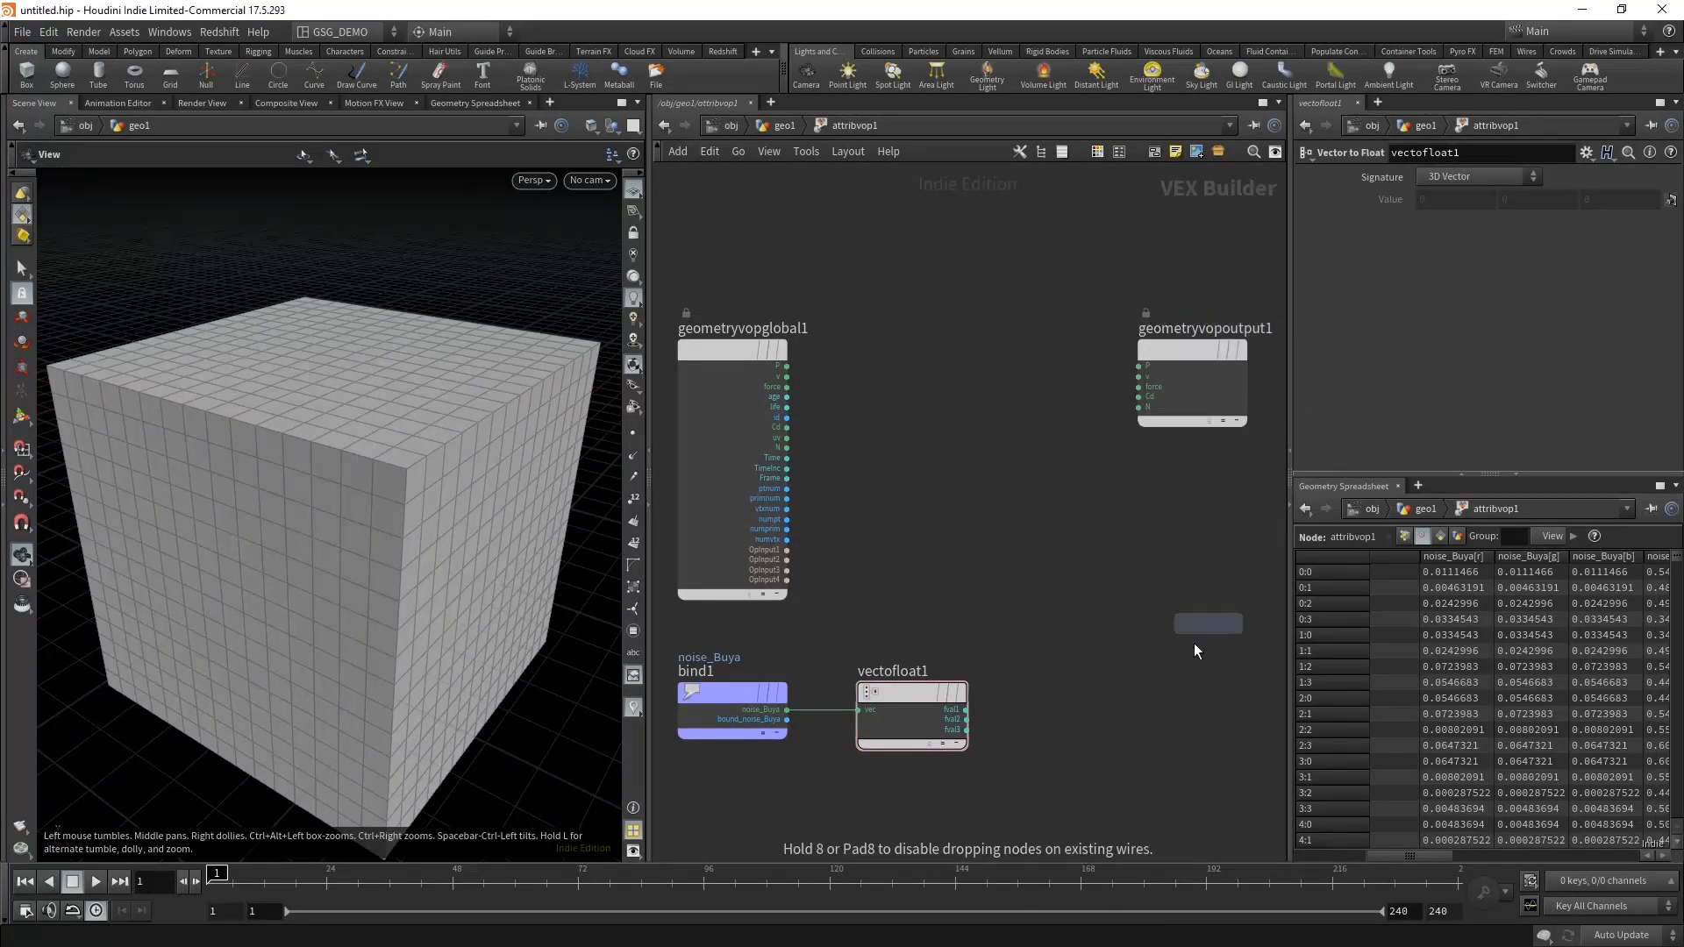
pyautogui.click(1166, 704)
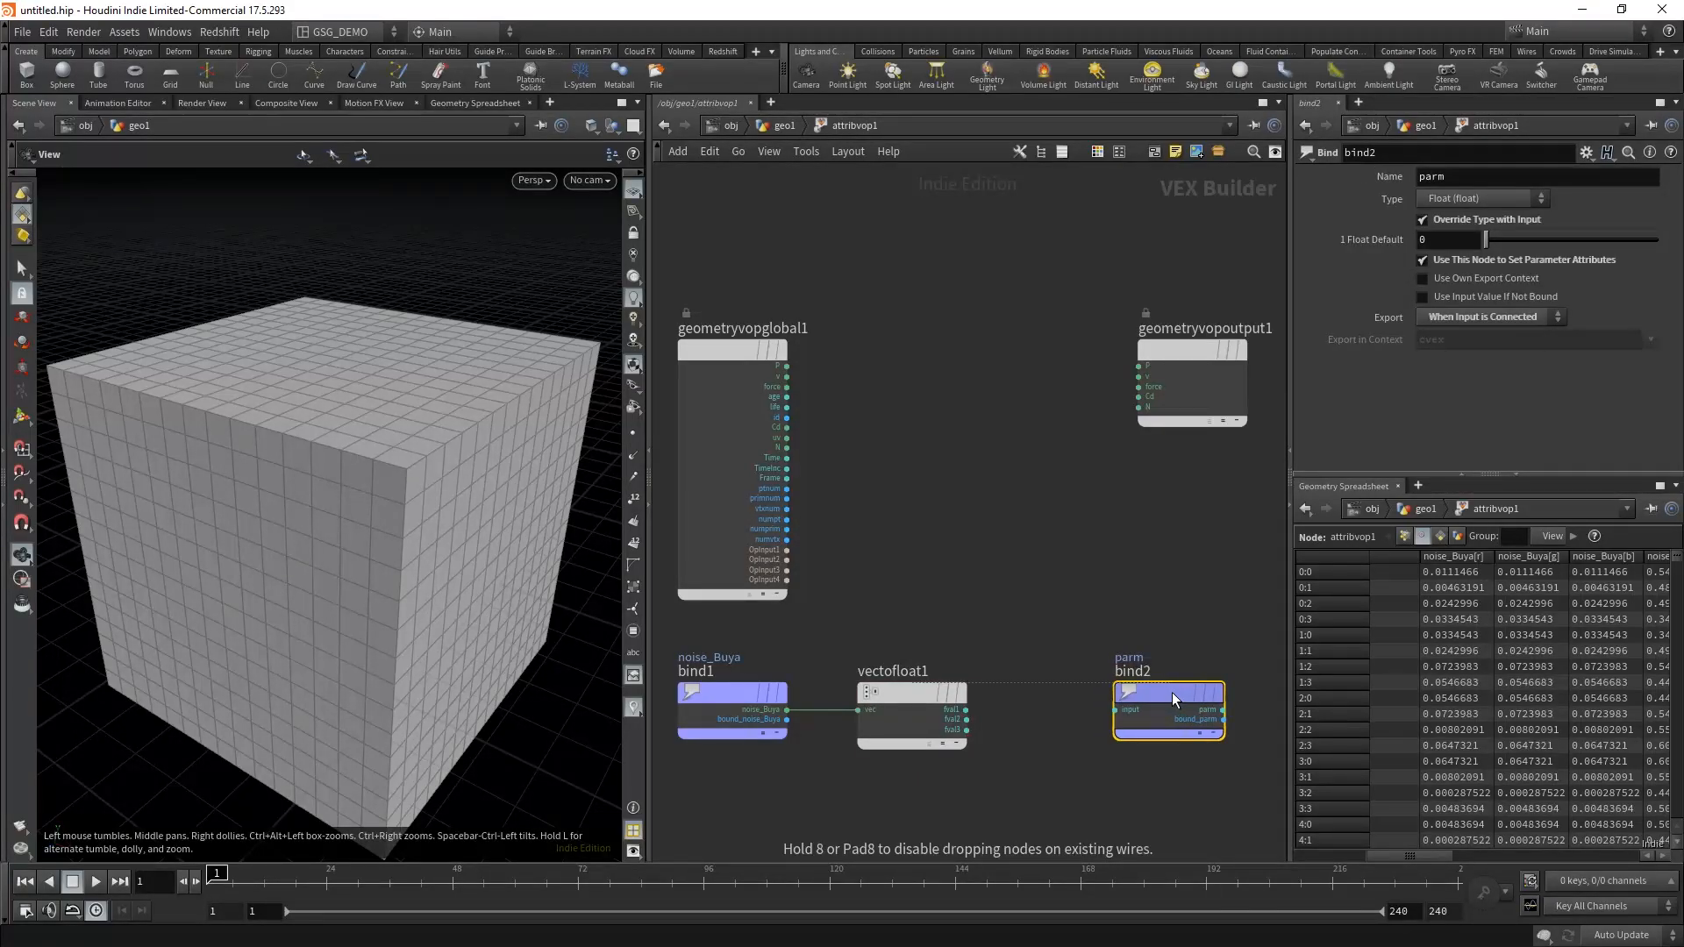
# Step: Name the second Bind node noise1 and wire the Vector to Float node's first float output into its input
pyautogui.doubleClick(1462, 181)
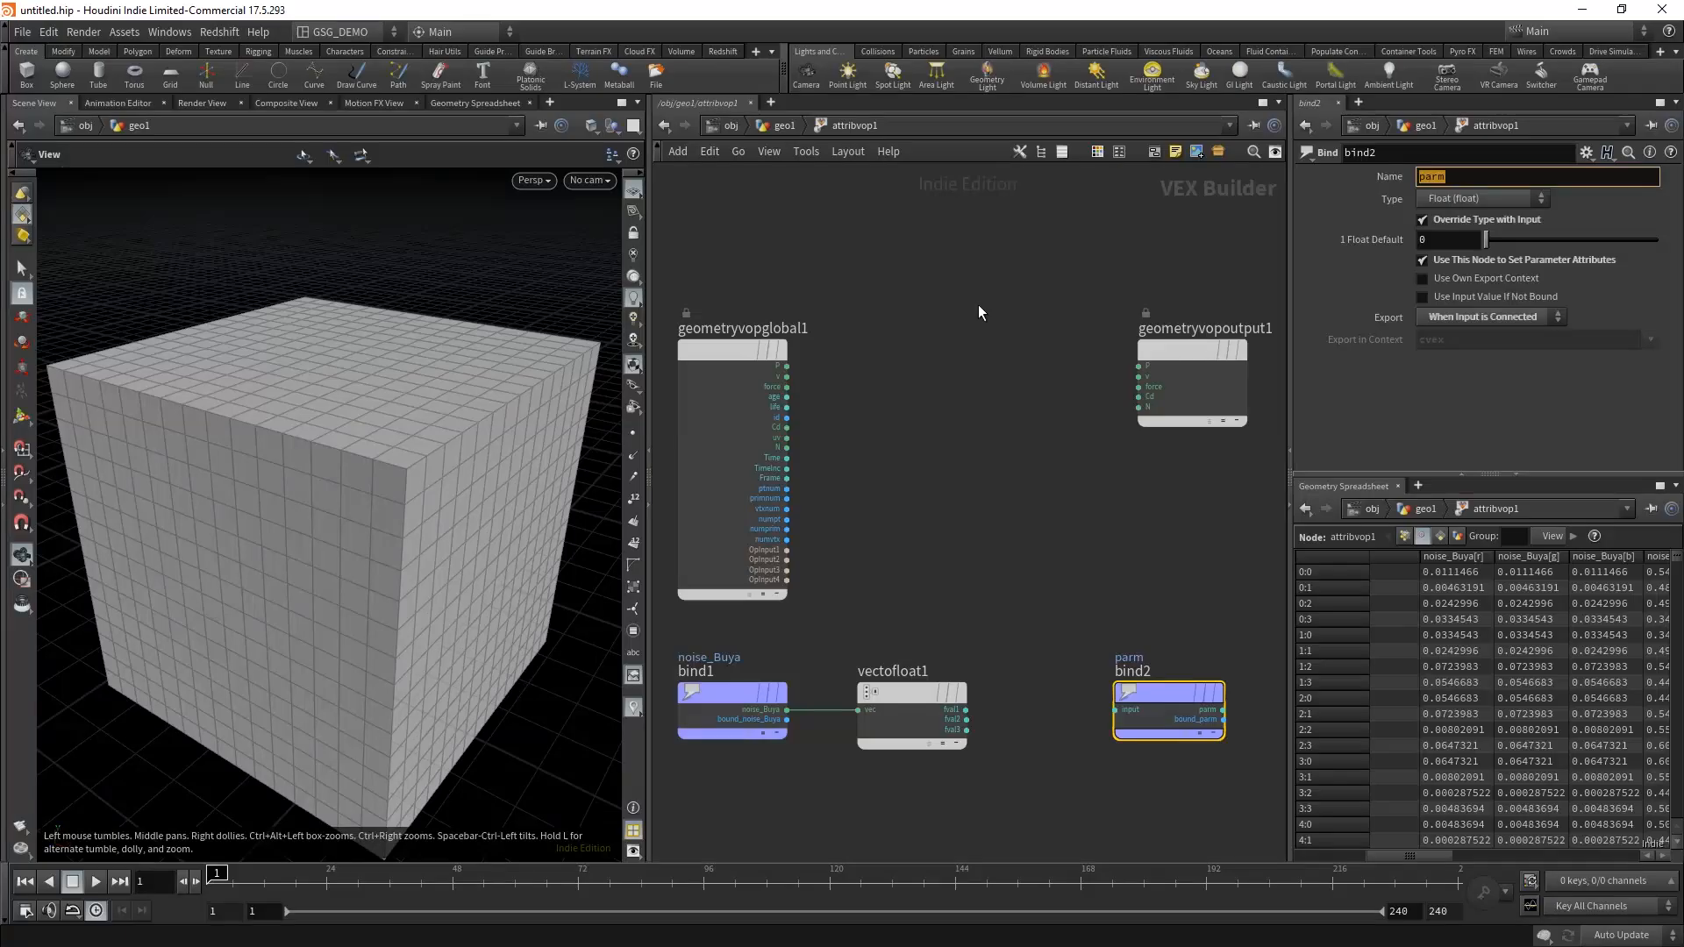
pyautogui.write('noise1')
pyautogui.press('Return')
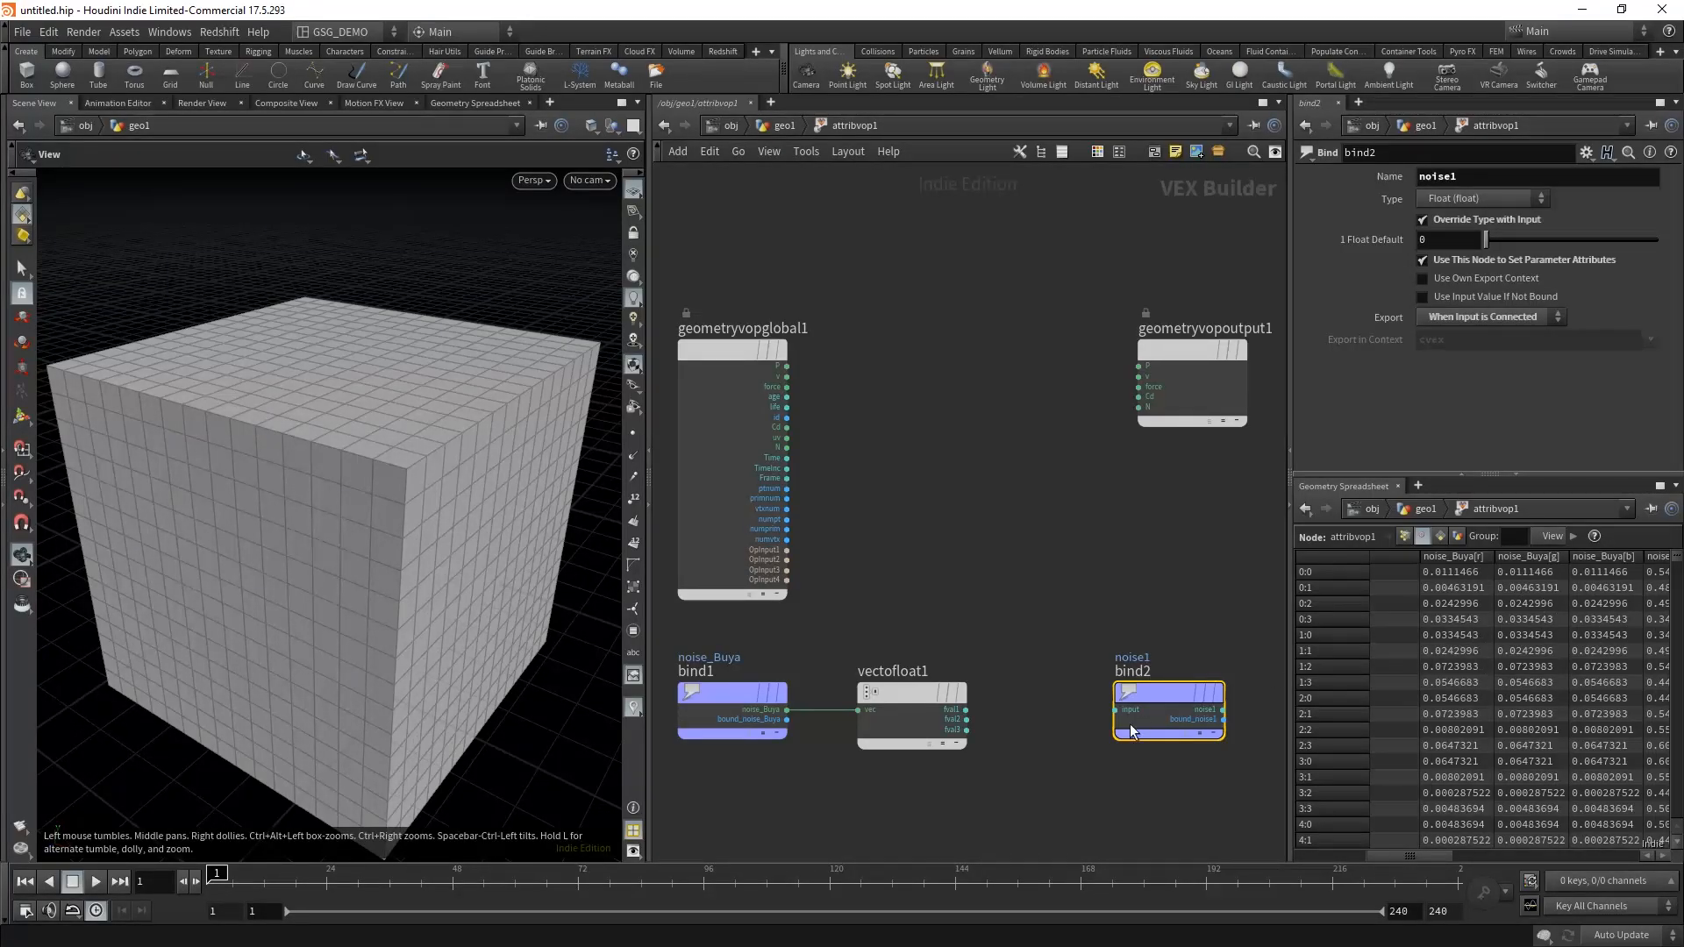
pyautogui.moveTo(966, 709); pyautogui.dragTo(1116, 710)
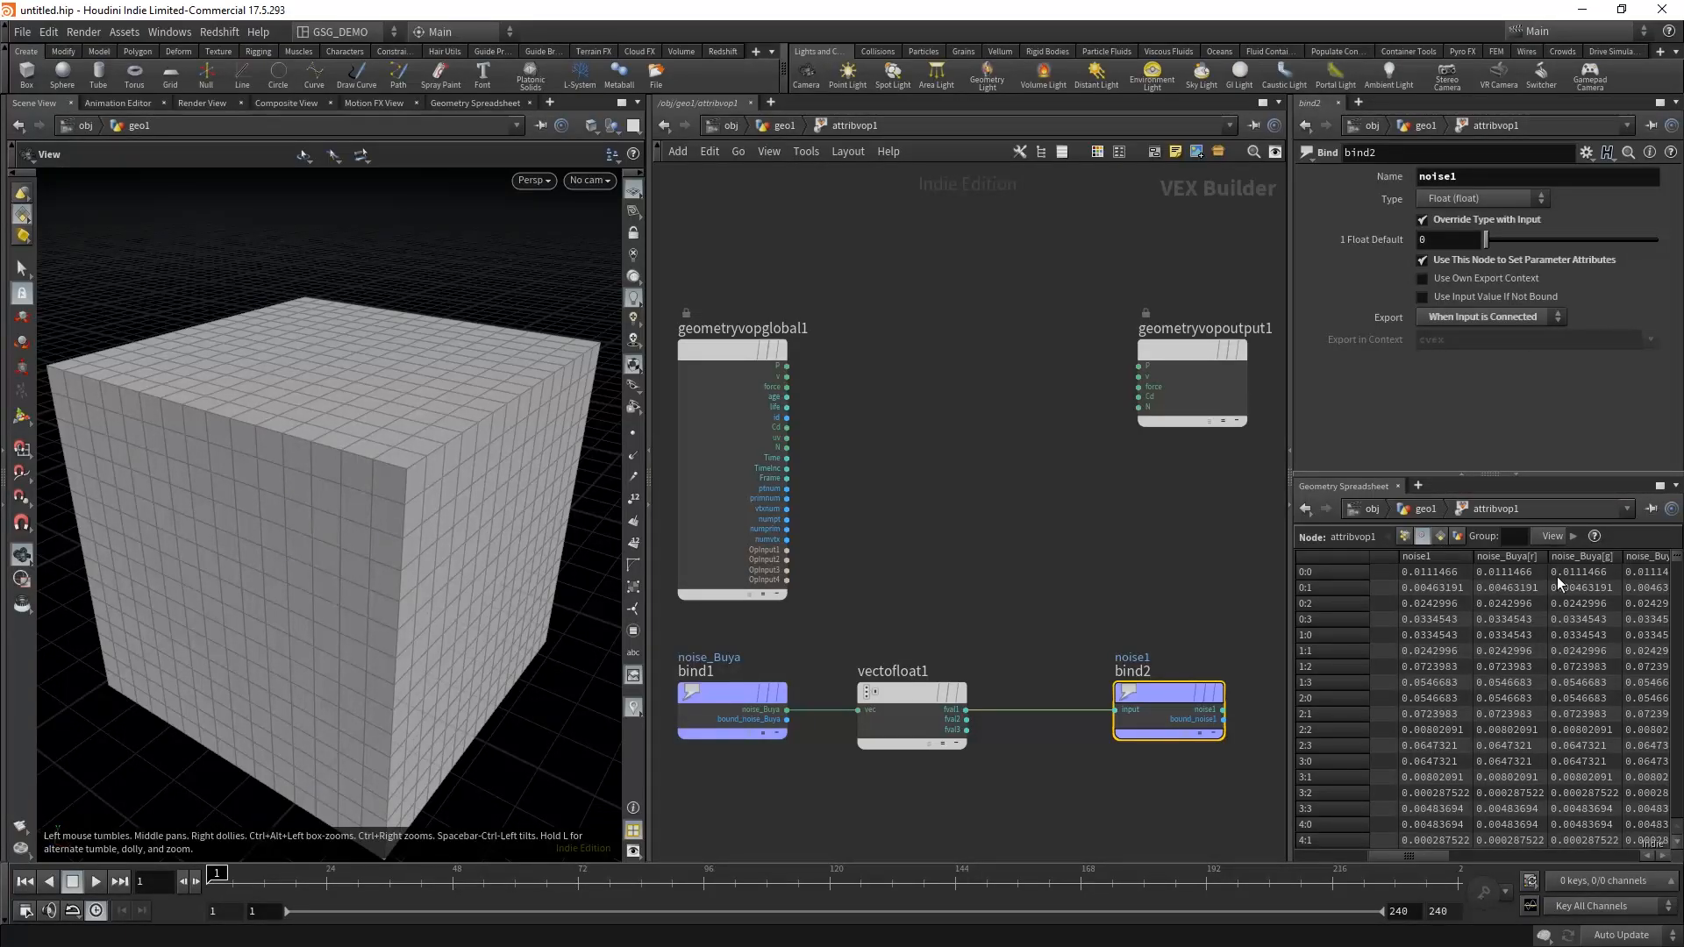
# Step: Duplicate the Bind, Vector to Float and Bind chain twice, stacking the two copies below the original row
pyautogui.click(1077, 535)
pyautogui.scroll(-4, 1010, 474)
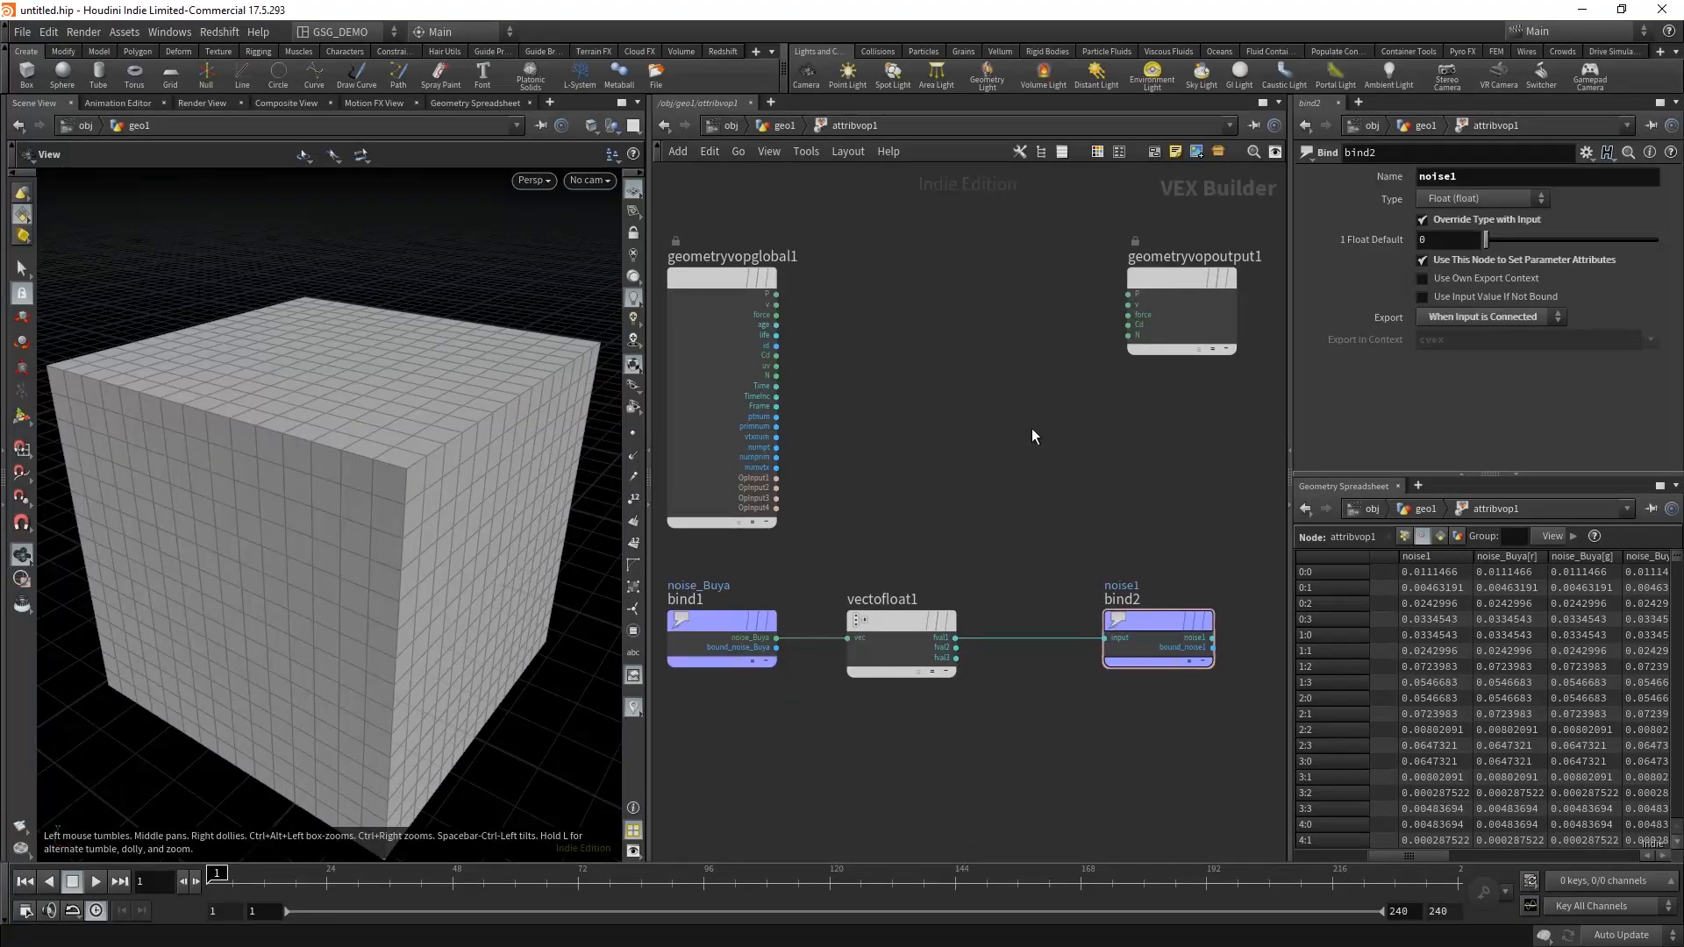
pyautogui.moveTo(1217, 702); pyautogui.dragTo(724, 560)
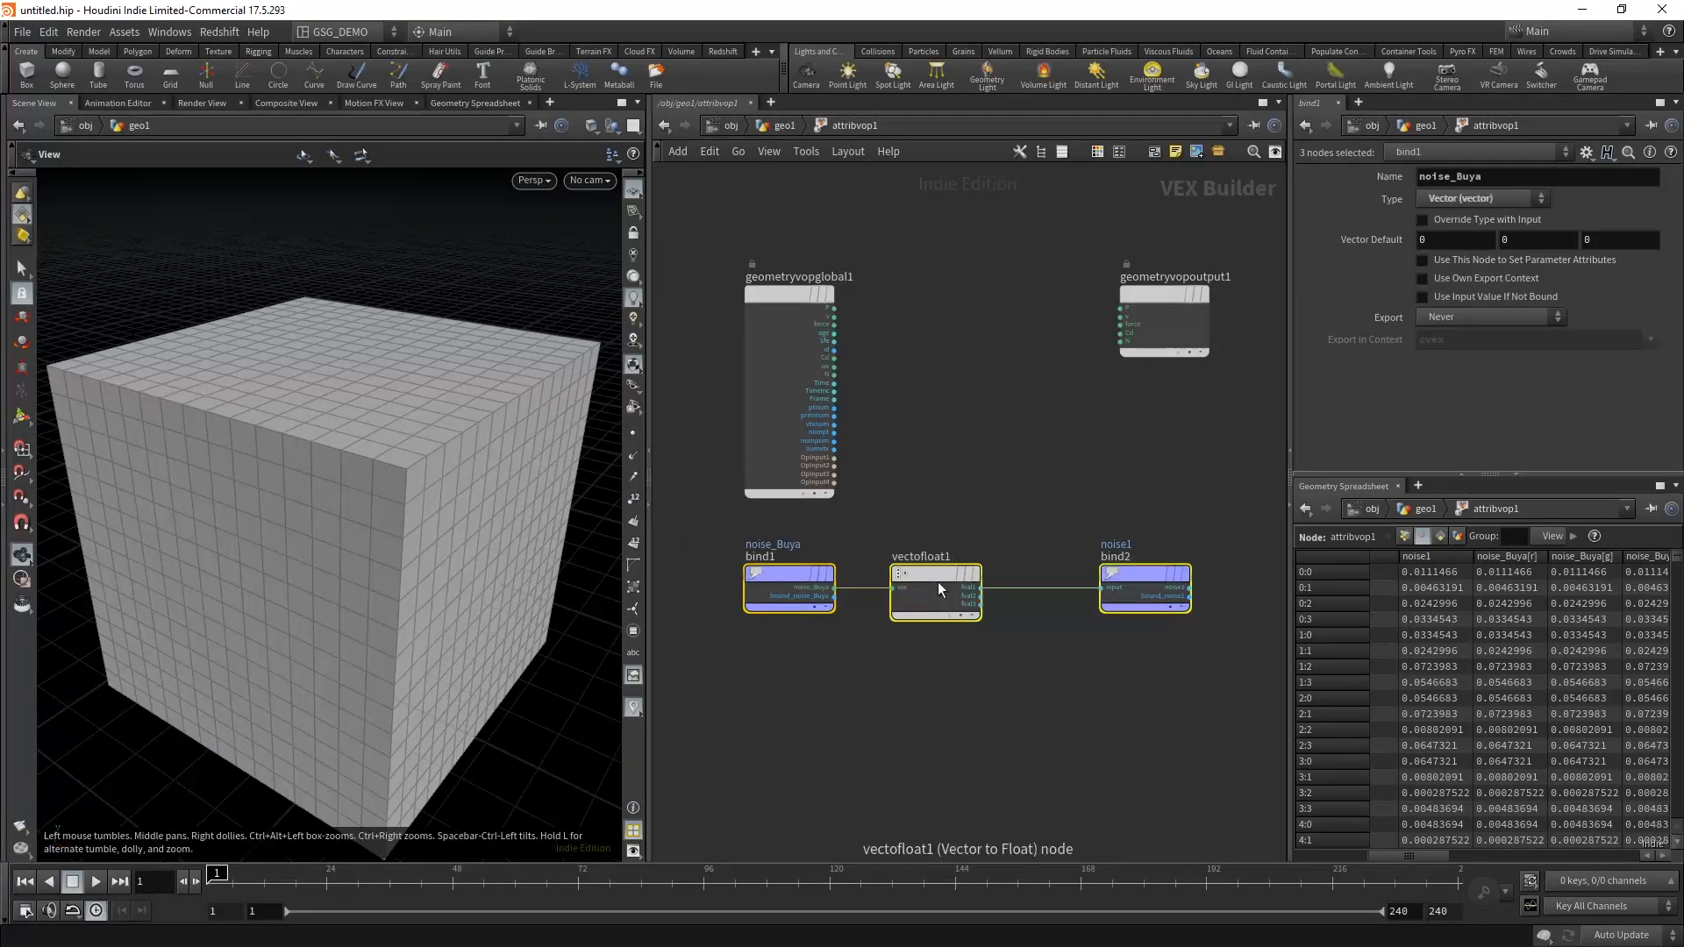
pyautogui.keyDown('alt'); pyautogui.moveTo(942, 577); pyautogui.dragTo(954, 786); pyautogui.keyUp('alt')
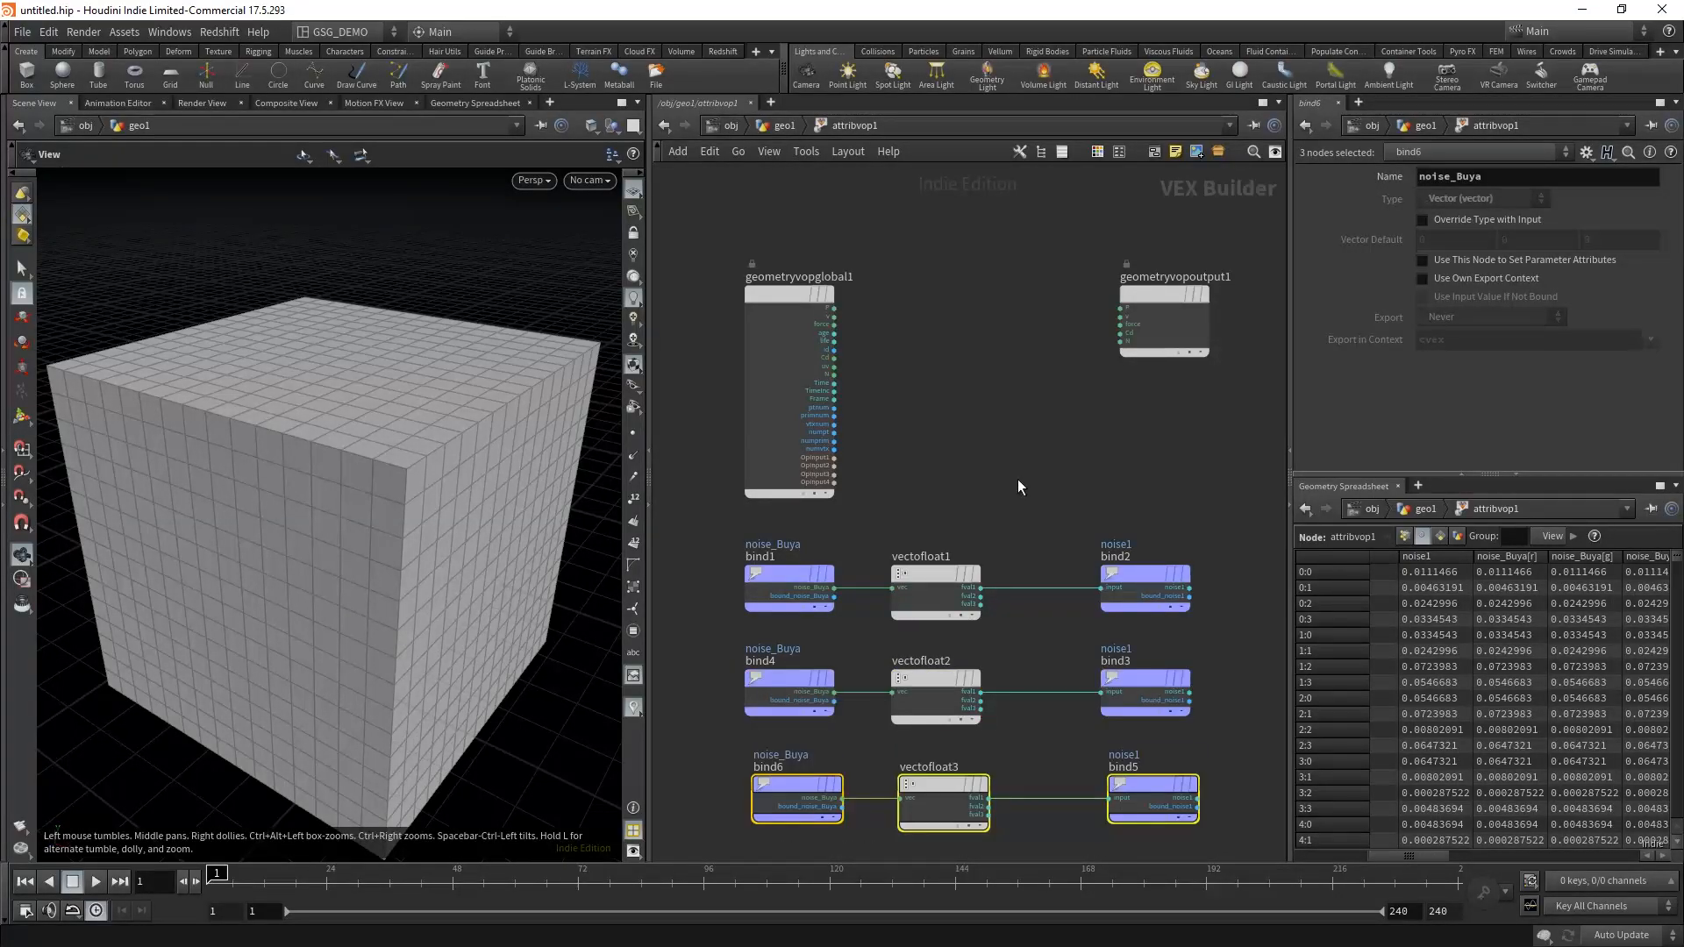
pyautogui.click(1015, 474)
pyautogui.moveTo(1013, 461); pyautogui.dragTo(1062, 352, button='middle')
# Step: Rename the attribute of the middle row's source Bind to noise_turbulence, matching the column name in the geometry spreadsheet
pyautogui.moveTo(893, 535); pyautogui.dragTo(806, 607)
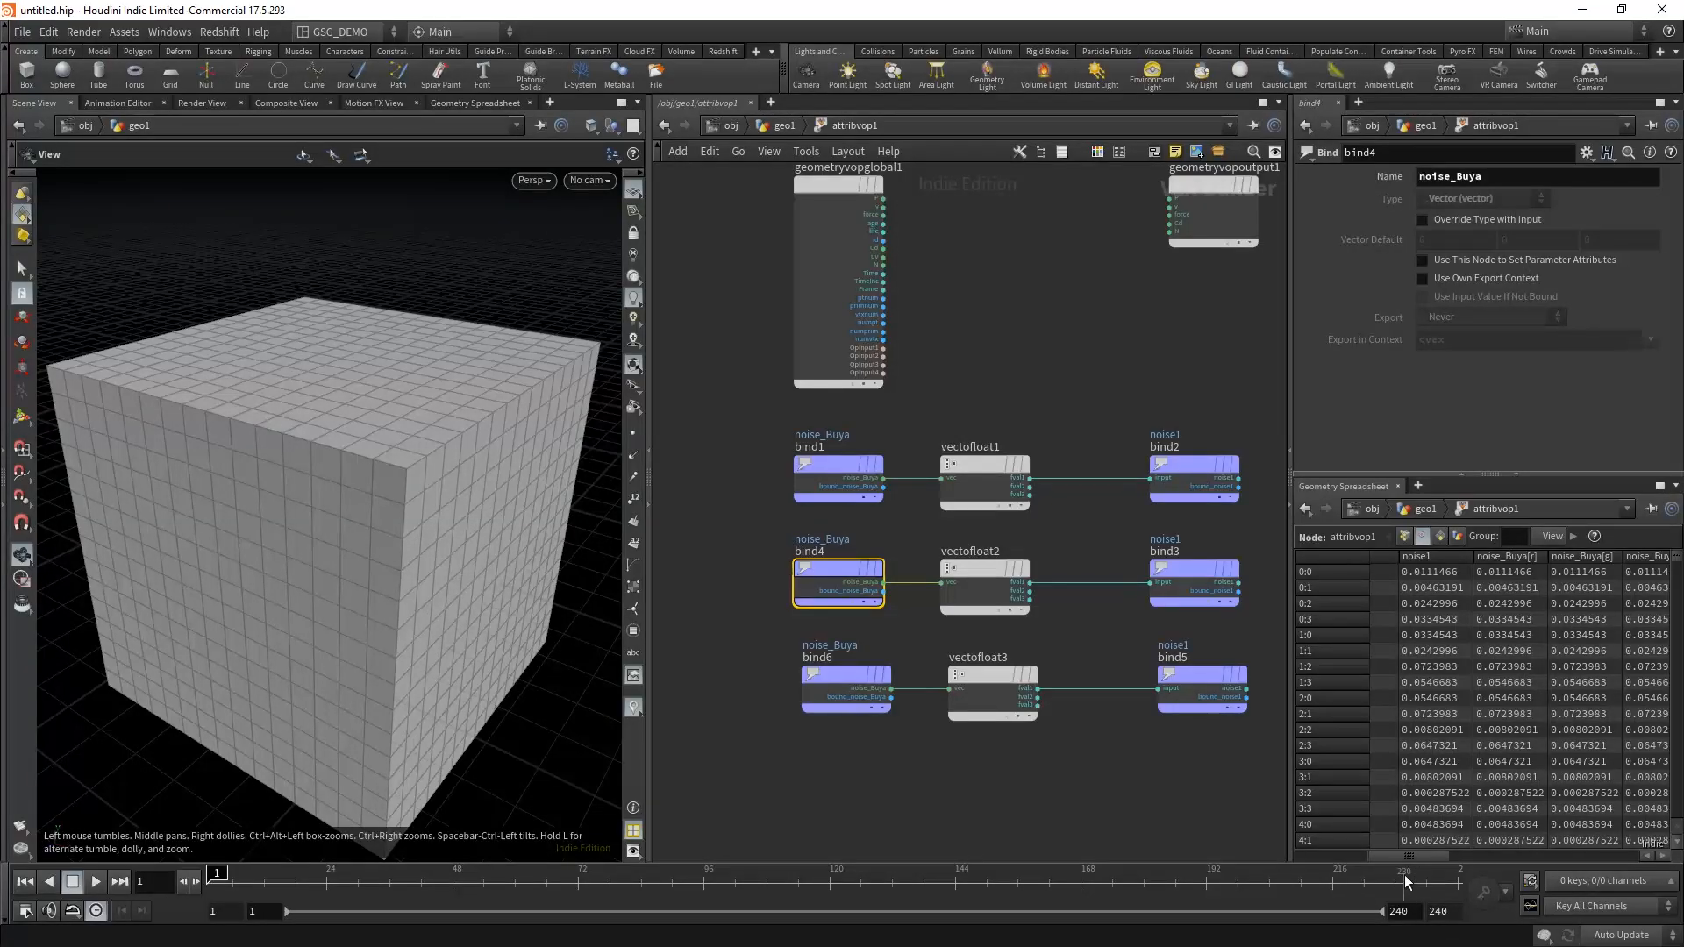
pyautogui.moveTo(1412, 856); pyautogui.dragTo(1476, 868)
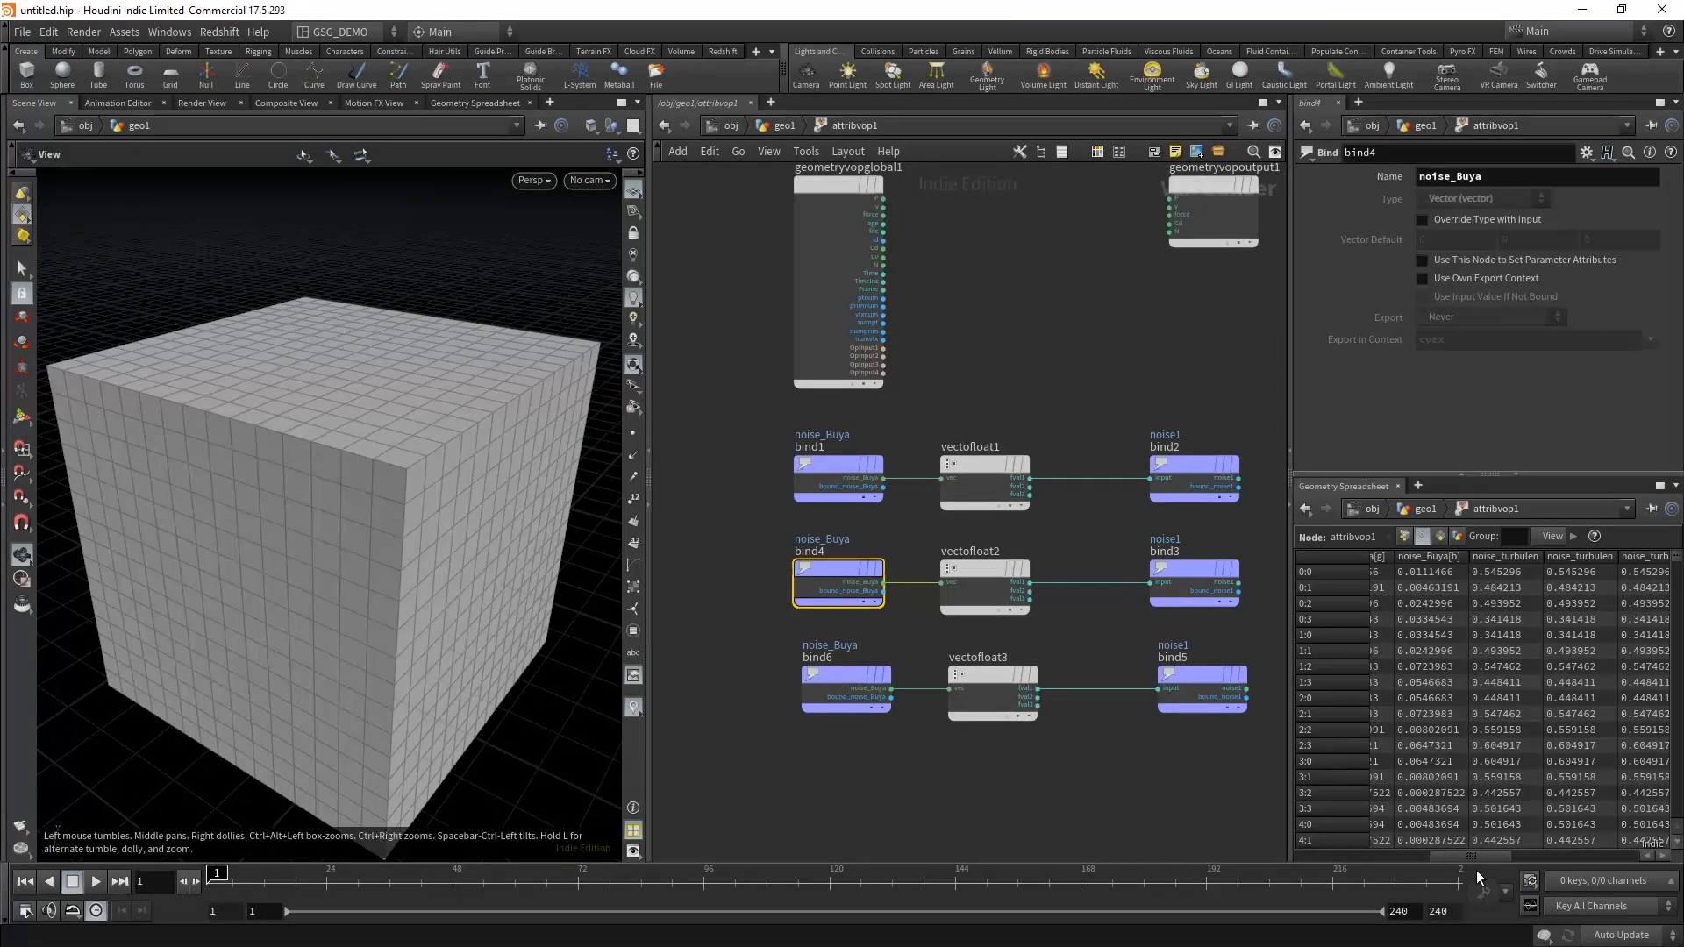
pyautogui.moveTo(1540, 555); pyautogui.dragTo(1564, 556)
pyautogui.click(1497, 175)
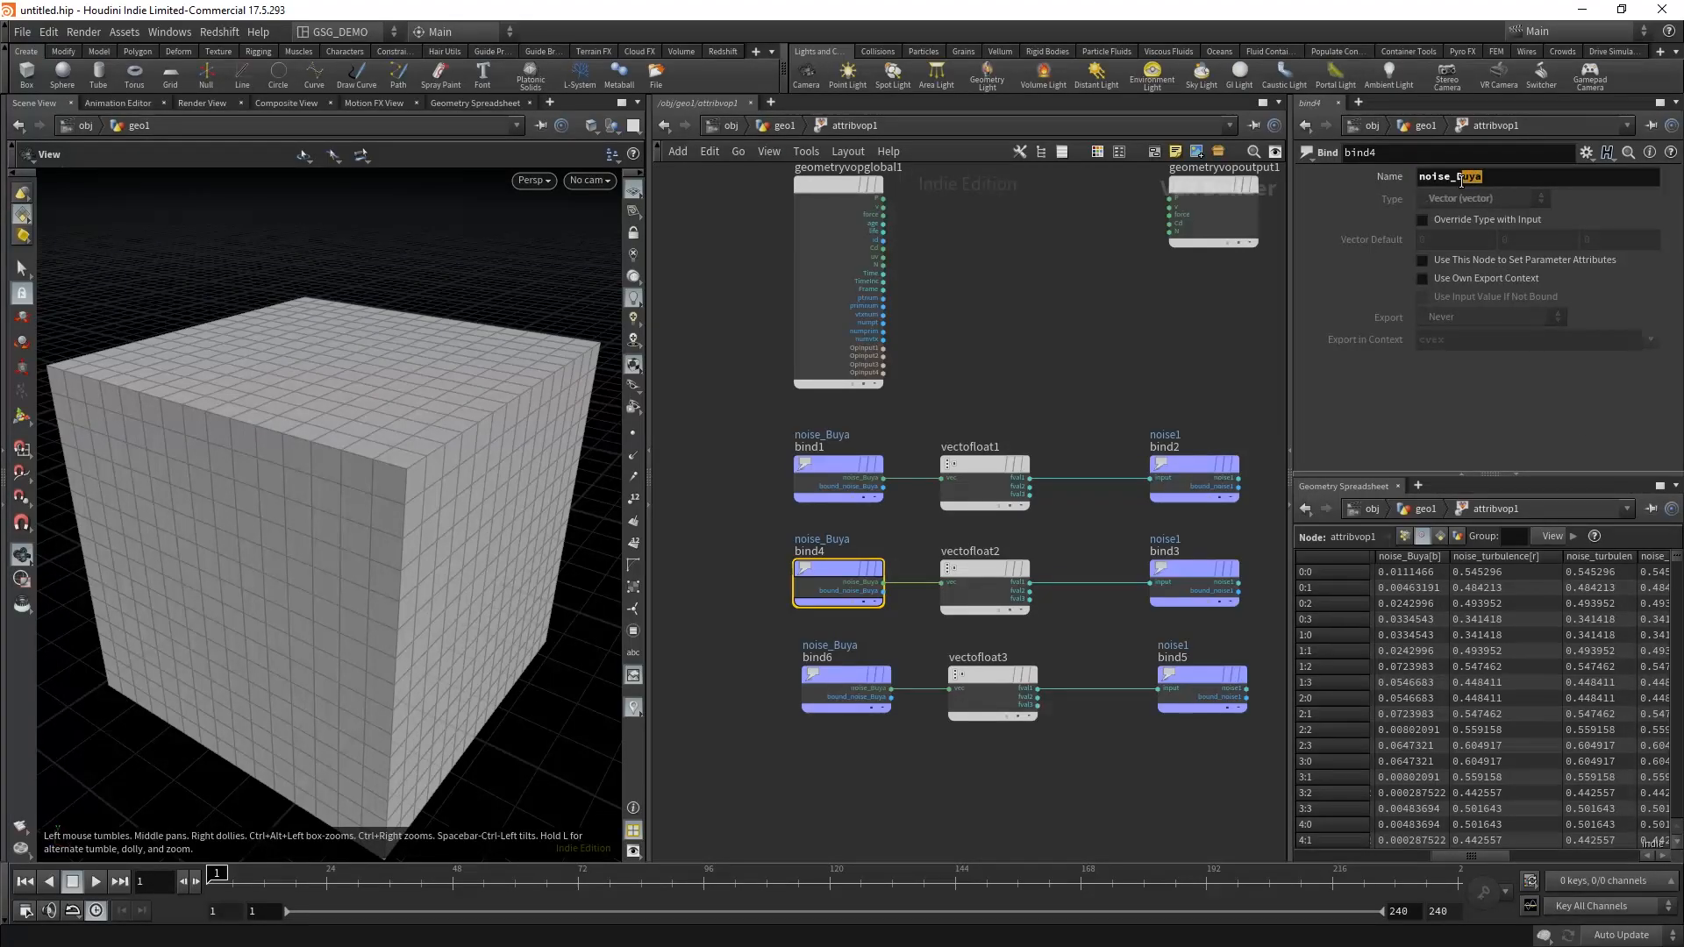
pyautogui.press('BackSpace')
pyautogui.press('BackSpace')
pyautogui.press('BackSpace')
pyautogui.press('BackSpace')
pyautogui.write('tur')
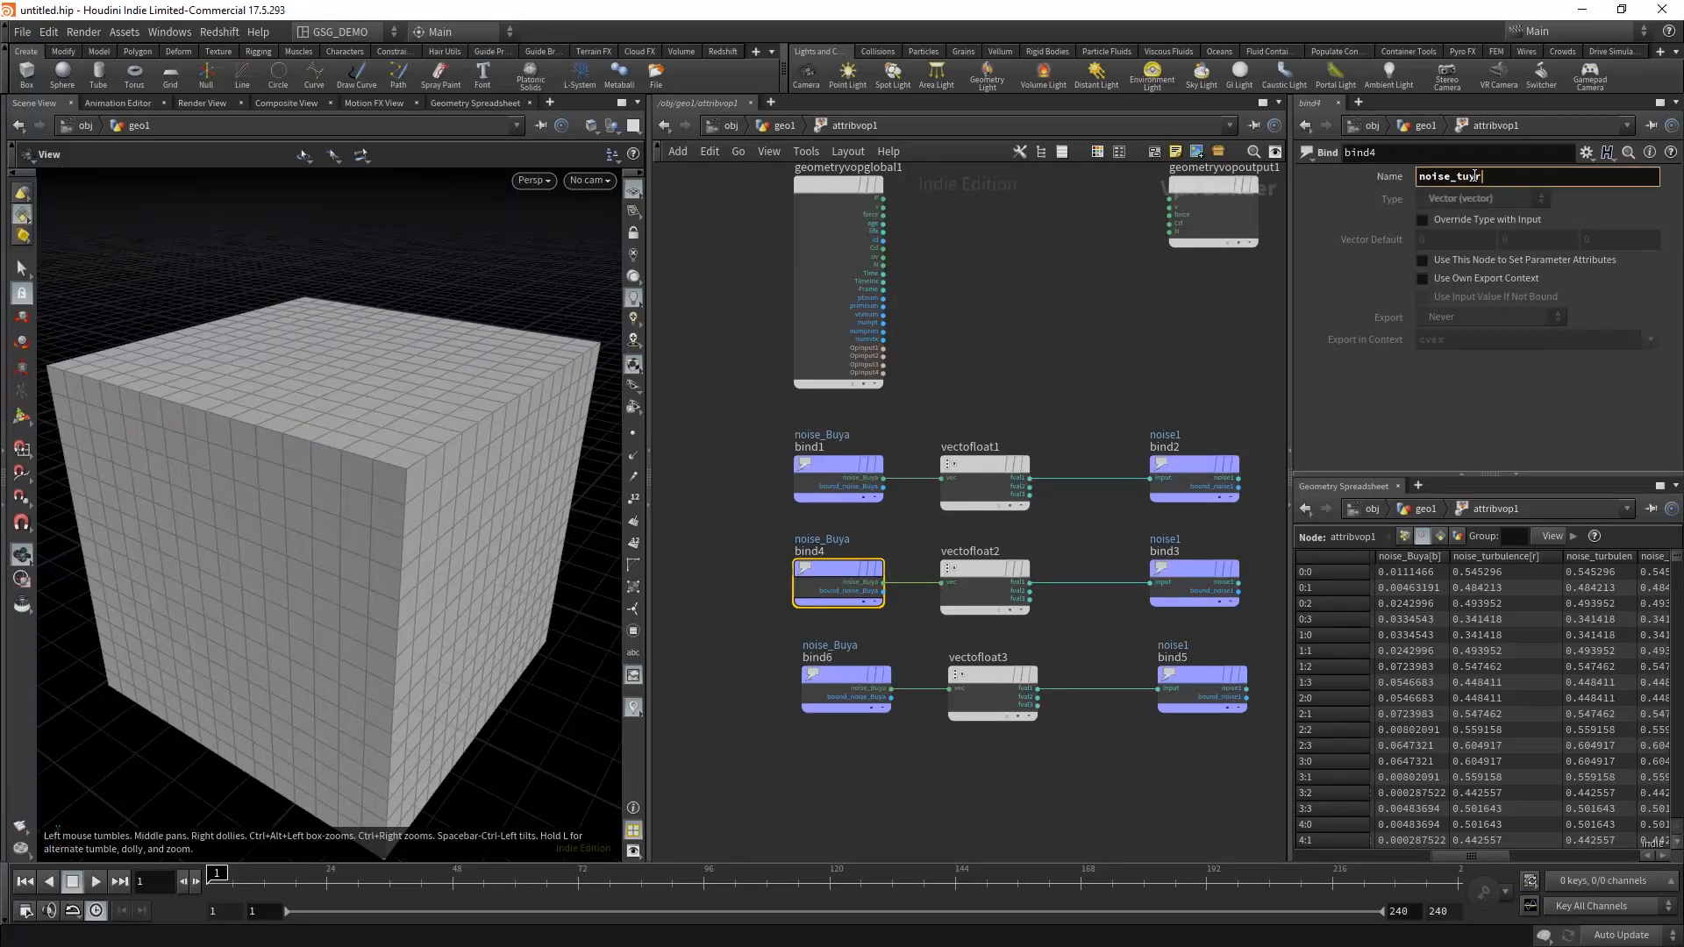
pyautogui.press('BackSpace')
pyautogui.write('rbulence')
pyautogui.press('Return')
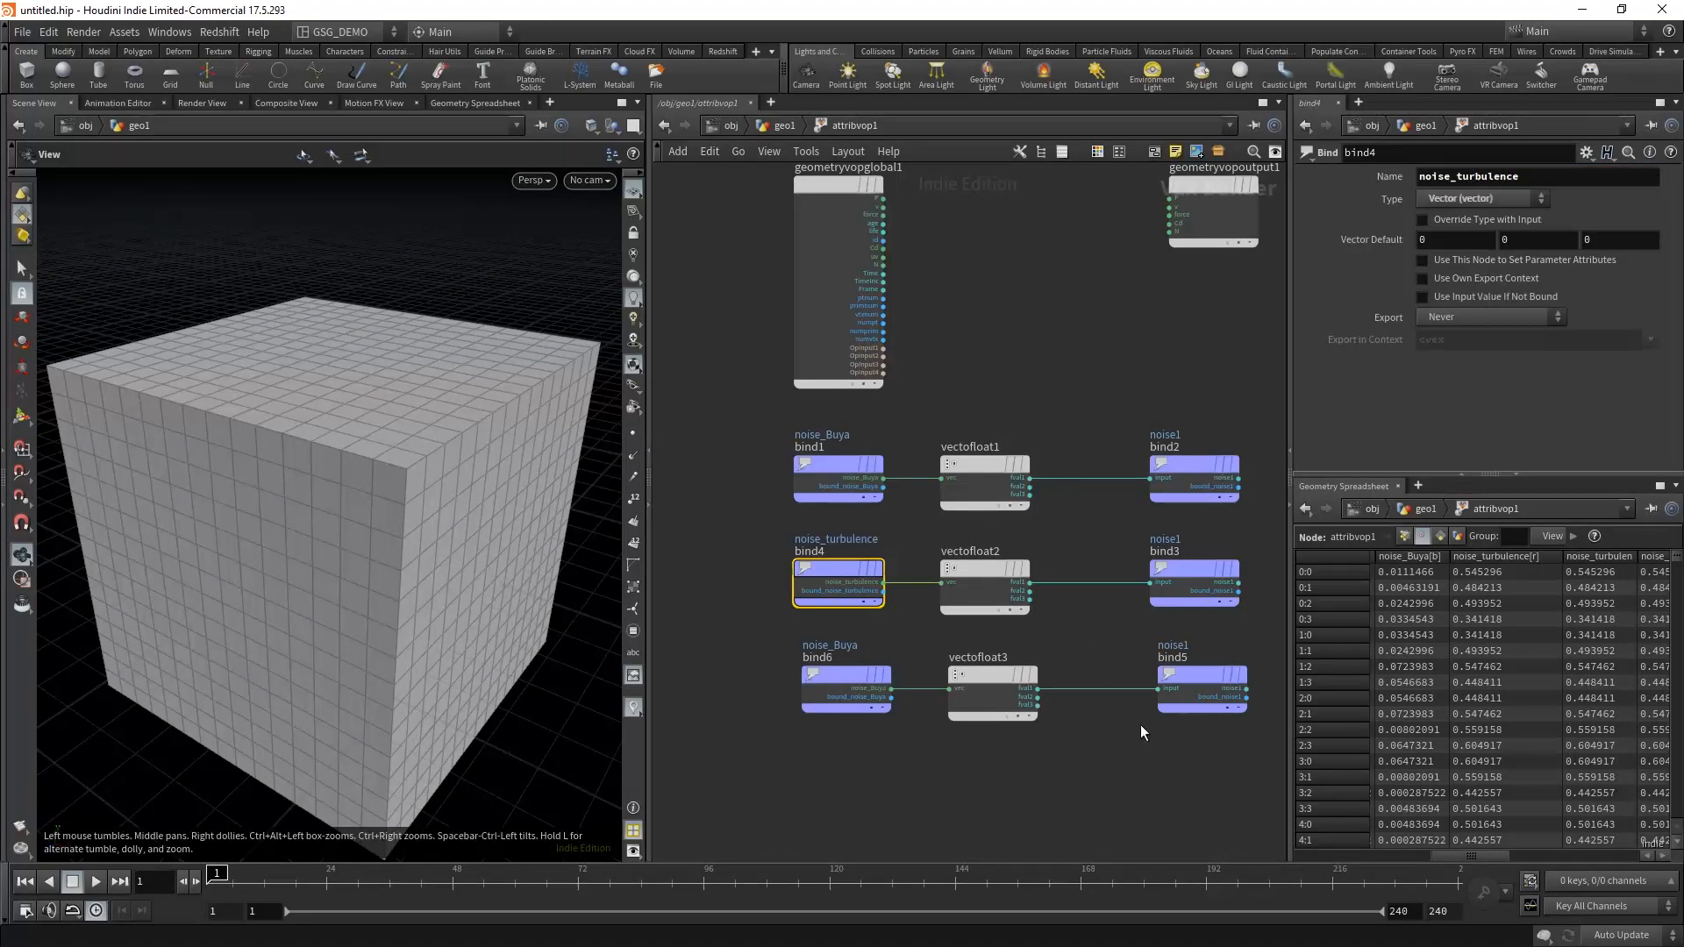
# Step: Set the middle row's output Bind name to noise2 and check the noise columns in the geometry spreadsheet
pyautogui.click(1179, 575)
pyautogui.click(1507, 174)
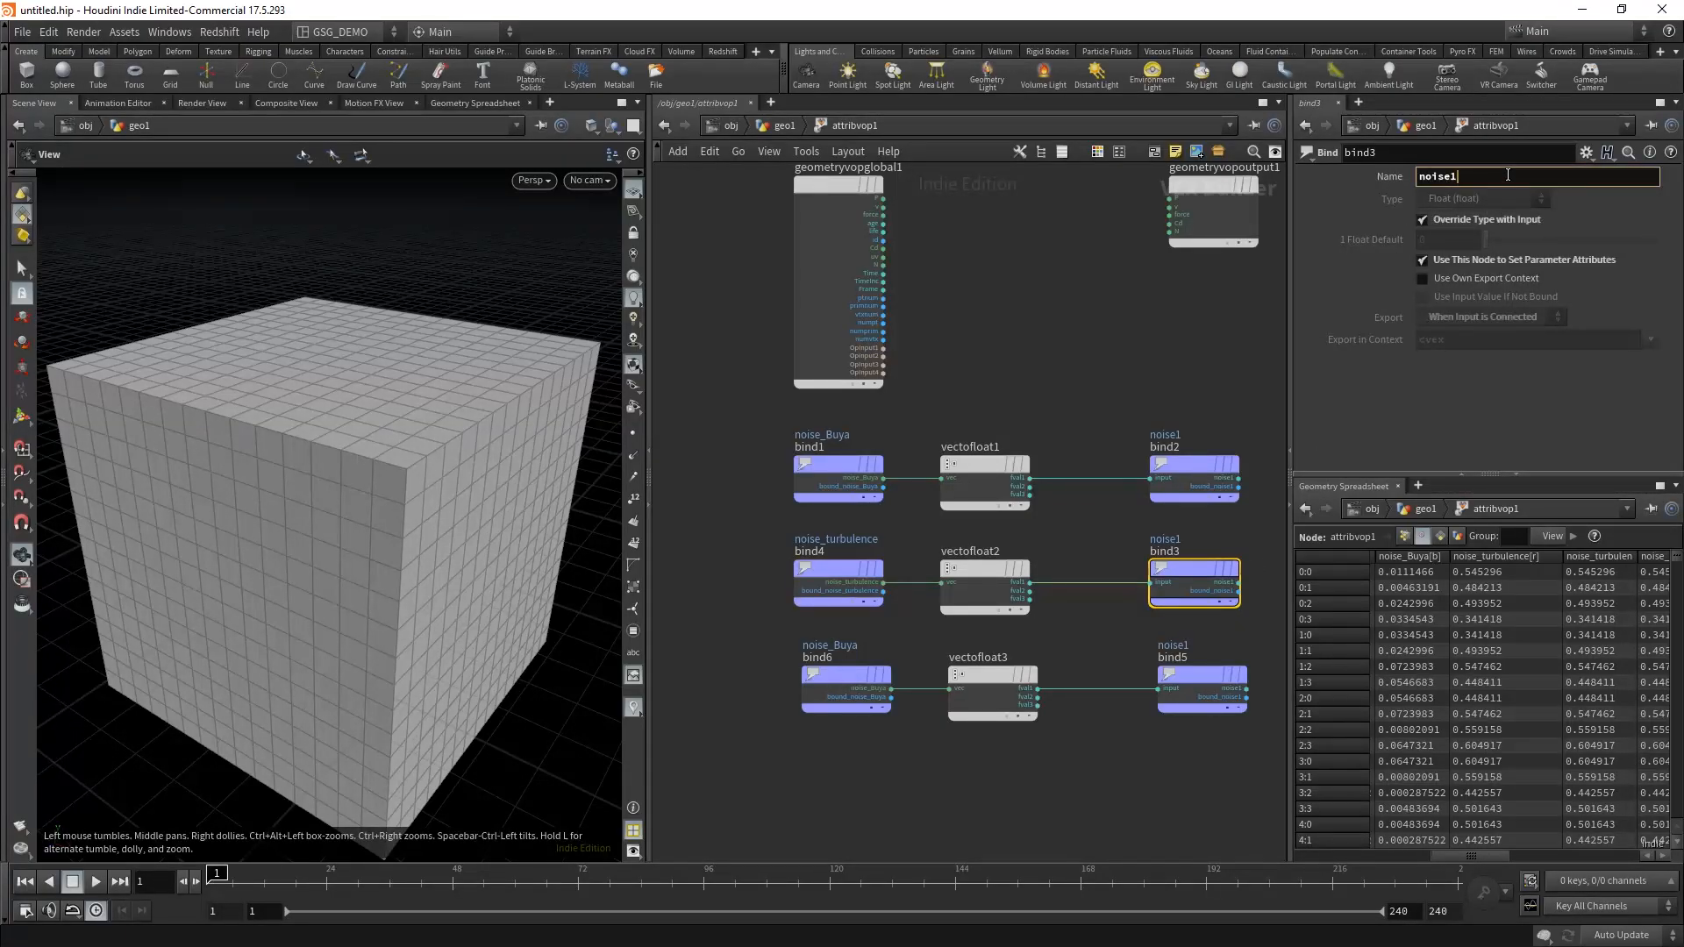
pyautogui.press('BackSpace')
pyautogui.write('2')
pyautogui.press('Return')
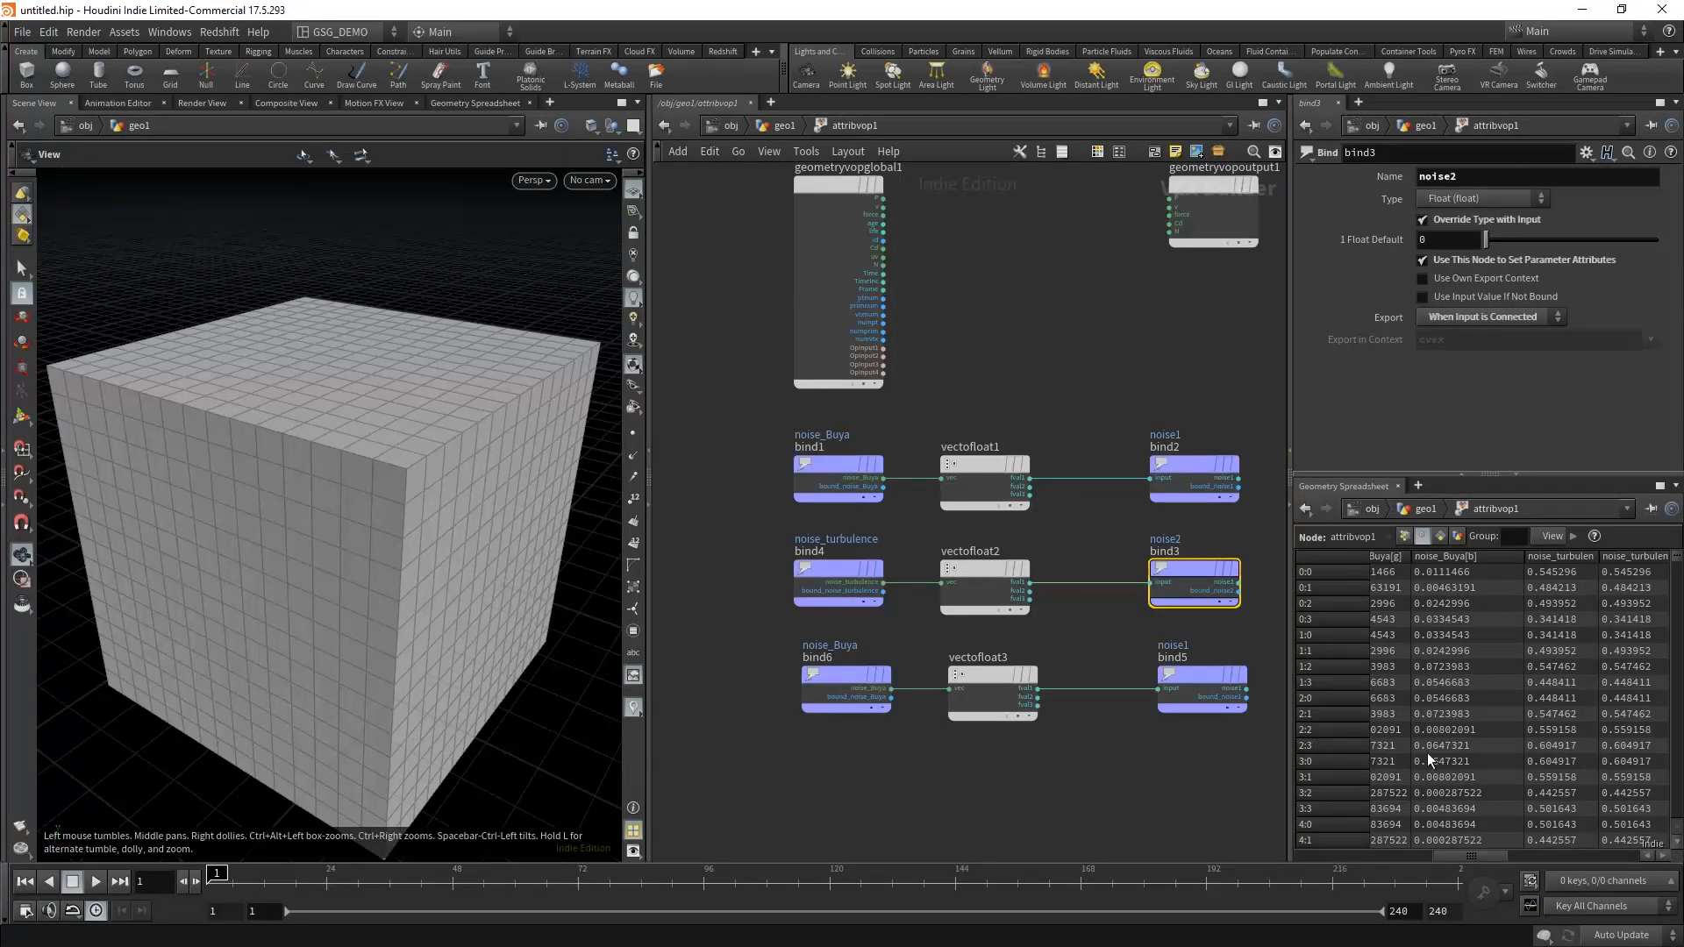
pyautogui.moveTo(1480, 860); pyautogui.dragTo(1407, 852)
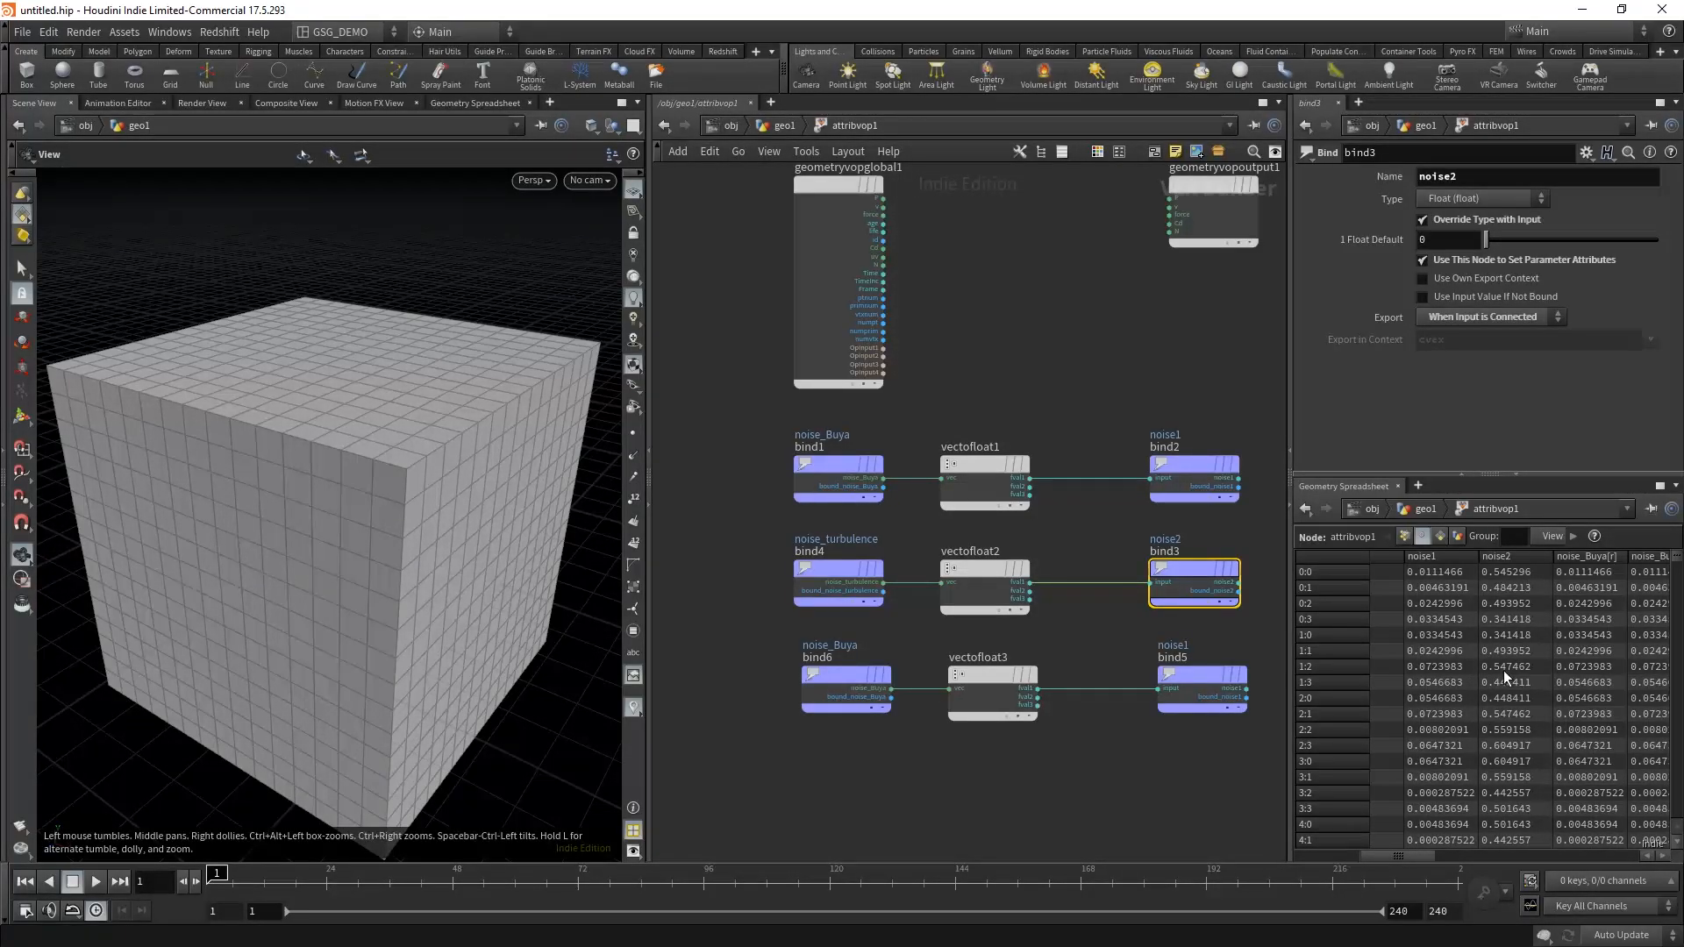
# Step: Rename the attribute of the lowest row's source Bind to noise_VLNoise, matching its geometry spreadsheet column
pyautogui.click(846, 682)
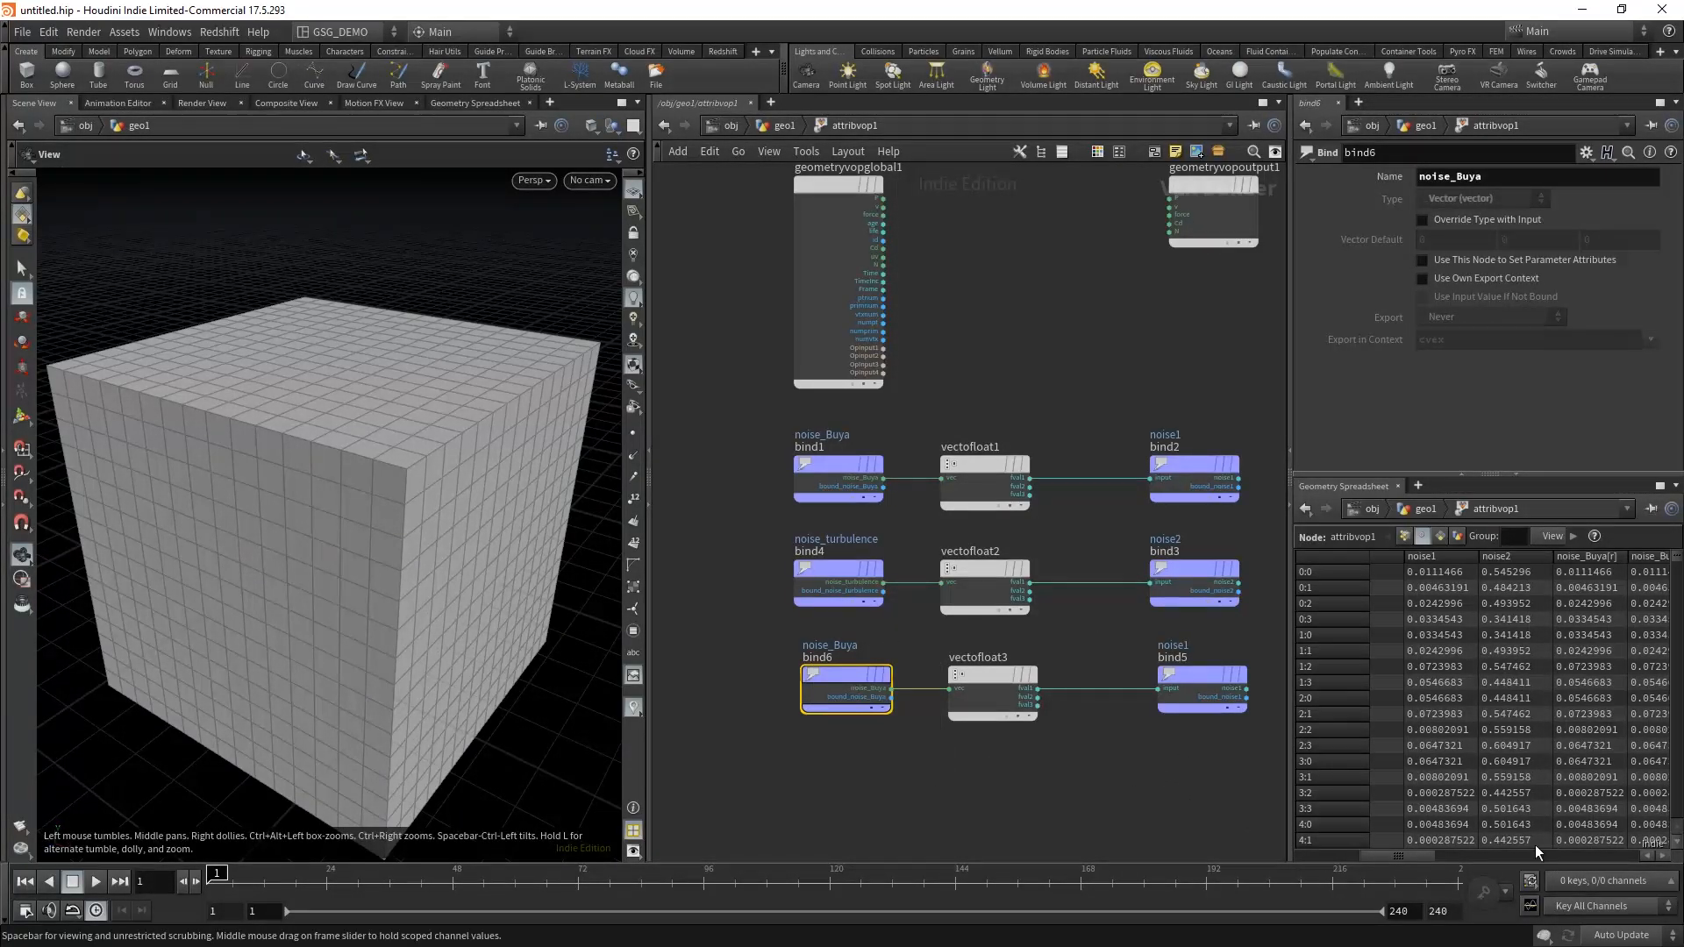
pyautogui.moveTo(1417, 857); pyautogui.dragTo(1561, 866)
pyautogui.moveTo(1486, 181); pyautogui.dragTo(1460, 182)
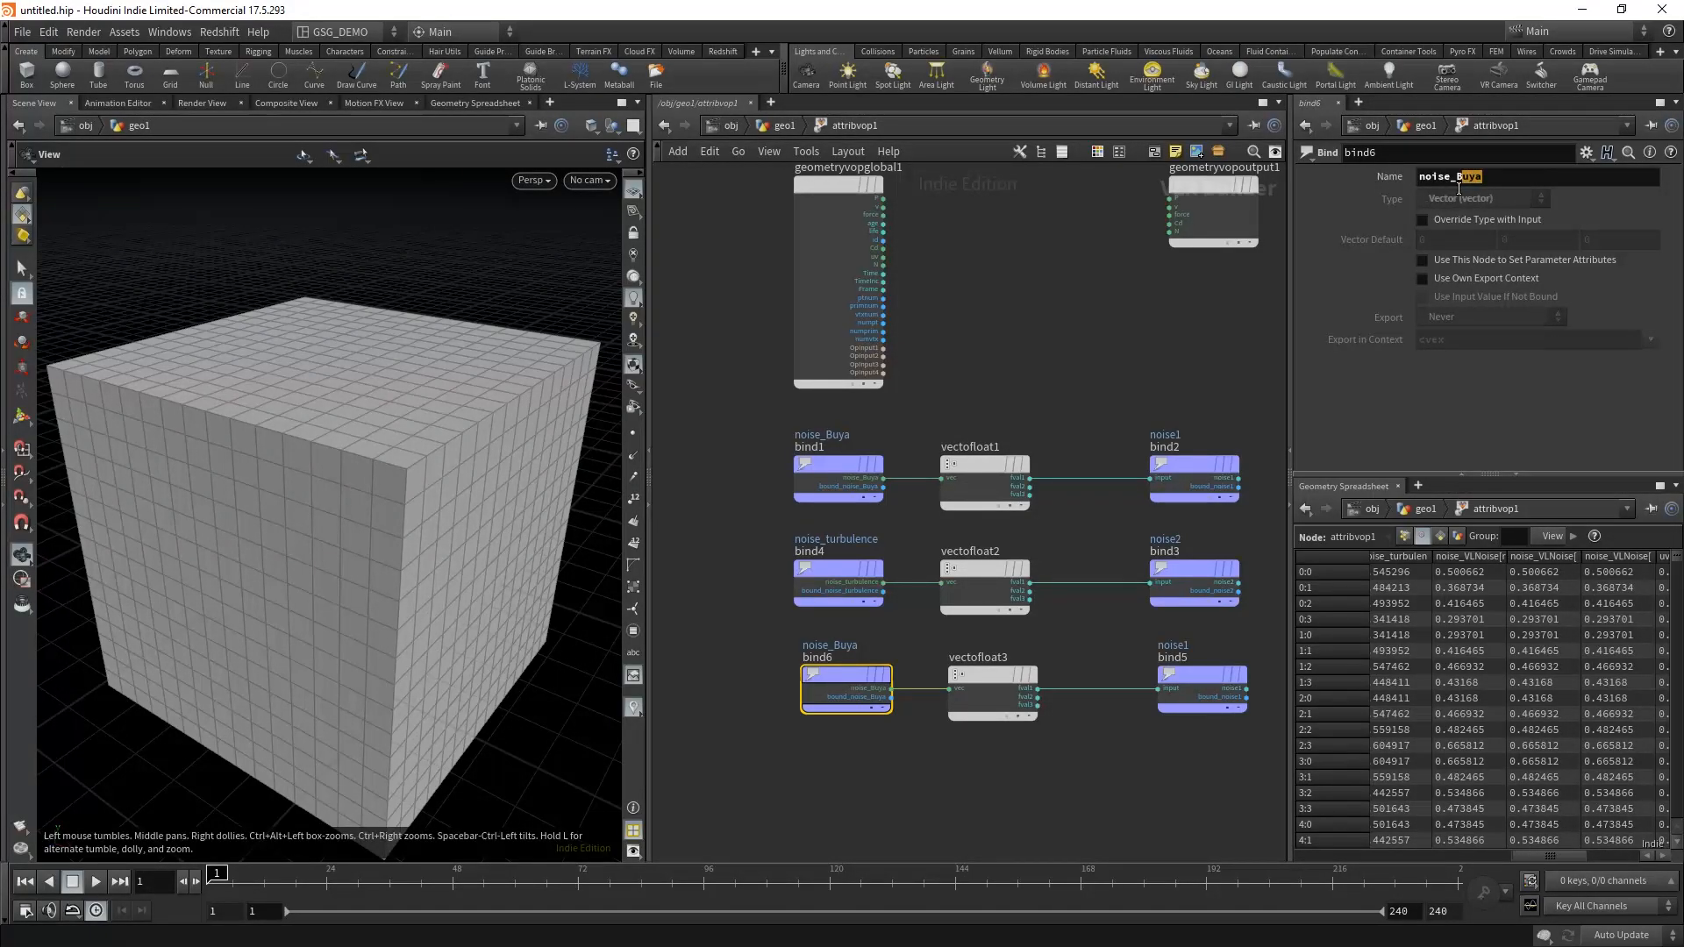
pyautogui.press('BackSpace')
pyautogui.write('VLNoise')
pyautogui.press('Return')
# Step: Set the lowest row's output Bind name to noise3 and check the noise columns in the geometry spreadsheet
pyautogui.moveTo(1198, 767); pyautogui.dragTo(1260, 656)
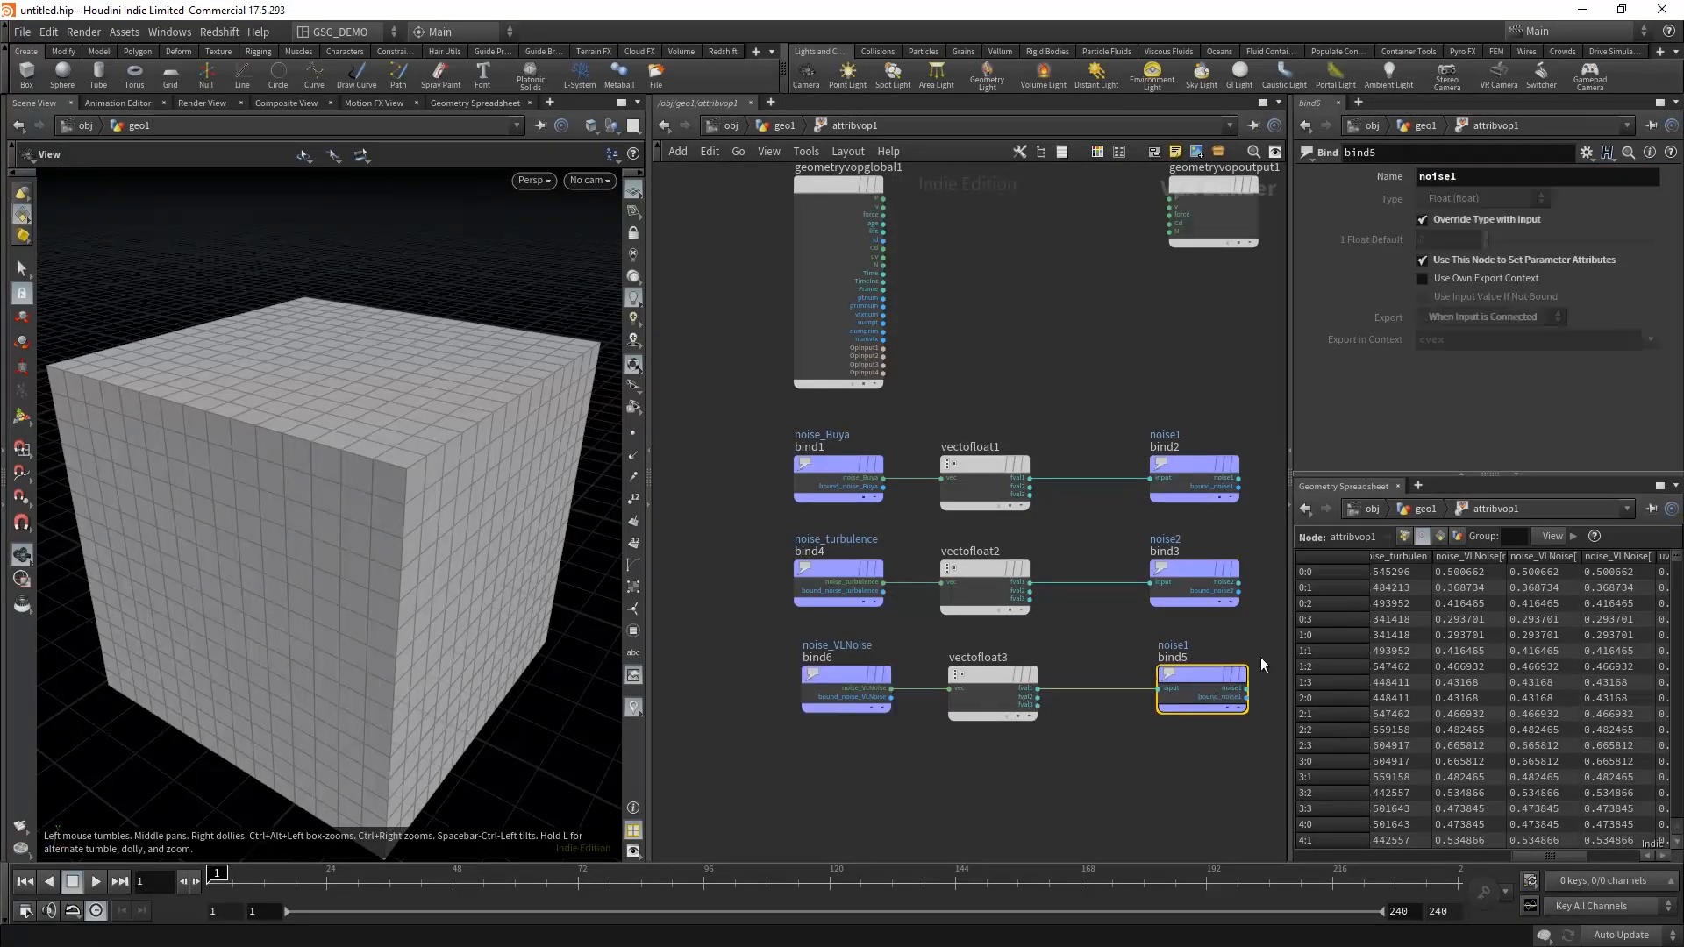
pyautogui.click(1482, 177)
pyautogui.press('Return')
pyautogui.moveTo(1550, 856); pyautogui.dragTo(1407, 854)
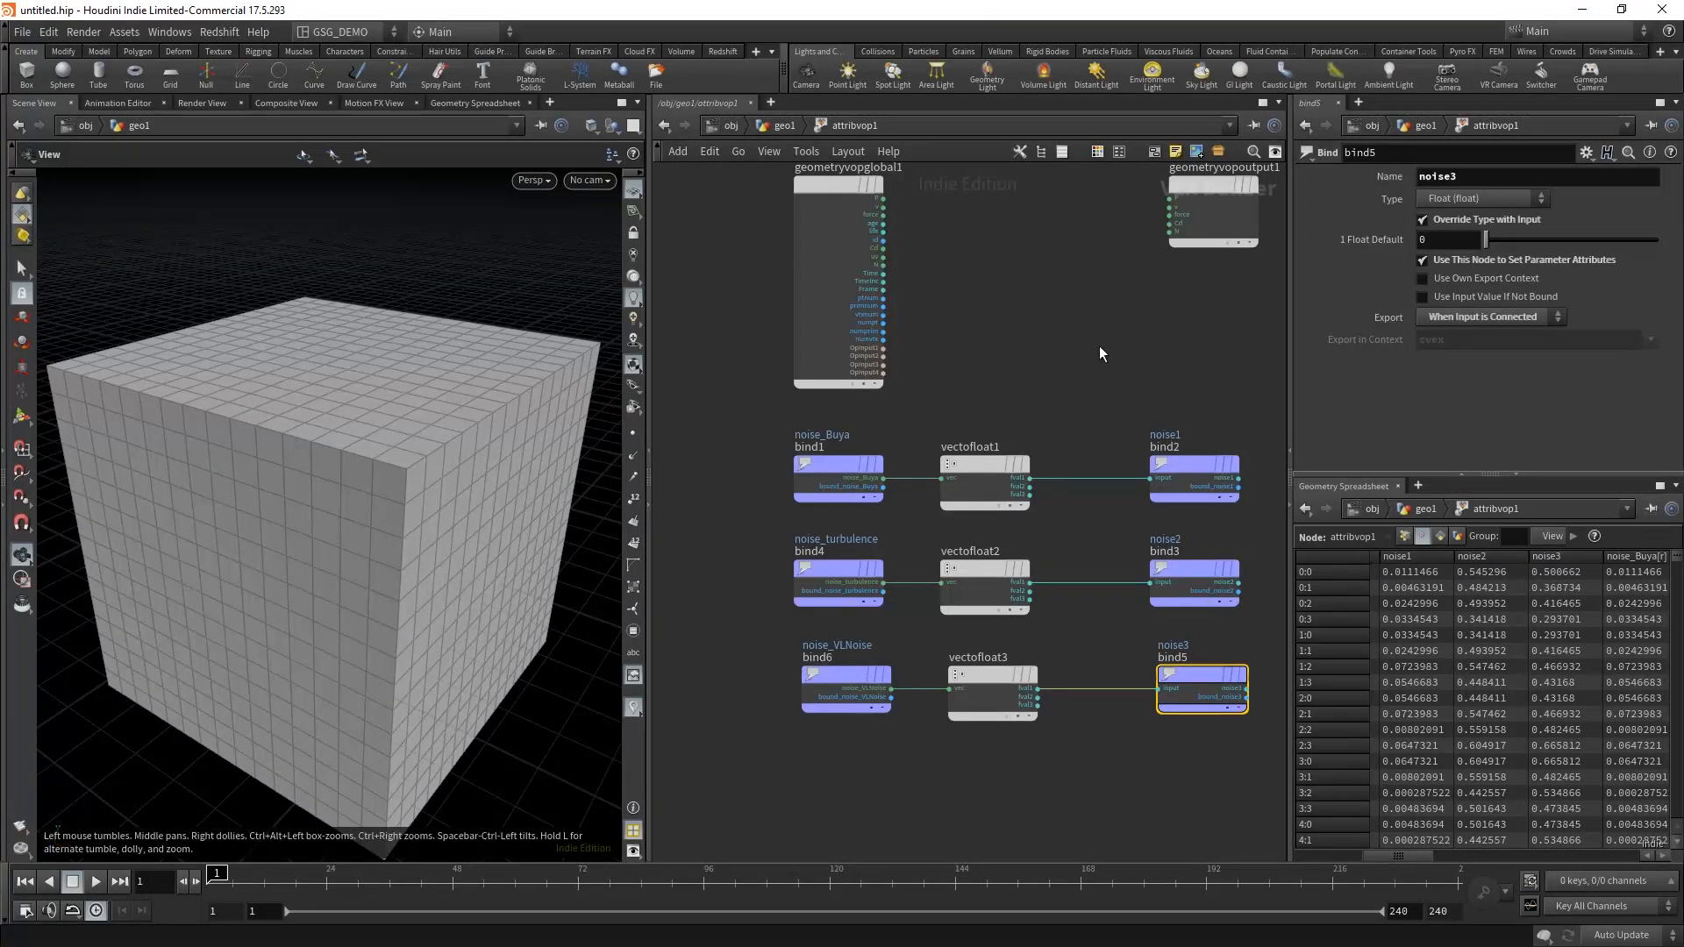
# Step: Return to the geo1 network, move the IN_BASE_CUBE null lower, and display the attribvop1 node
pyautogui.click(781, 127)
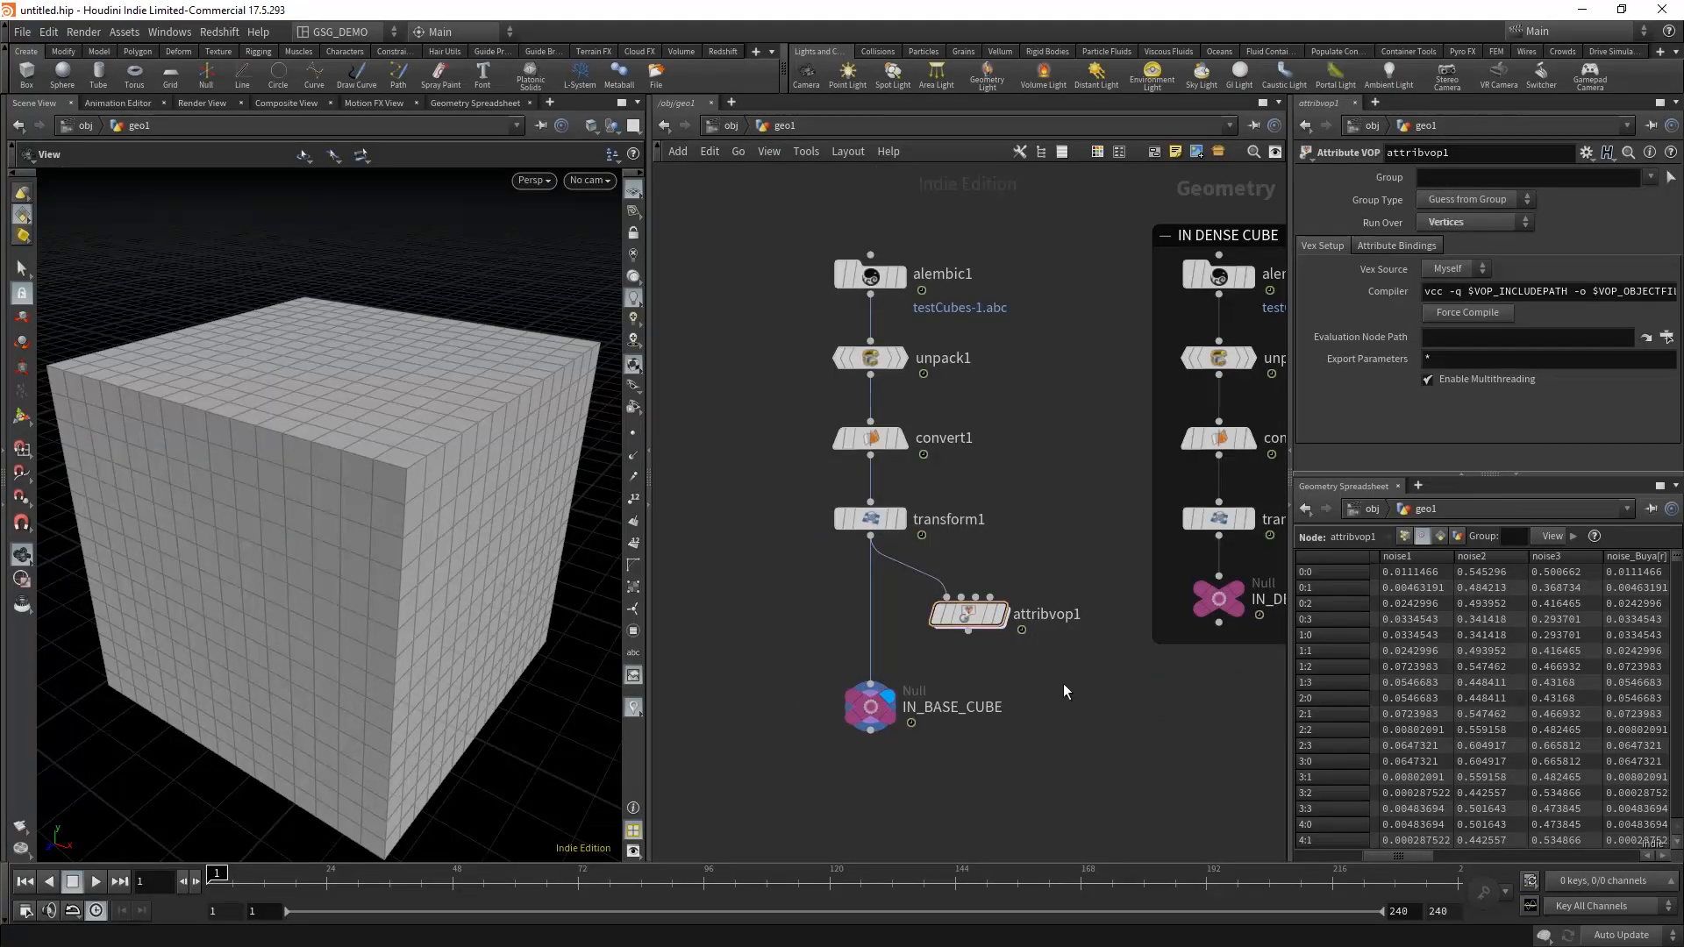
pyautogui.moveTo(886, 661); pyautogui.dragTo(887, 723)
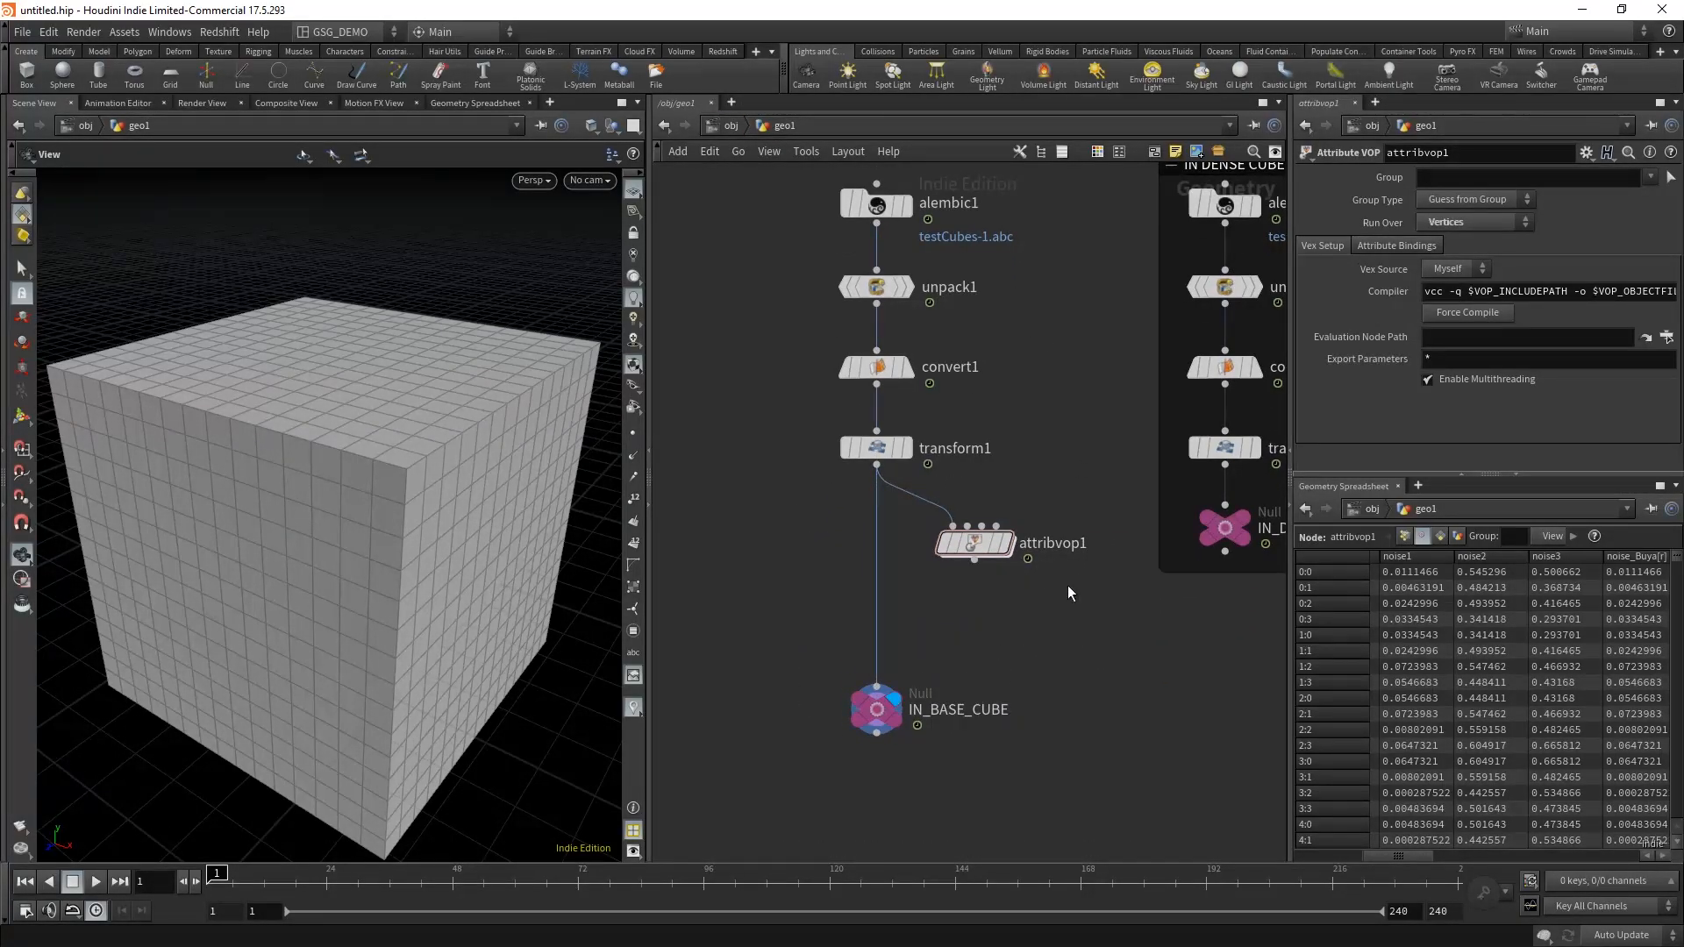
pyautogui.click(1005, 549)
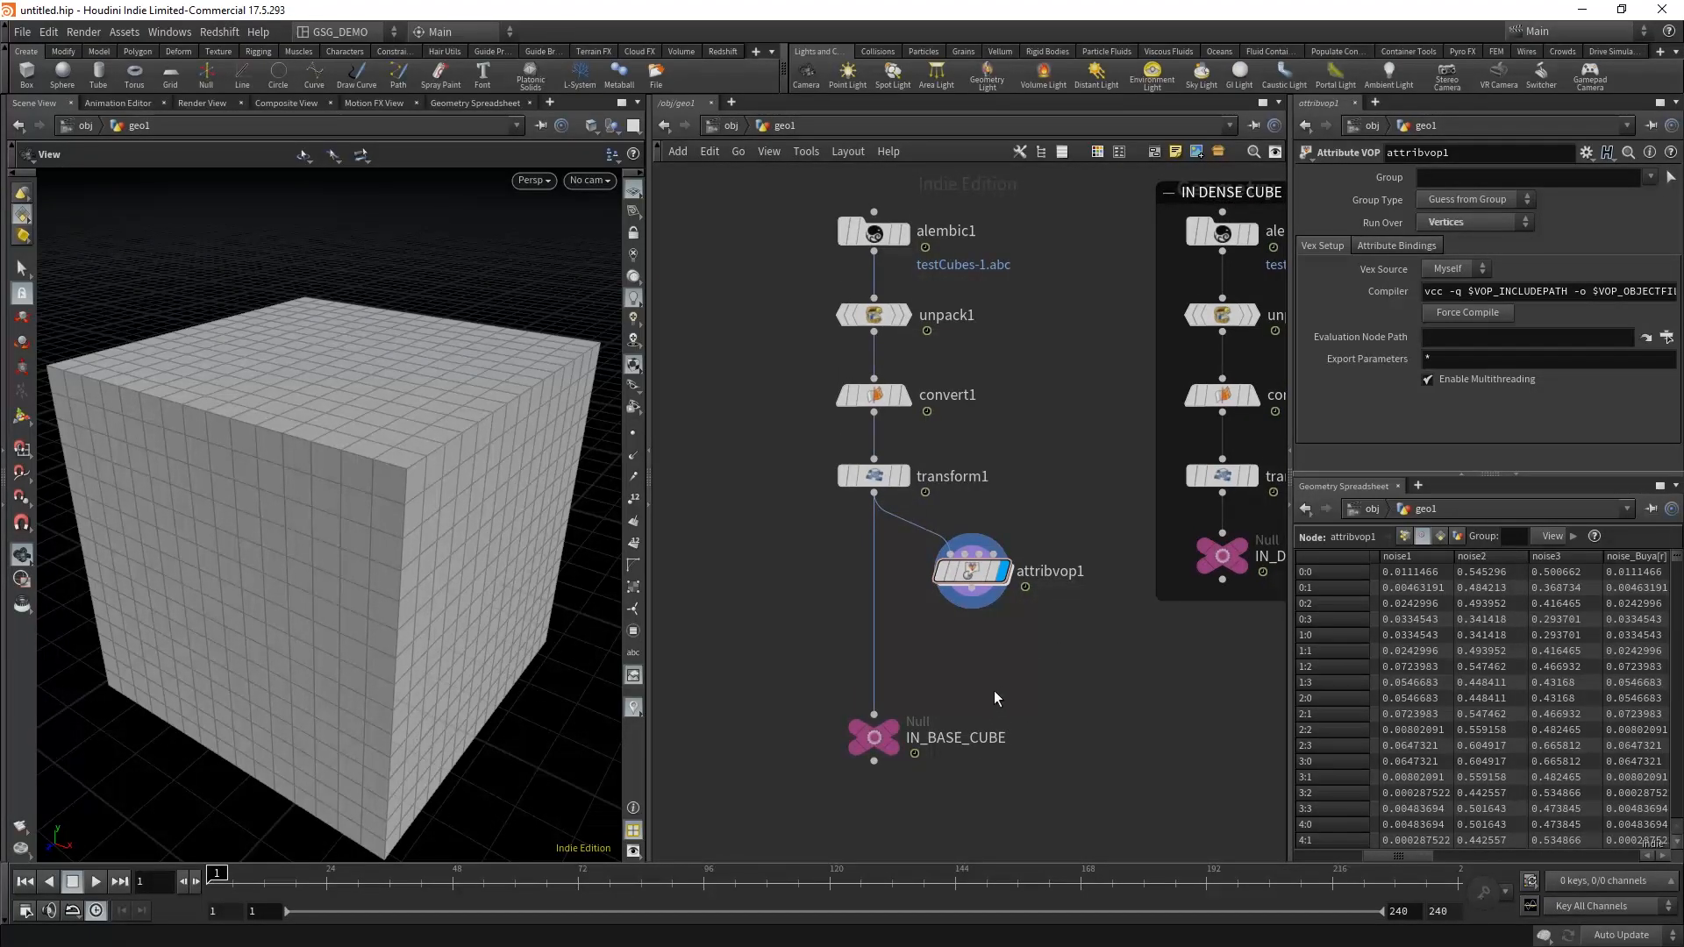
# Step: Add a Vertex Wrangle on the opposite side of the base cube chain from attribvop1, at the same height
pyautogui.press('Tab')
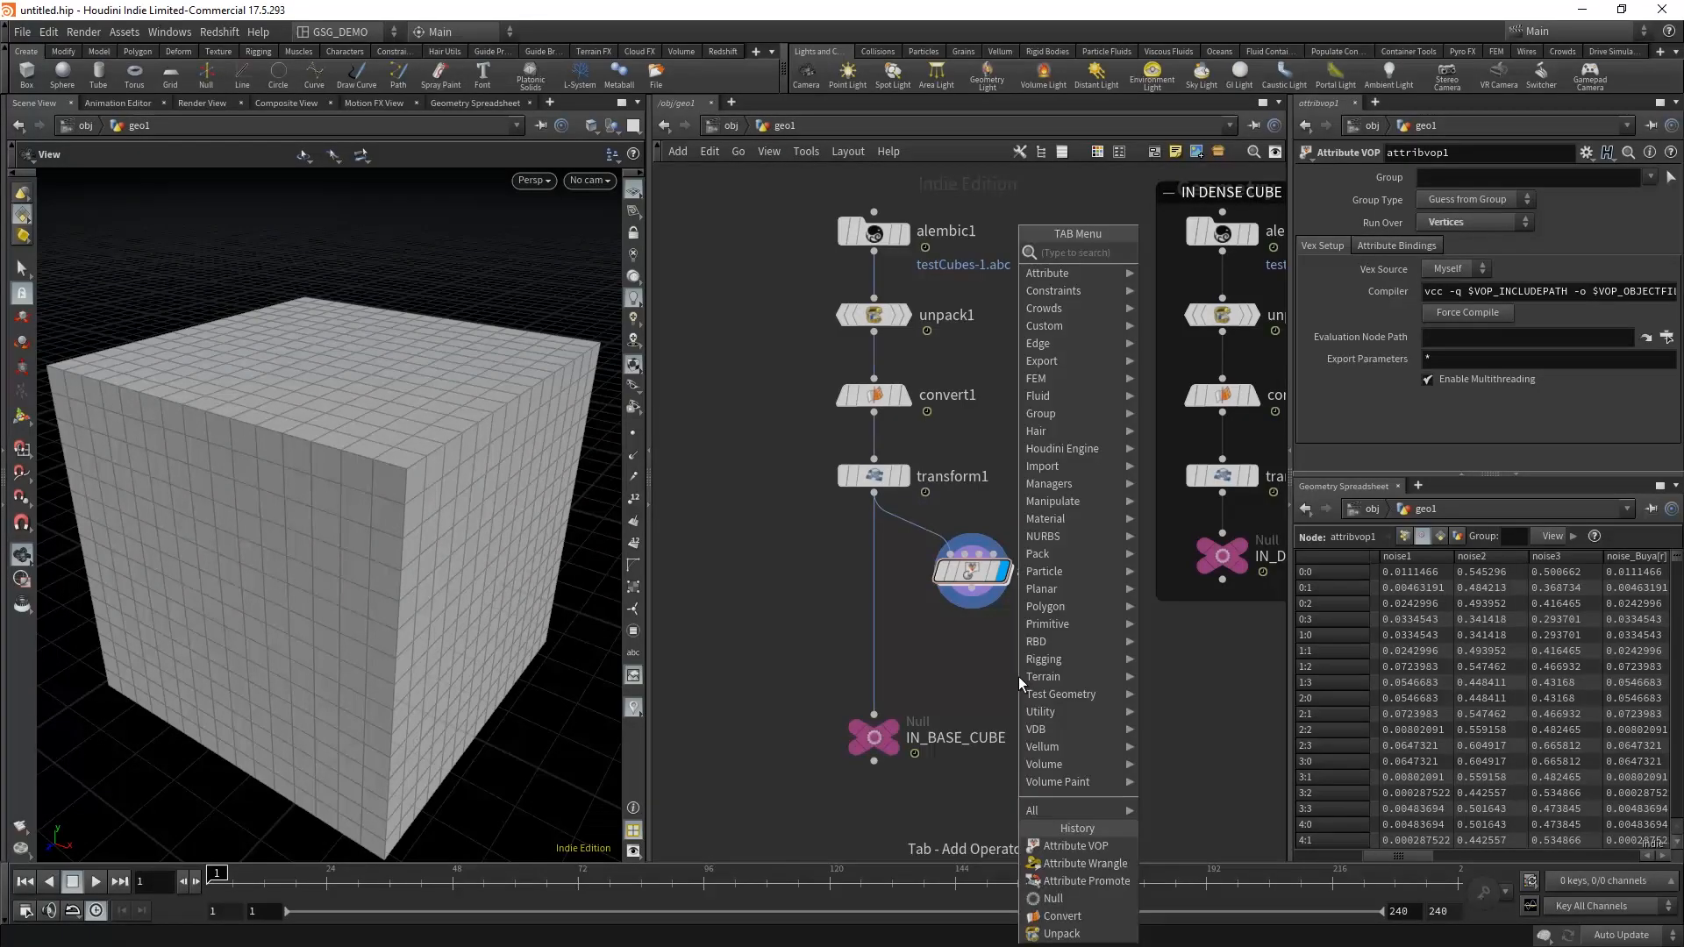
pyautogui.write('wrag')
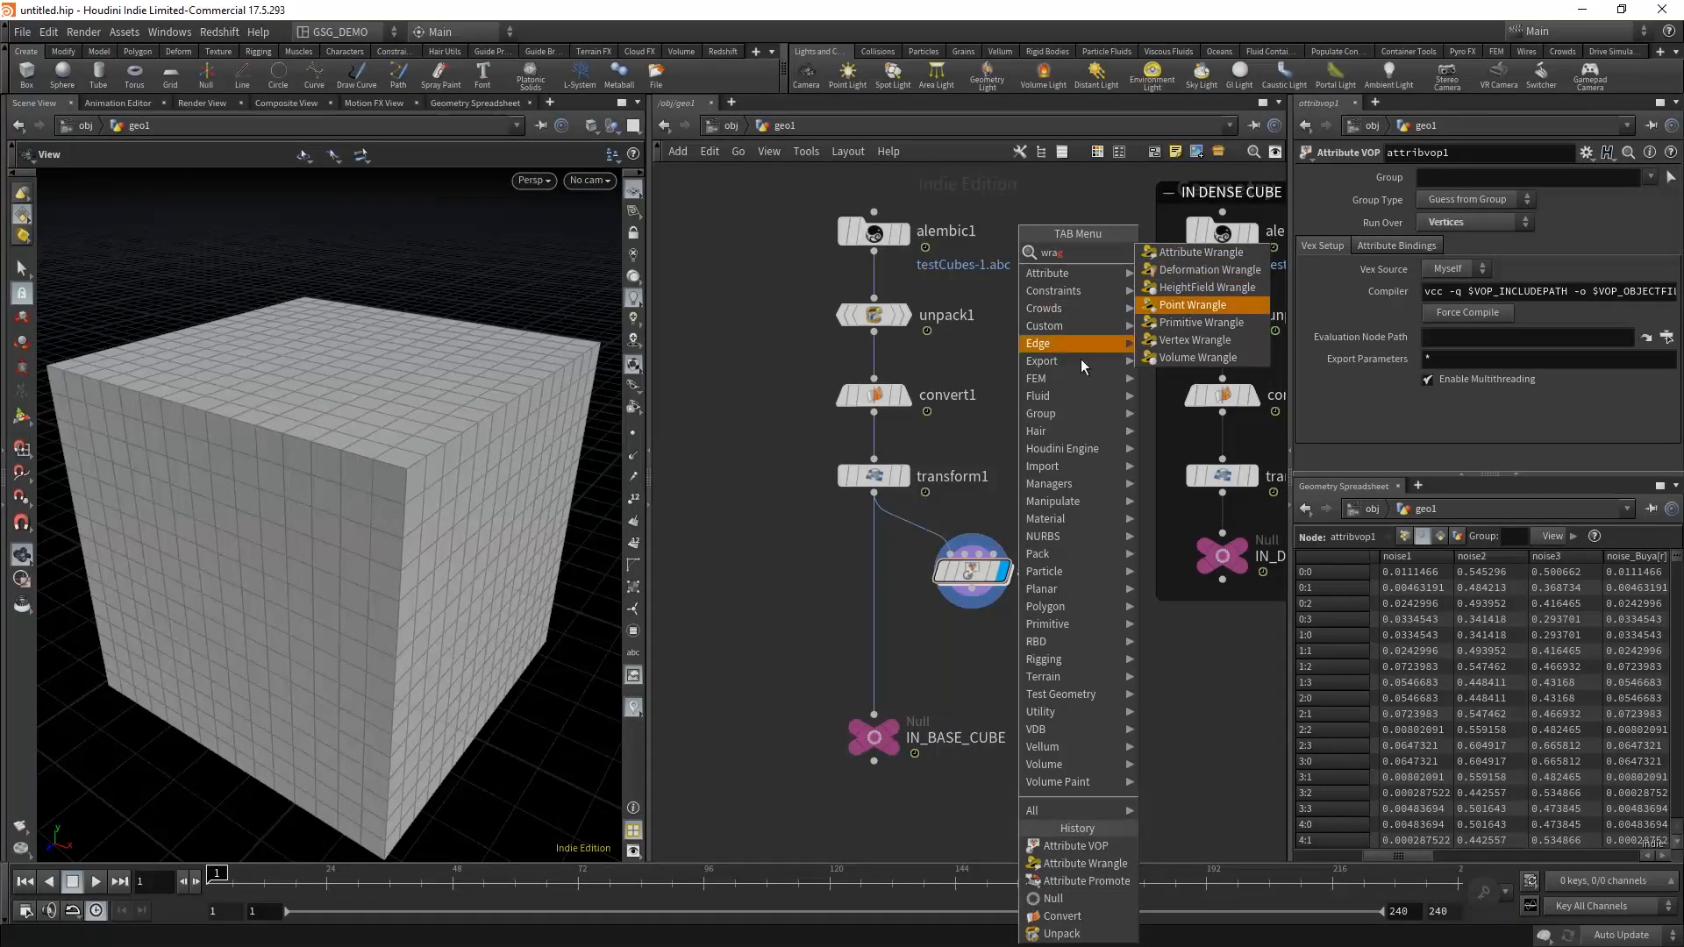
pyautogui.click(1209, 345)
pyautogui.click(772, 557)
pyautogui.moveTo(809, 514); pyautogui.dragTo(711, 674)
pyautogui.moveTo(770, 583); pyautogui.dragTo(746, 574)
pyautogui.click(758, 627)
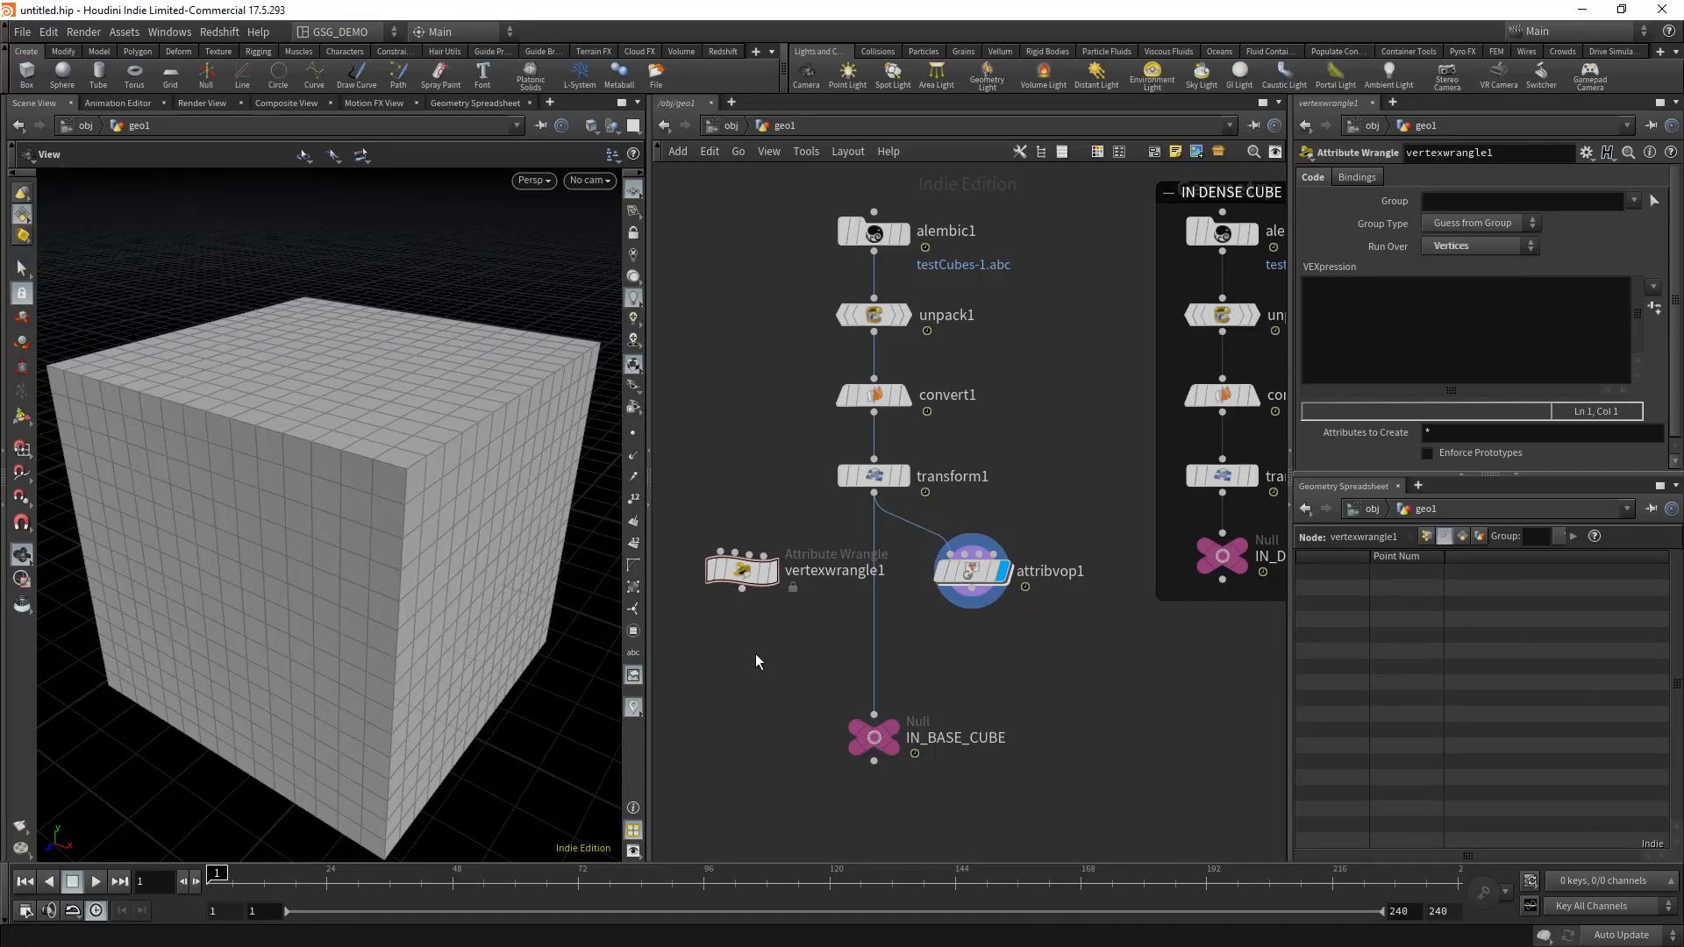
pyautogui.press('Tab')
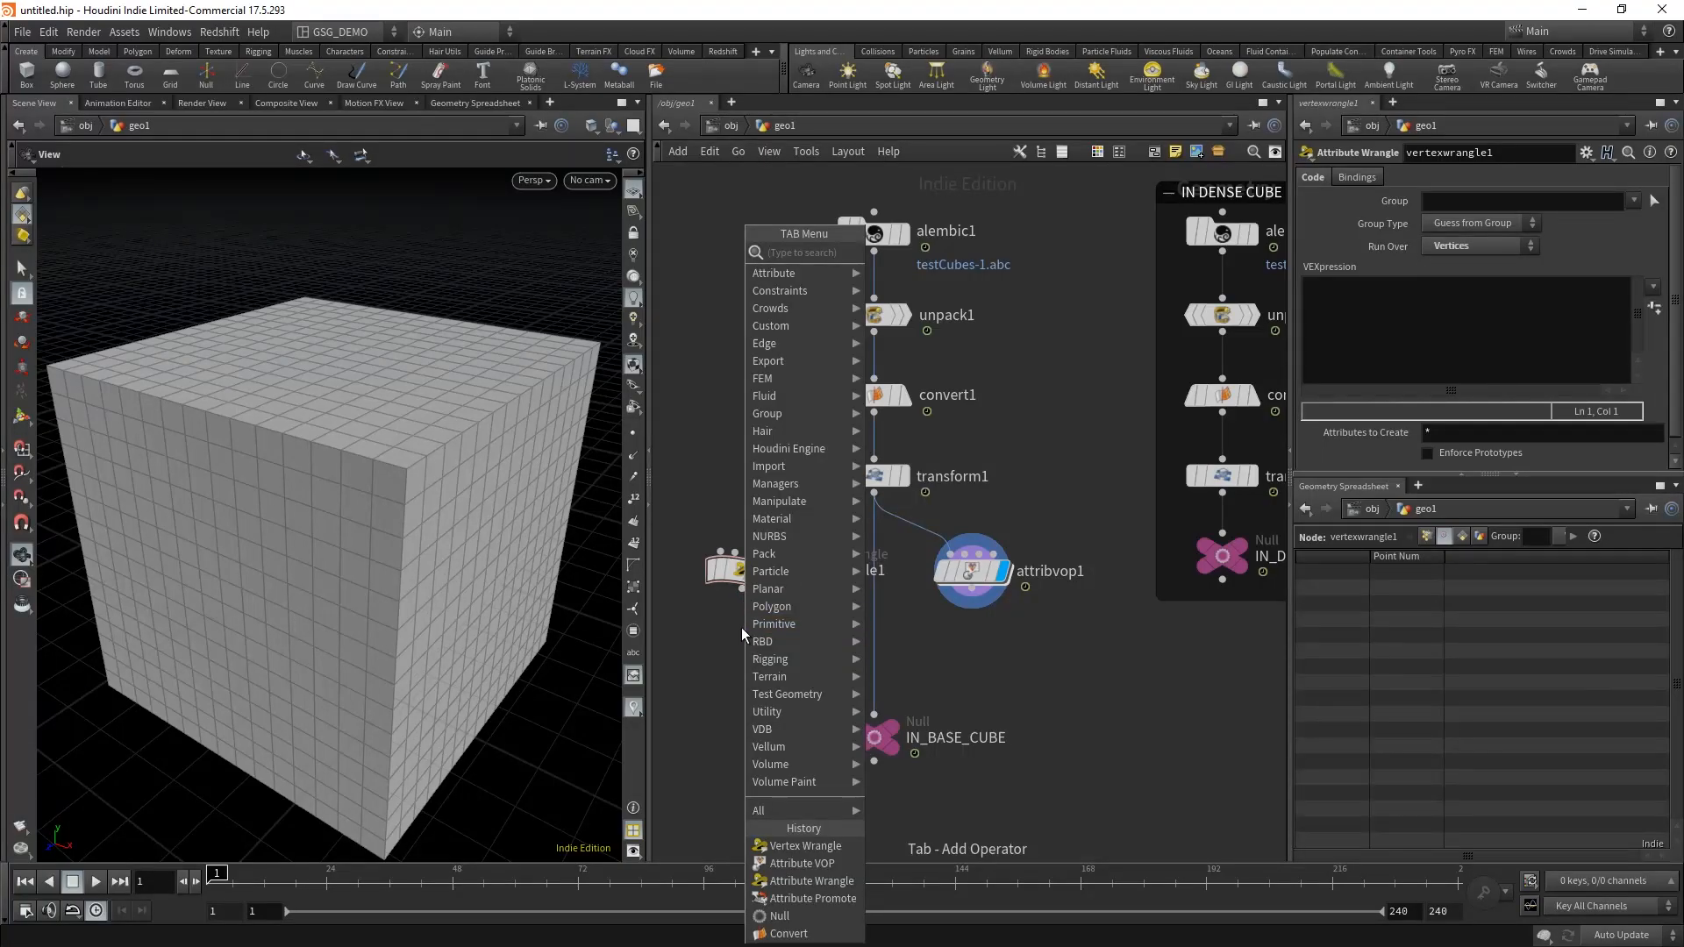
pyautogui.write('atra')
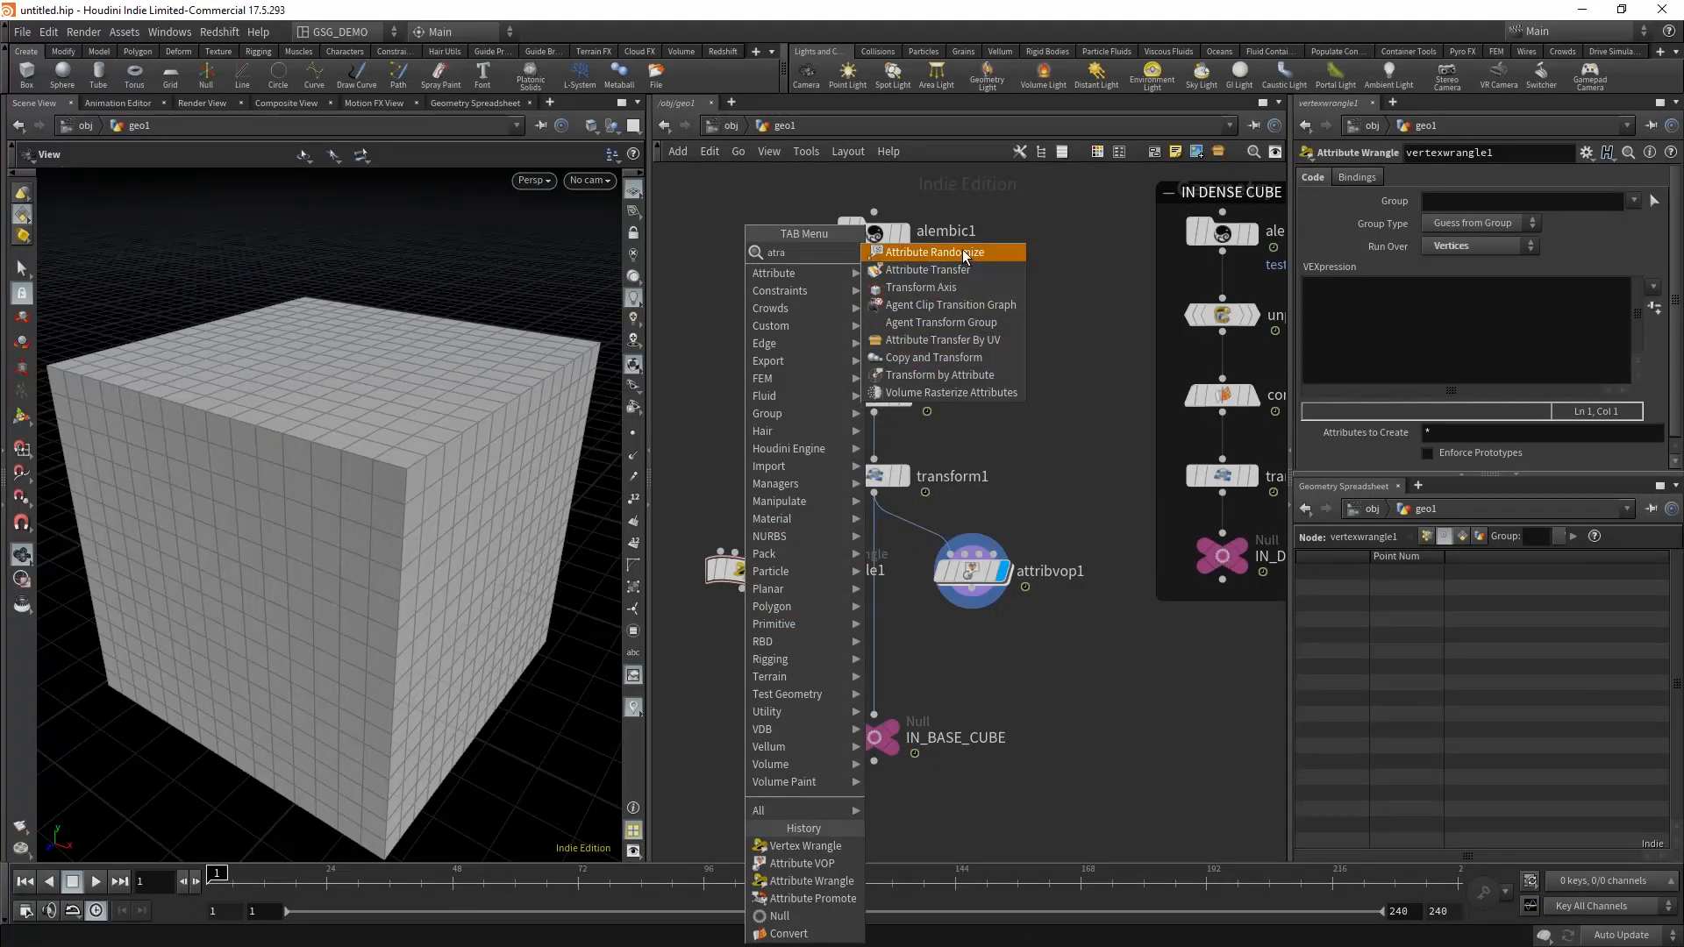
pyautogui.write('wr')
pyautogui.click(714, 394)
# Step: Add an Attribute Wrangle below vertexwrangle1 and set it to run over Vertices
pyautogui.press('Tab')
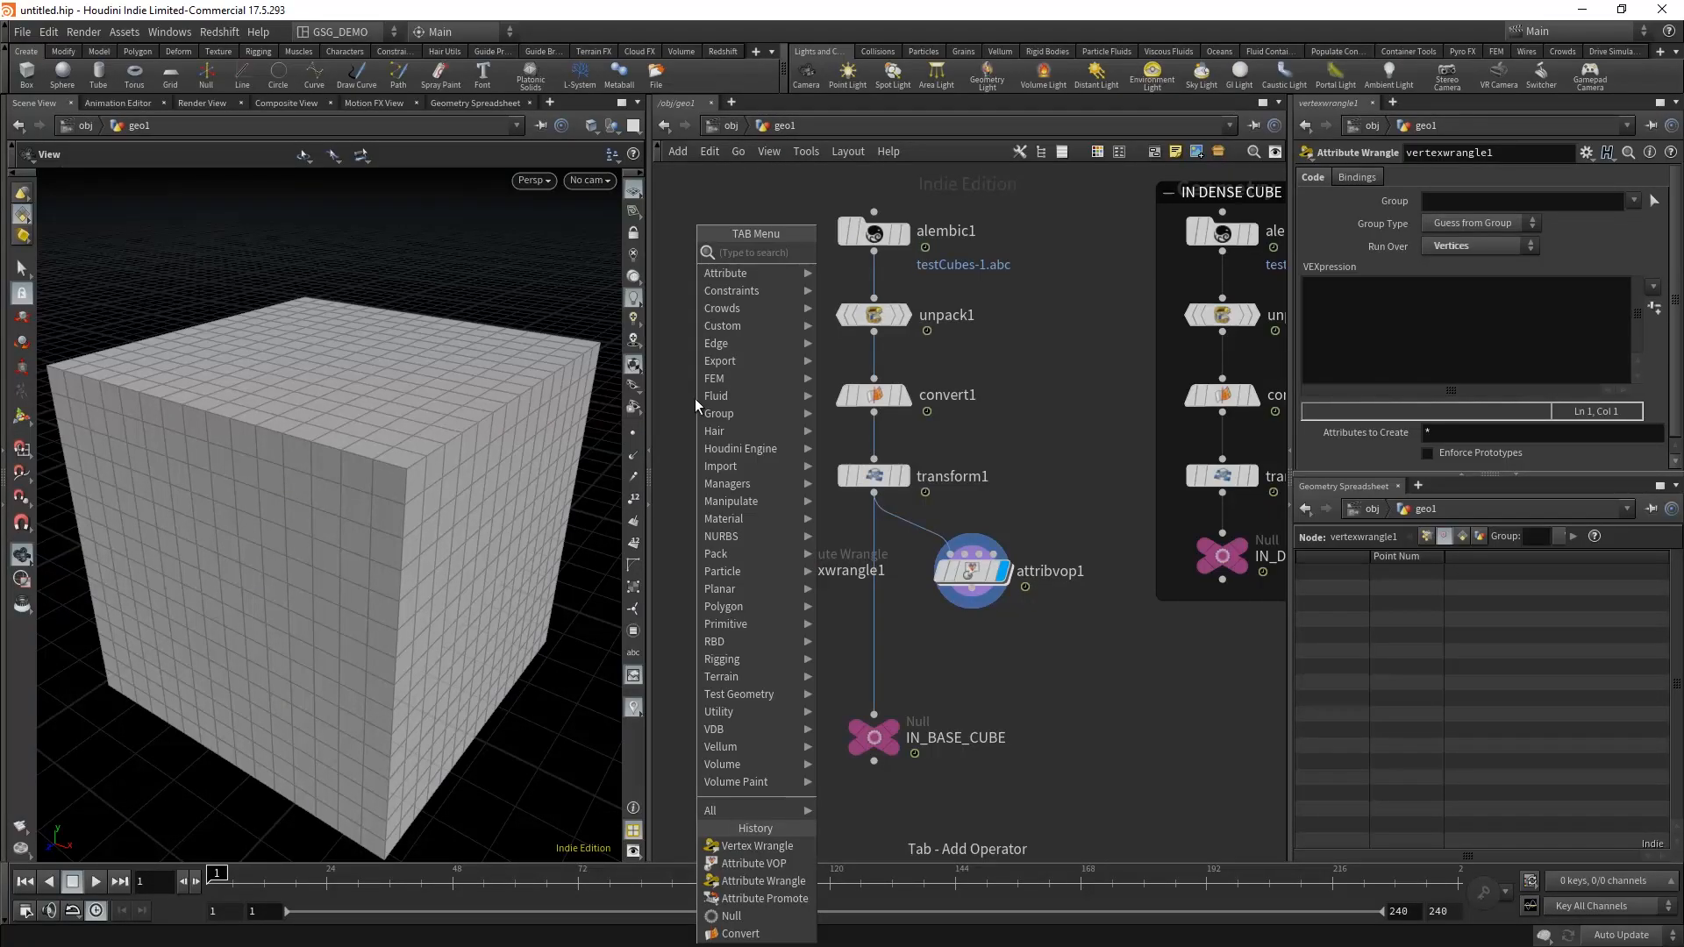
pyautogui.write('atwr')
pyautogui.click(910, 255)
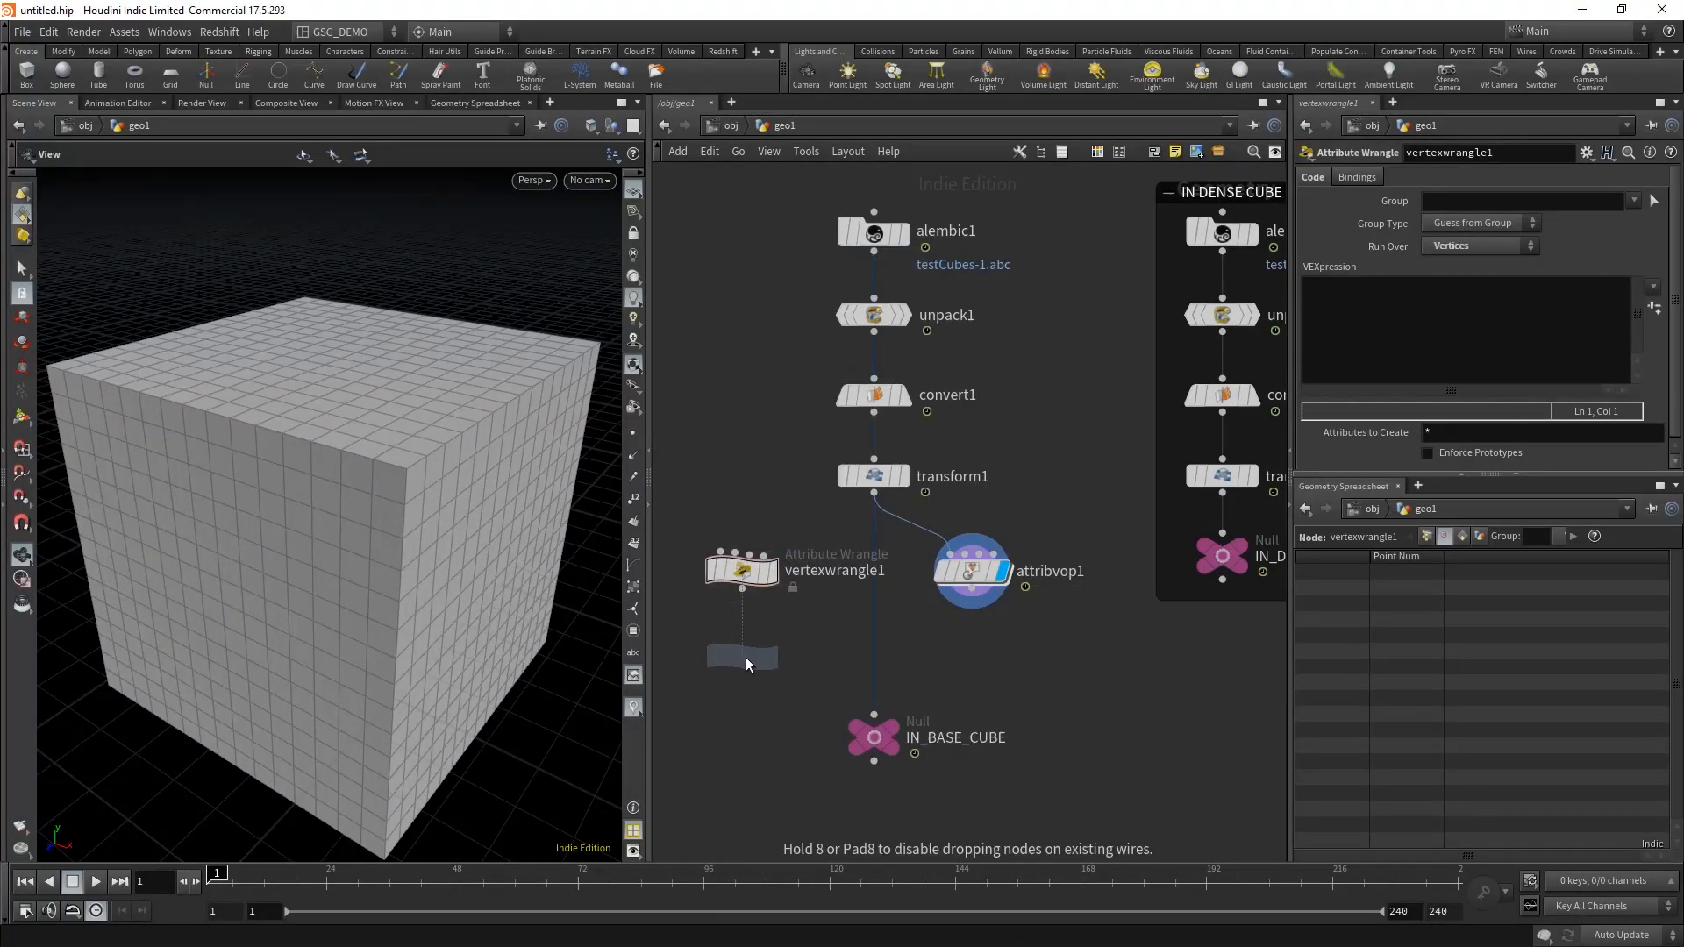
pyautogui.click(771, 677)
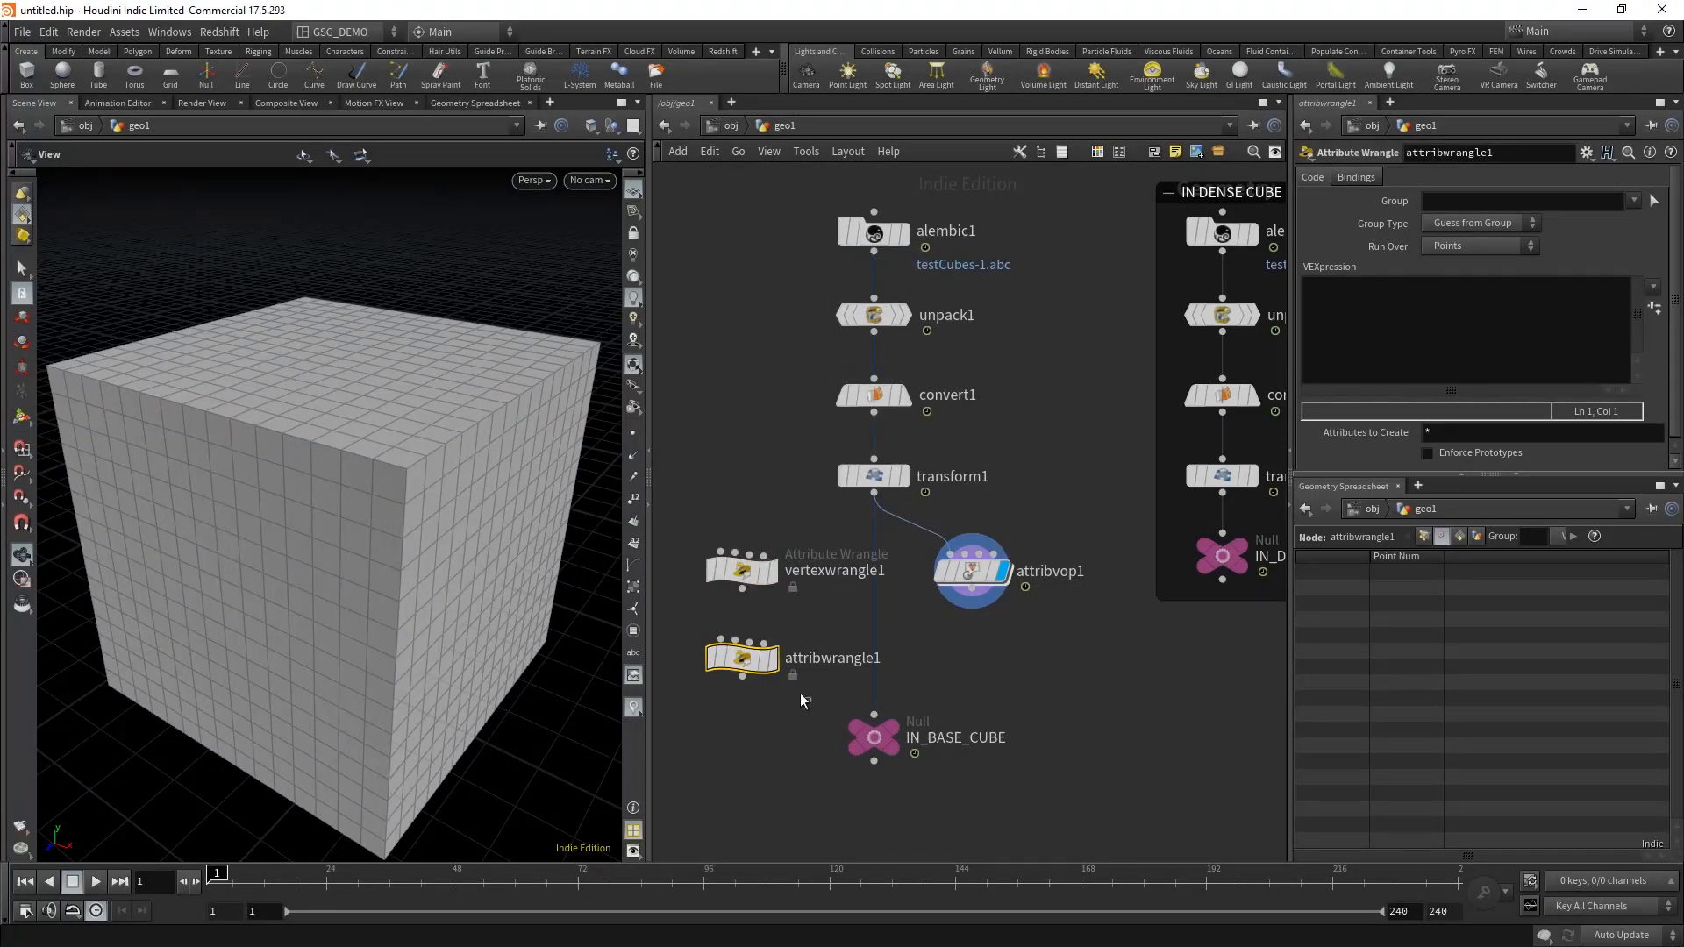
pyautogui.click(1500, 248)
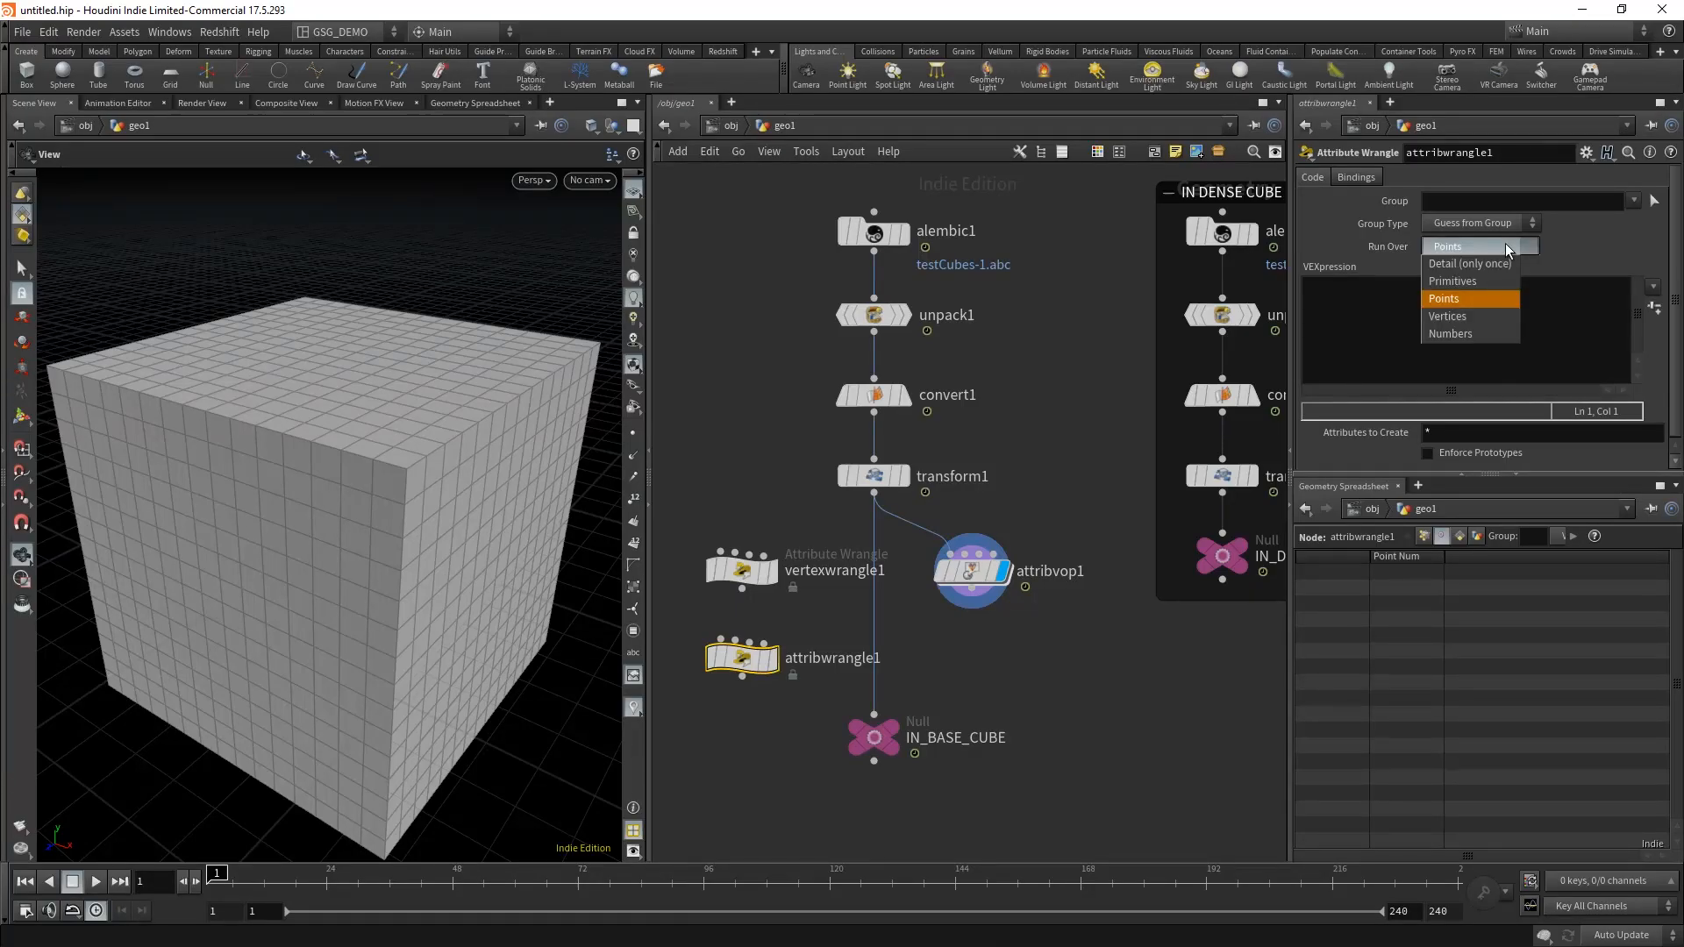
pyautogui.click(1484, 317)
# Step: Look over the available wrangle node types and attribwrangle1's Run Over options
pyautogui.press('Tab')
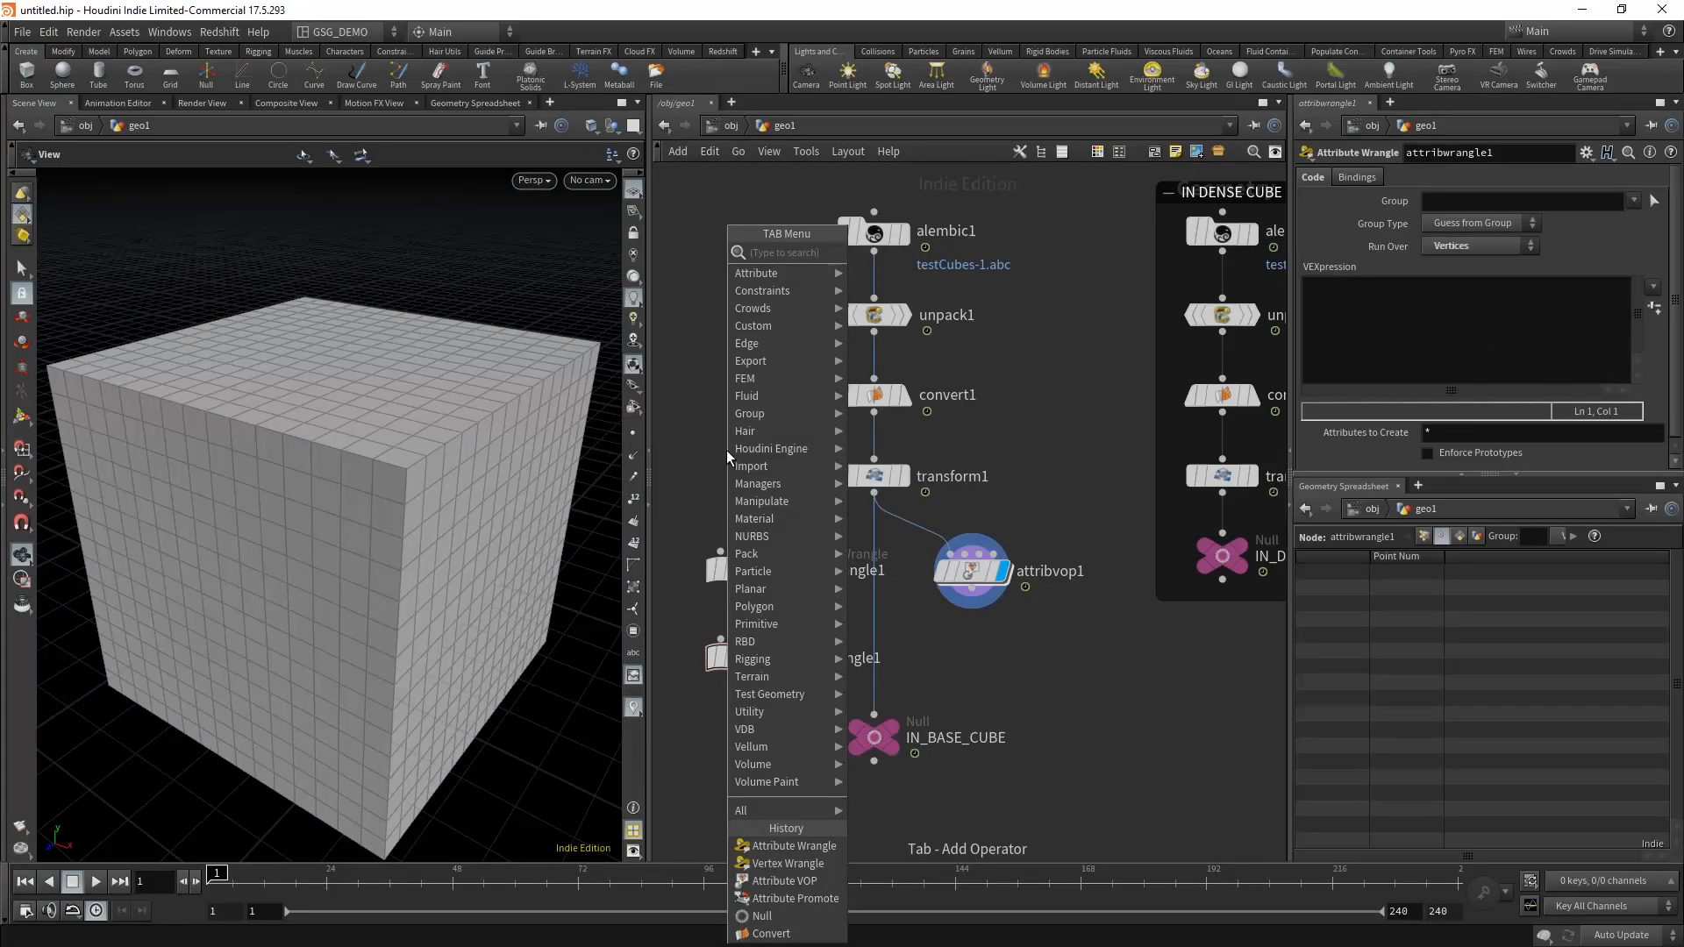
pyautogui.write('wrag')
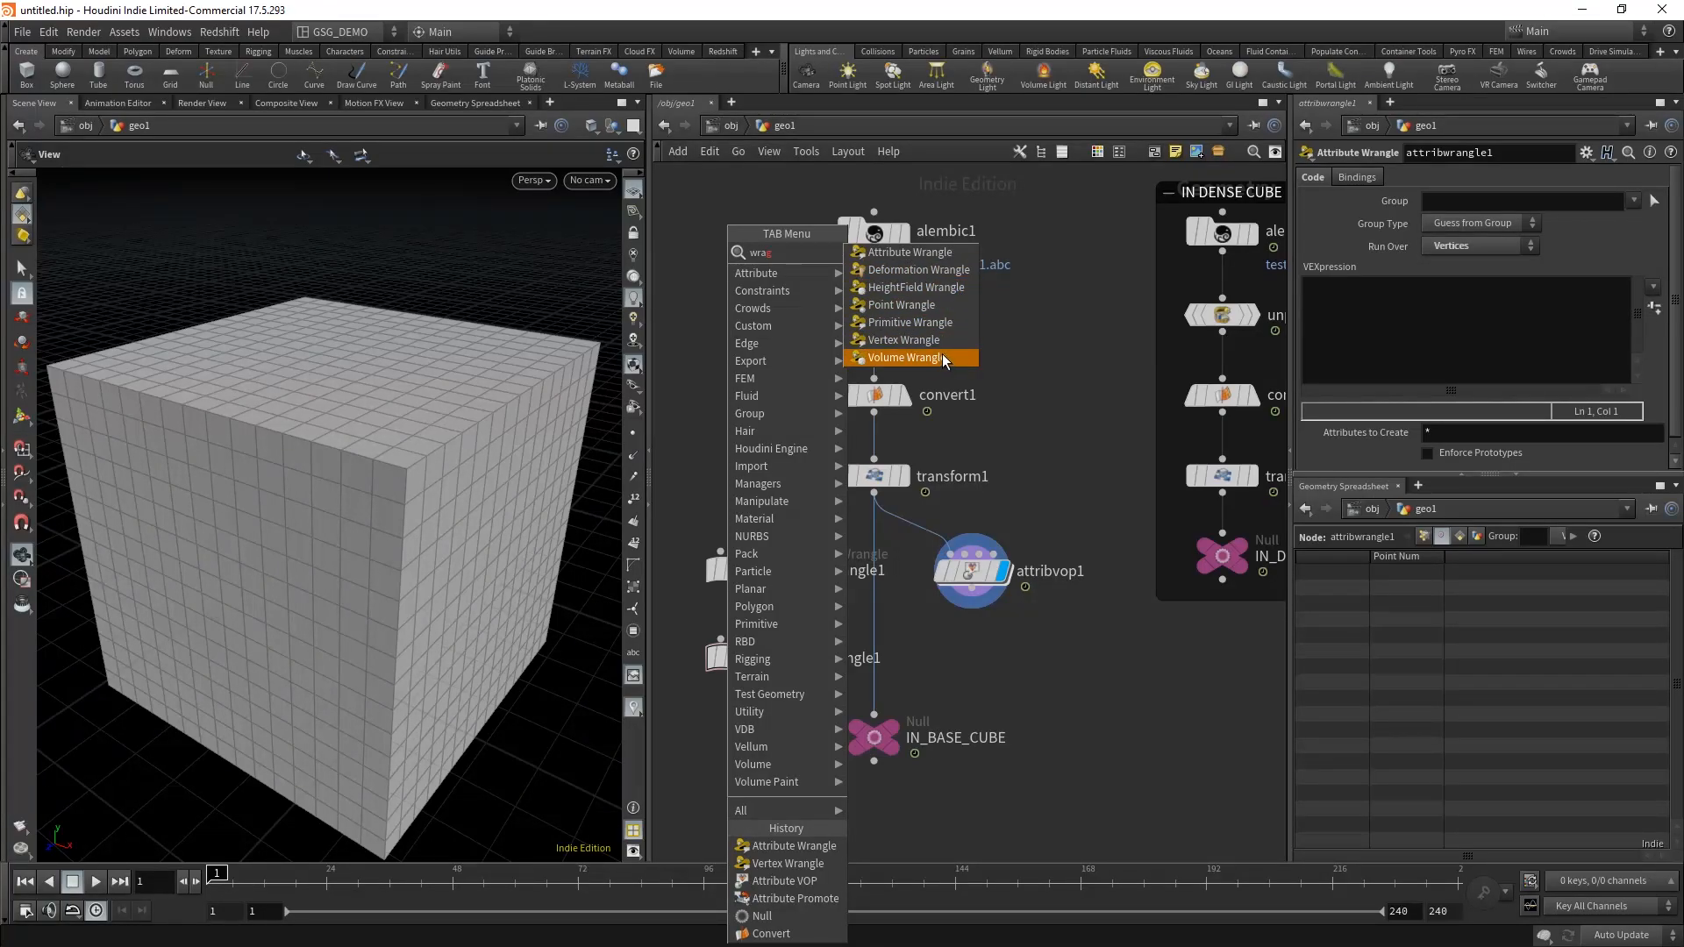
pyautogui.click(1050, 436)
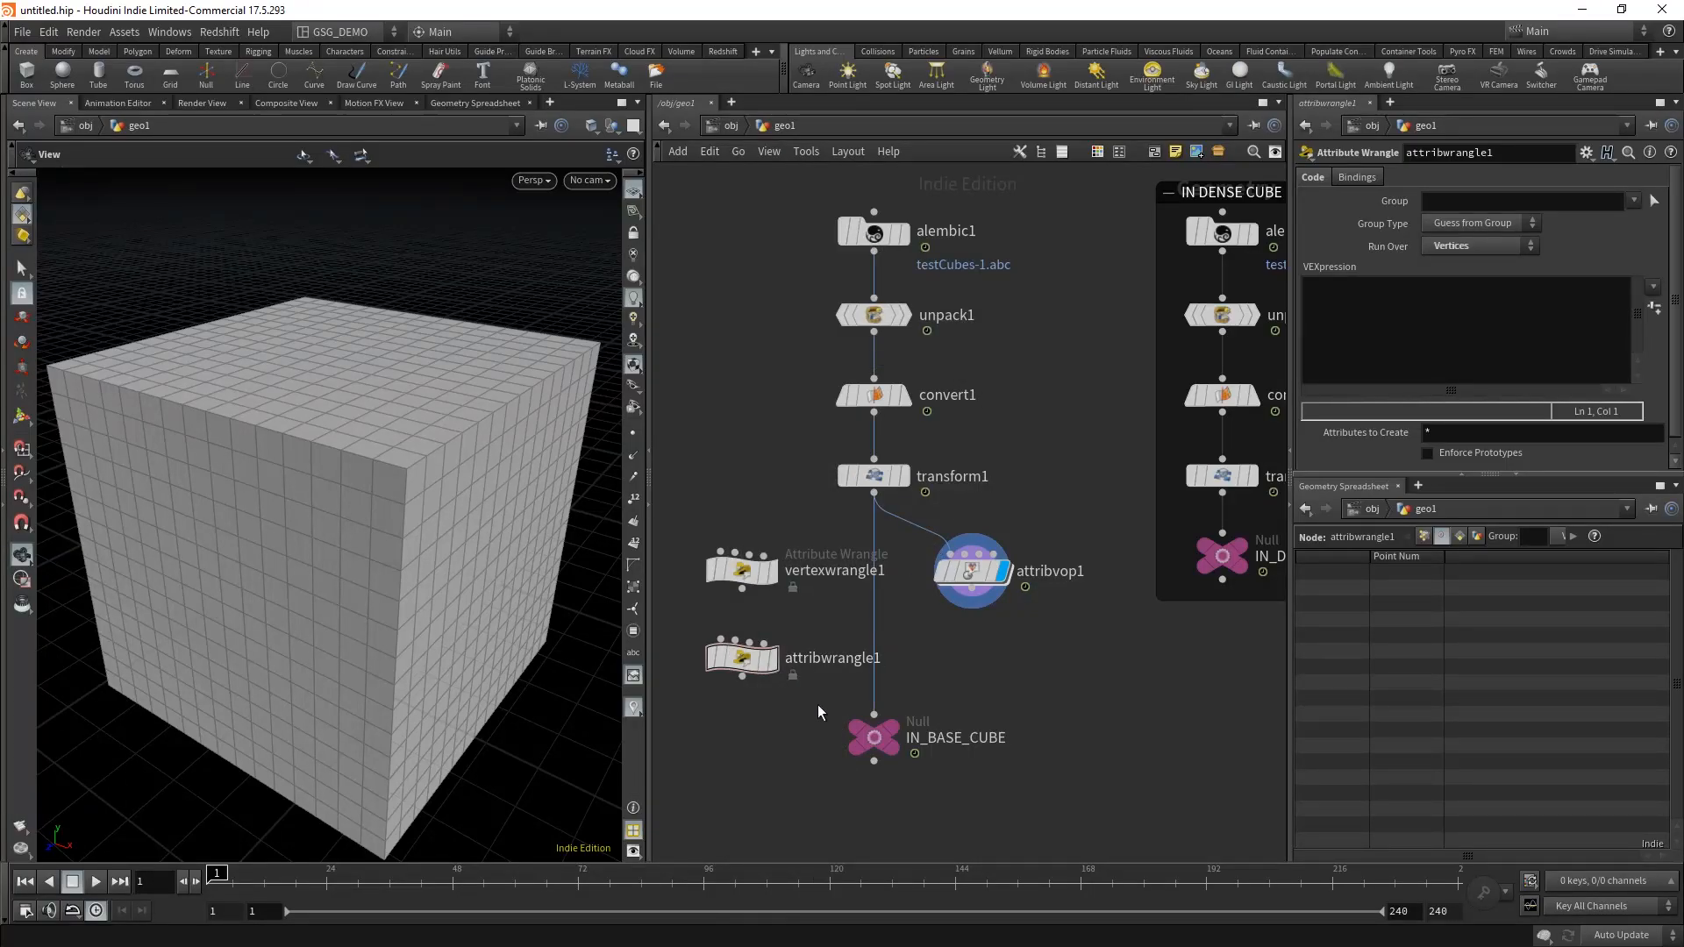
pyautogui.click(754, 659)
pyautogui.click(1491, 246)
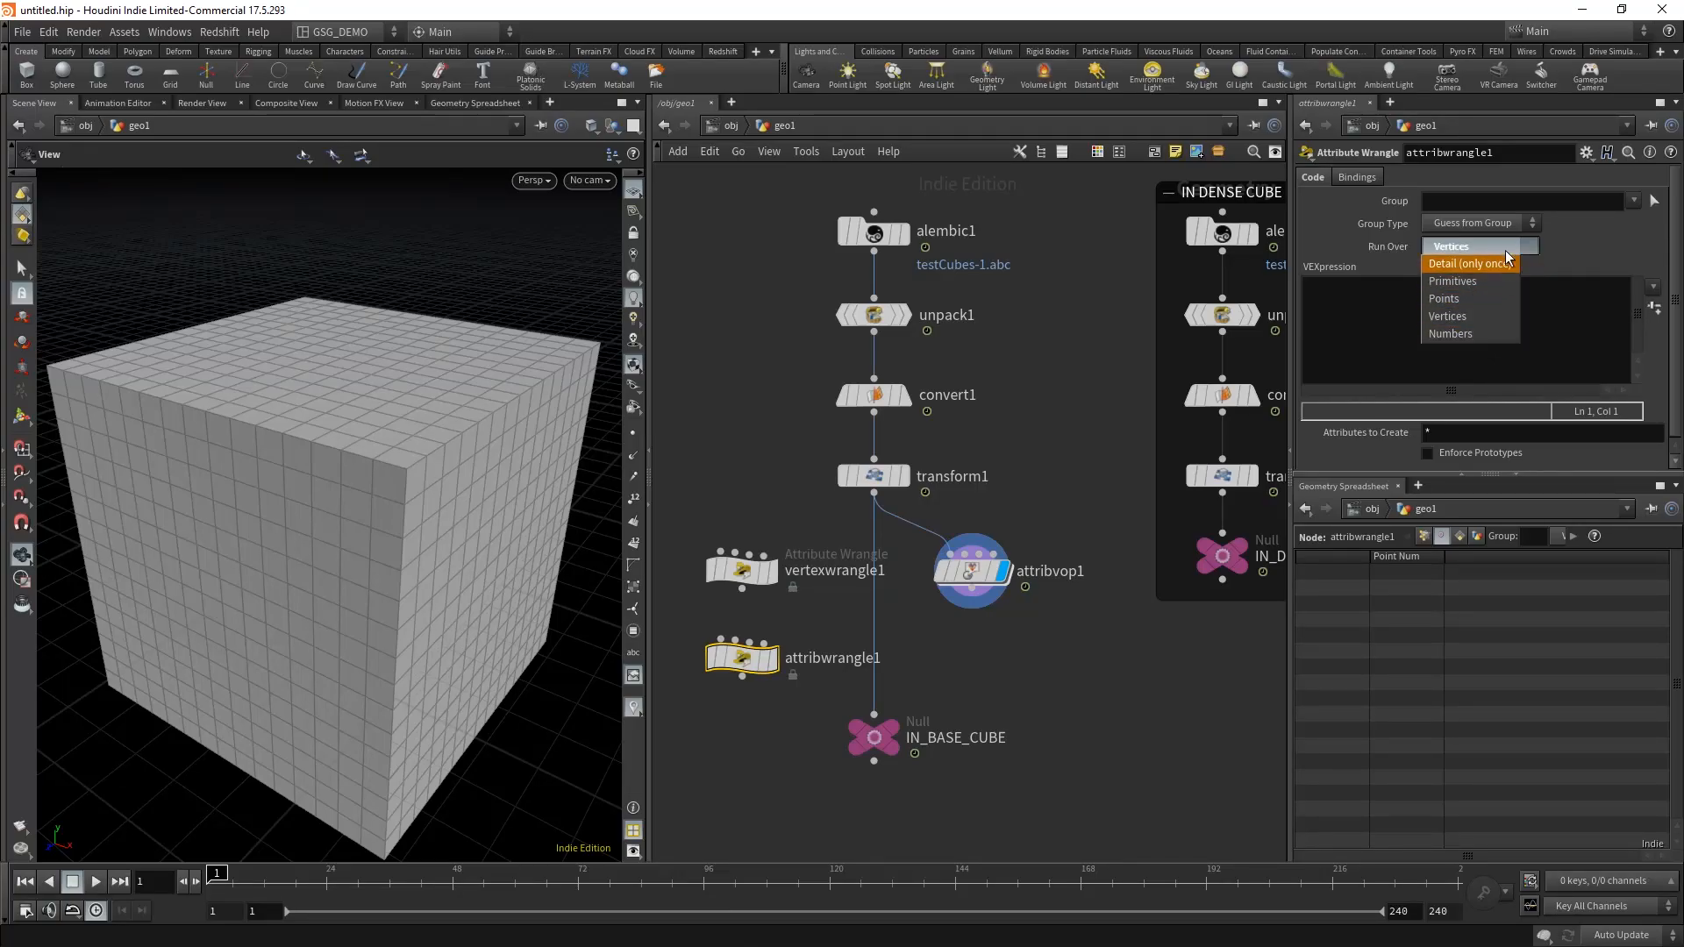
pyautogui.click(1588, 272)
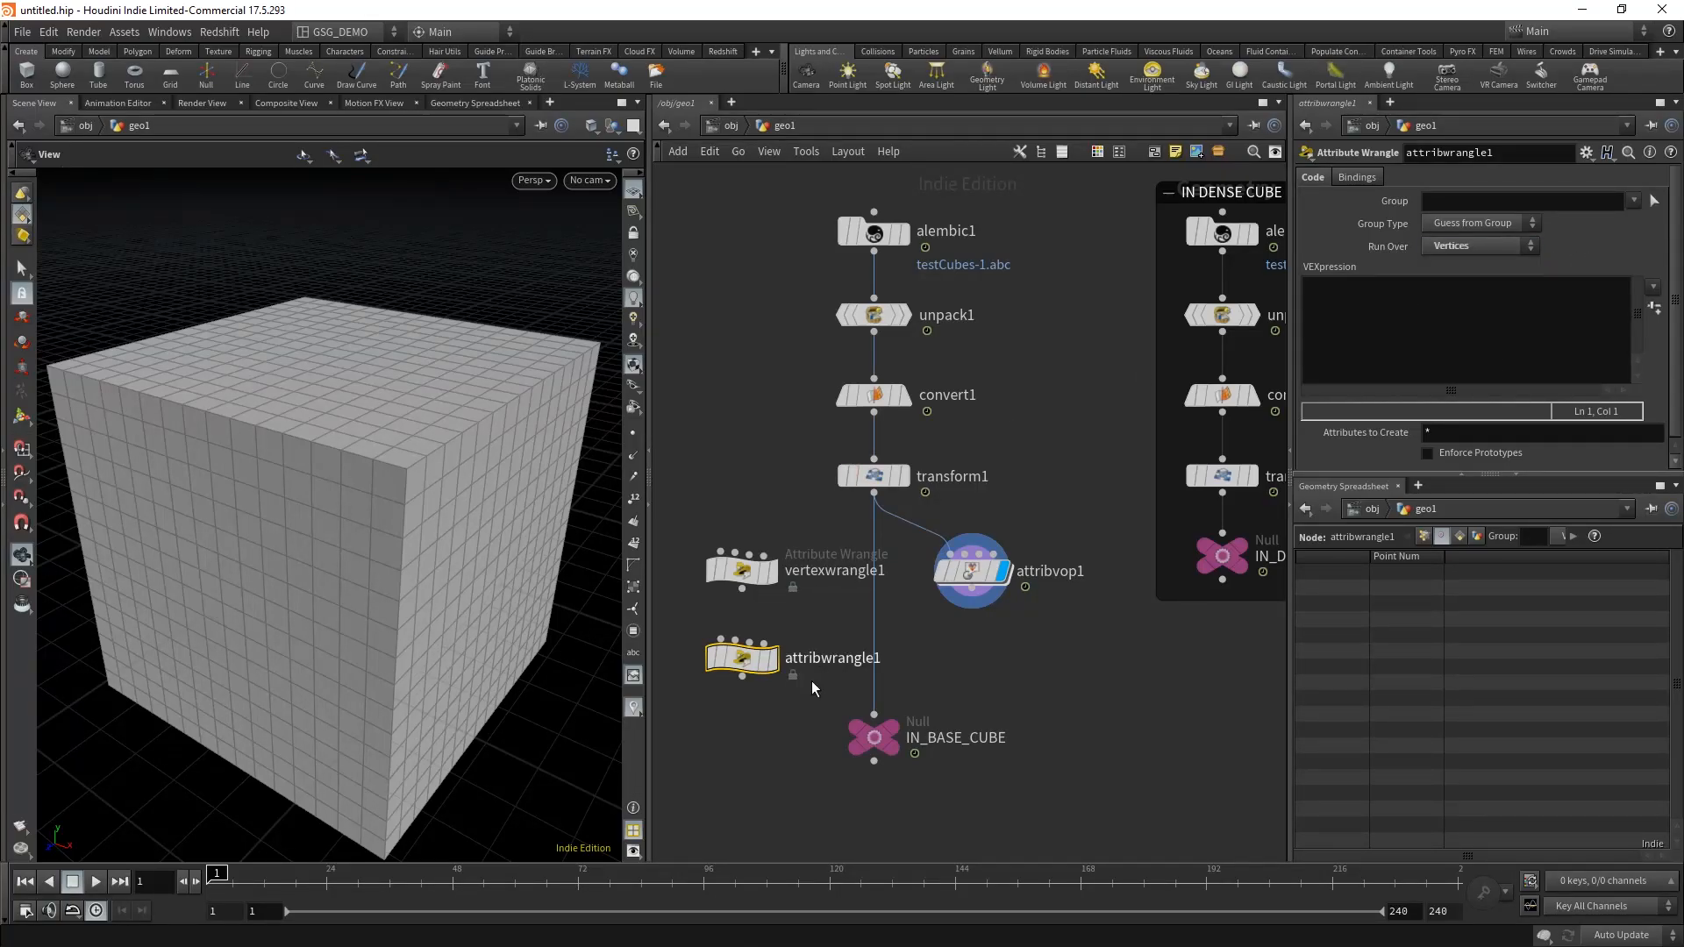
# Step: Try out a Volume Wrangle below attribwrangle1 and delete it again
pyautogui.press('Tab')
pyautogui.write('v')
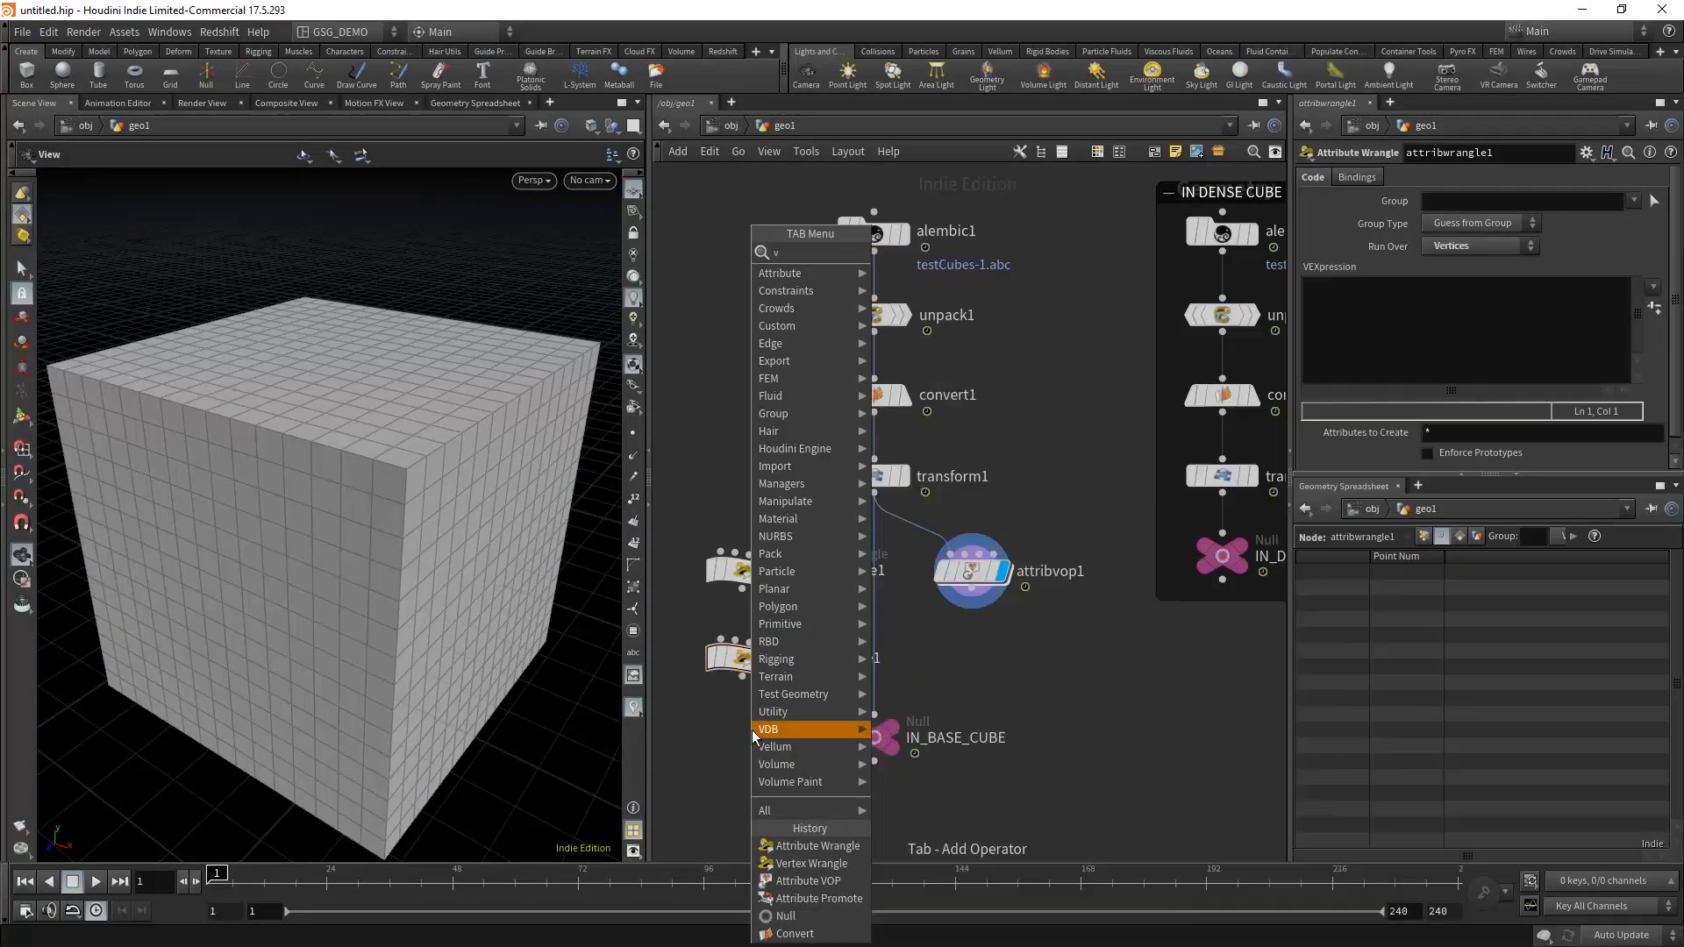
pyautogui.write('olwr')
pyautogui.click(938, 253)
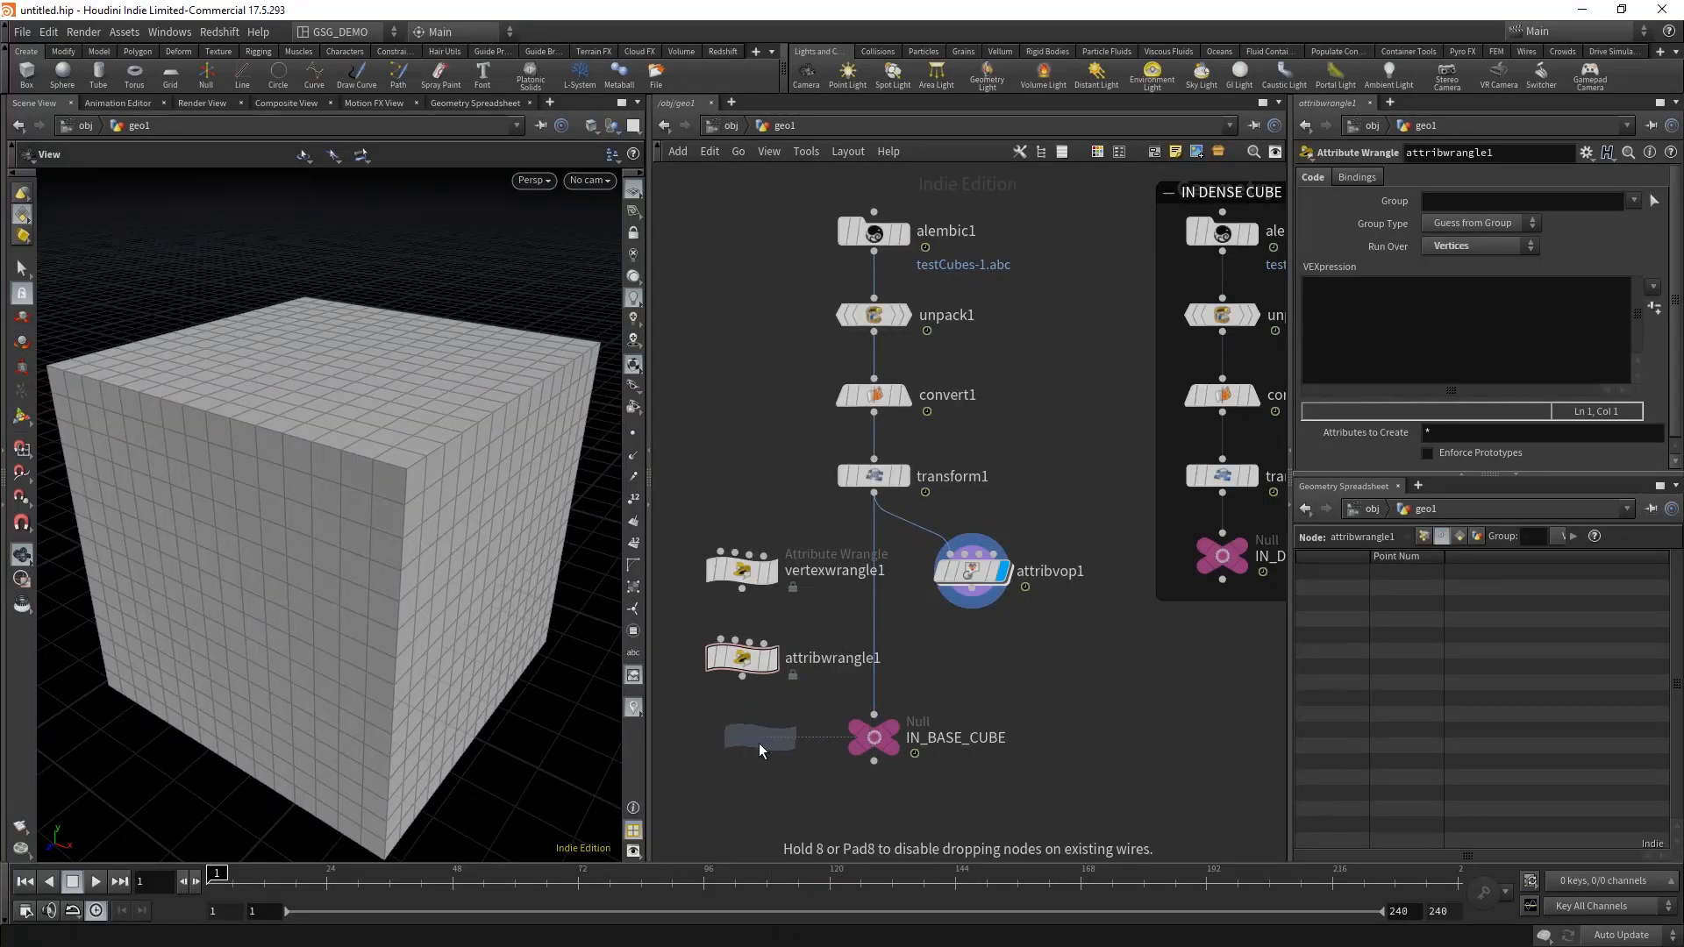
pyautogui.click(759, 744)
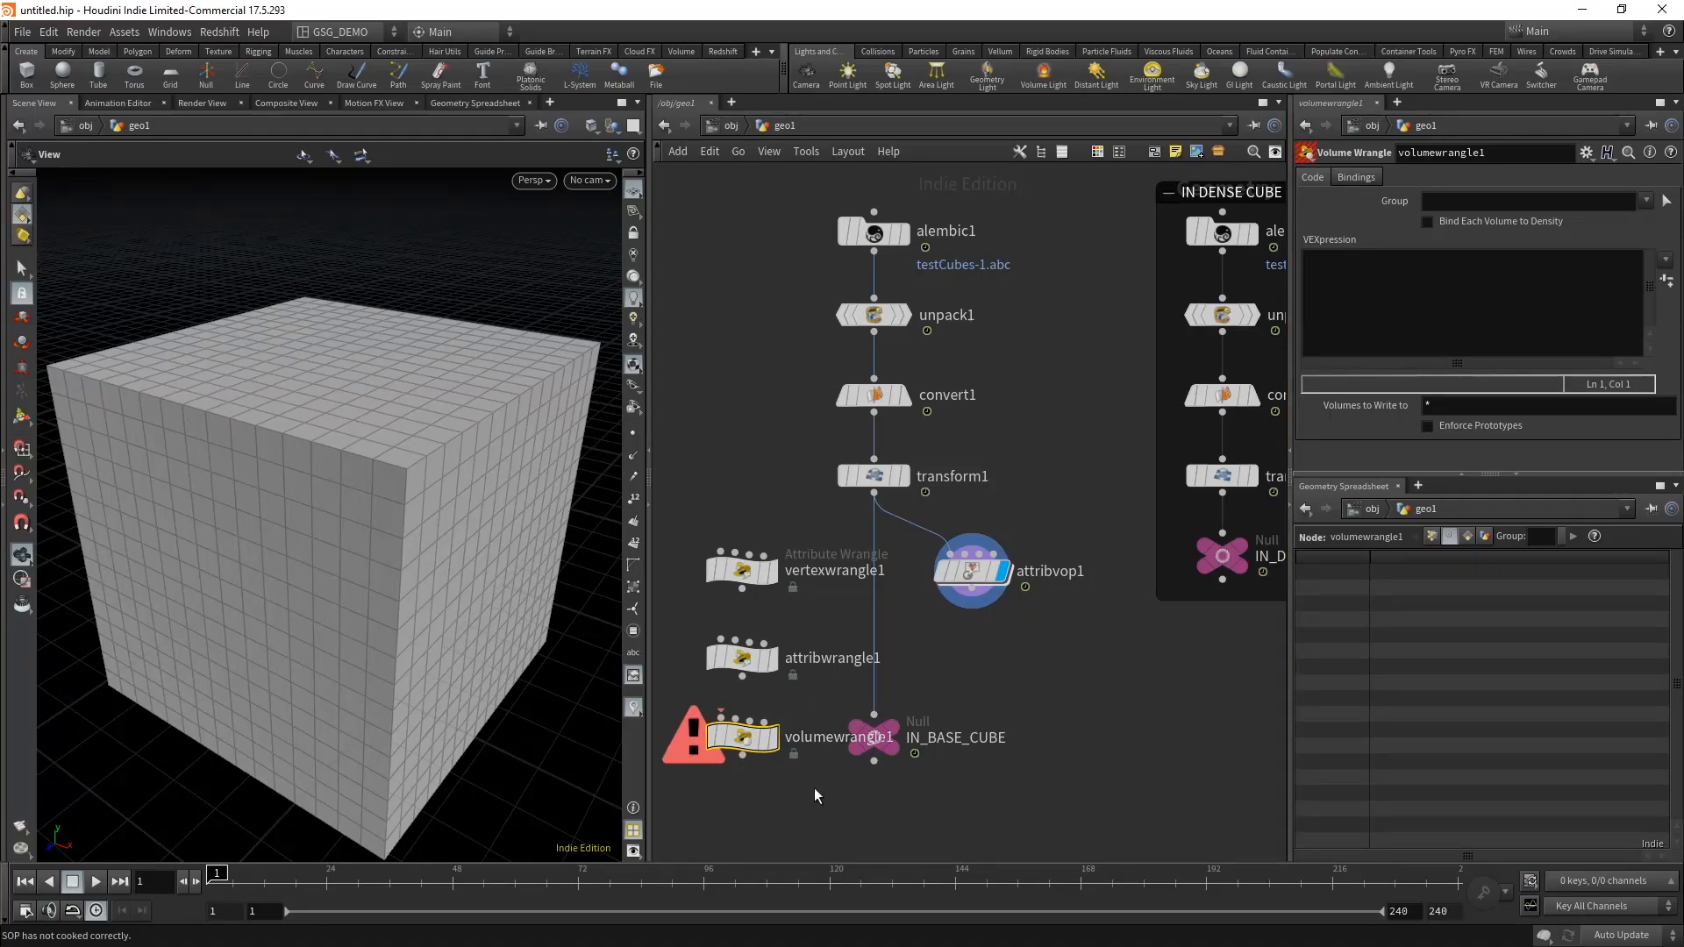
pyautogui.press('Delete')
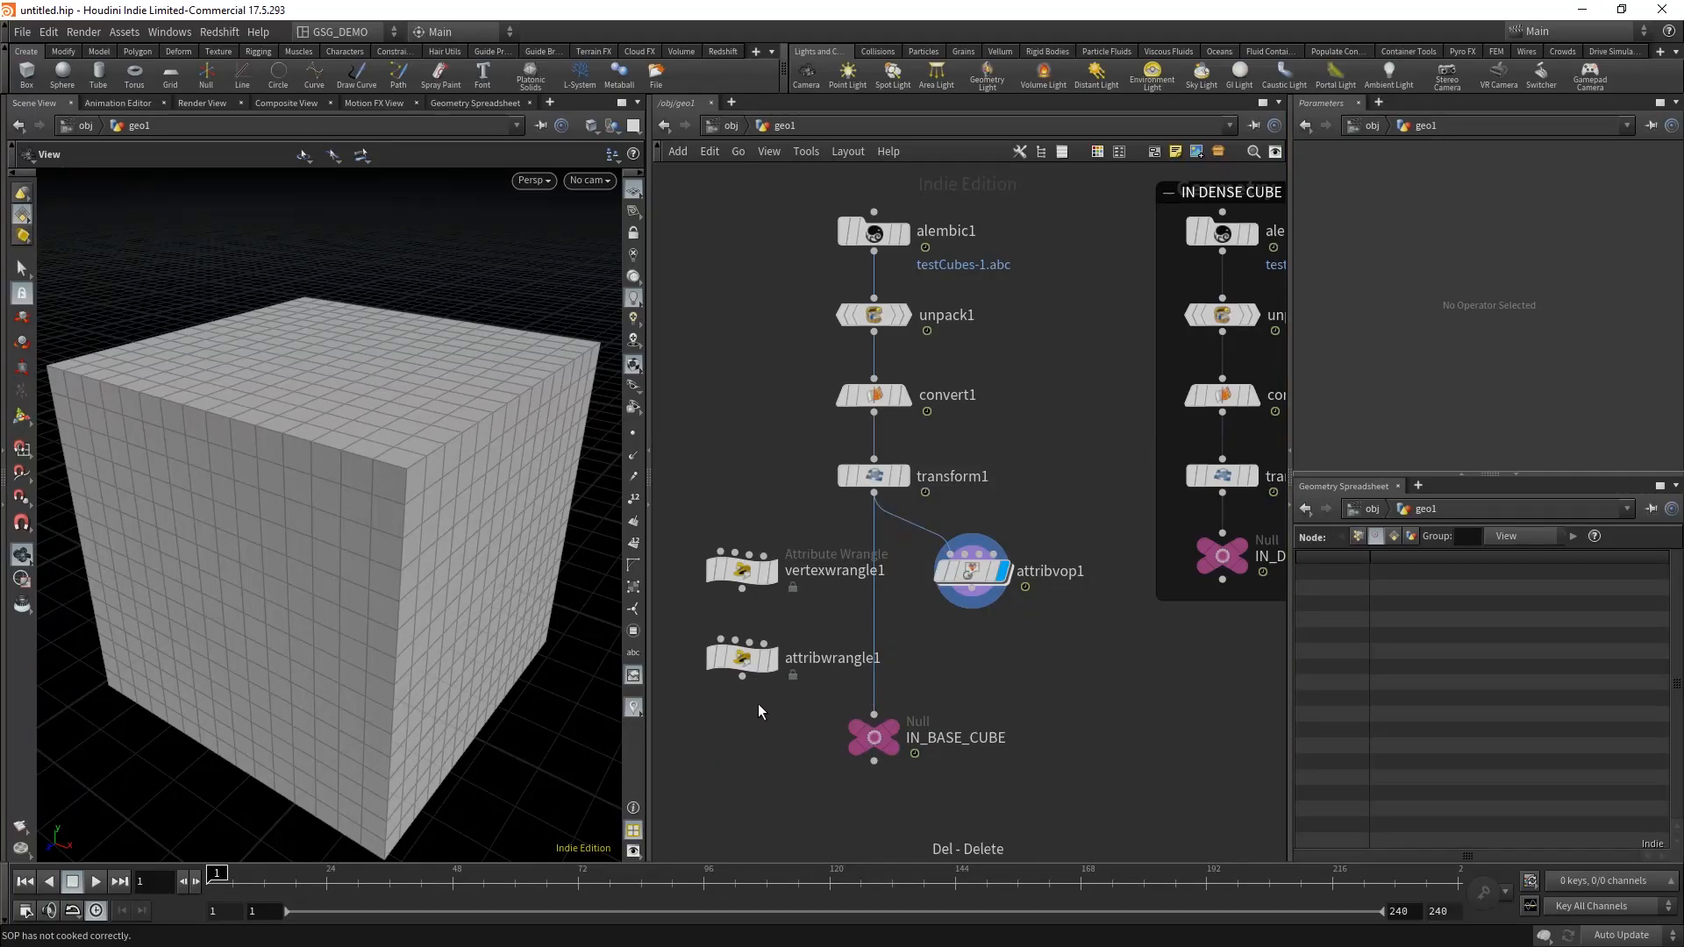
# Step: Compare the parameters of vertexwrangle1 and attribwrangle1, and delete attribwrangle1
pyautogui.click(714, 569)
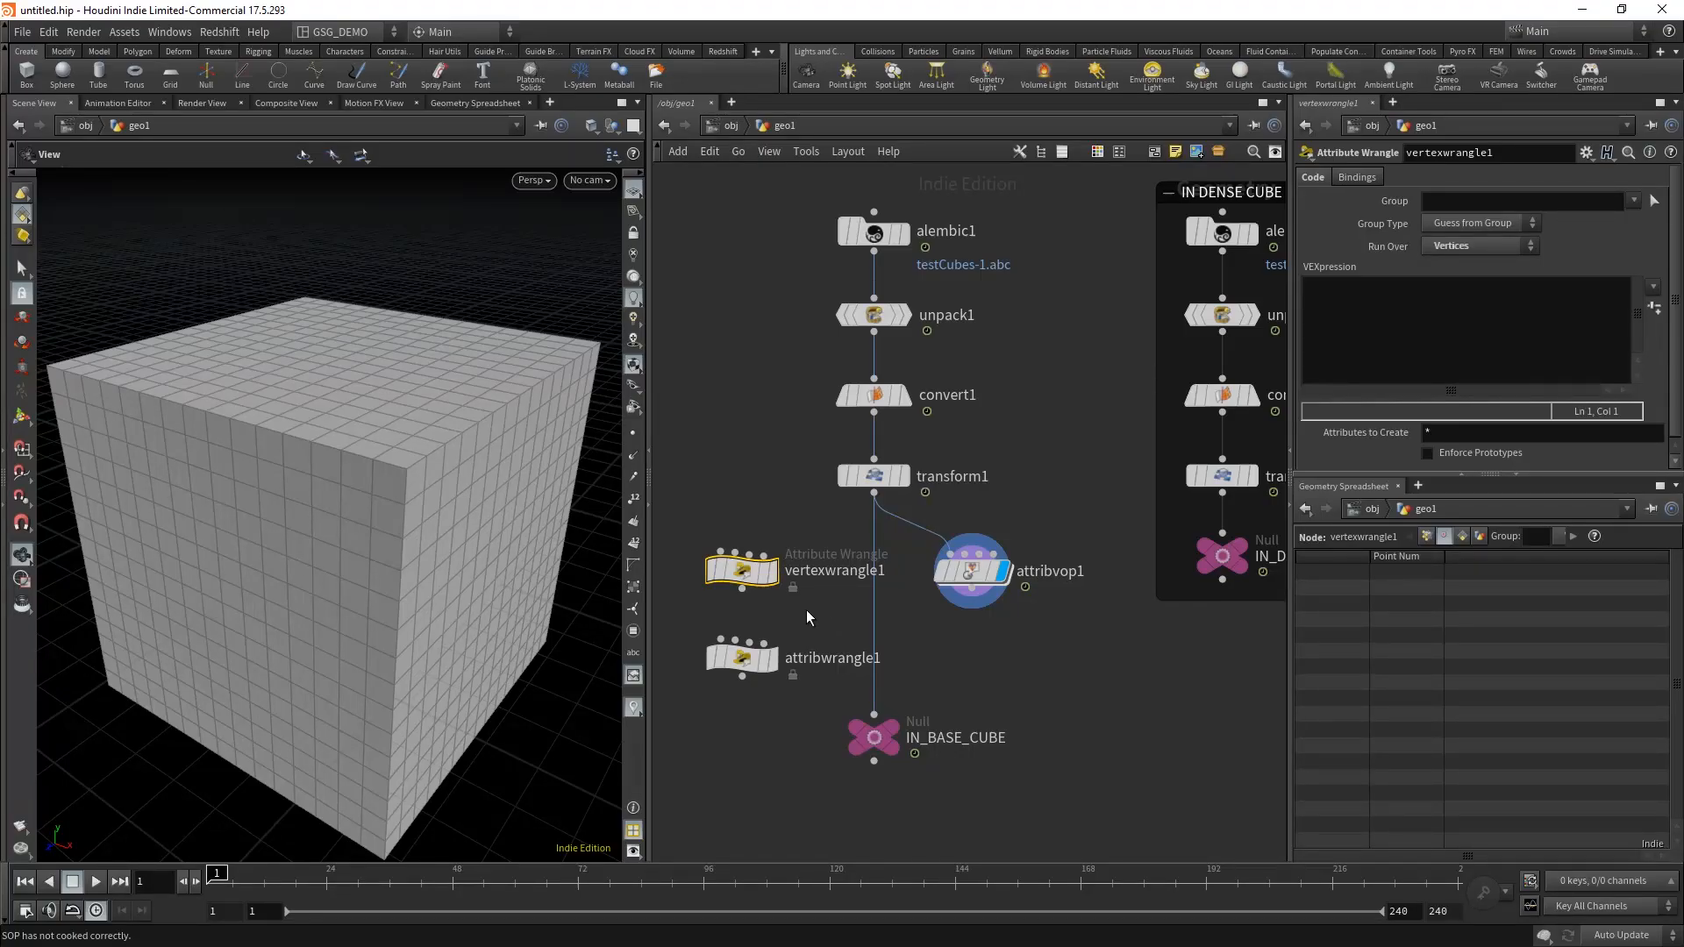
pyautogui.click(742, 659)
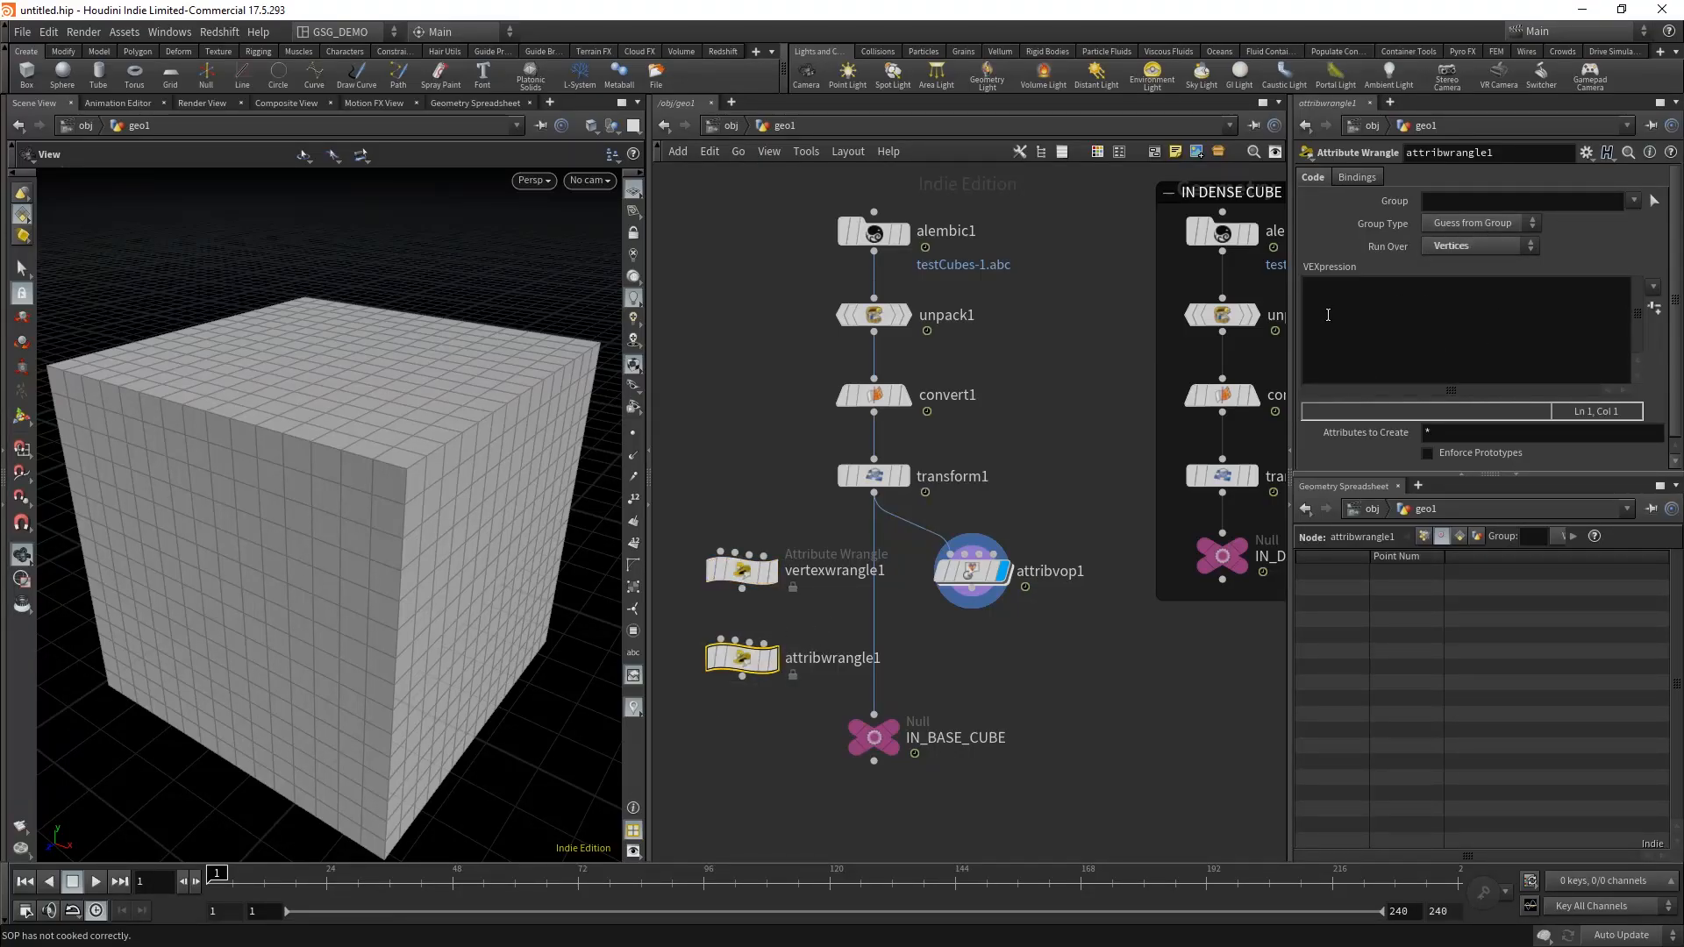
pyautogui.click(741, 574)
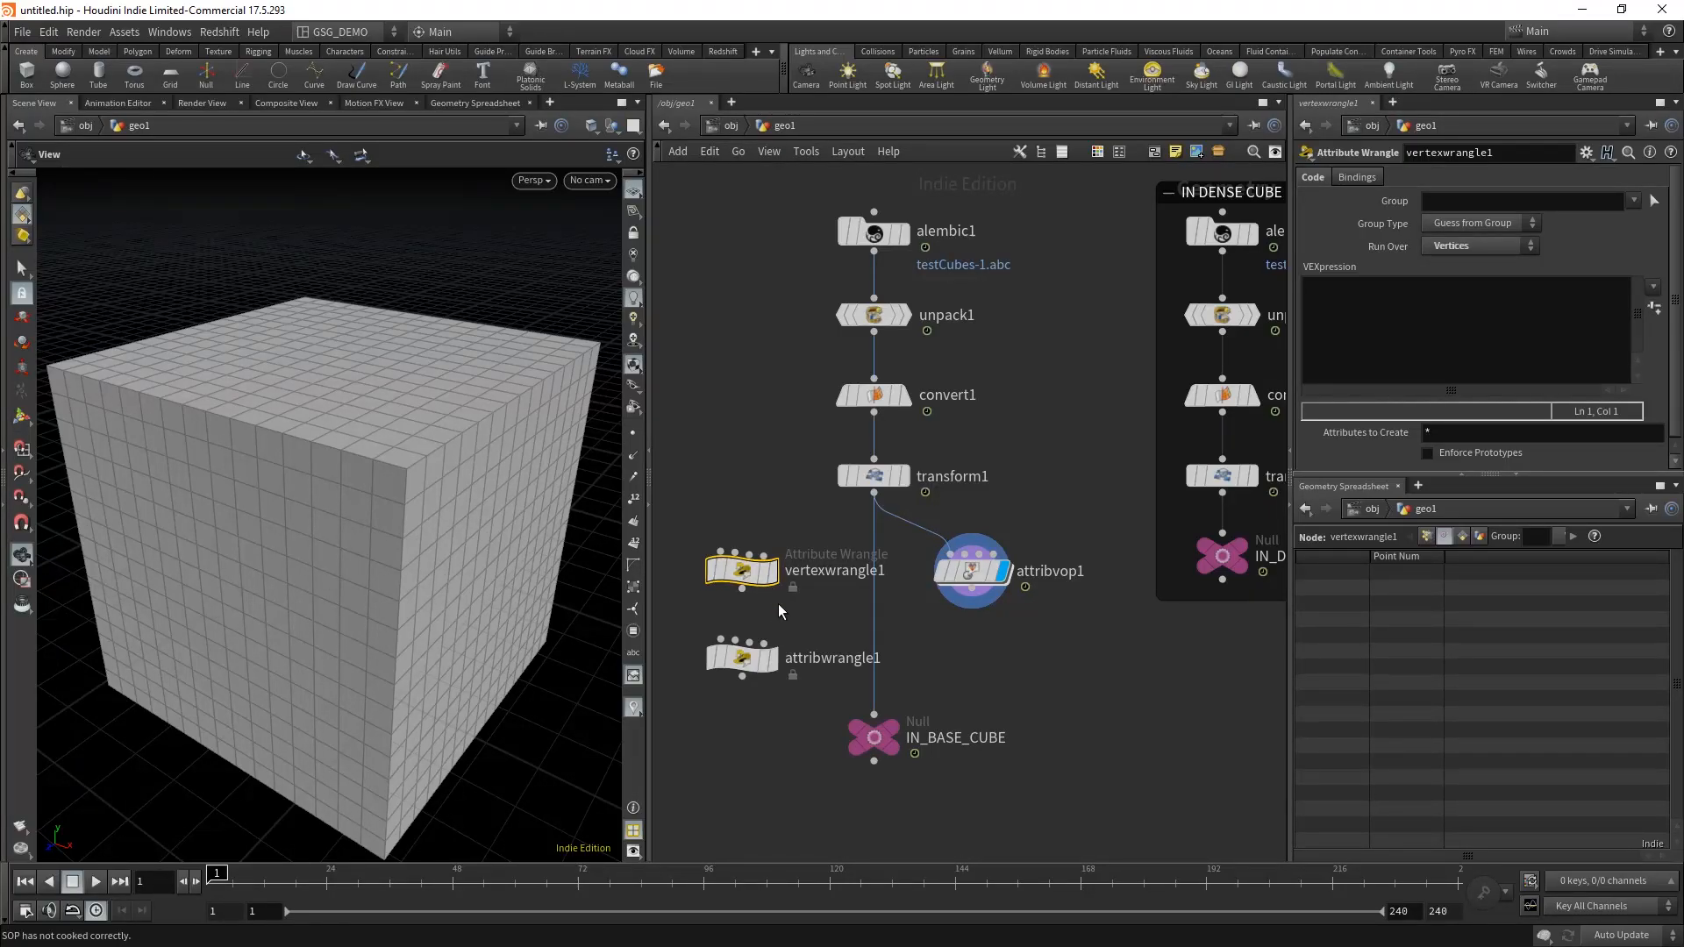
pyautogui.moveTo(812, 621); pyautogui.dragTo(709, 712)
pyautogui.press('Delete')
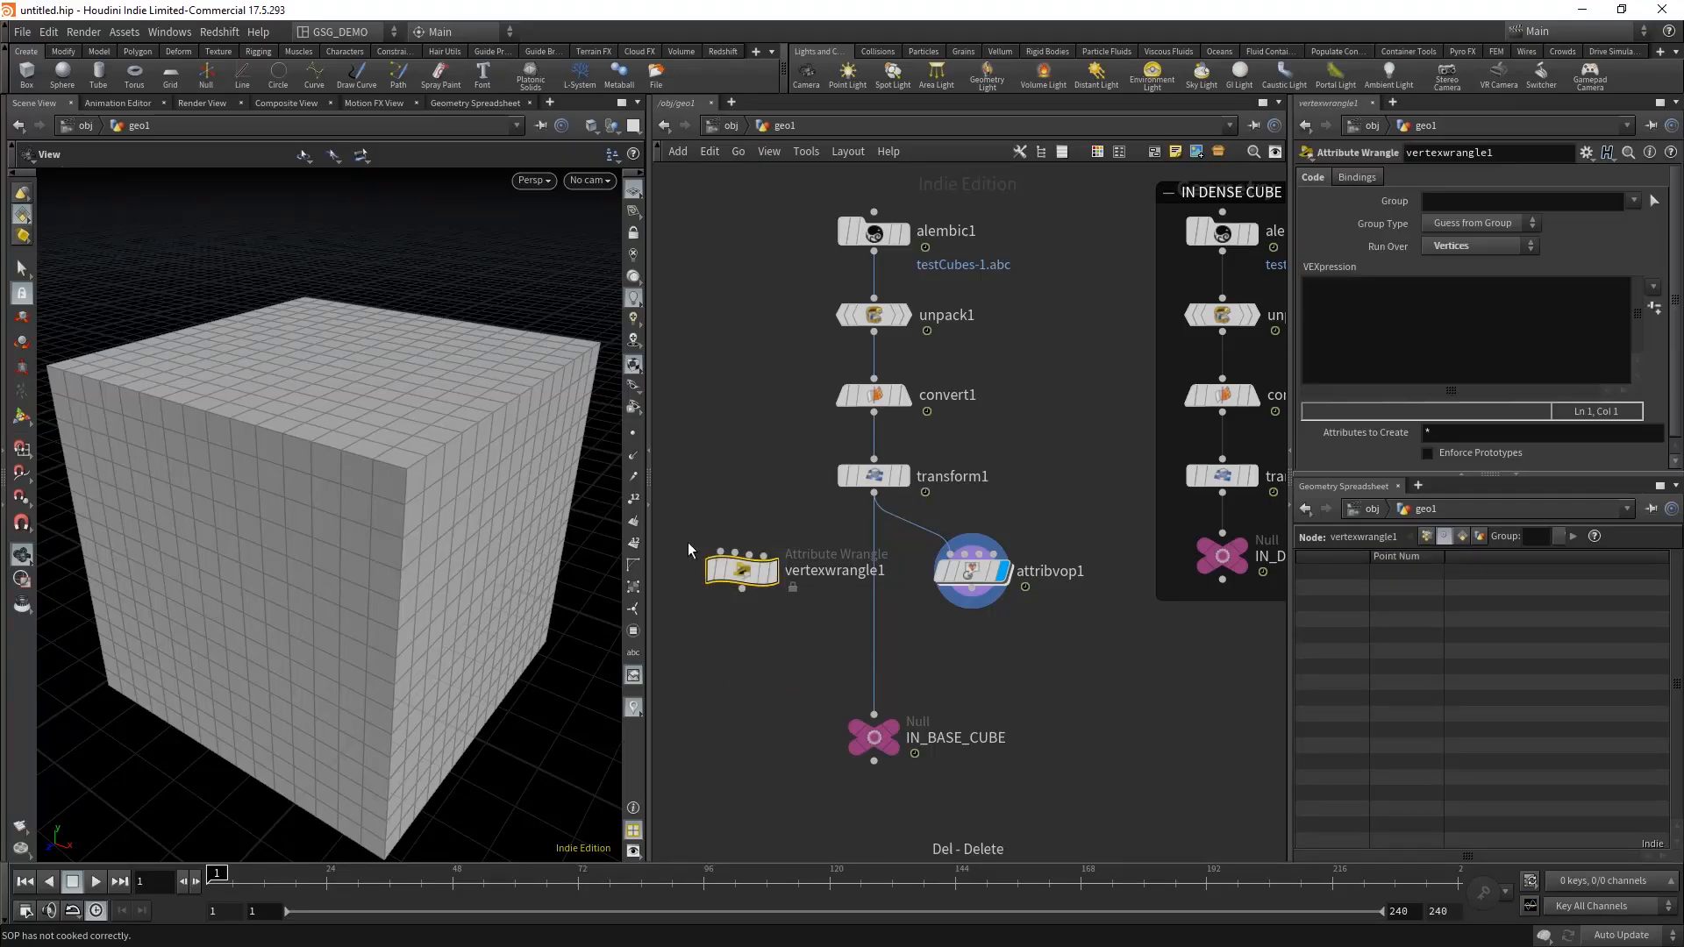
# Step: Wire transform1 into vertexwrangle1's first input and widen the parameter pane for more coding room
pyautogui.moveTo(741, 571); pyautogui.dragTo(873, 478)
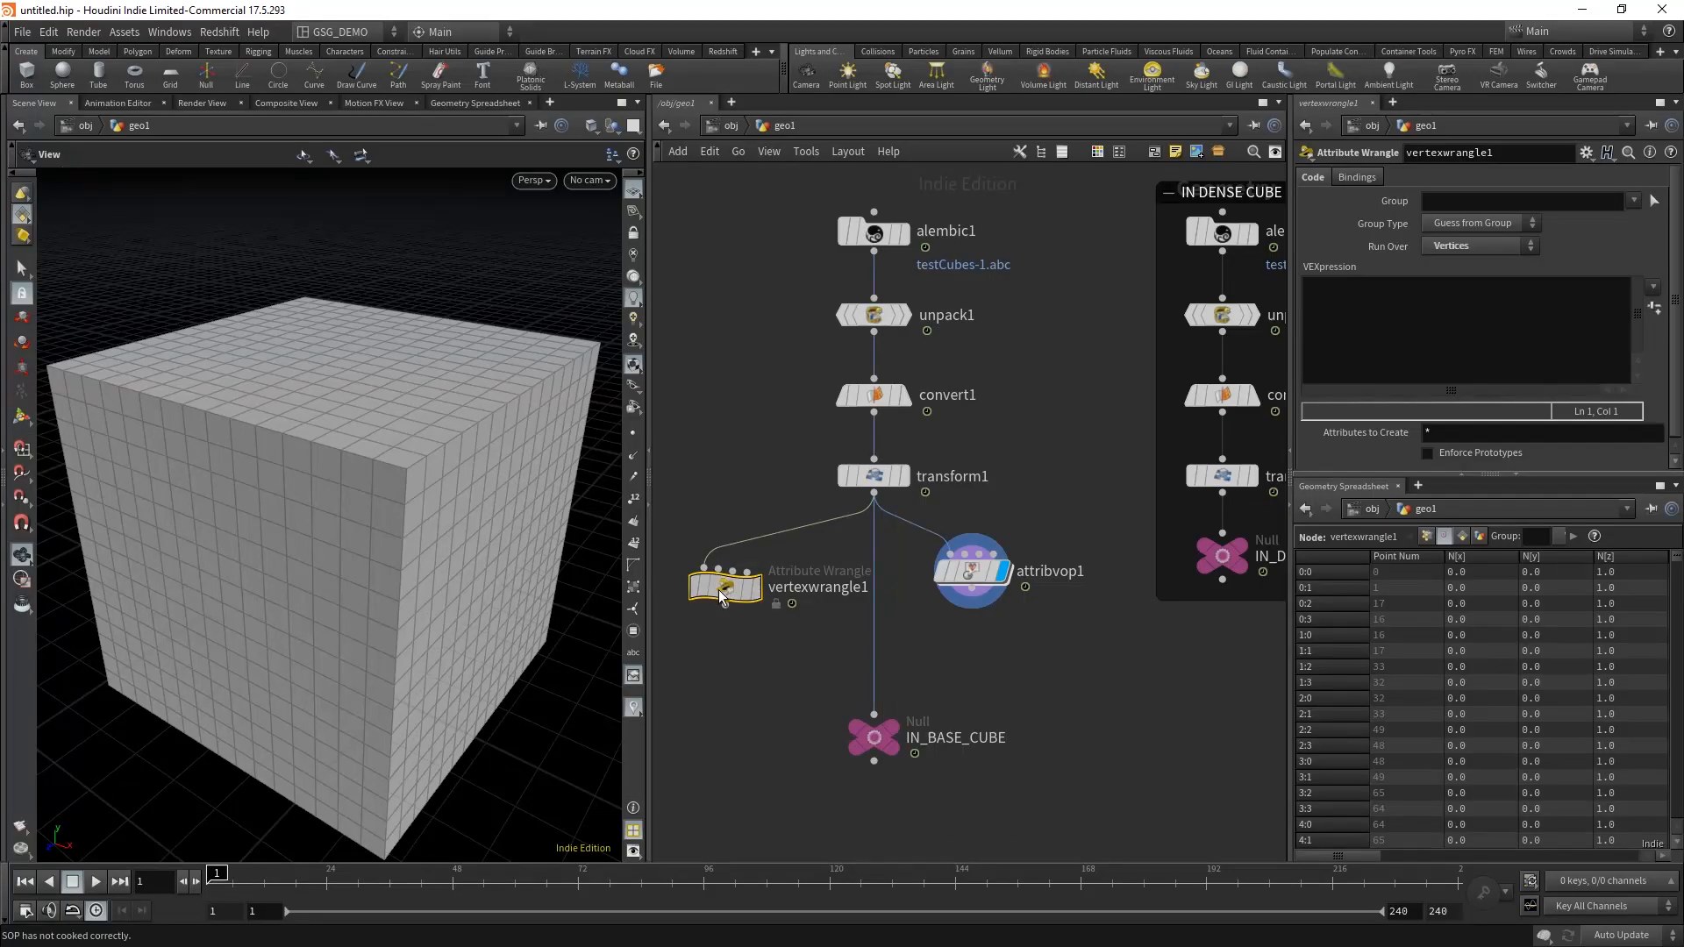
pyautogui.moveTo(721, 596); pyautogui.dragTo(706, 580)
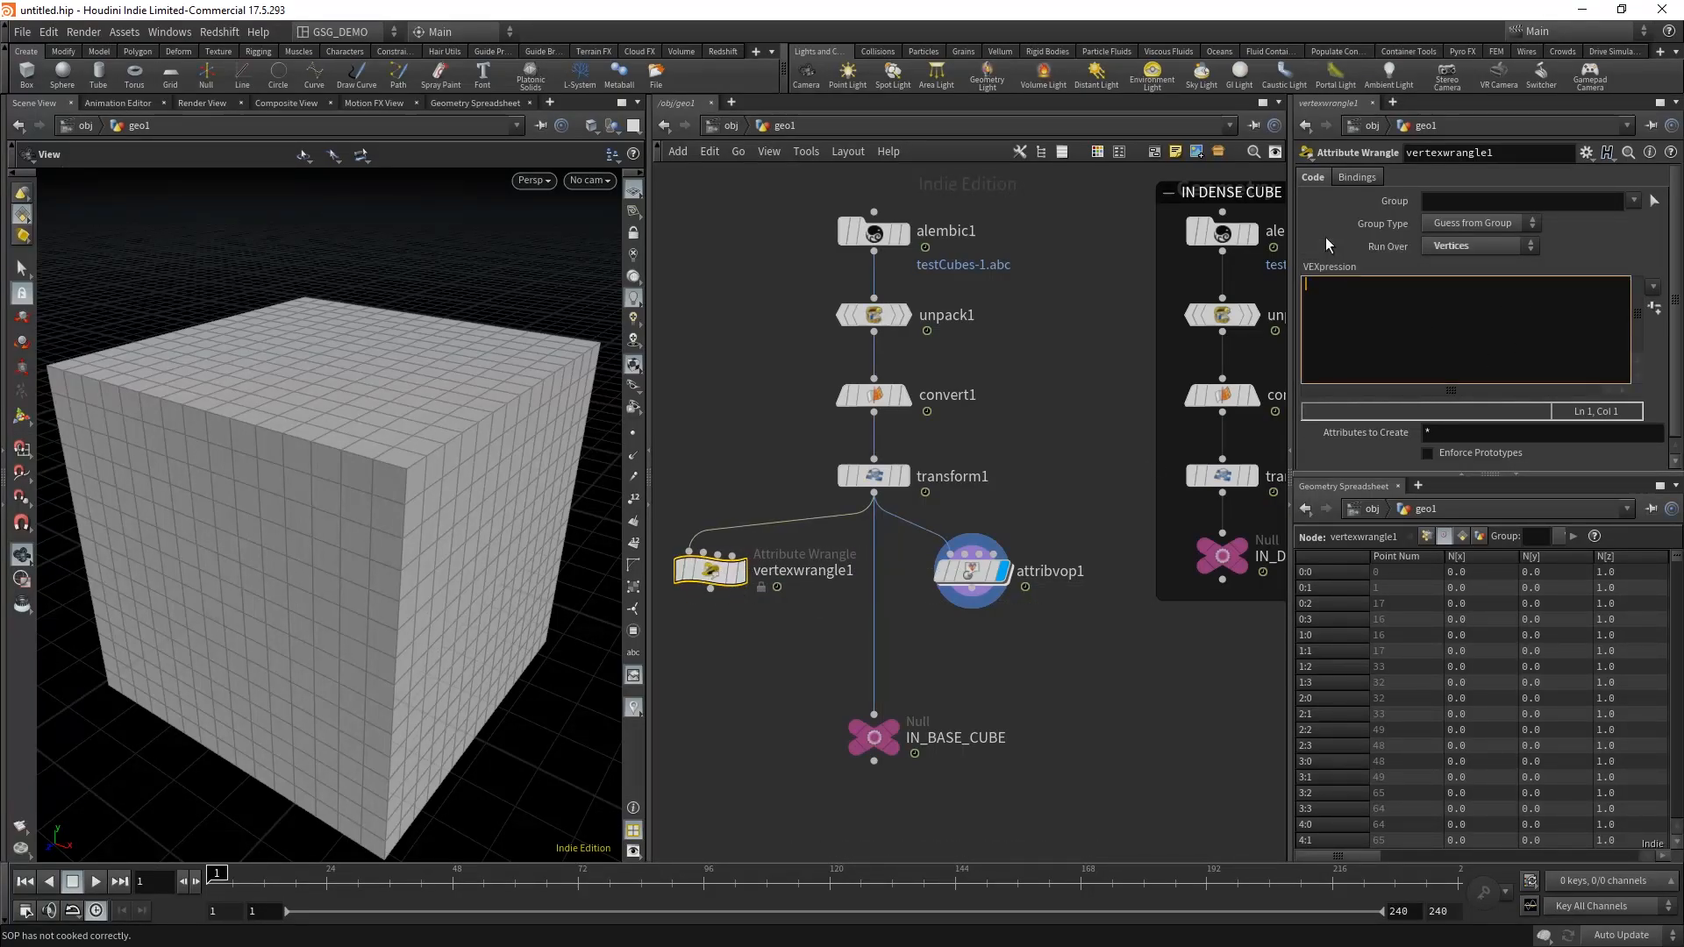
pyautogui.moveTo(1290, 336); pyautogui.dragTo(1124, 337)
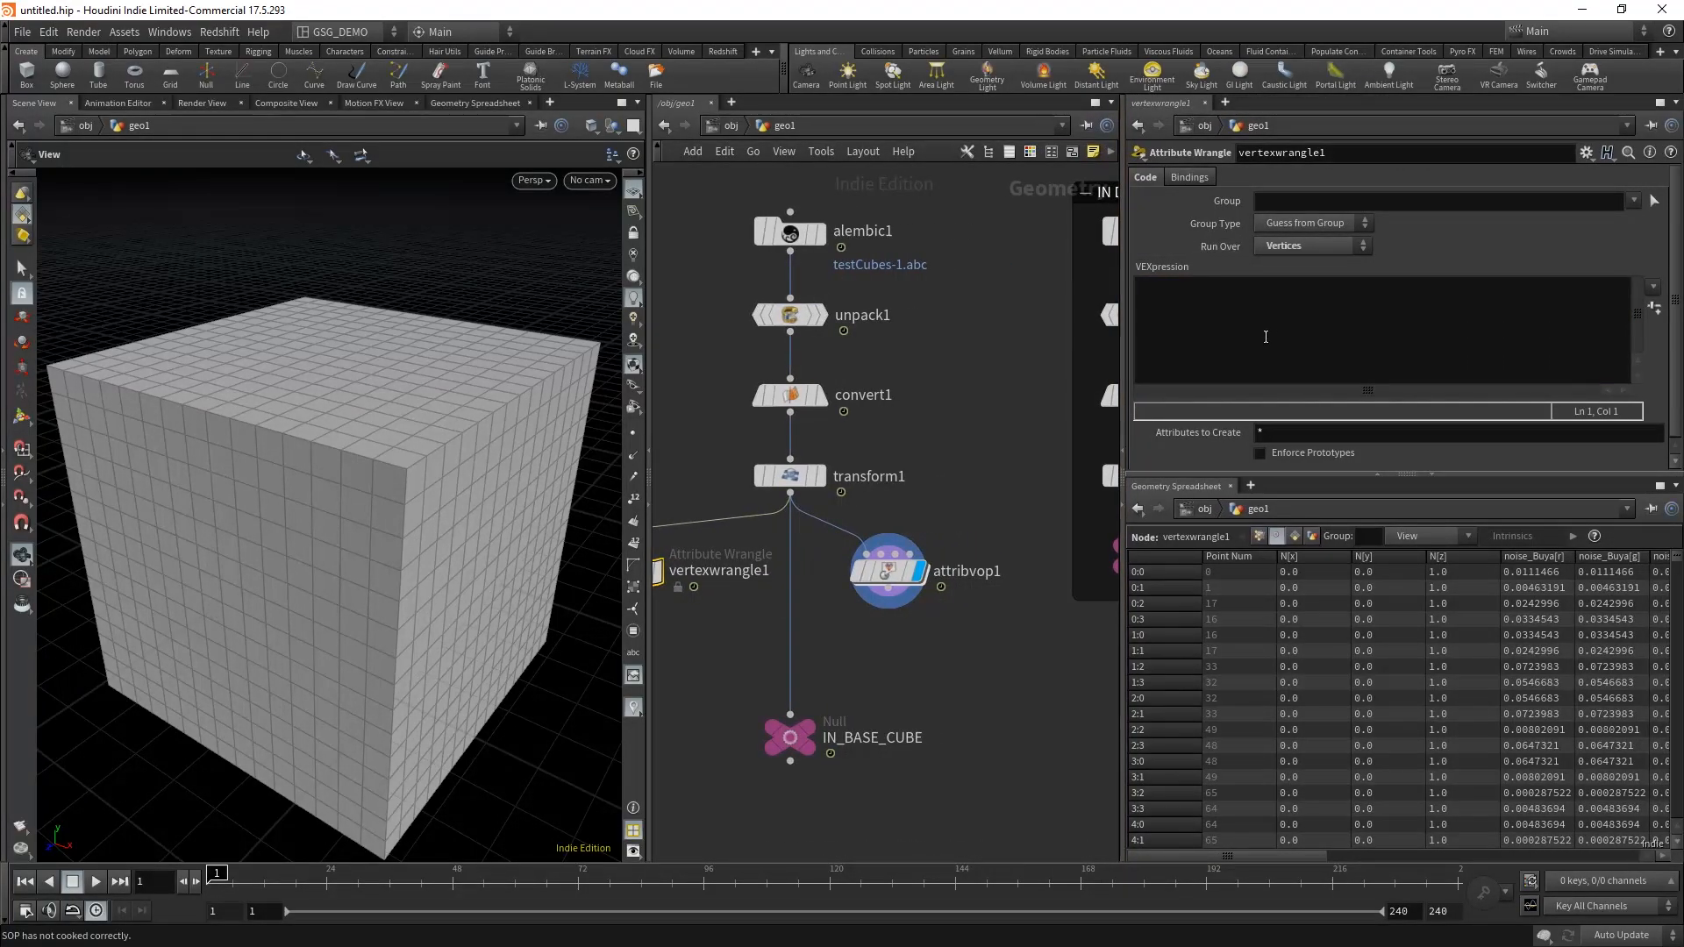
pyautogui.click(1266, 337)
pyautogui.moveTo(910, 452); pyautogui.dragTo(988, 438, button='middle')
pyautogui.click(1305, 321)
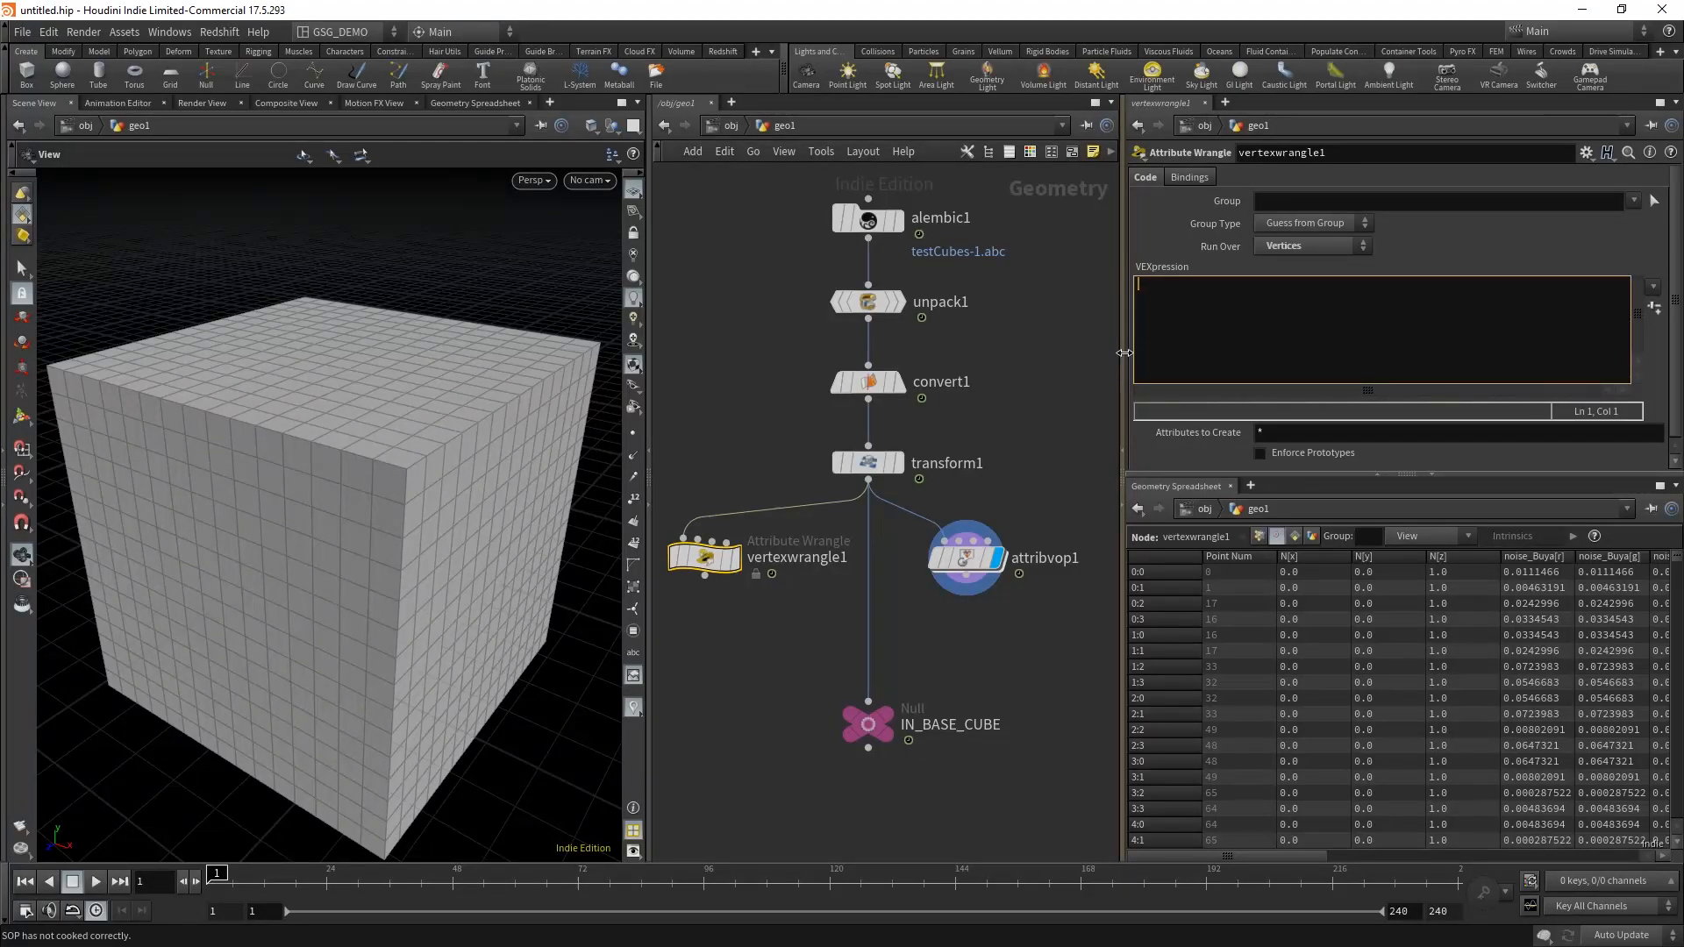
pyautogui.write('f')
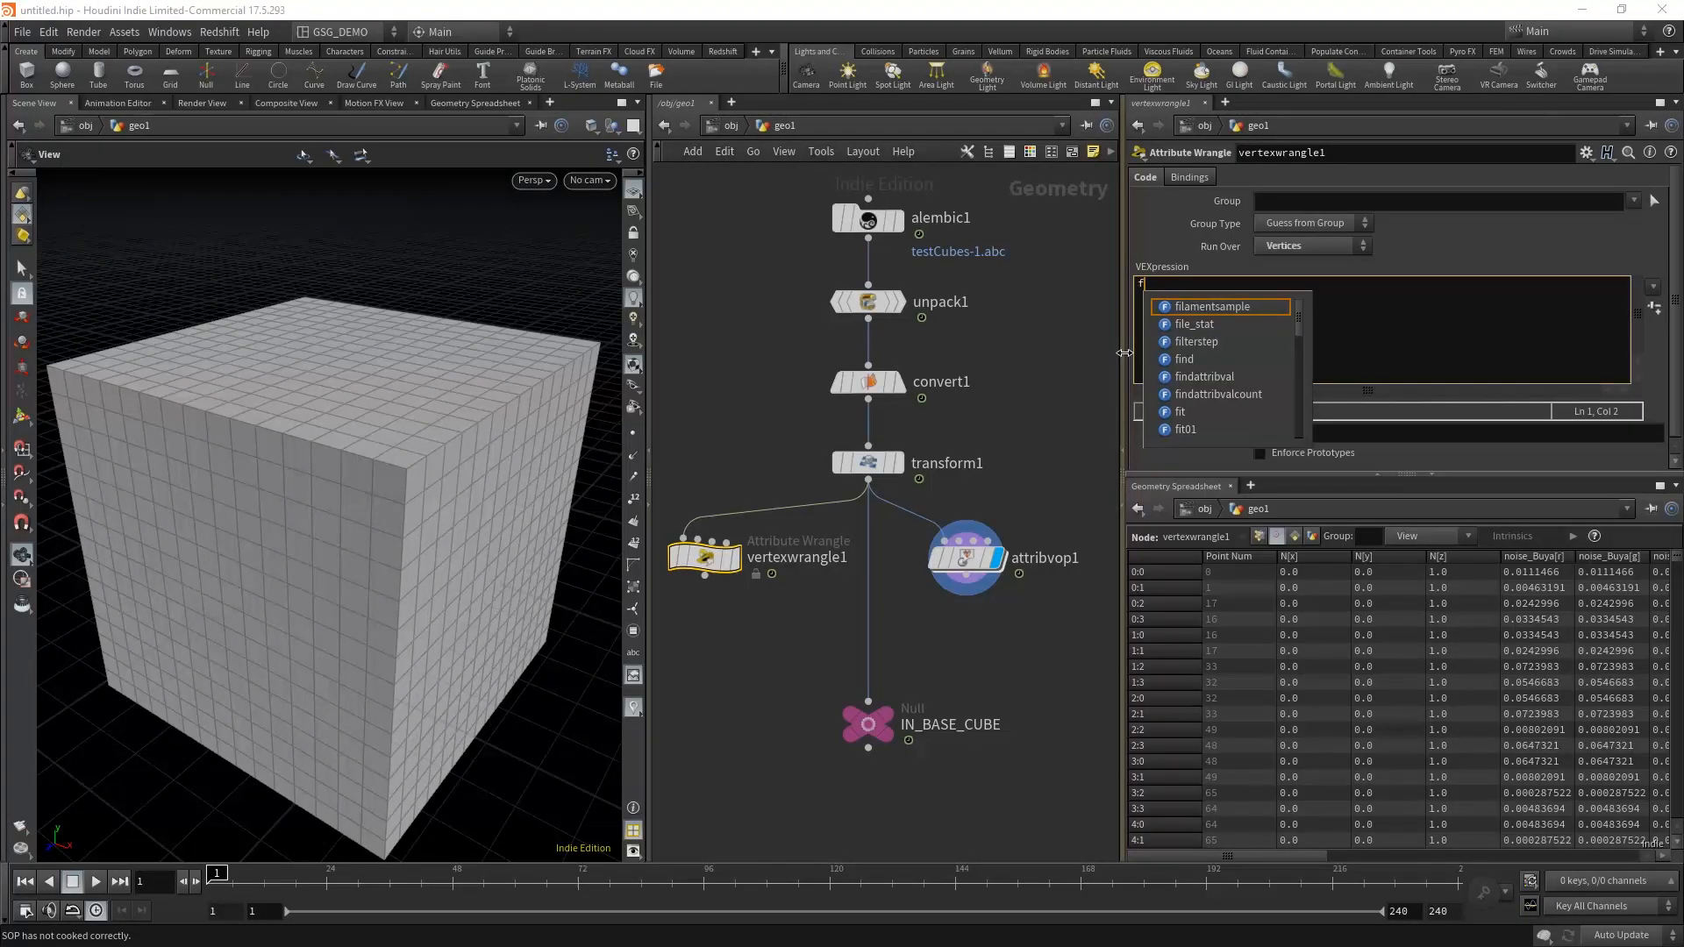
pyautogui.write('@')
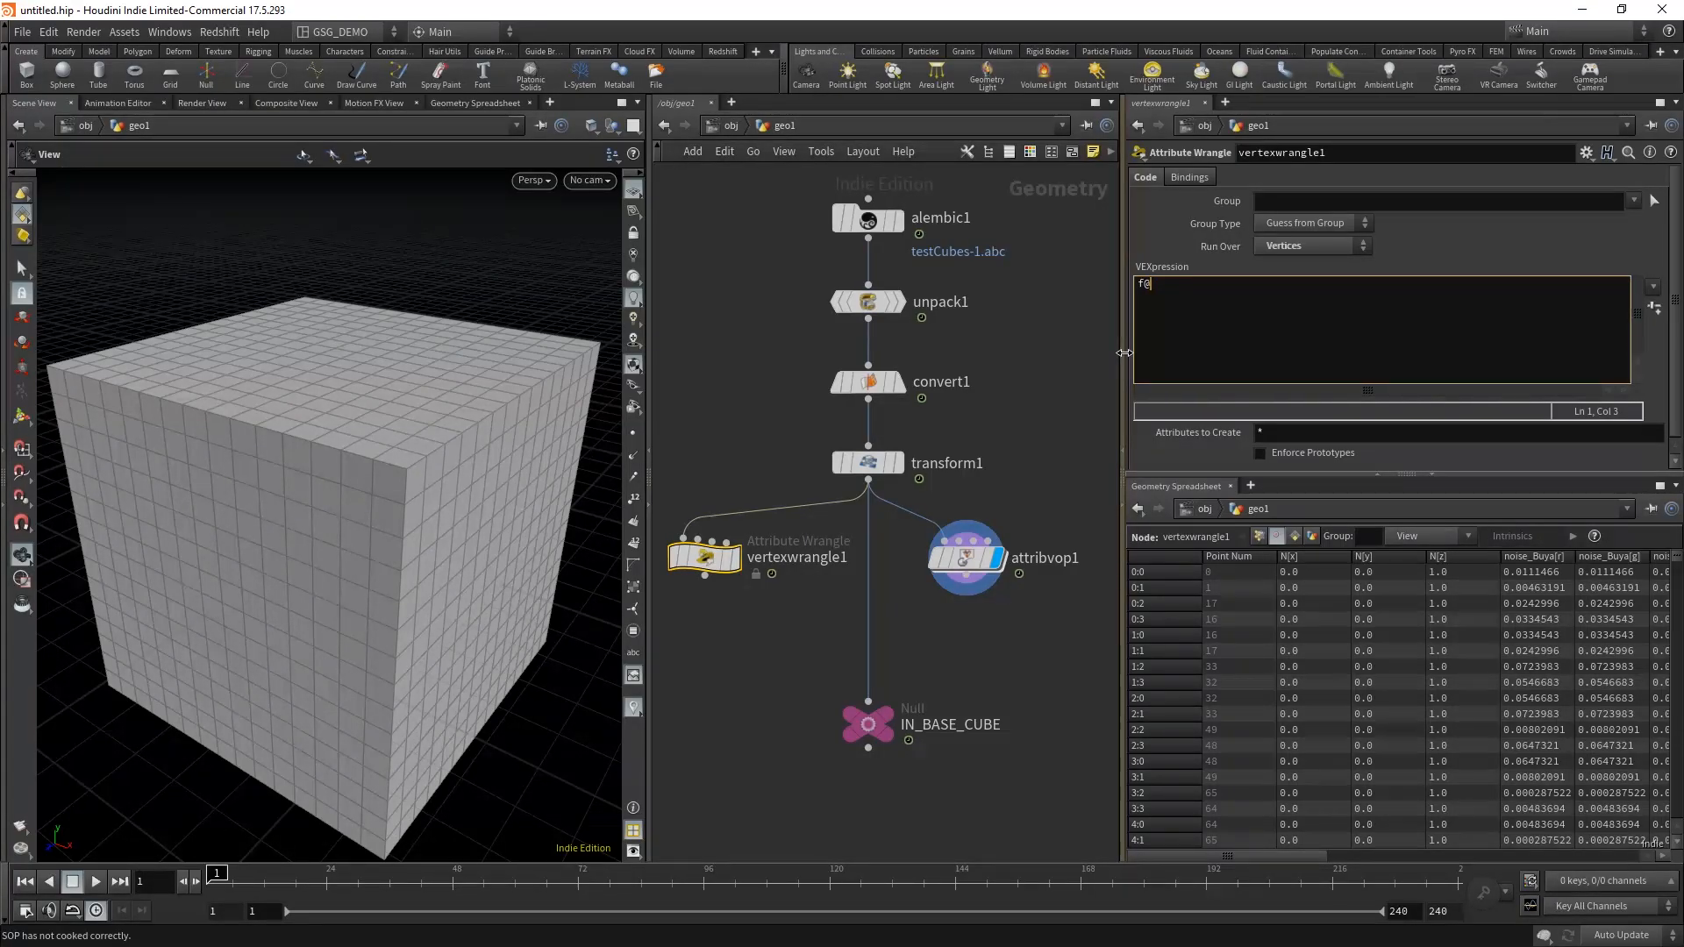
pyautogui.write('noise1 =')
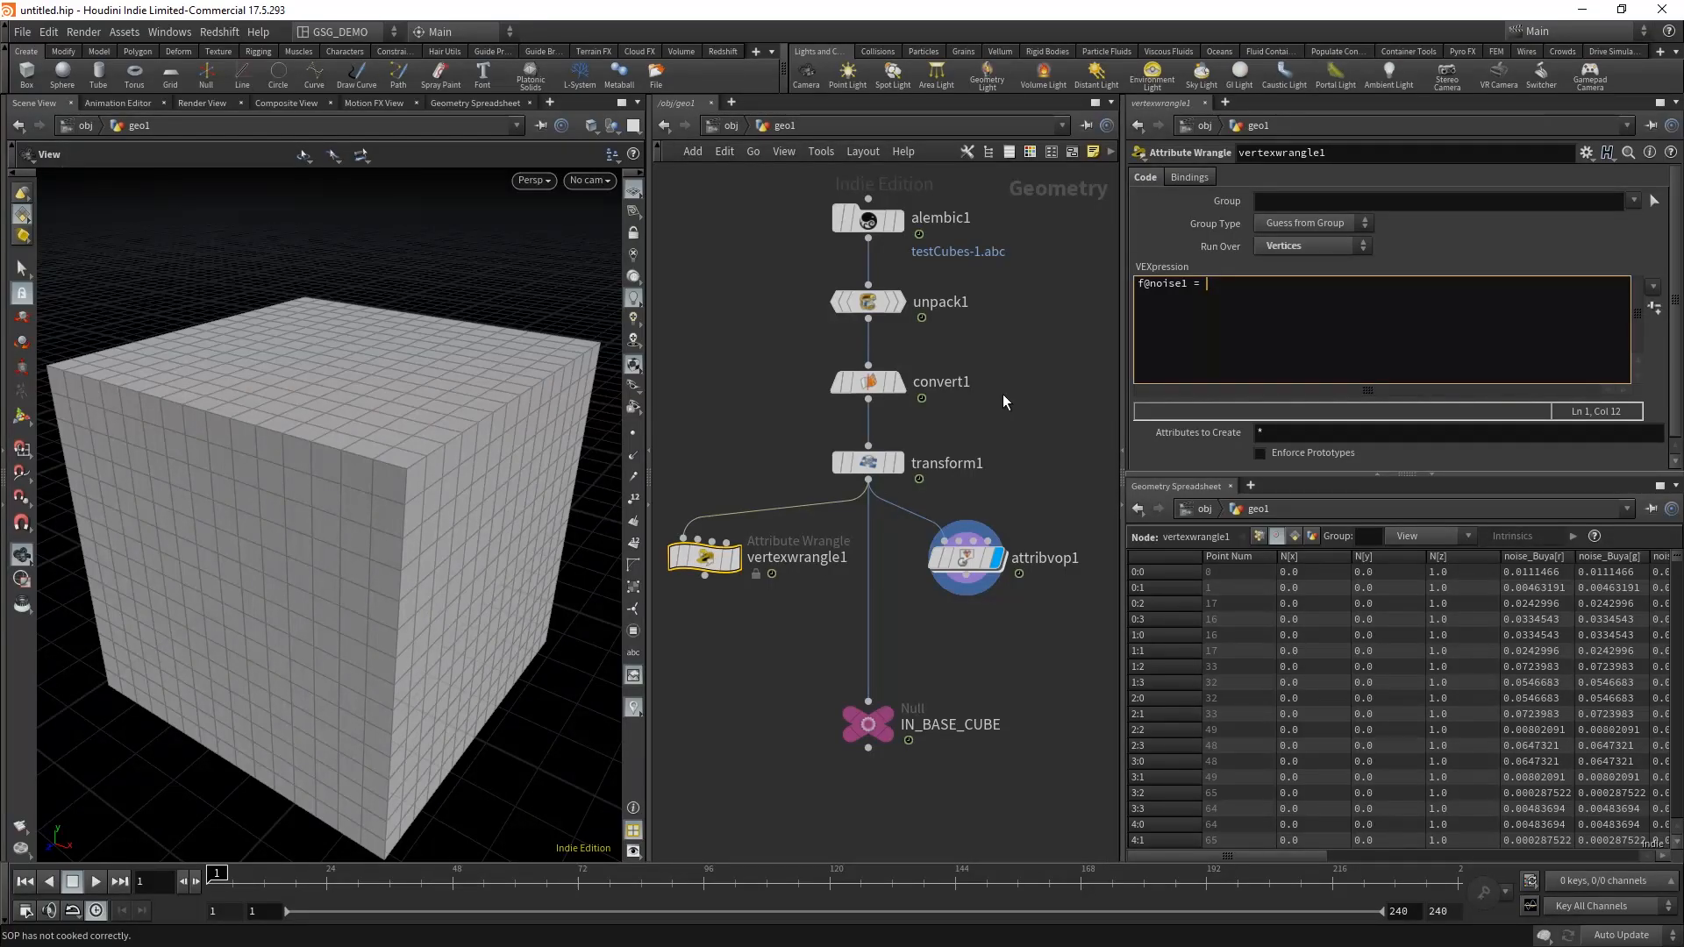
pyautogui.write('v@noise_Buya.x')
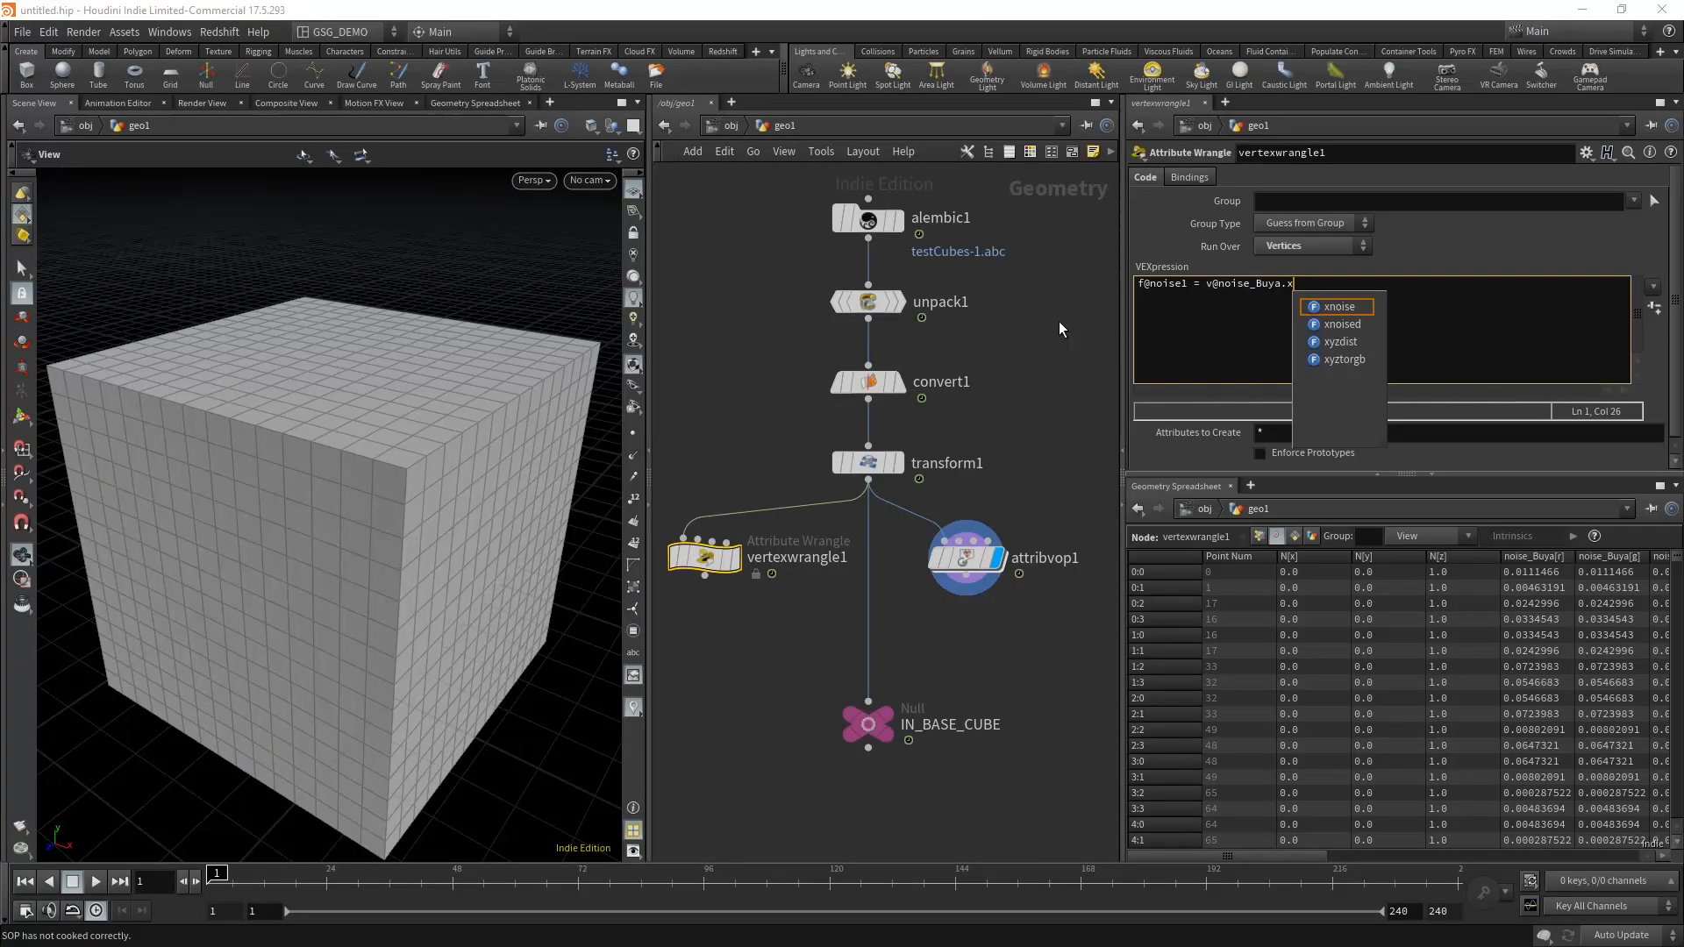
pyautogui.write(';')
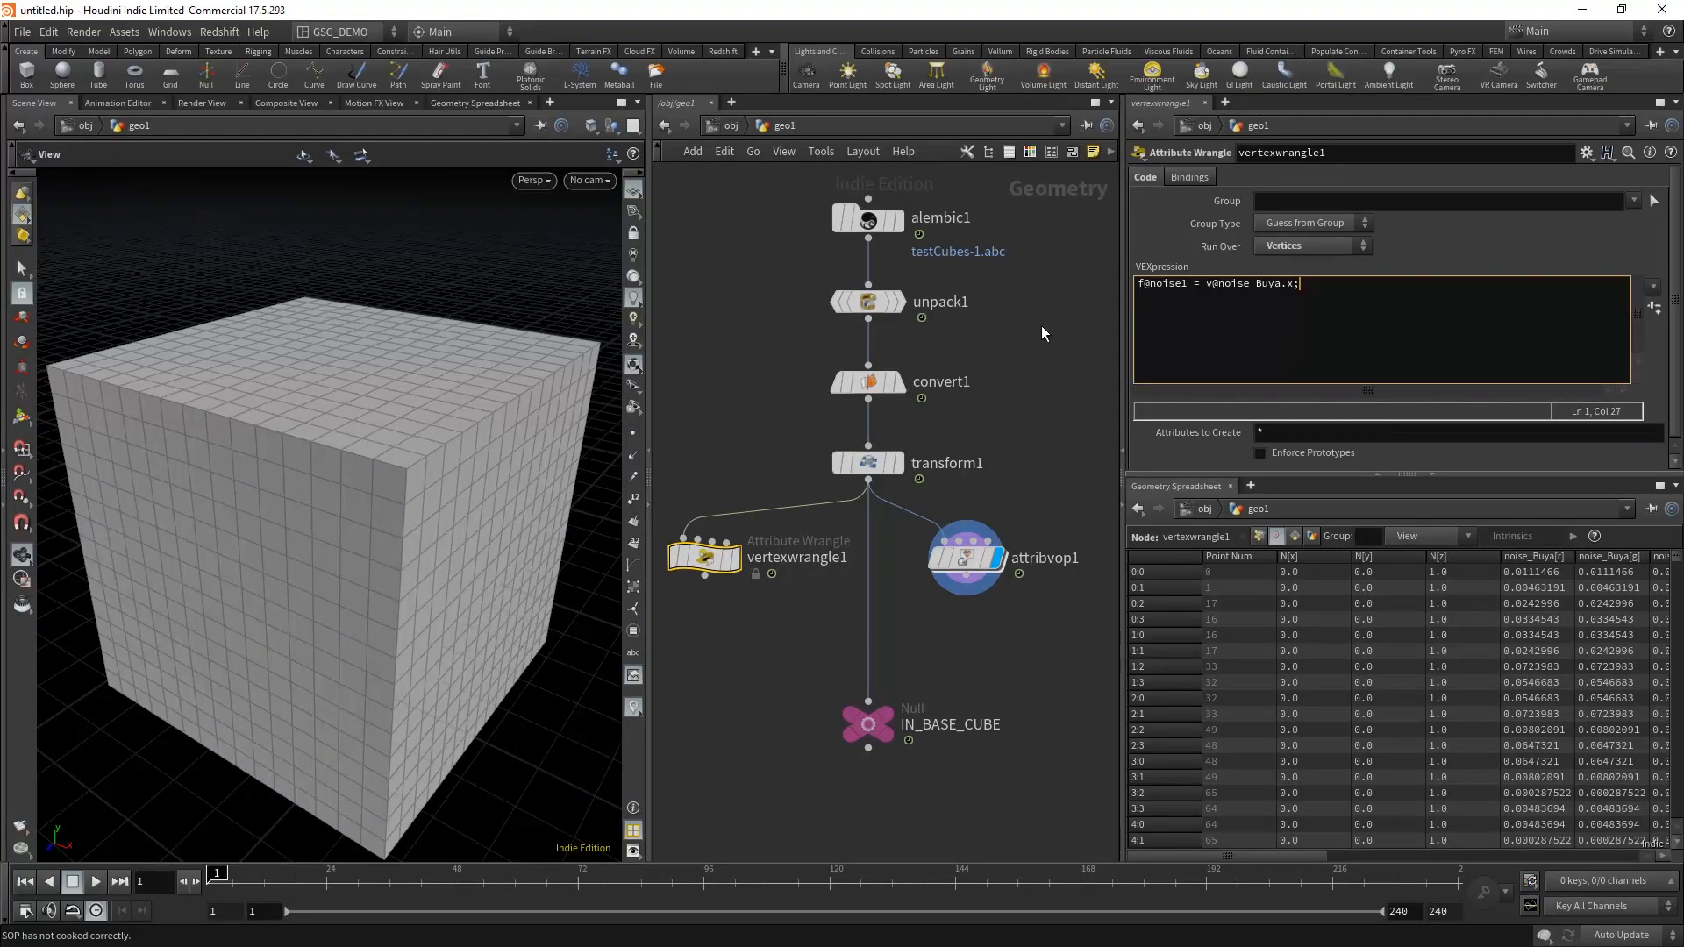
pyautogui.click(1038, 412)
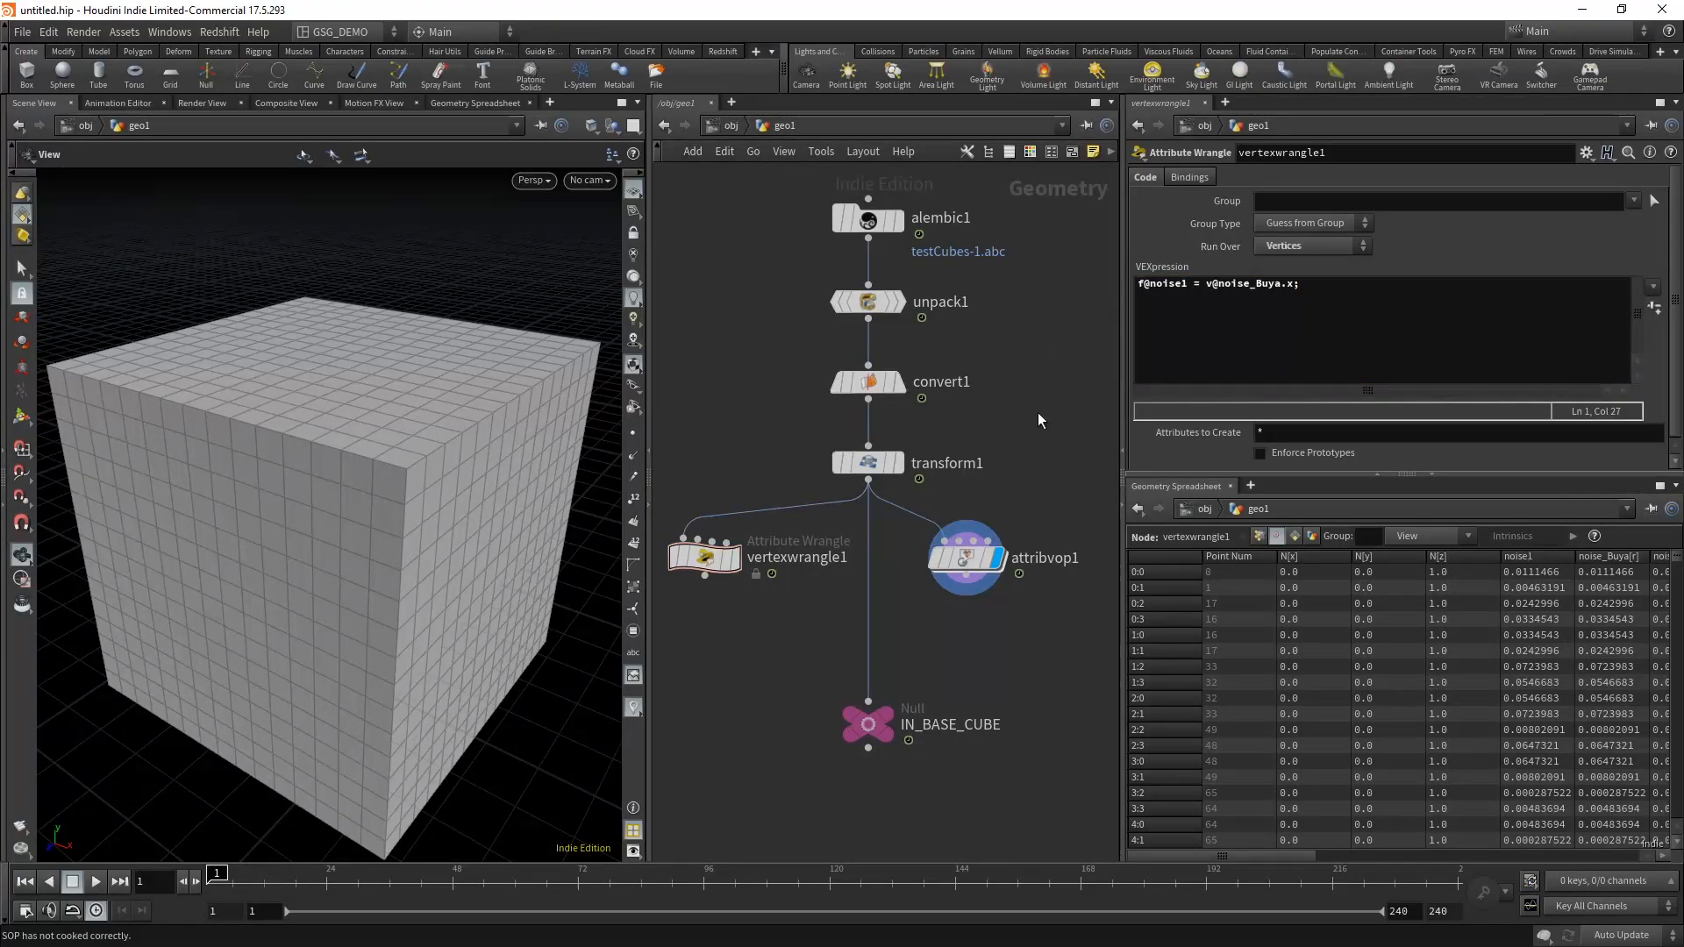
# Step: Remove the closing semicolon from the noise1 line as an error test and display vertexwrangle1
pyautogui.click(1313, 288)
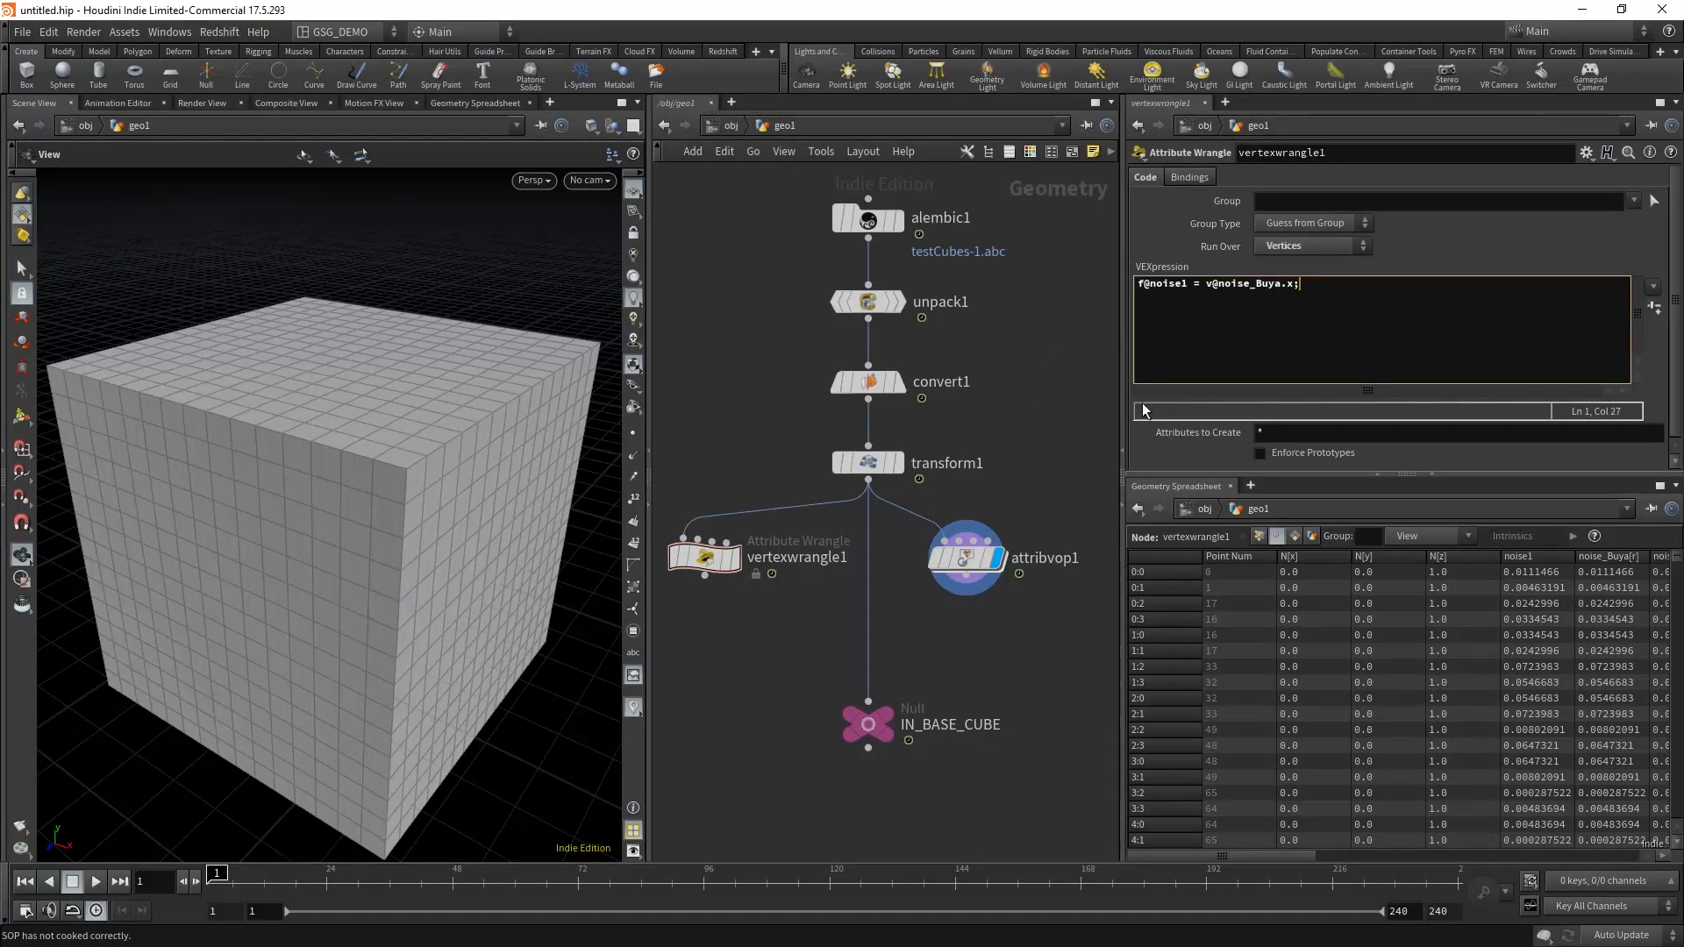
pyautogui.press('BackSpace')
pyautogui.click(1043, 419)
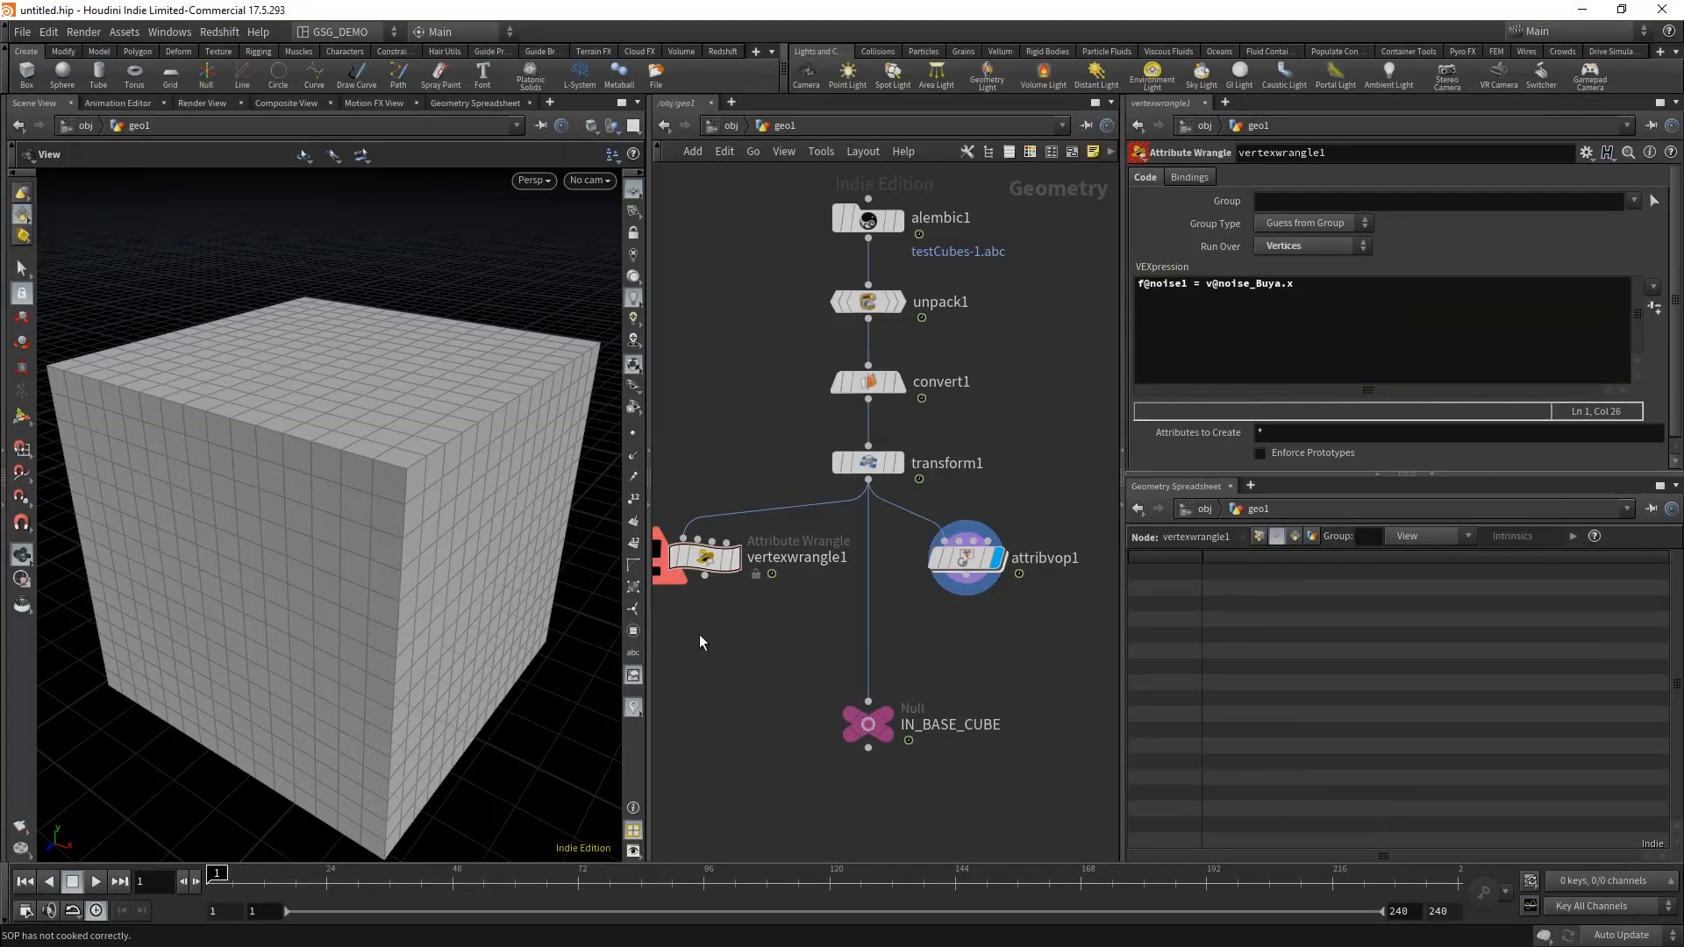
pyautogui.moveTo(751, 536); pyautogui.dragTo(833, 530, button='middle')
pyautogui.click(818, 554)
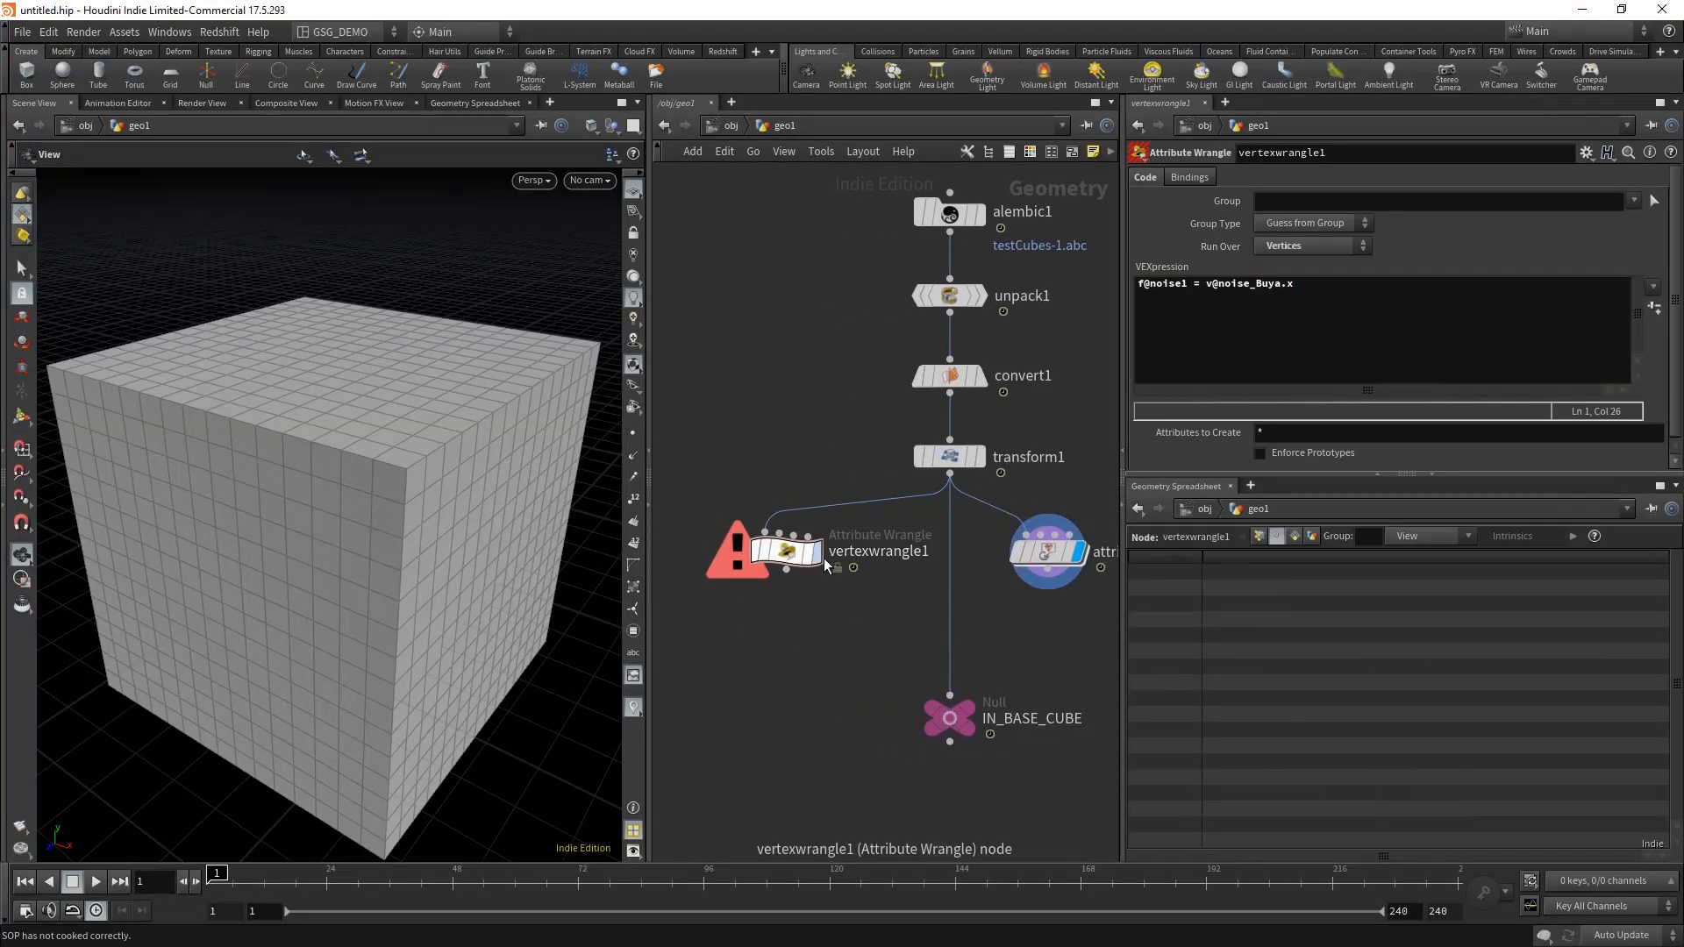
# Step: Restore the semicolon at the end of vertexwrangle1's noise1 line and apply the code
pyautogui.click(1313, 283)
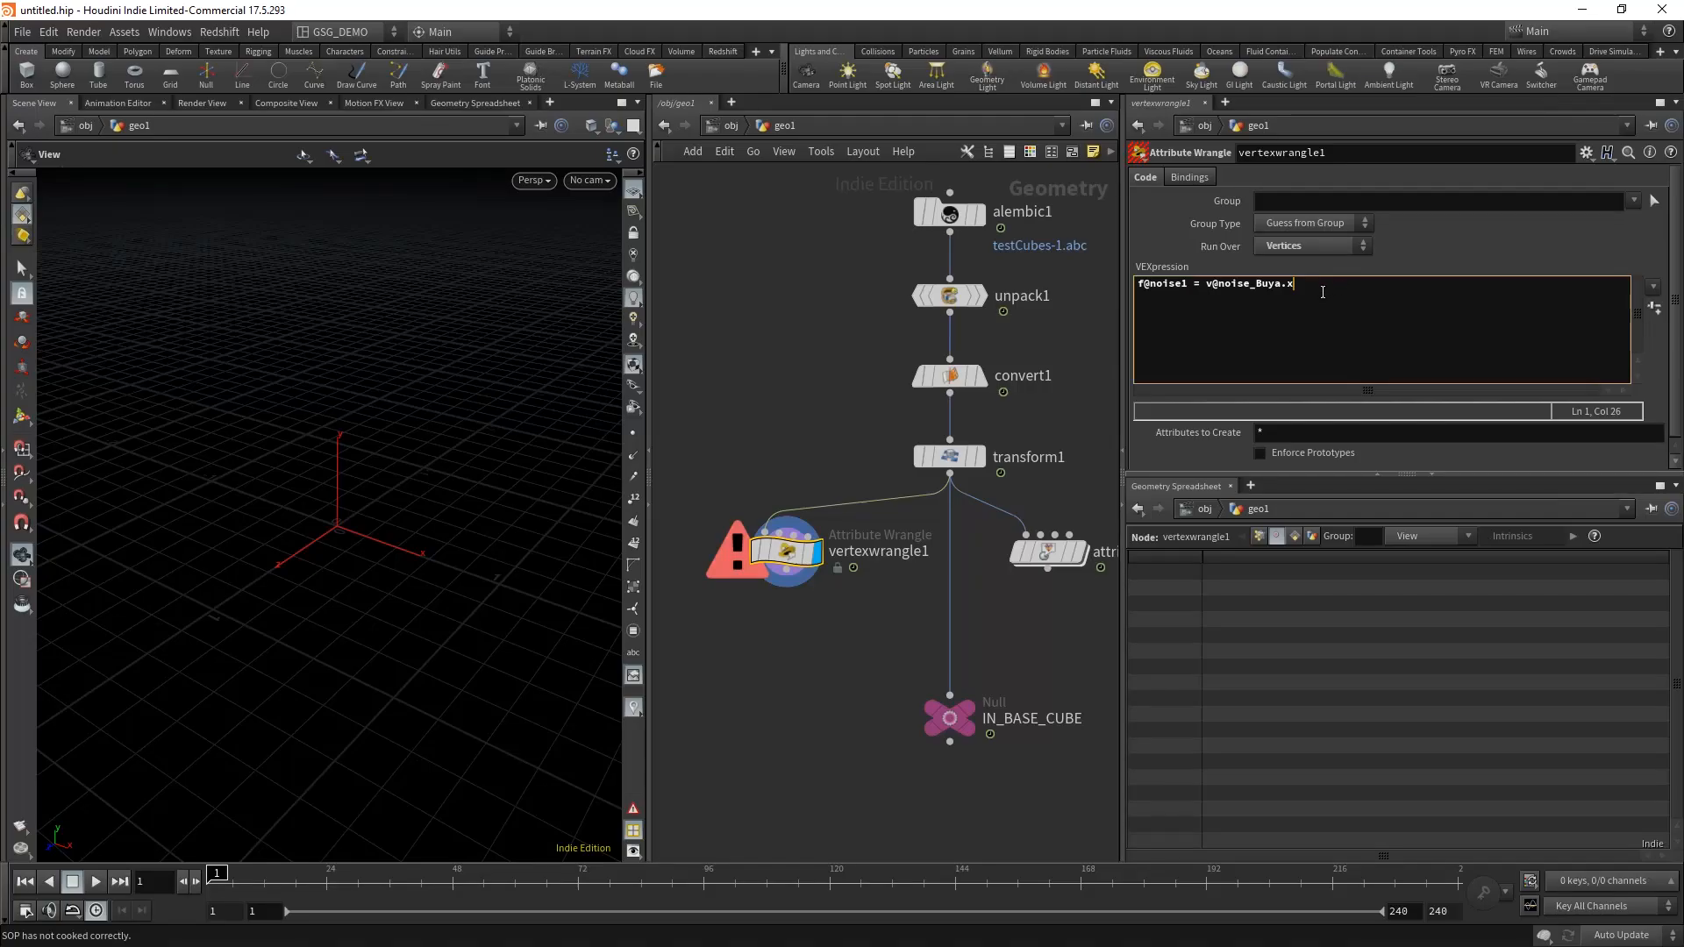
pyautogui.write(';')
pyautogui.click(796, 451)
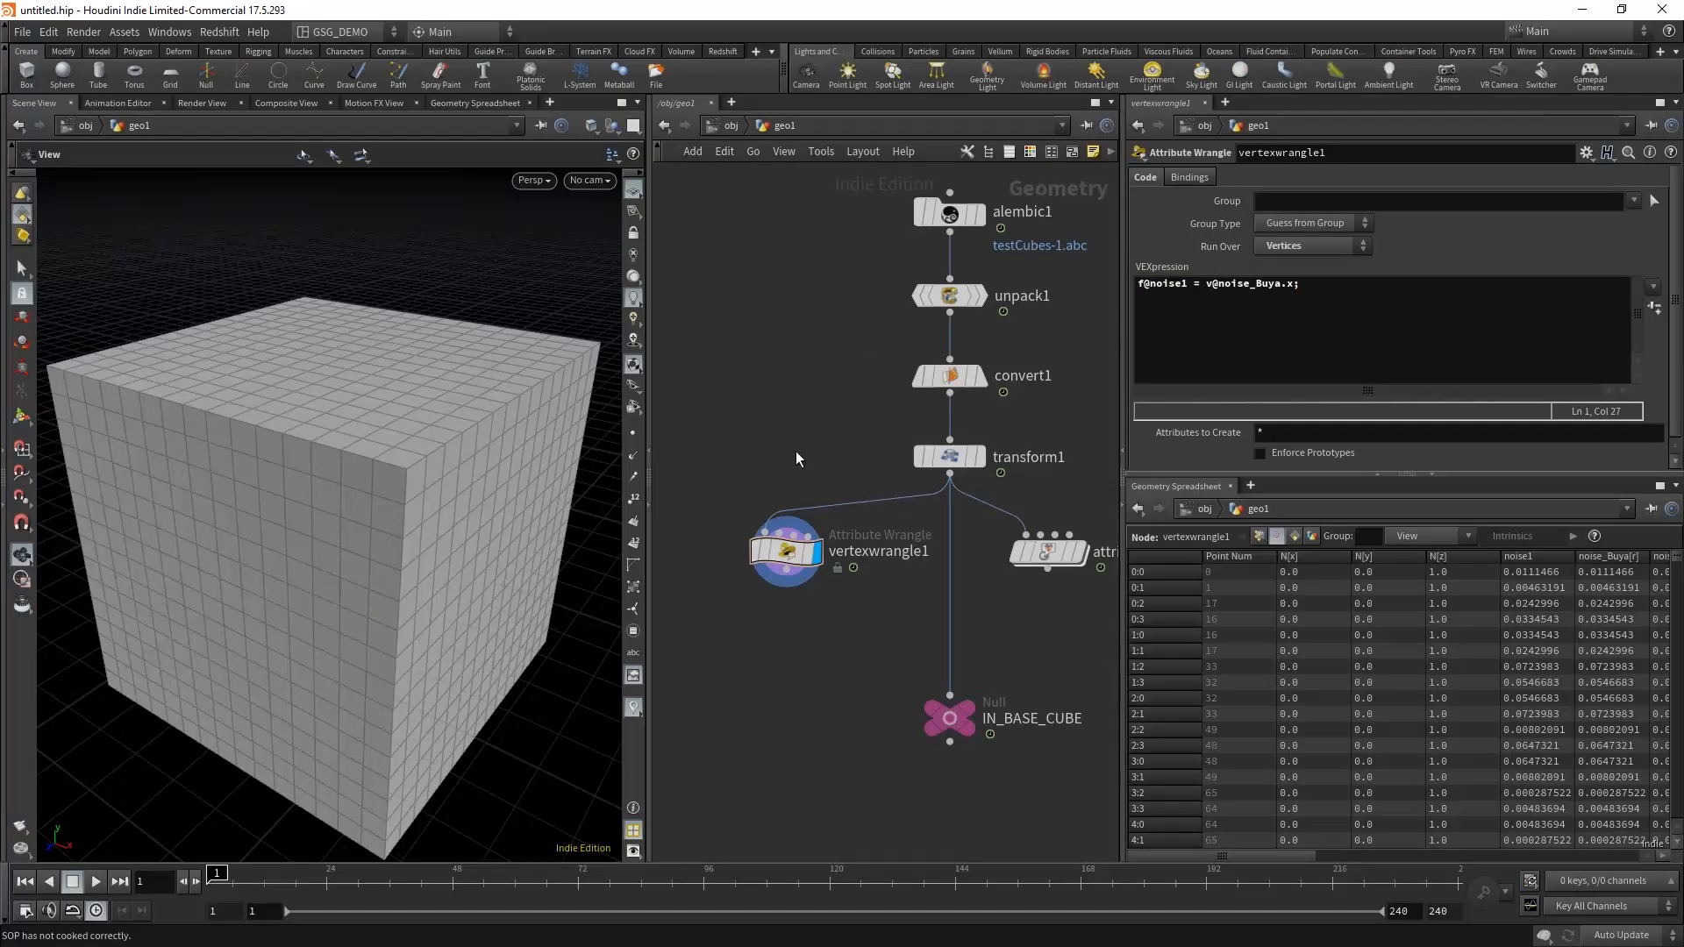
pyautogui.click(787, 570)
pyautogui.click(799, 635)
# Step: Copy vertexwrangle1's complete noise1 line and paste a duplicate directly after it
pyautogui.click(787, 551)
pyautogui.click(1351, 310)
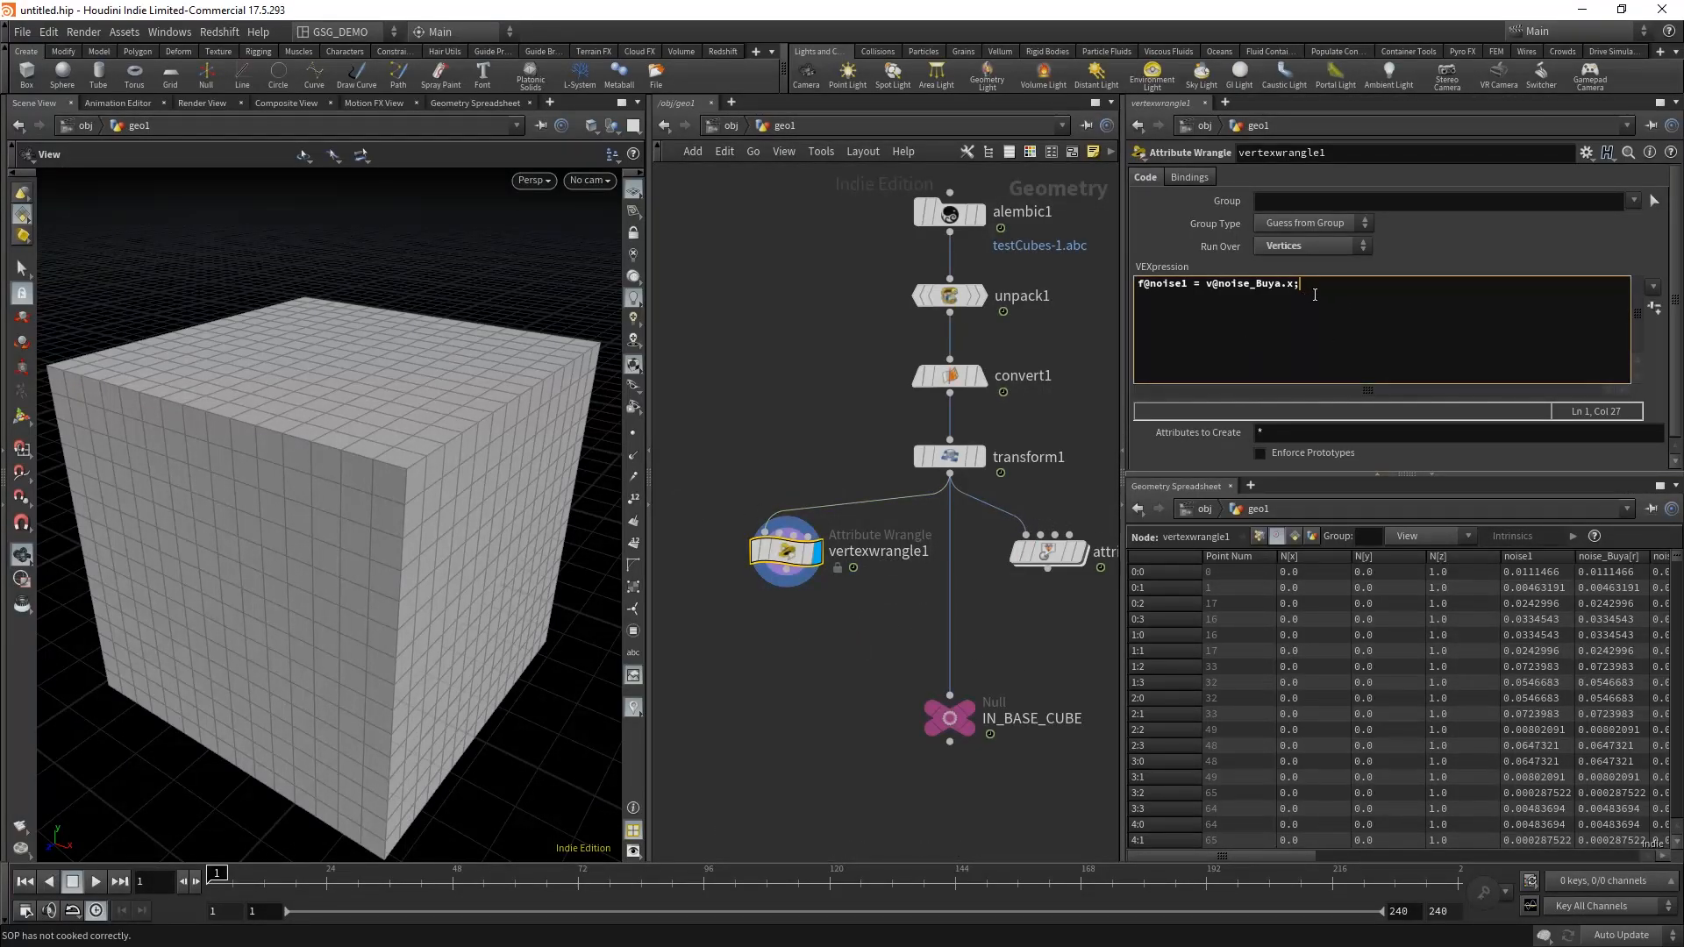
pyautogui.hotkey('ctrl', 'a')
pyautogui.hotkey('ctrl', 'c')
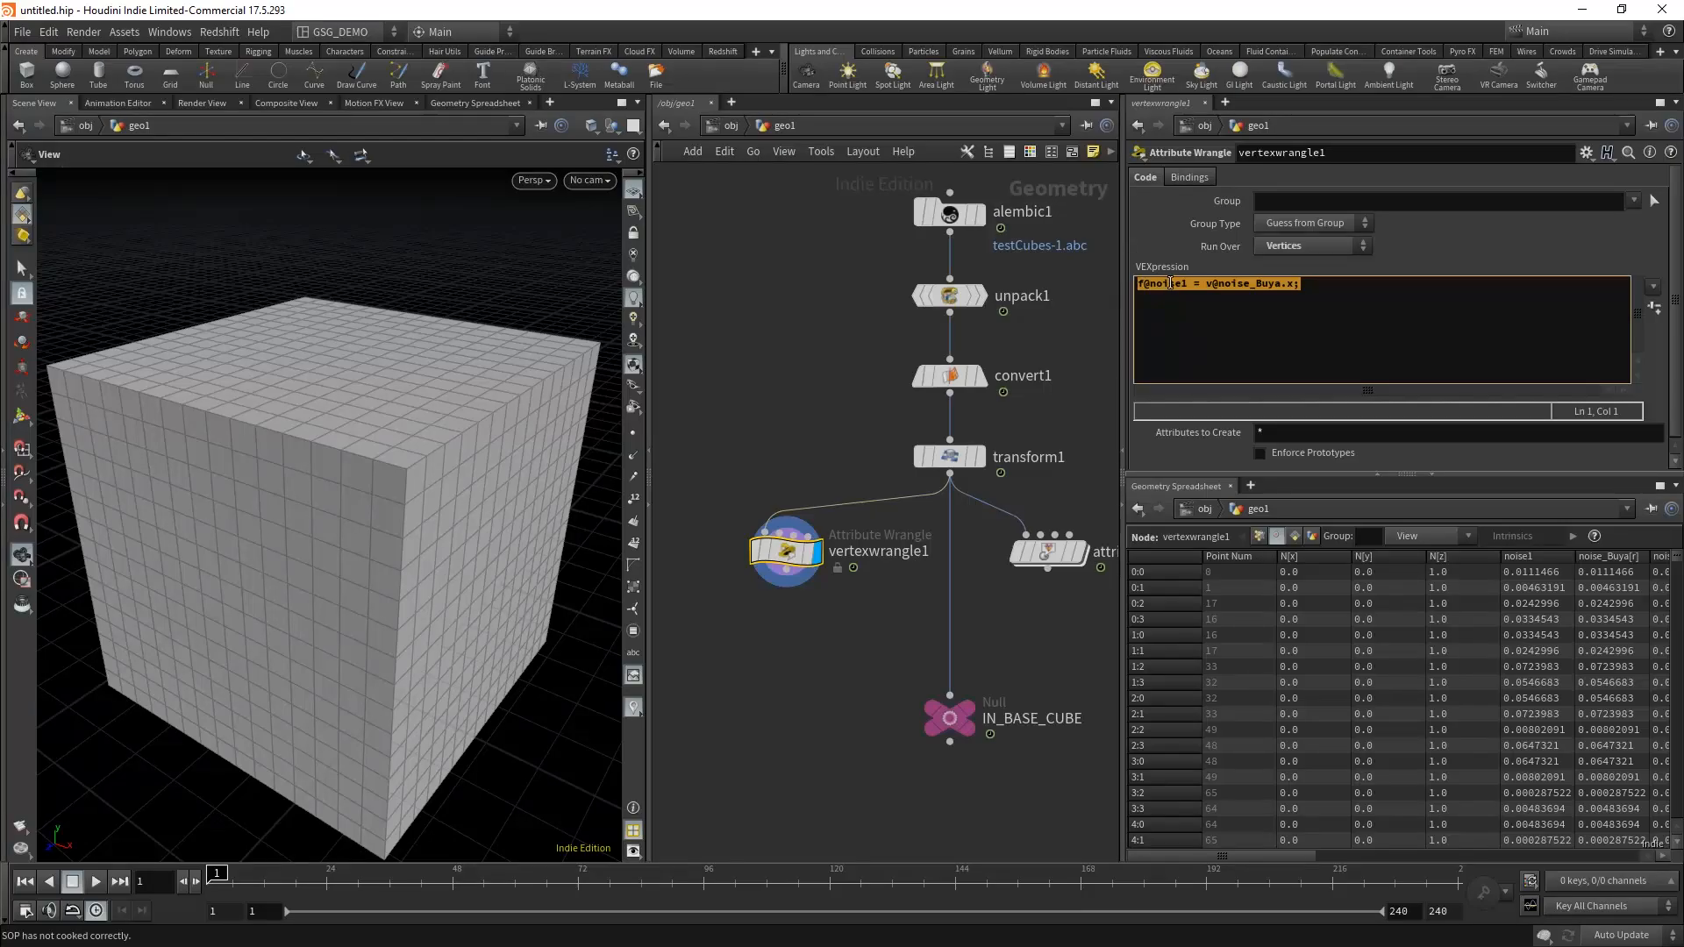
pyautogui.click(1411, 279)
pyautogui.hotkey('ctrl', 'v')
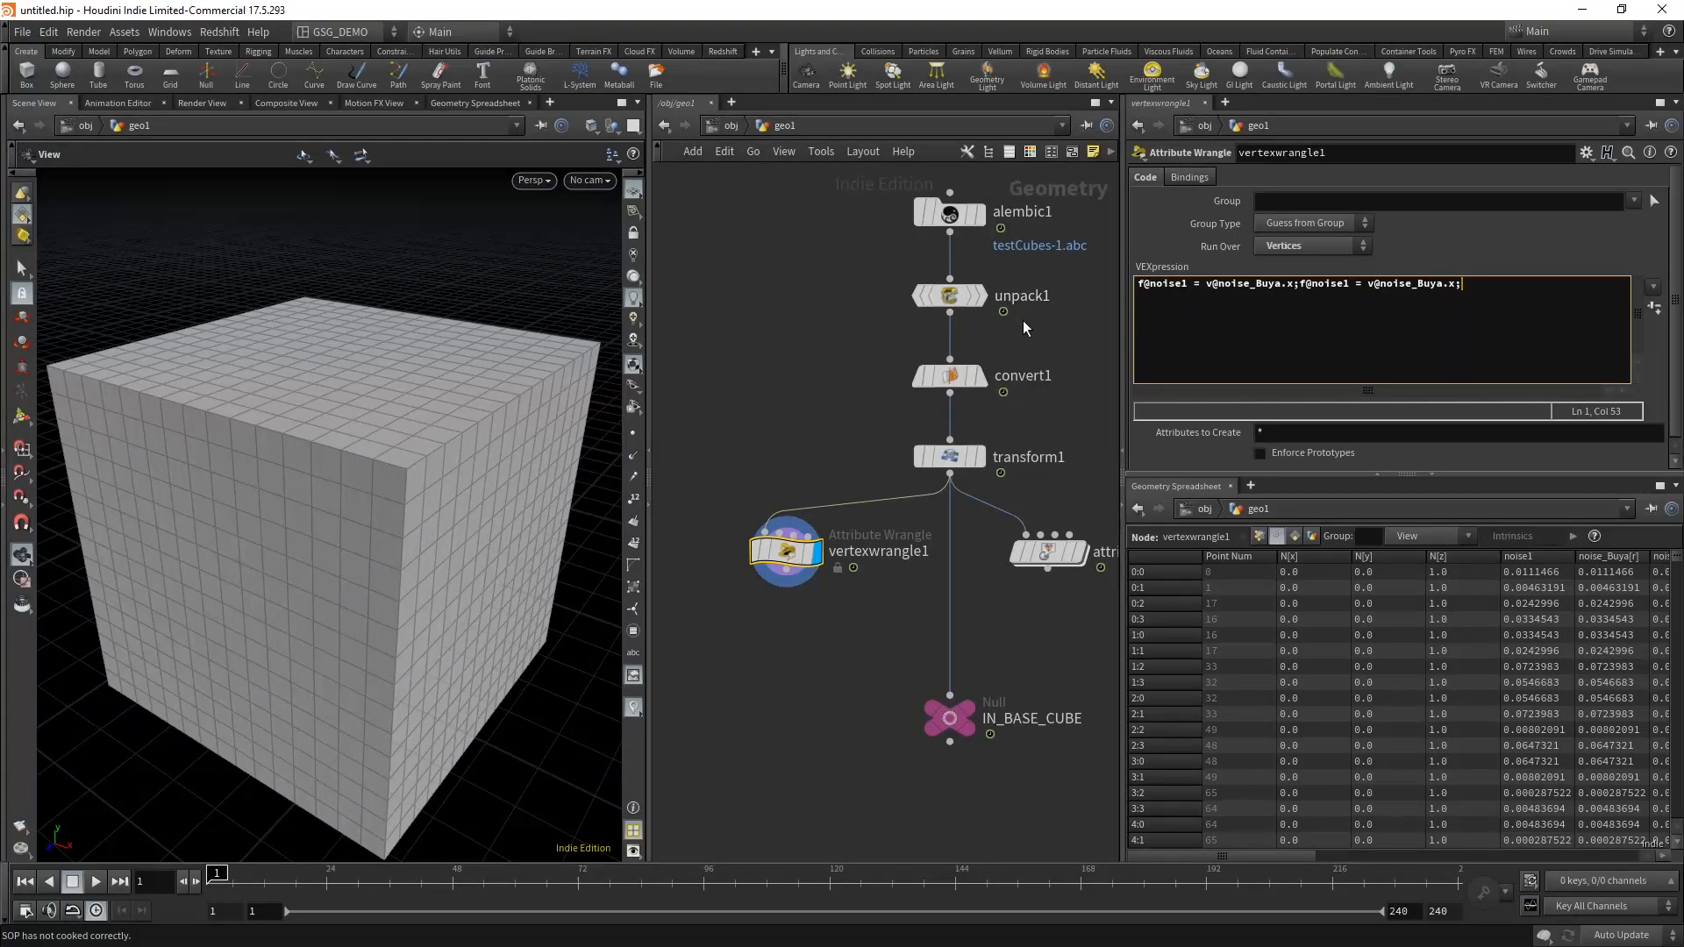
# Step: Undo the inline paste and place two copies of vertexwrangle1's noise1 line on separate lines below the original
pyautogui.hotkey('ctrl', 'z')
pyautogui.press('Return')
pyautogui.hotkey('ctrl', 'v')
pyautogui.press('Return')
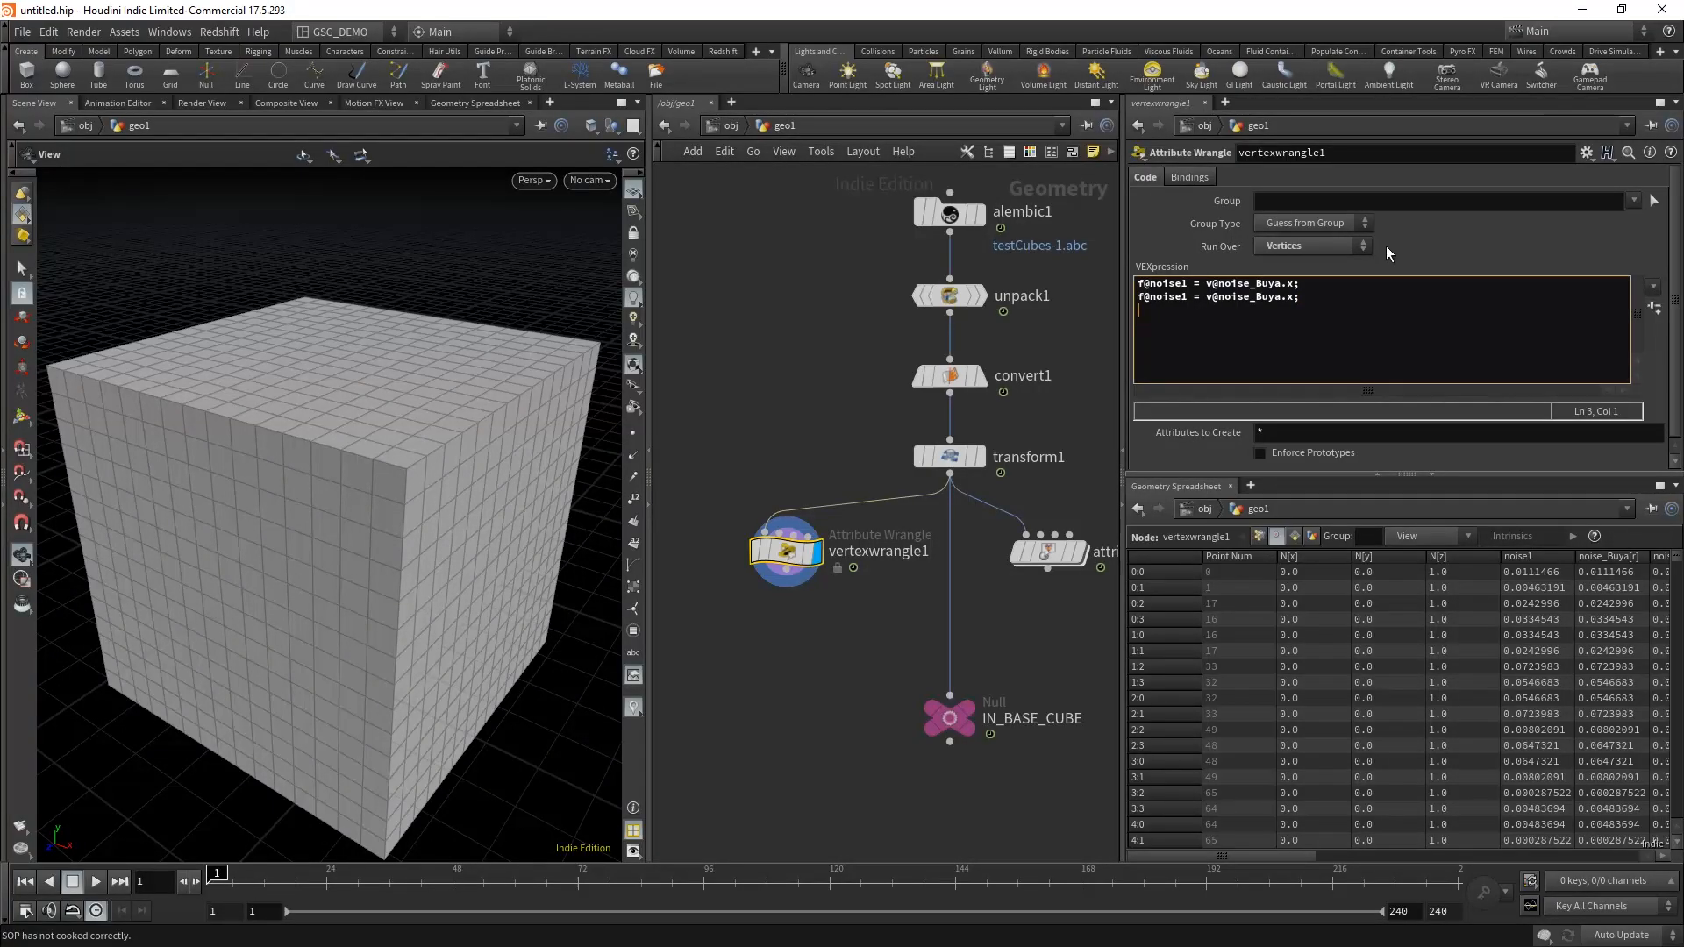
pyautogui.hotkey('ctrl', 'v')
# Step: Rename the output attributes in the second and third code lines to f@noise2 and f@noise3
pyautogui.click(1194, 297)
pyautogui.press('Left')
pyautogui.press('BackSpace')
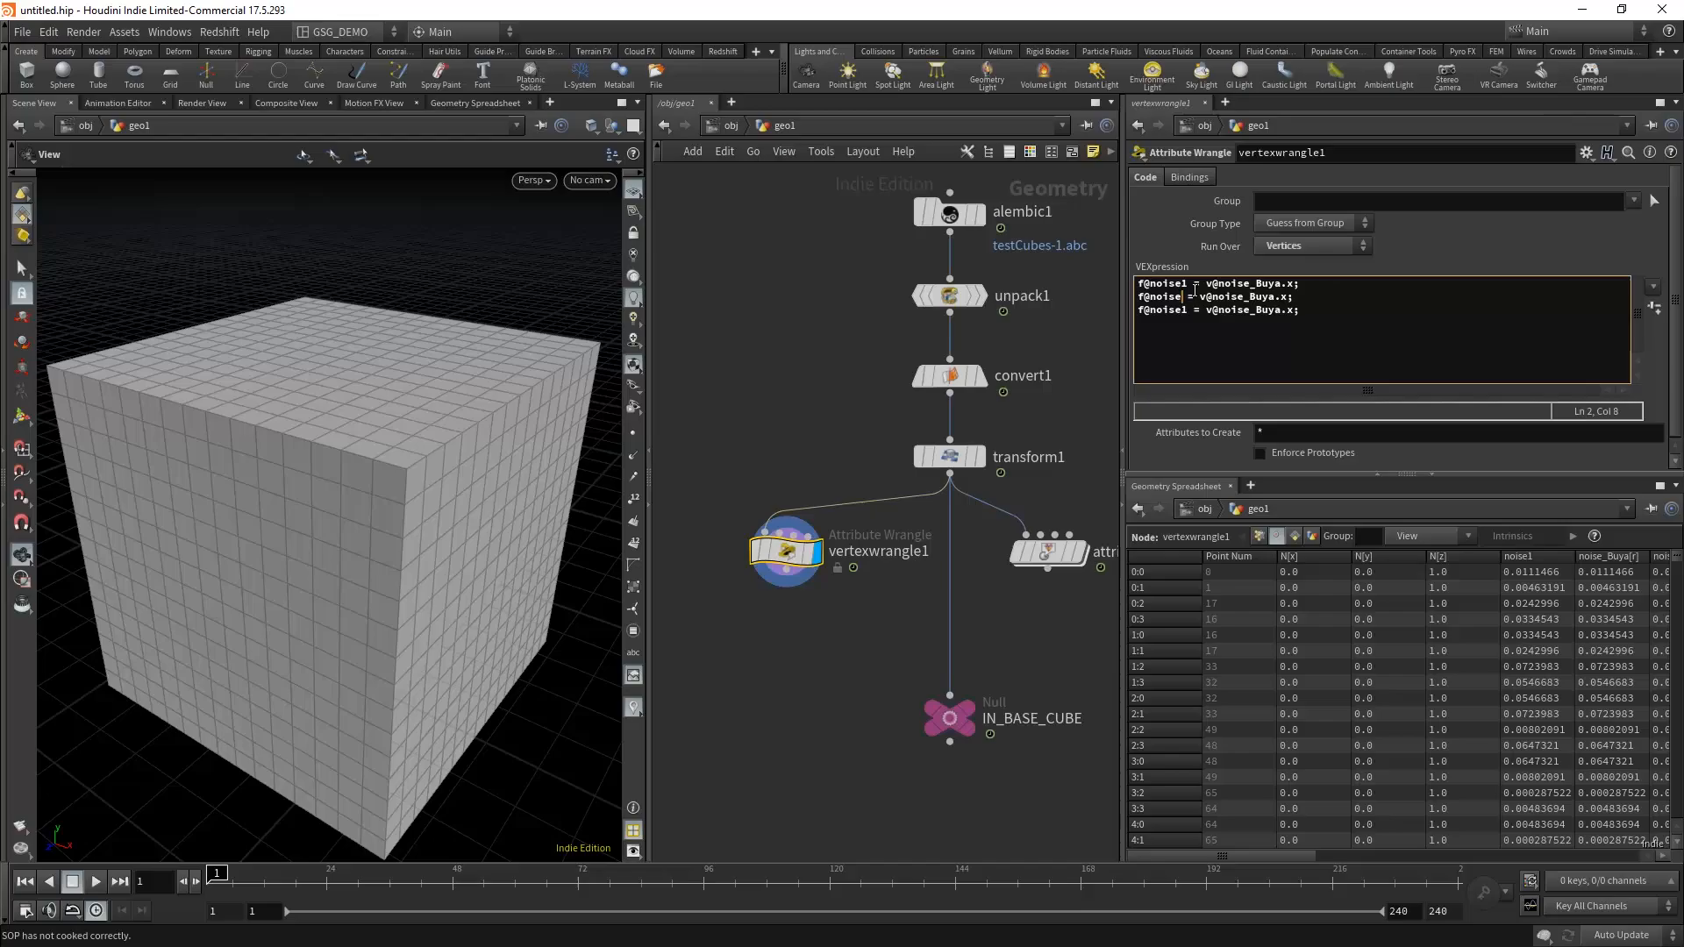
pyautogui.write('2')
pyautogui.press('Down')
pyautogui.press('BackSpace')
pyautogui.write('3')
pyautogui.moveTo(1255, 856); pyautogui.dragTo(1439, 856)
pyautogui.doubleClick(1433, 556)
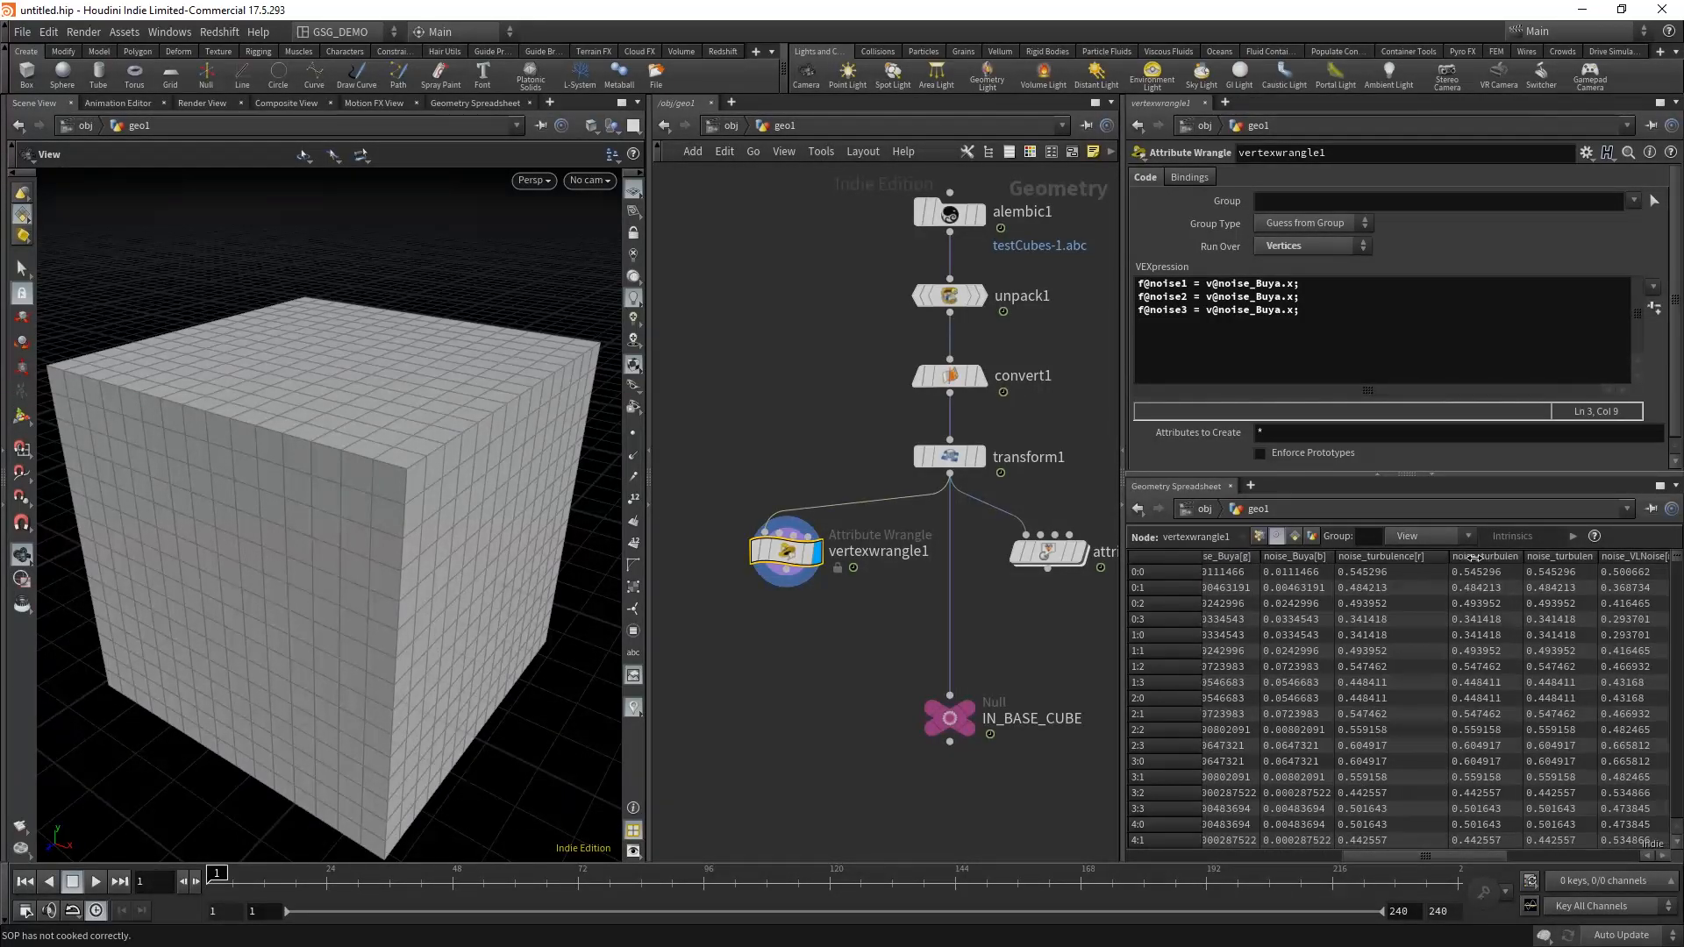
pyautogui.moveTo(1282, 296); pyautogui.dragTo(1248, 296)
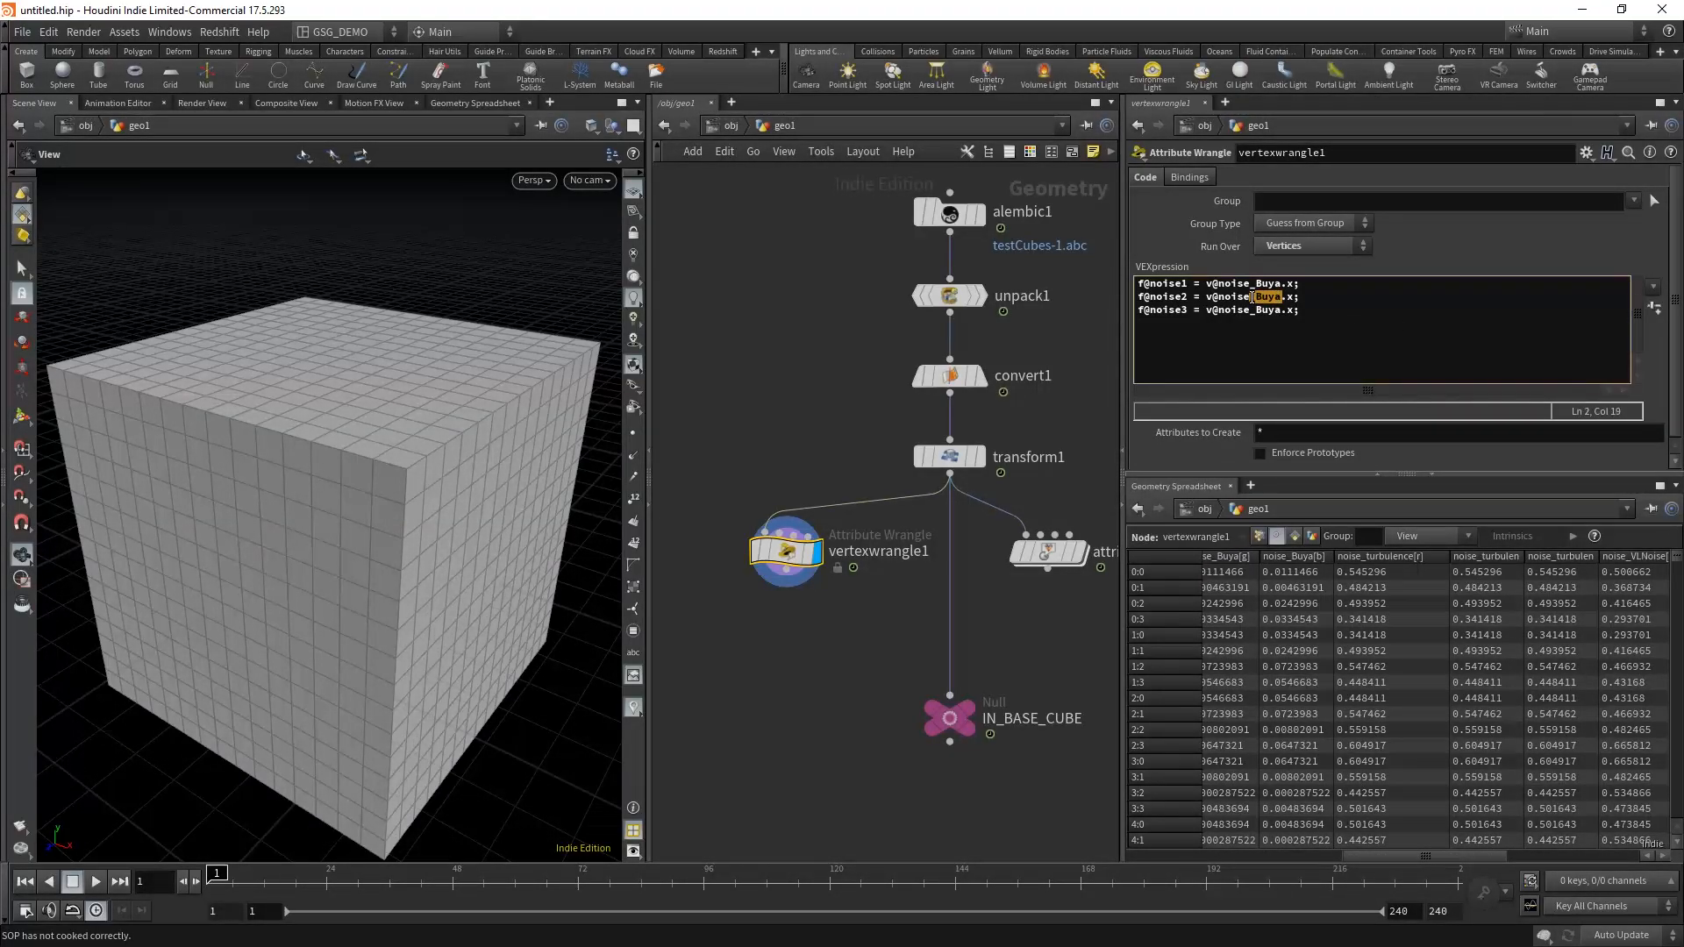
pyautogui.write('_turbulence')
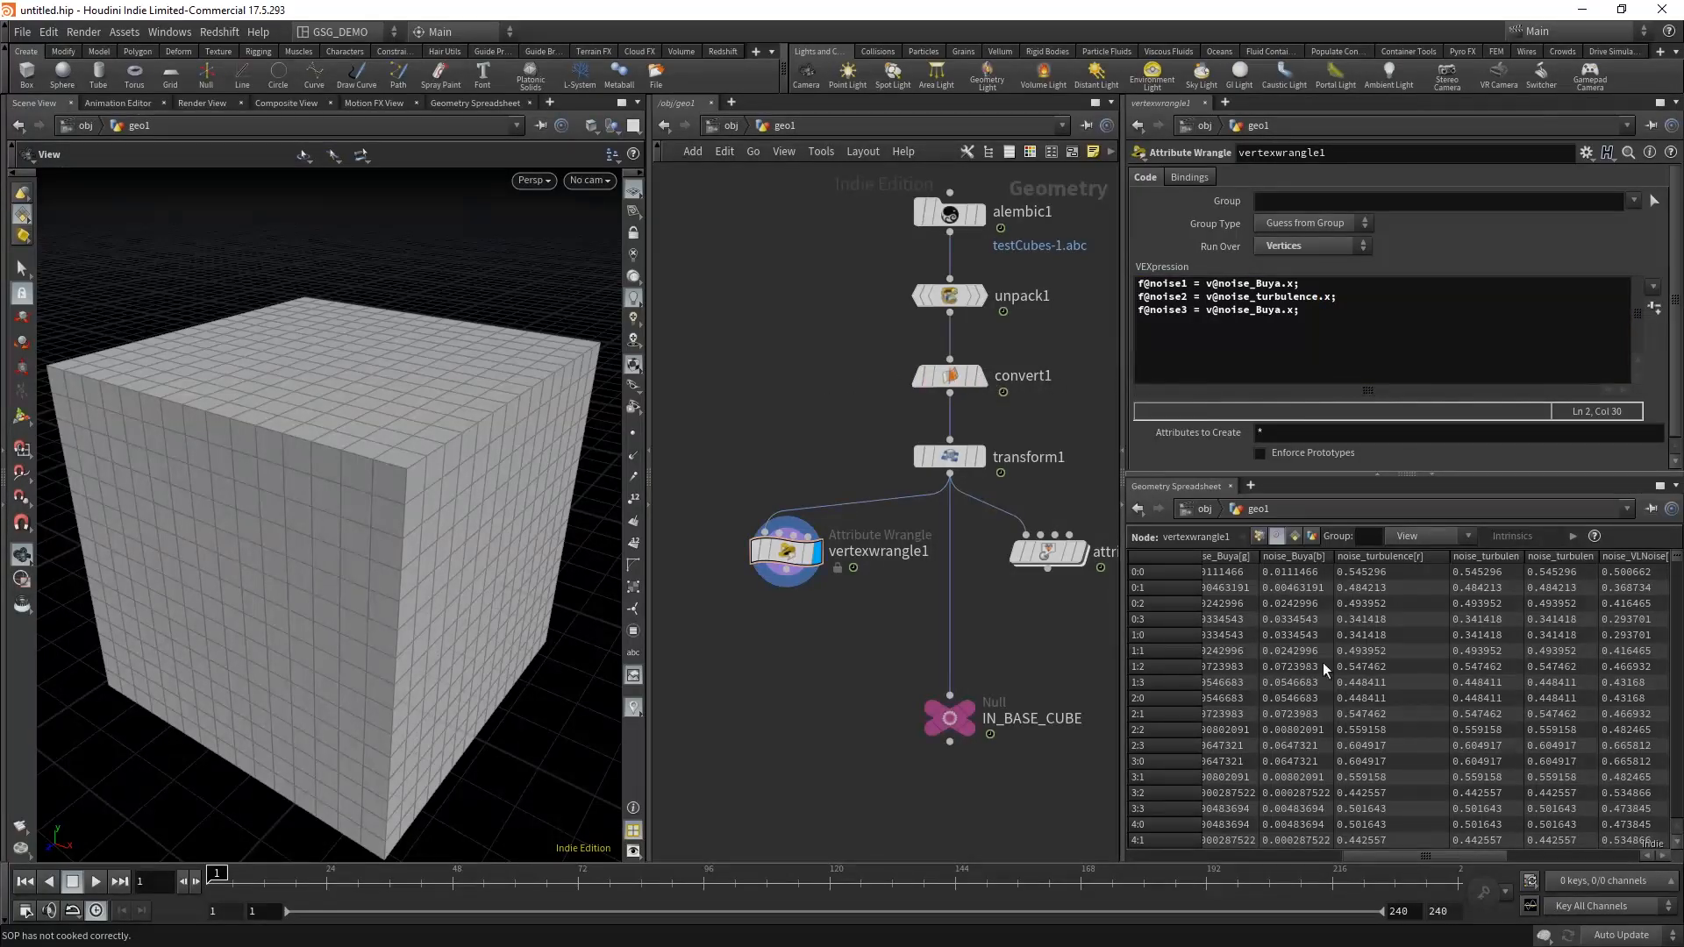
pyautogui.moveTo(1418, 860); pyautogui.dragTo(1557, 859)
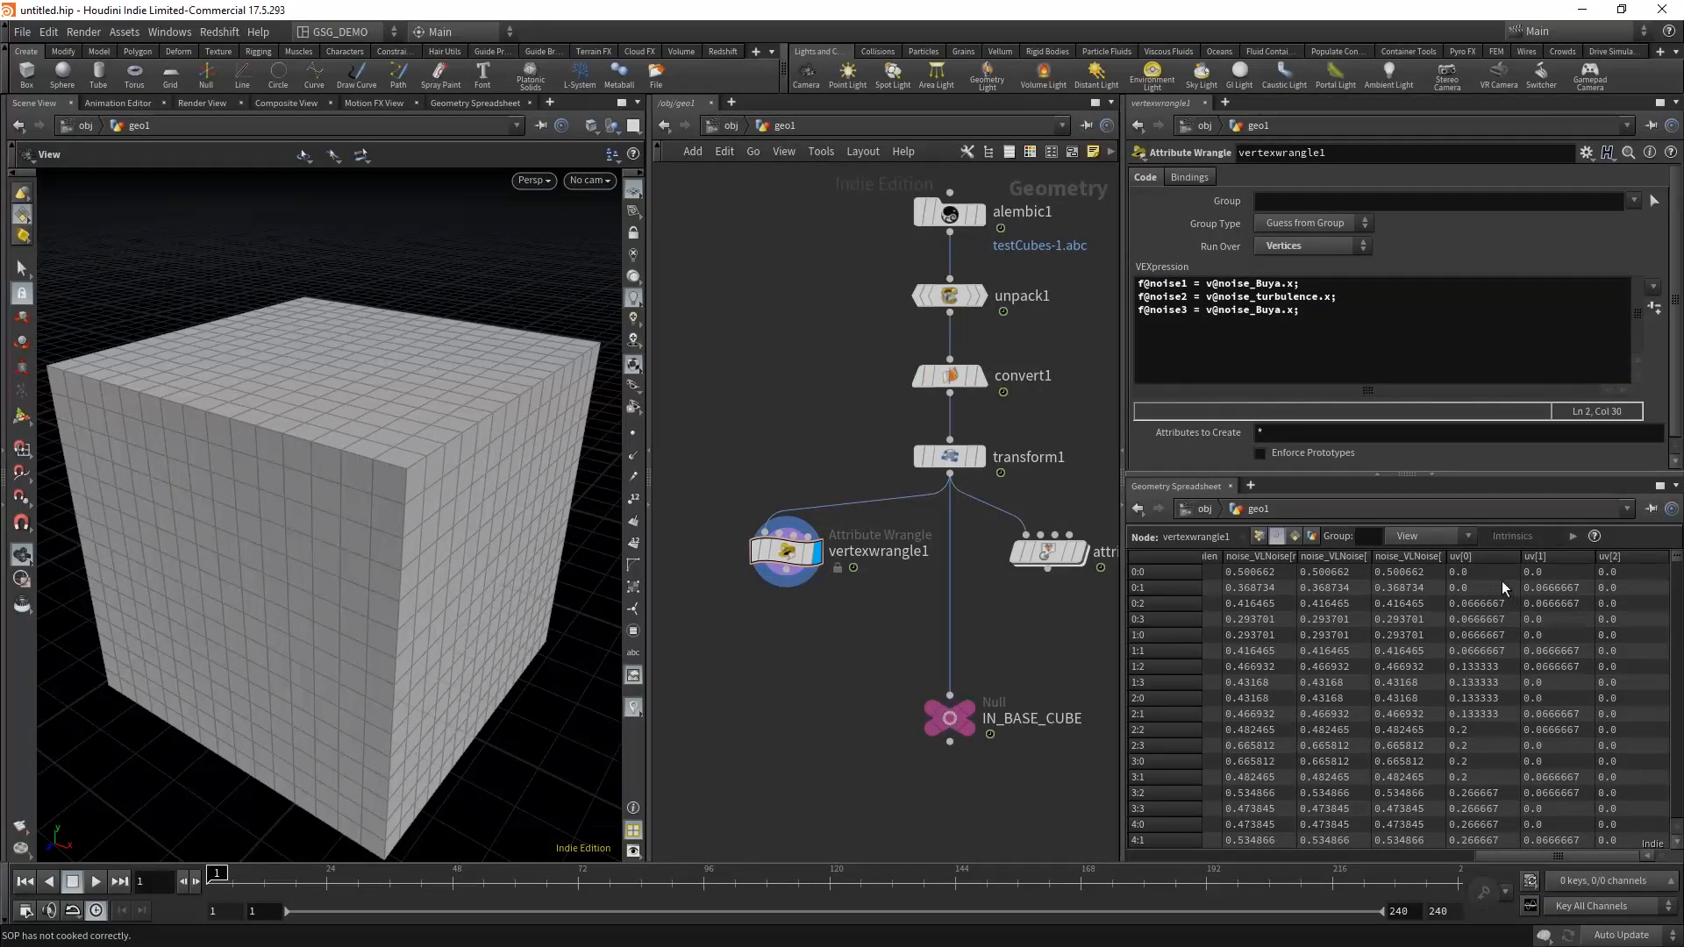
pyautogui.moveTo(1280, 313); pyautogui.dragTo(1256, 314)
pyautogui.write('VLNoise')
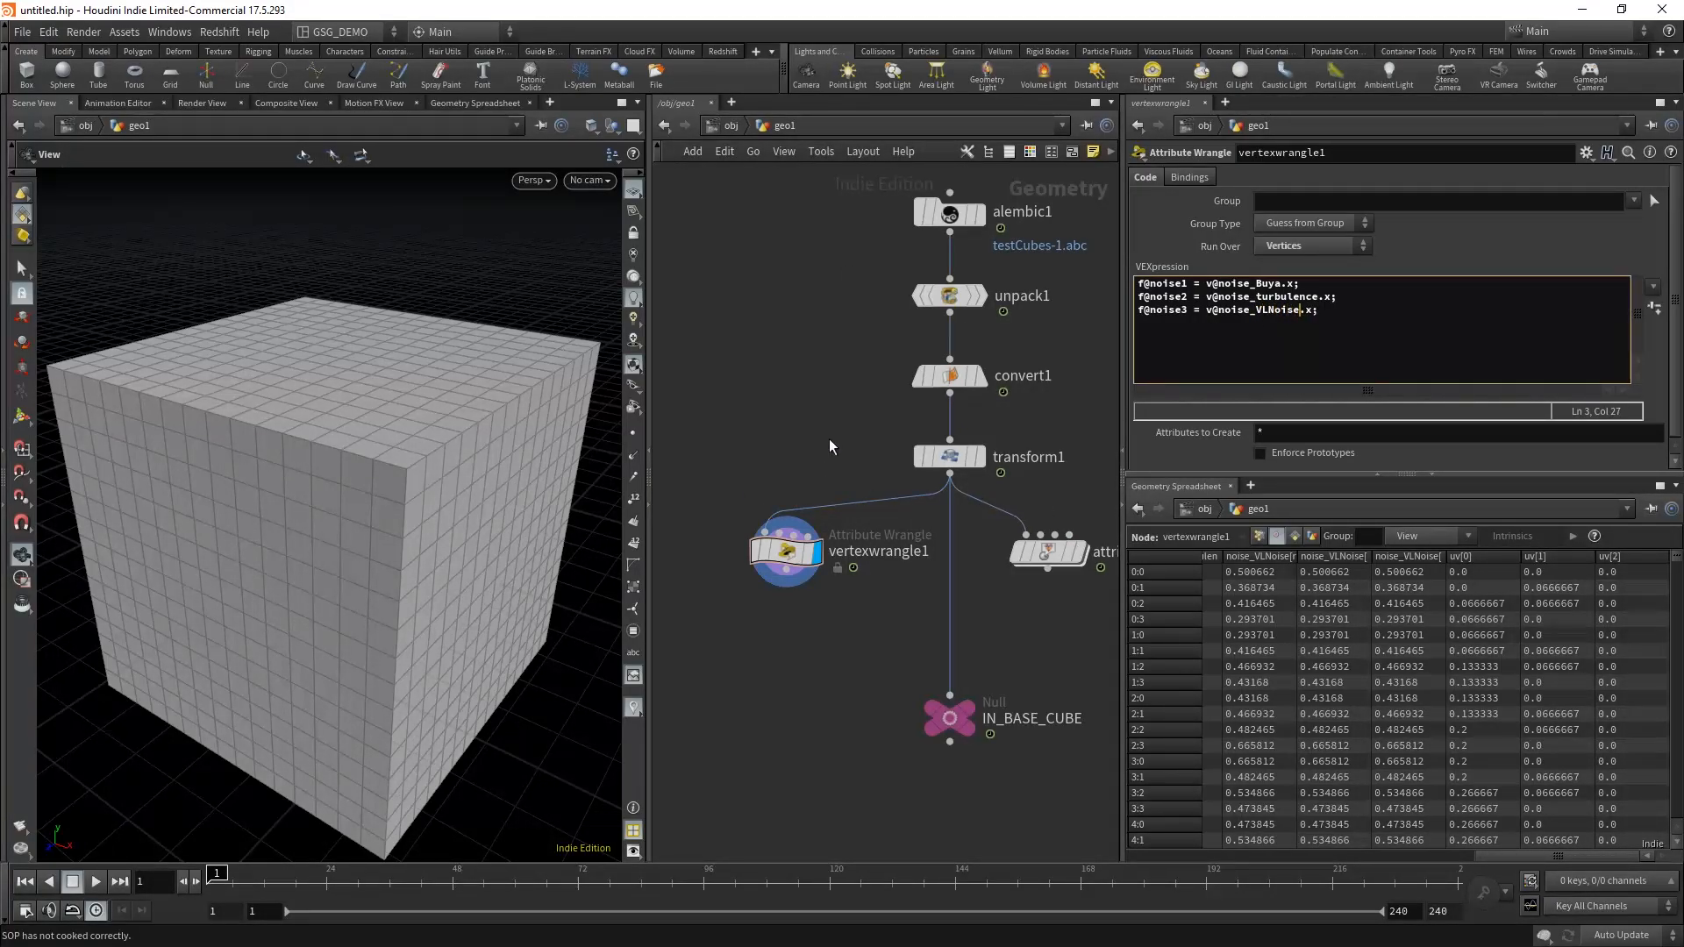
pyautogui.moveTo(705, 500); pyautogui.dragTo(859, 617)
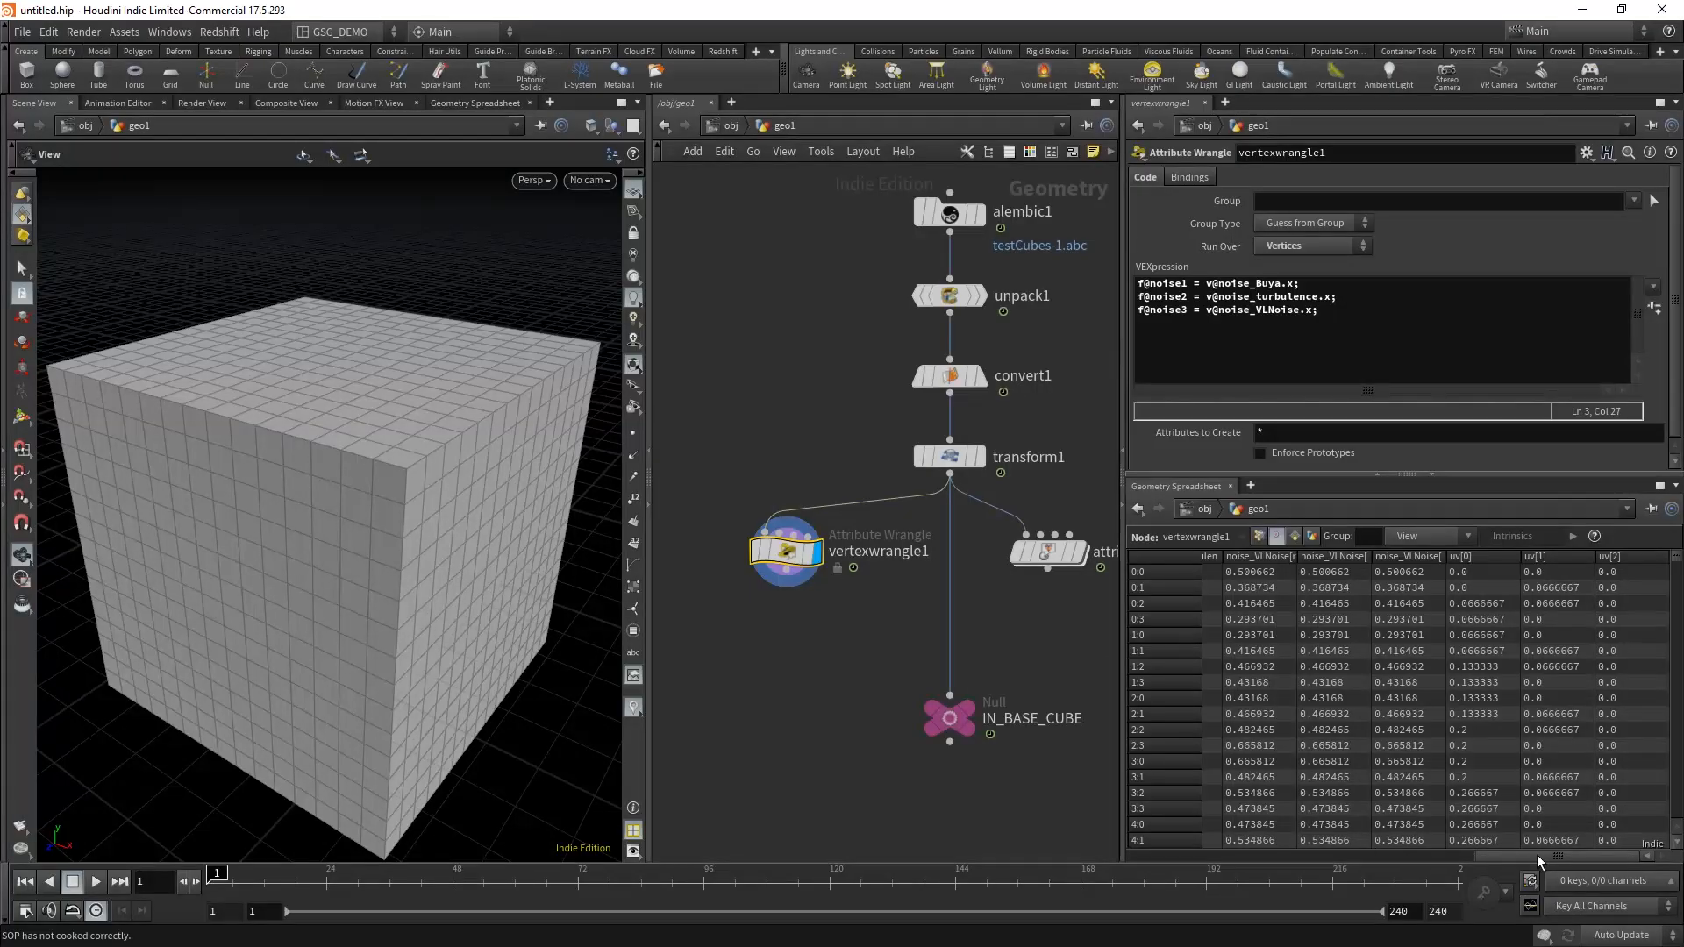
pyautogui.moveTo(1537, 858); pyautogui.dragTo(1192, 834)
pyautogui.moveTo(1166, 641); pyautogui.dragTo(1078, 649, button='middle')
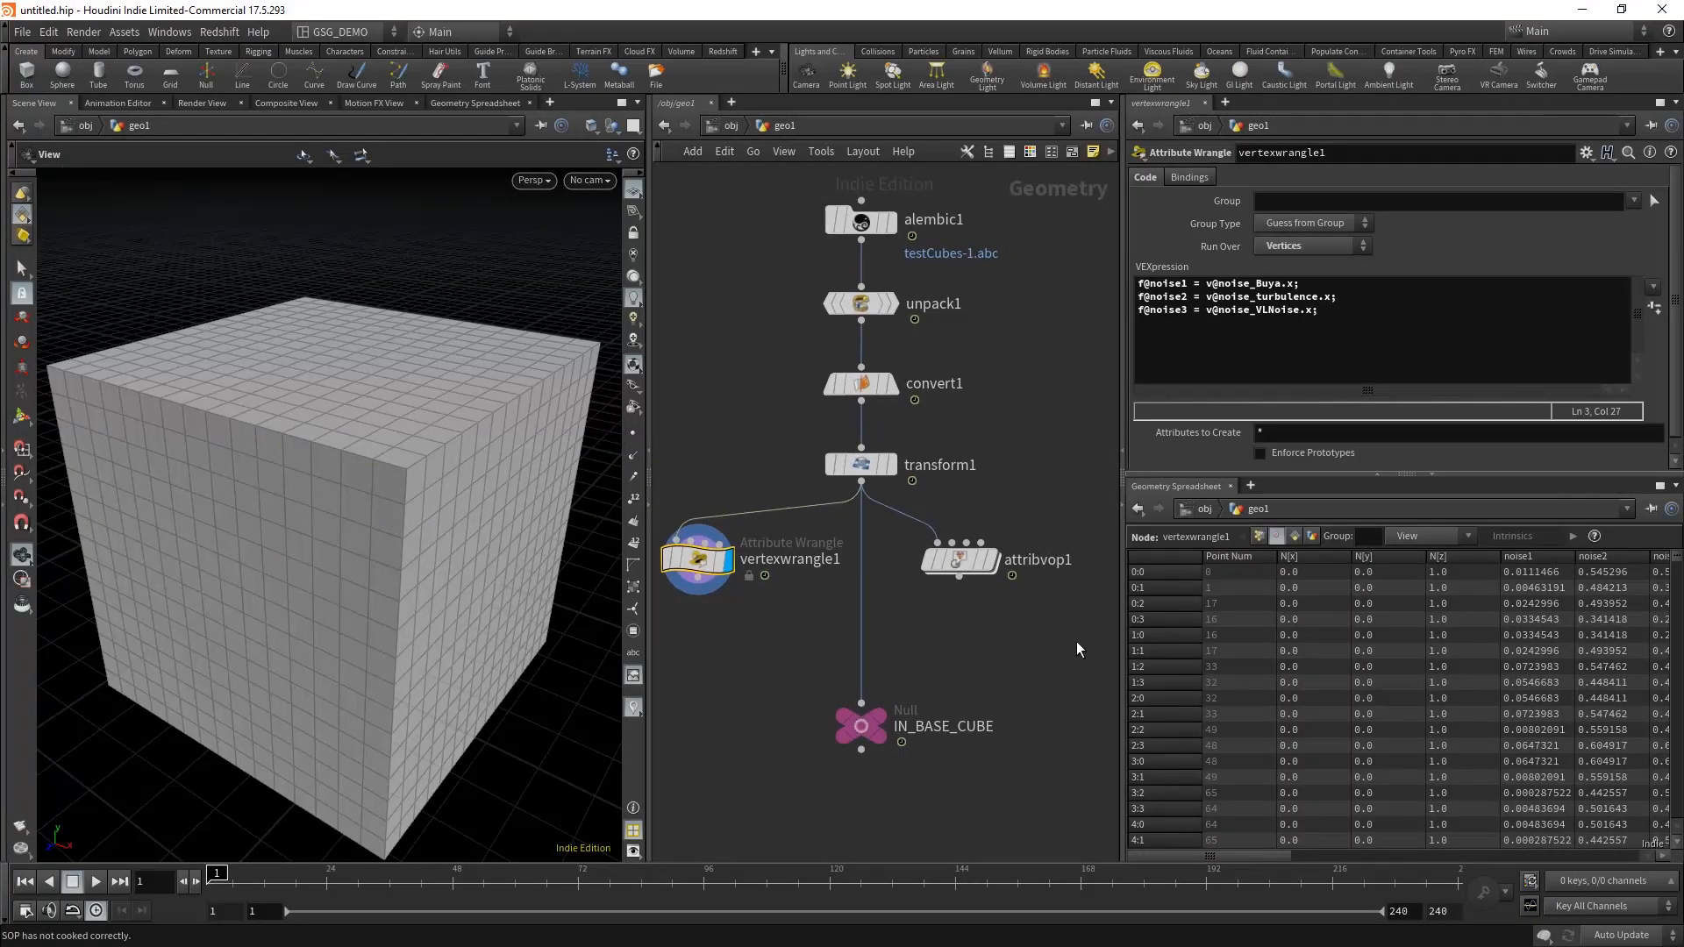
# Step: Examine the three bind and vector-to-float chains inside attribvop1 for comparison with the wrangle code, and return to geo1
pyautogui.moveTo(957, 563); pyautogui.dragTo(997, 562)
pyautogui.moveTo(771, 594); pyautogui.dragTo(672, 514)
pyautogui.moveTo(993, 619); pyautogui.dragTo(1025, 549)
pyautogui.moveTo(778, 598); pyautogui.dragTo(633, 527)
pyautogui.moveTo(985, 607); pyautogui.dragTo(1034, 555)
pyautogui.doubleClick(987, 565)
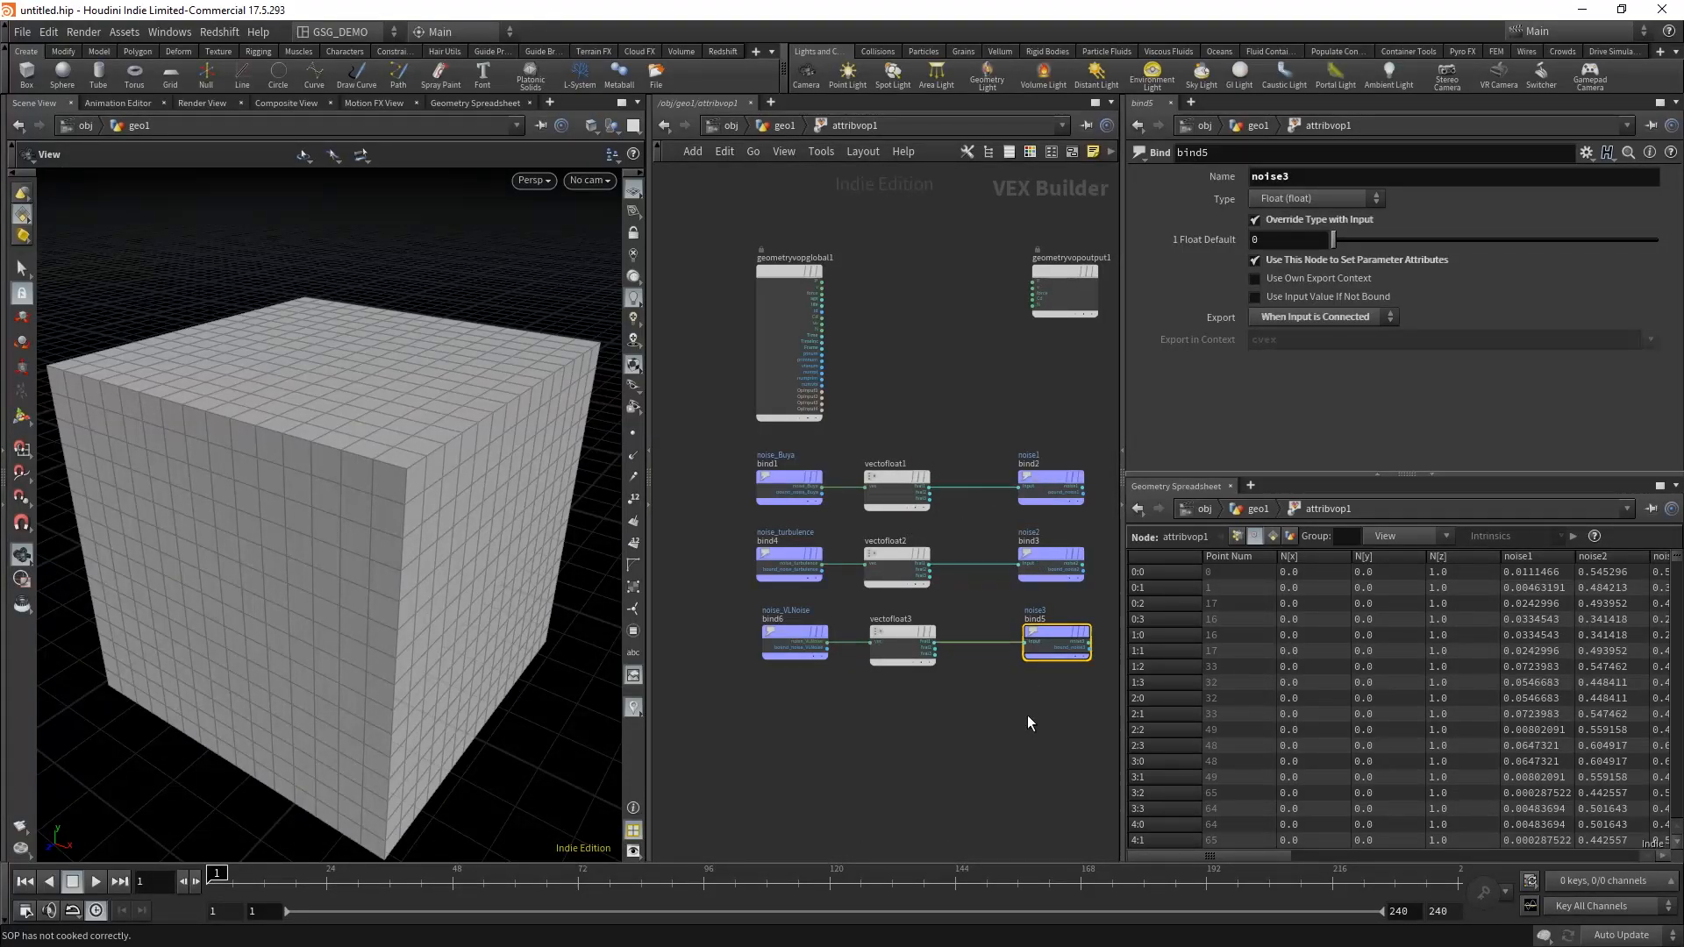
pyautogui.click(768, 127)
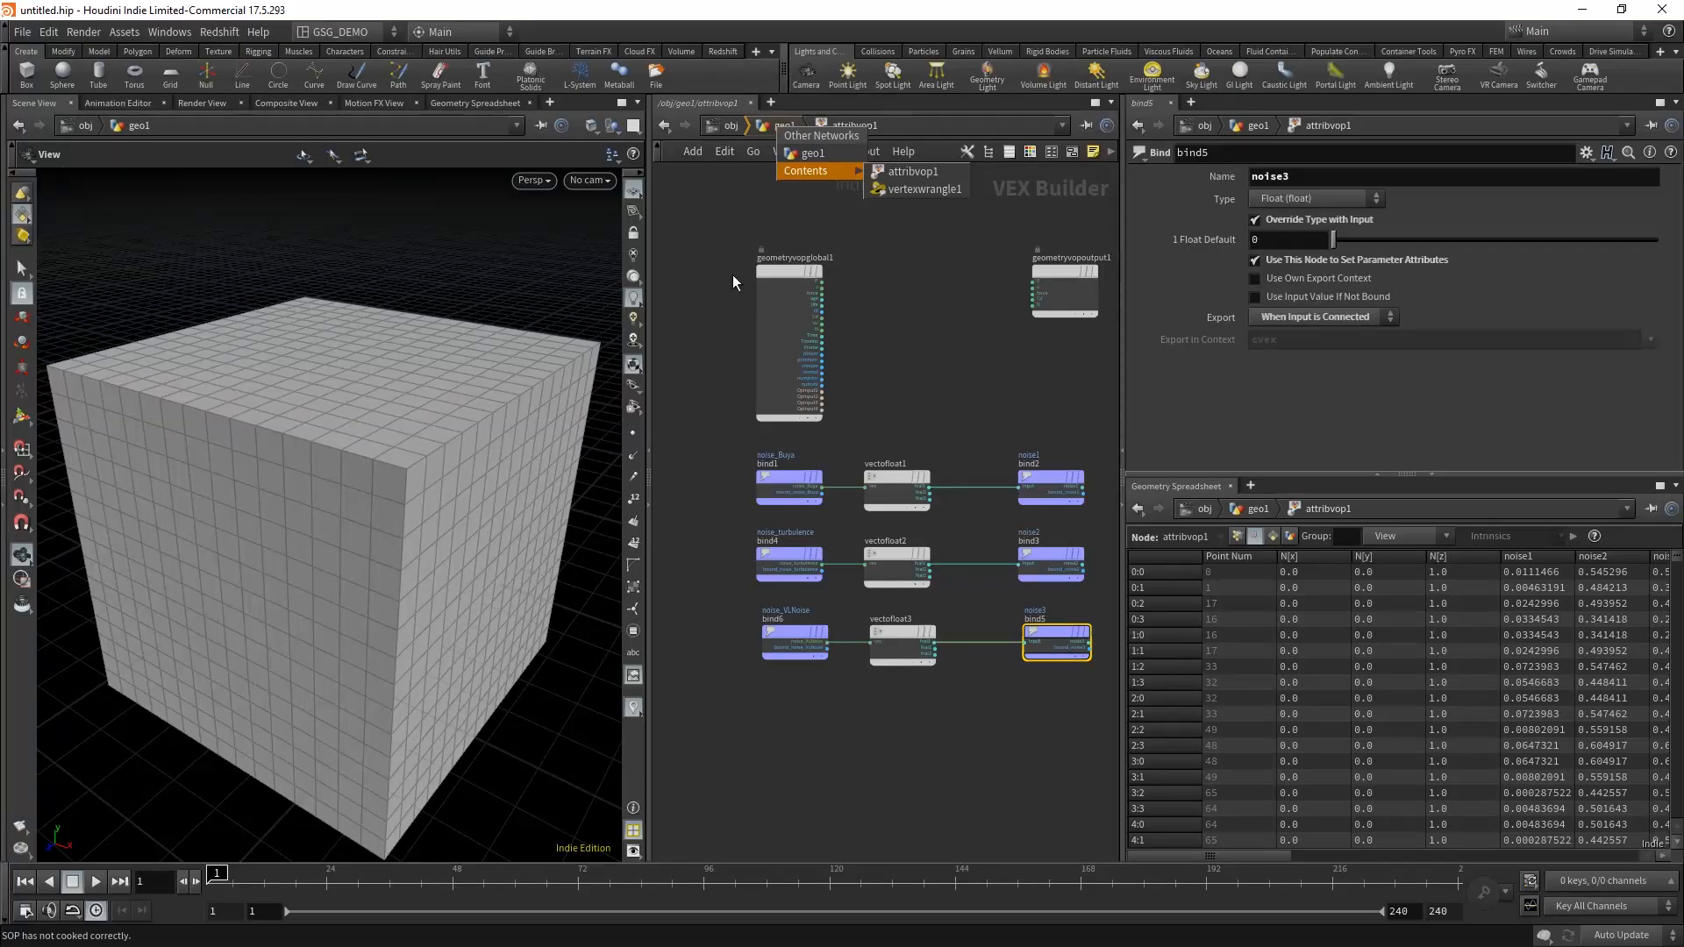
pyautogui.click(804, 152)
pyautogui.click(698, 559)
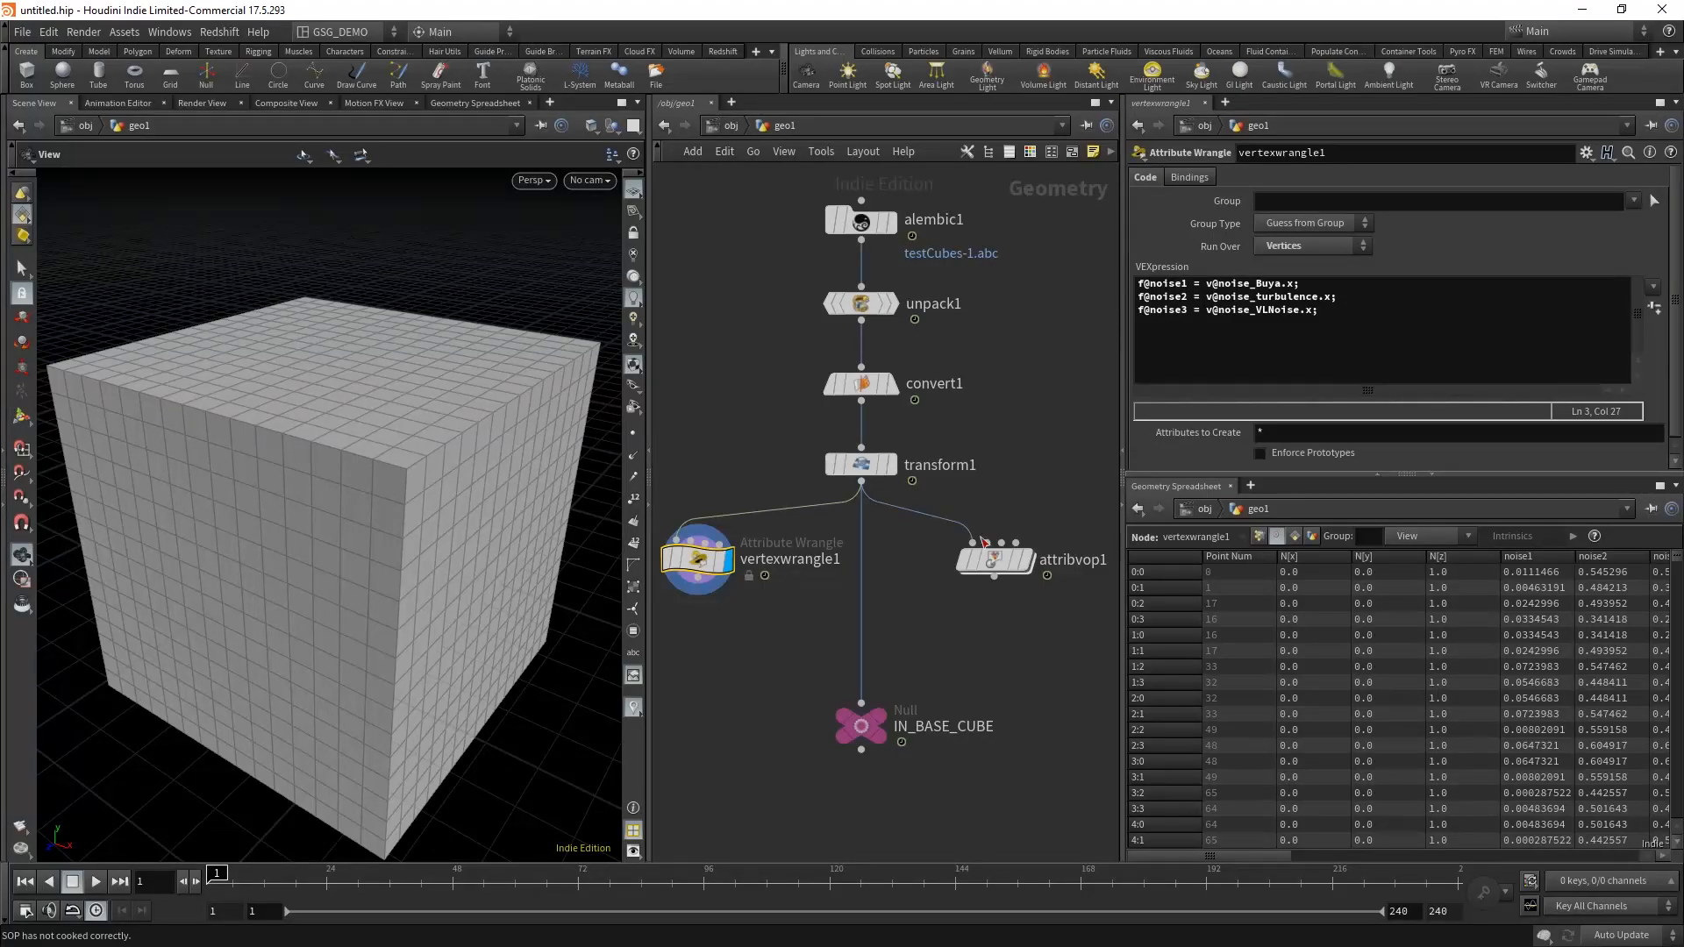
# Step: Insert vertexwrangle1 into the wire between transform1 and IN_BASE_CUBE, and move attribvop1 farther aside
pyautogui.click(828, 644)
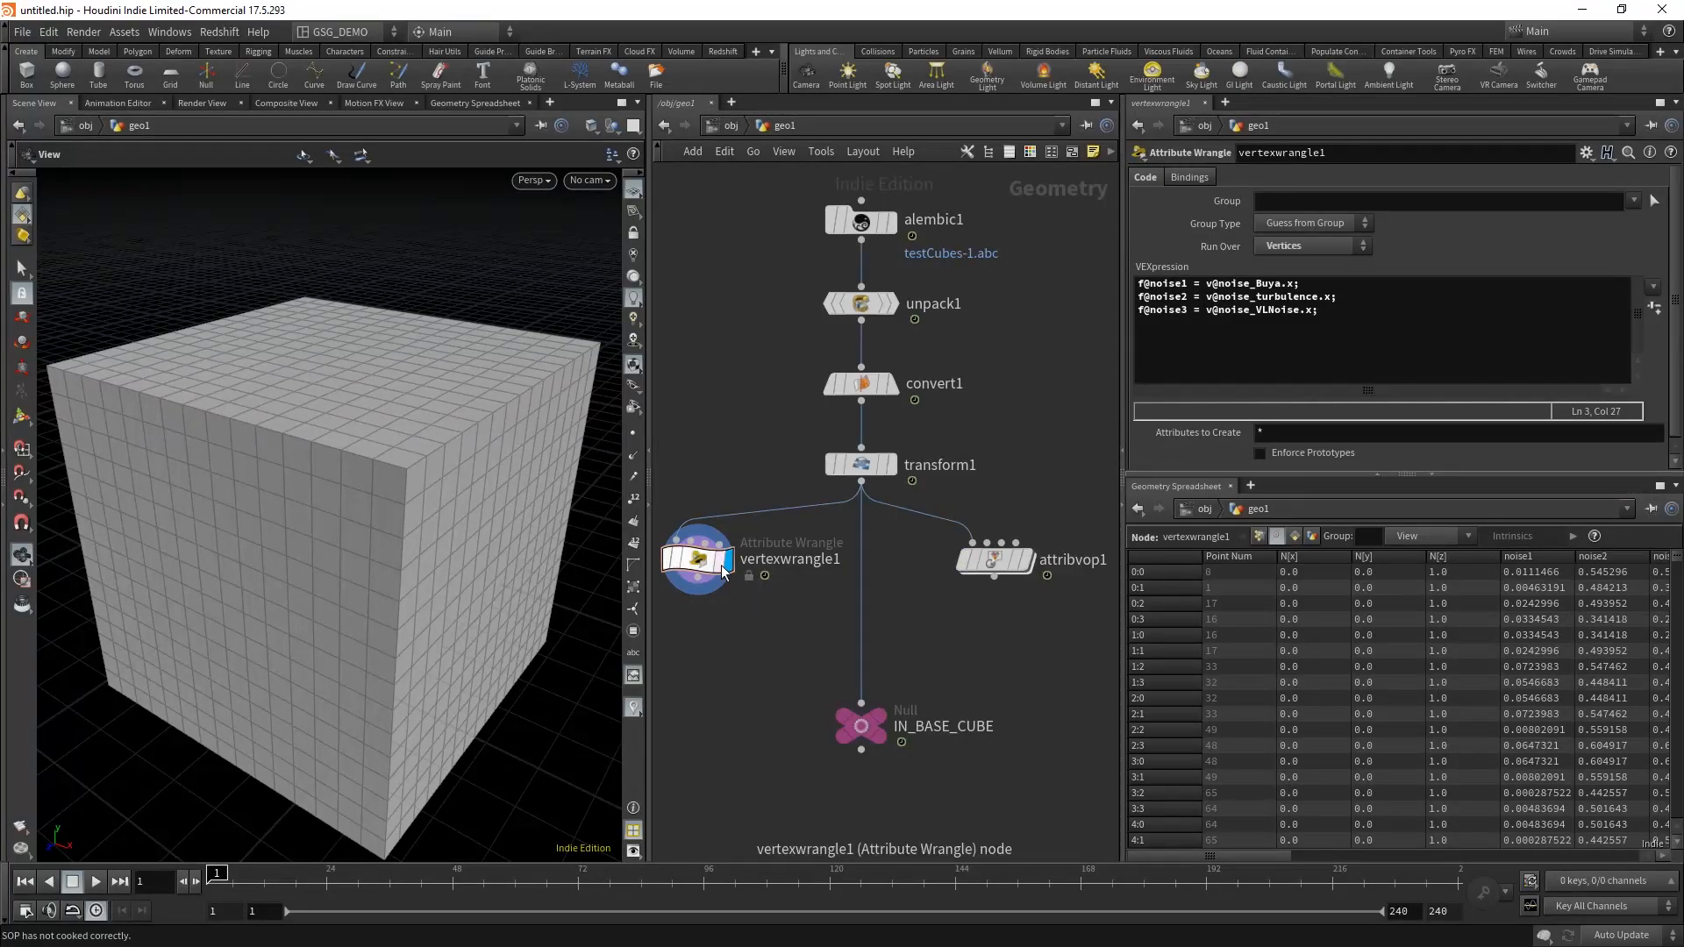
pyautogui.moveTo(706, 565); pyautogui.dragTo(872, 575)
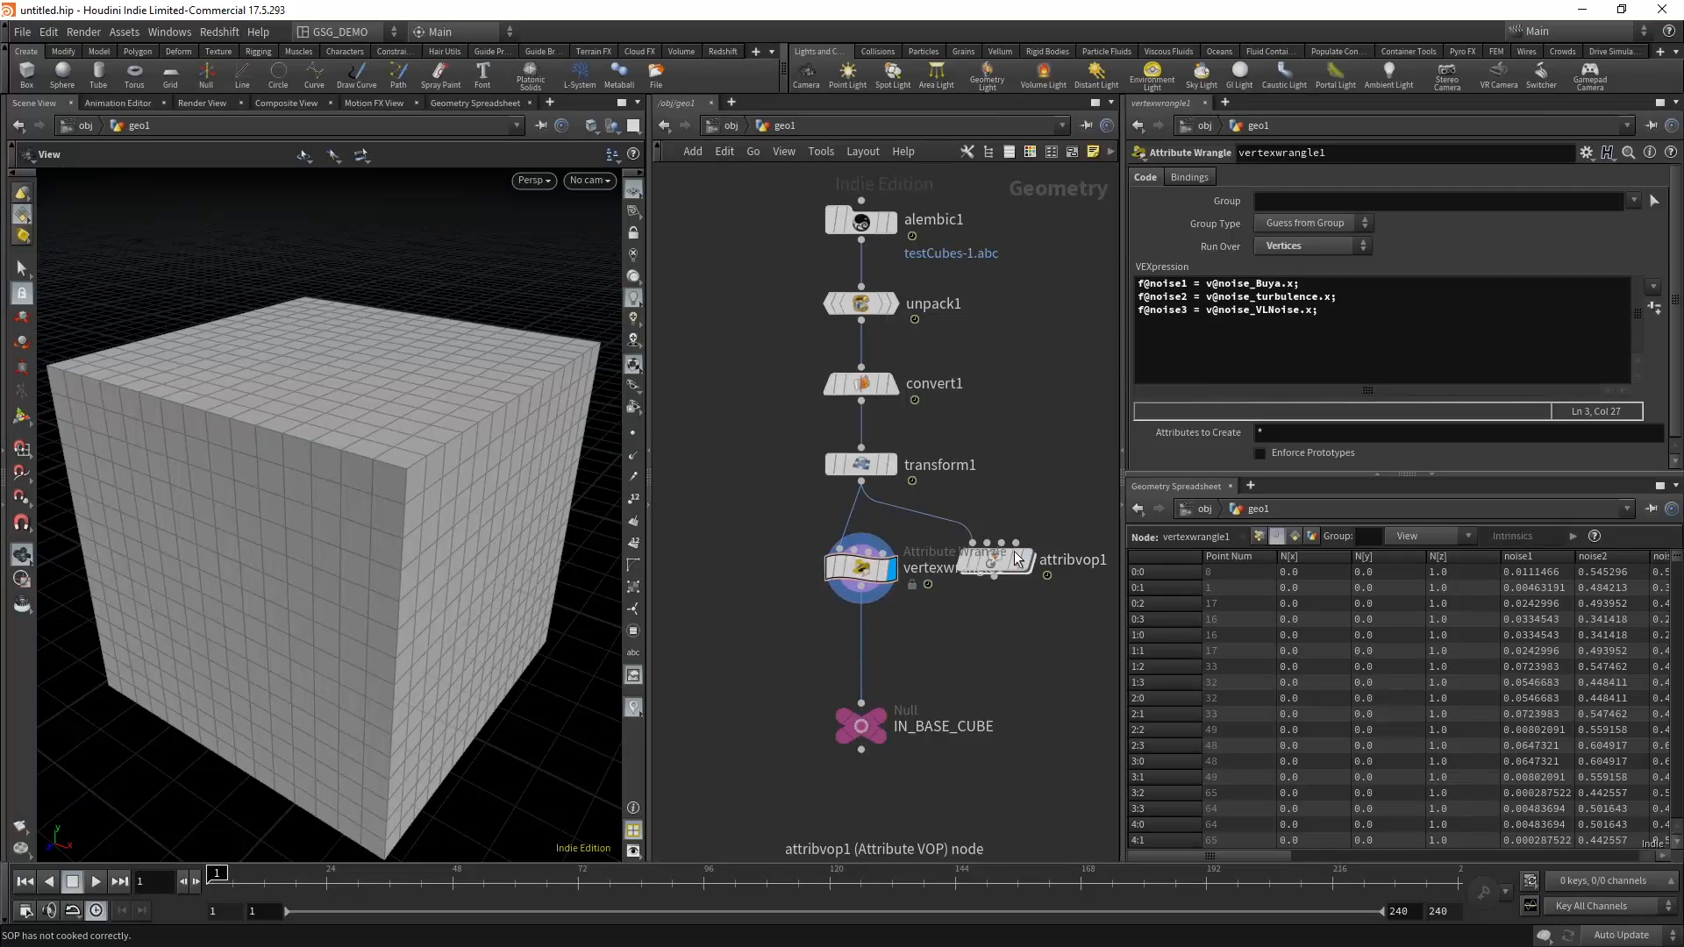
pyautogui.moveTo(978, 554); pyautogui.dragTo(1051, 563)
pyautogui.moveTo(980, 644); pyautogui.dragTo(969, 611, button='middle')
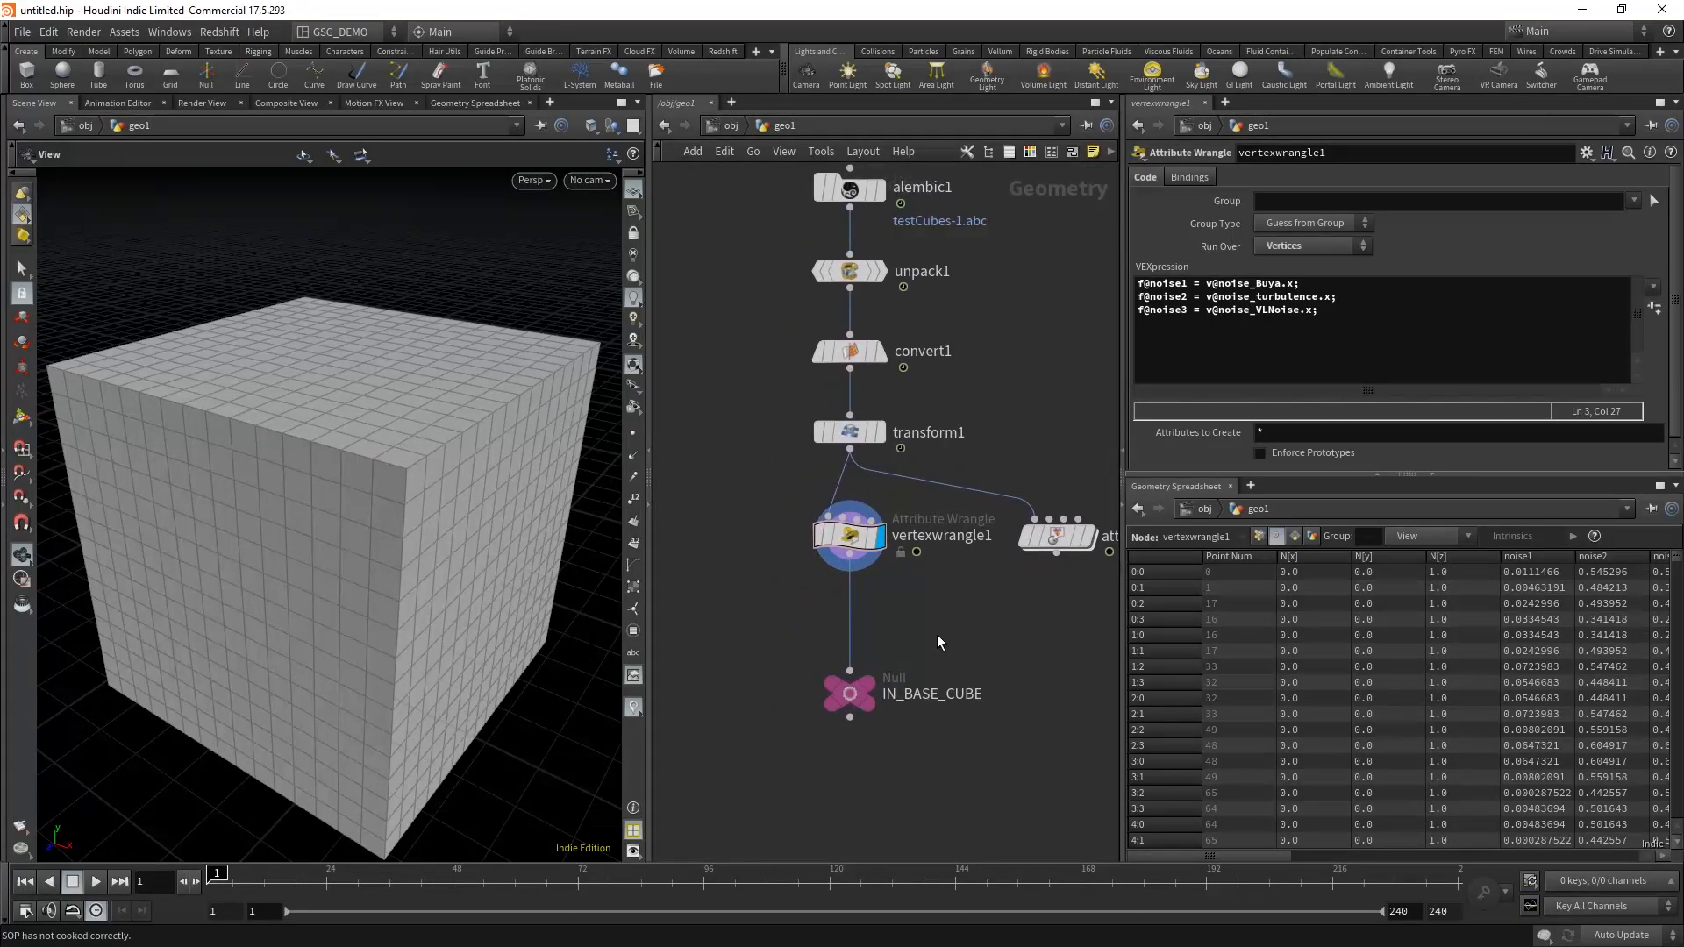
# Step: Display the IN_BASE_CUBE null and inspect its vertex attributes in the node info
pyautogui.click(869, 684)
pyautogui.moveTo(980, 651); pyautogui.dragTo(772, 776)
pyautogui.middleClick(872, 696)
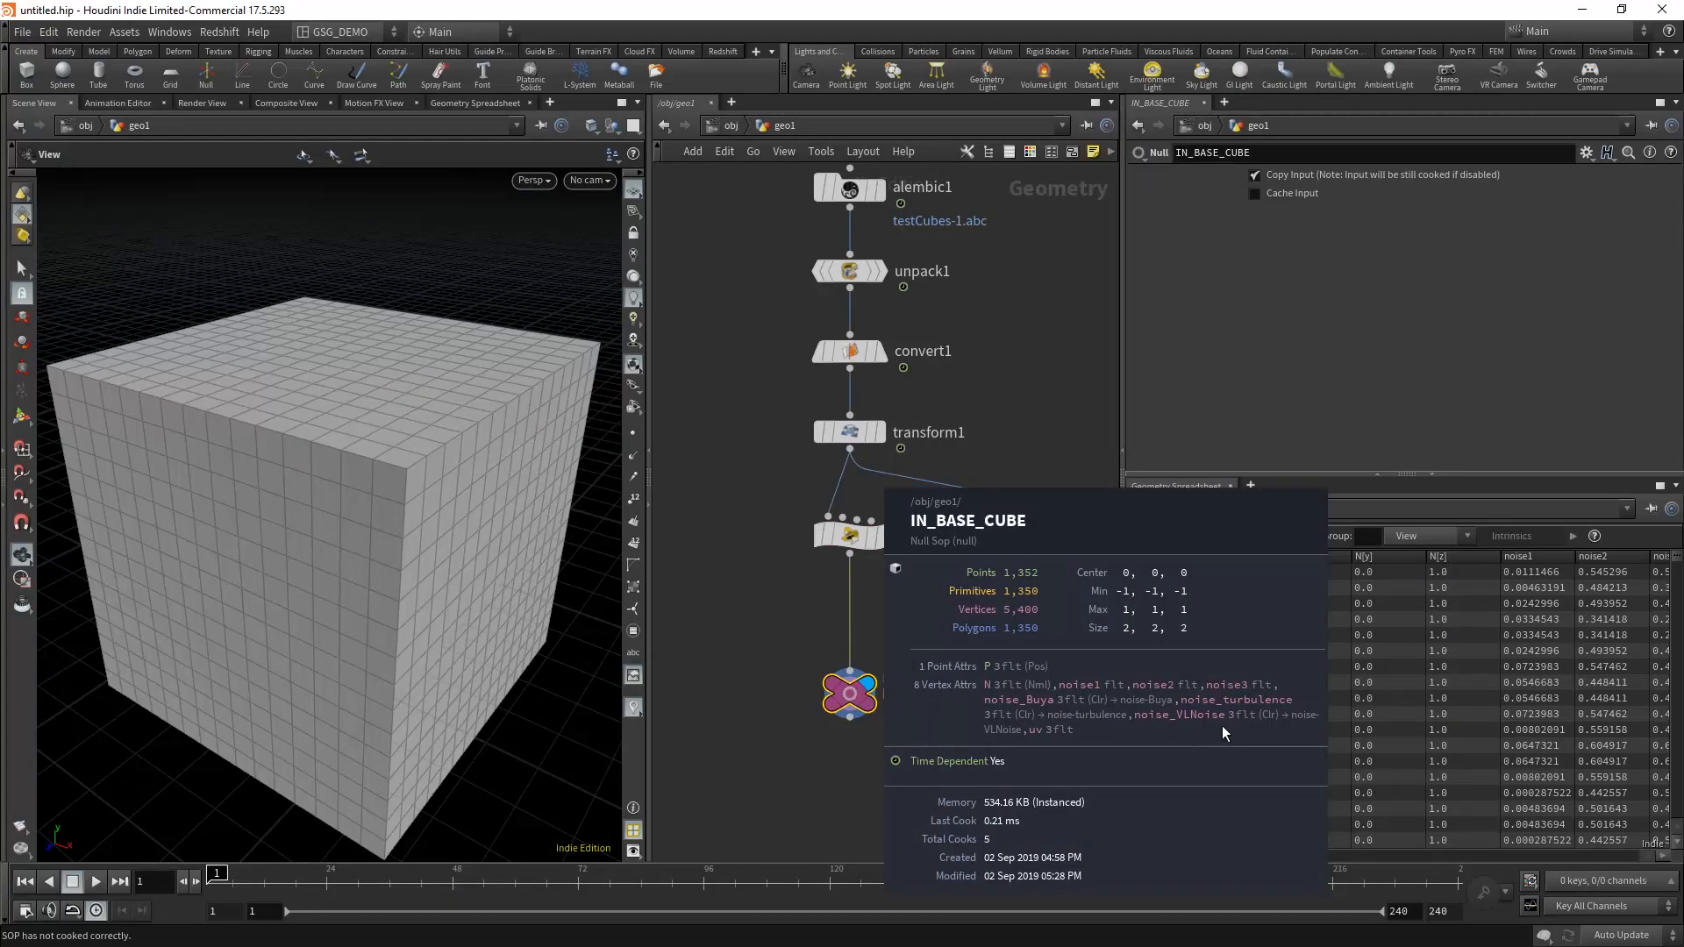
pyautogui.click(897, 605)
# Step: Add an Attribute Delete node on the wire between vertexwrangle1 and IN_BASE_CUBE
pyautogui.moveTo(905, 611); pyautogui.dragTo(931, 634, button='middle')
pyautogui.press('Tab')
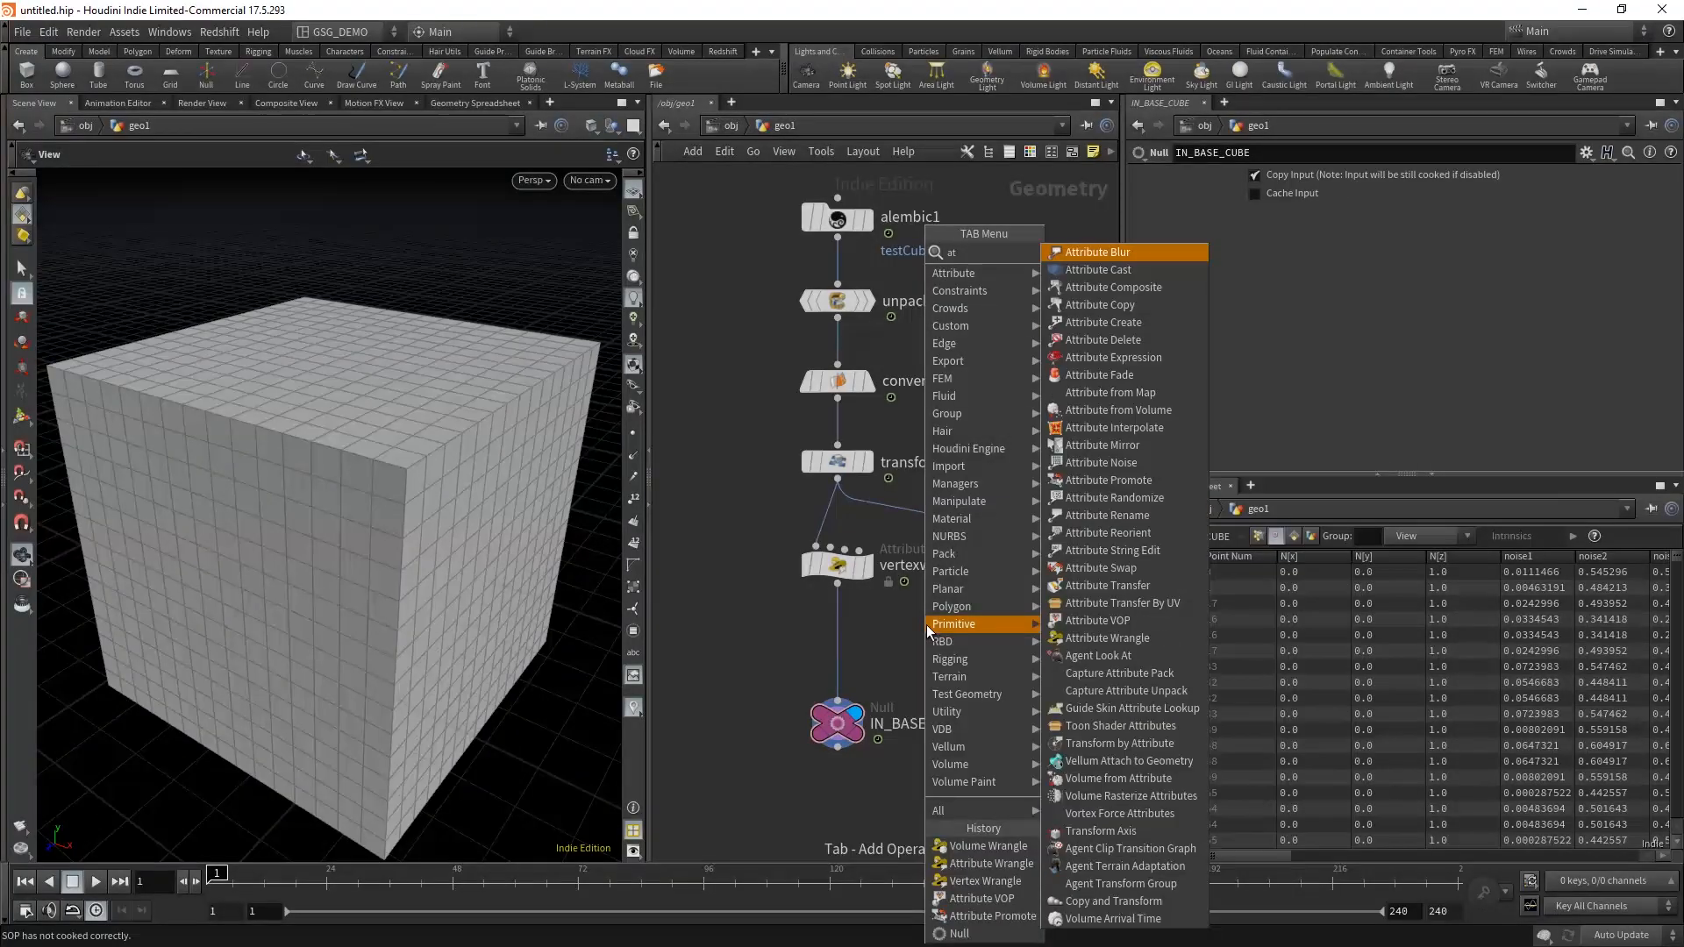
pyautogui.click(1105, 249)
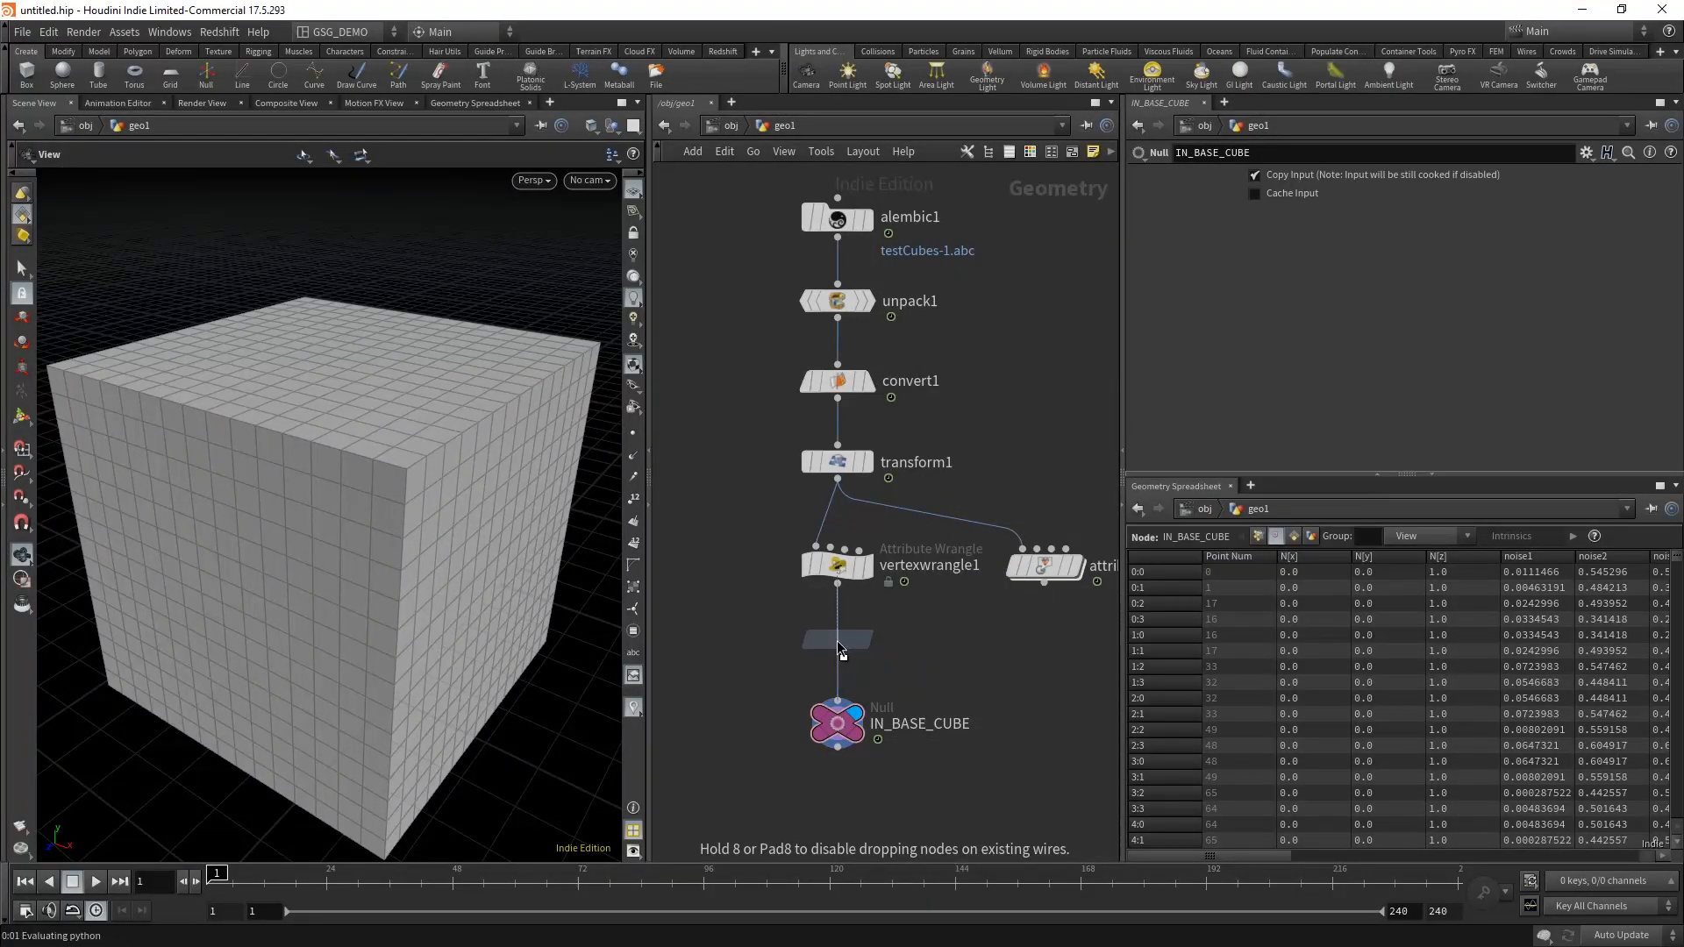
pyautogui.click(837, 640)
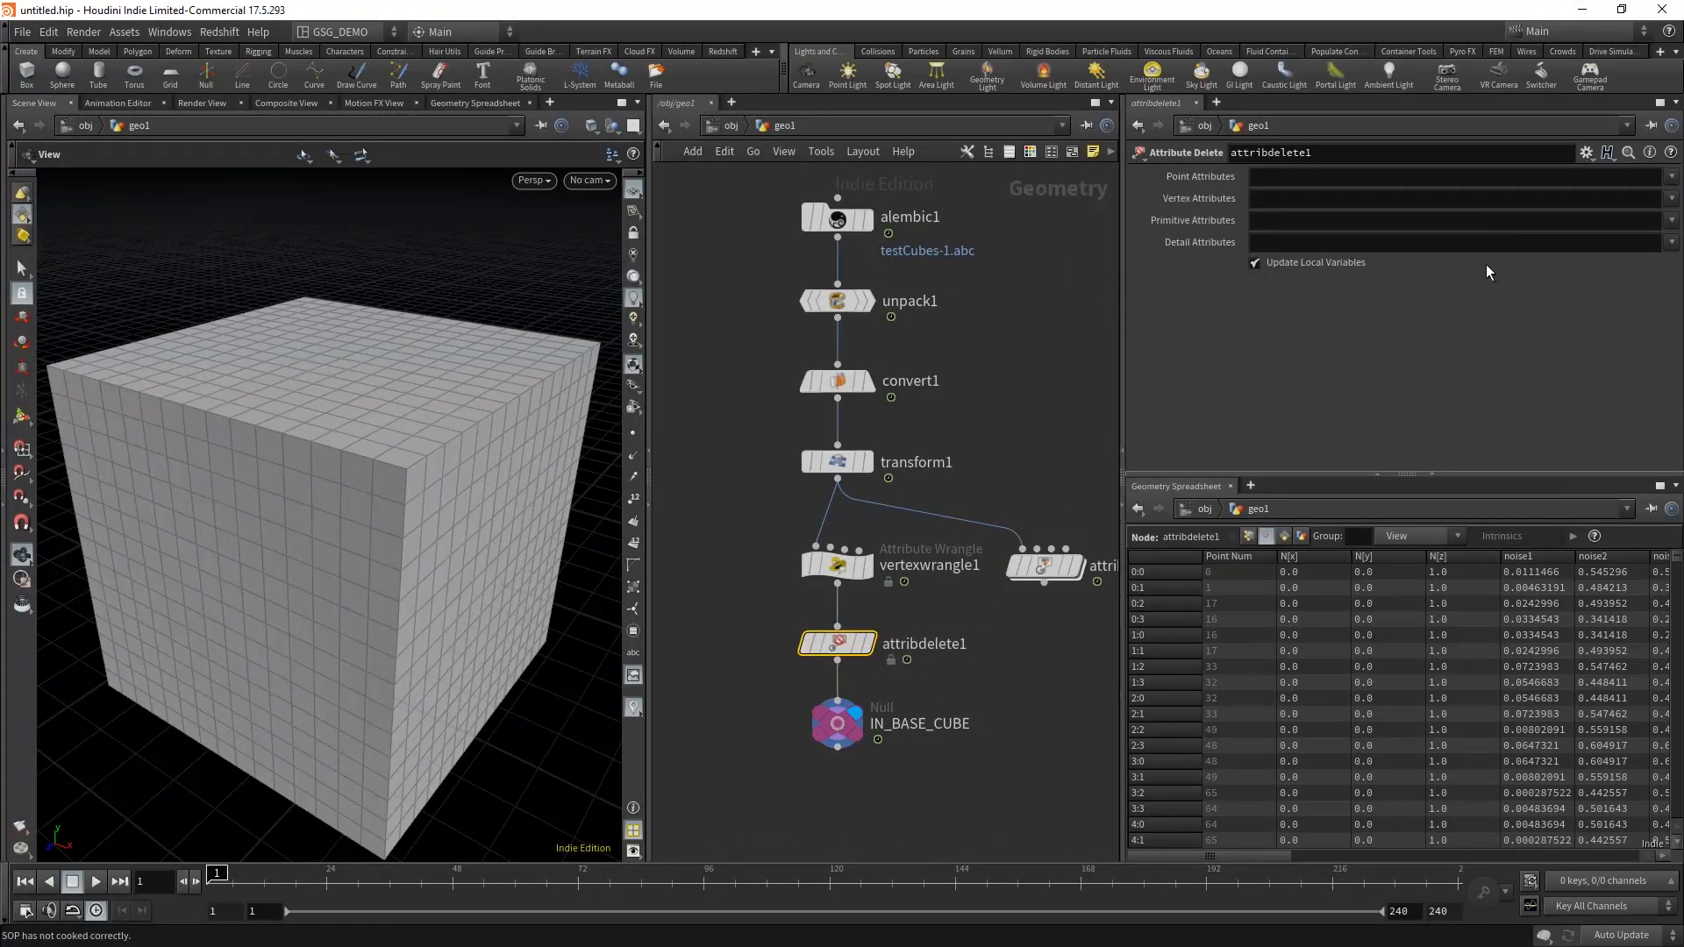
# Step: Set attribdelete1 to delete the vertex attributes noise_Buya, noise_VLNoise and noise_turbulence
pyautogui.click(1671, 200)
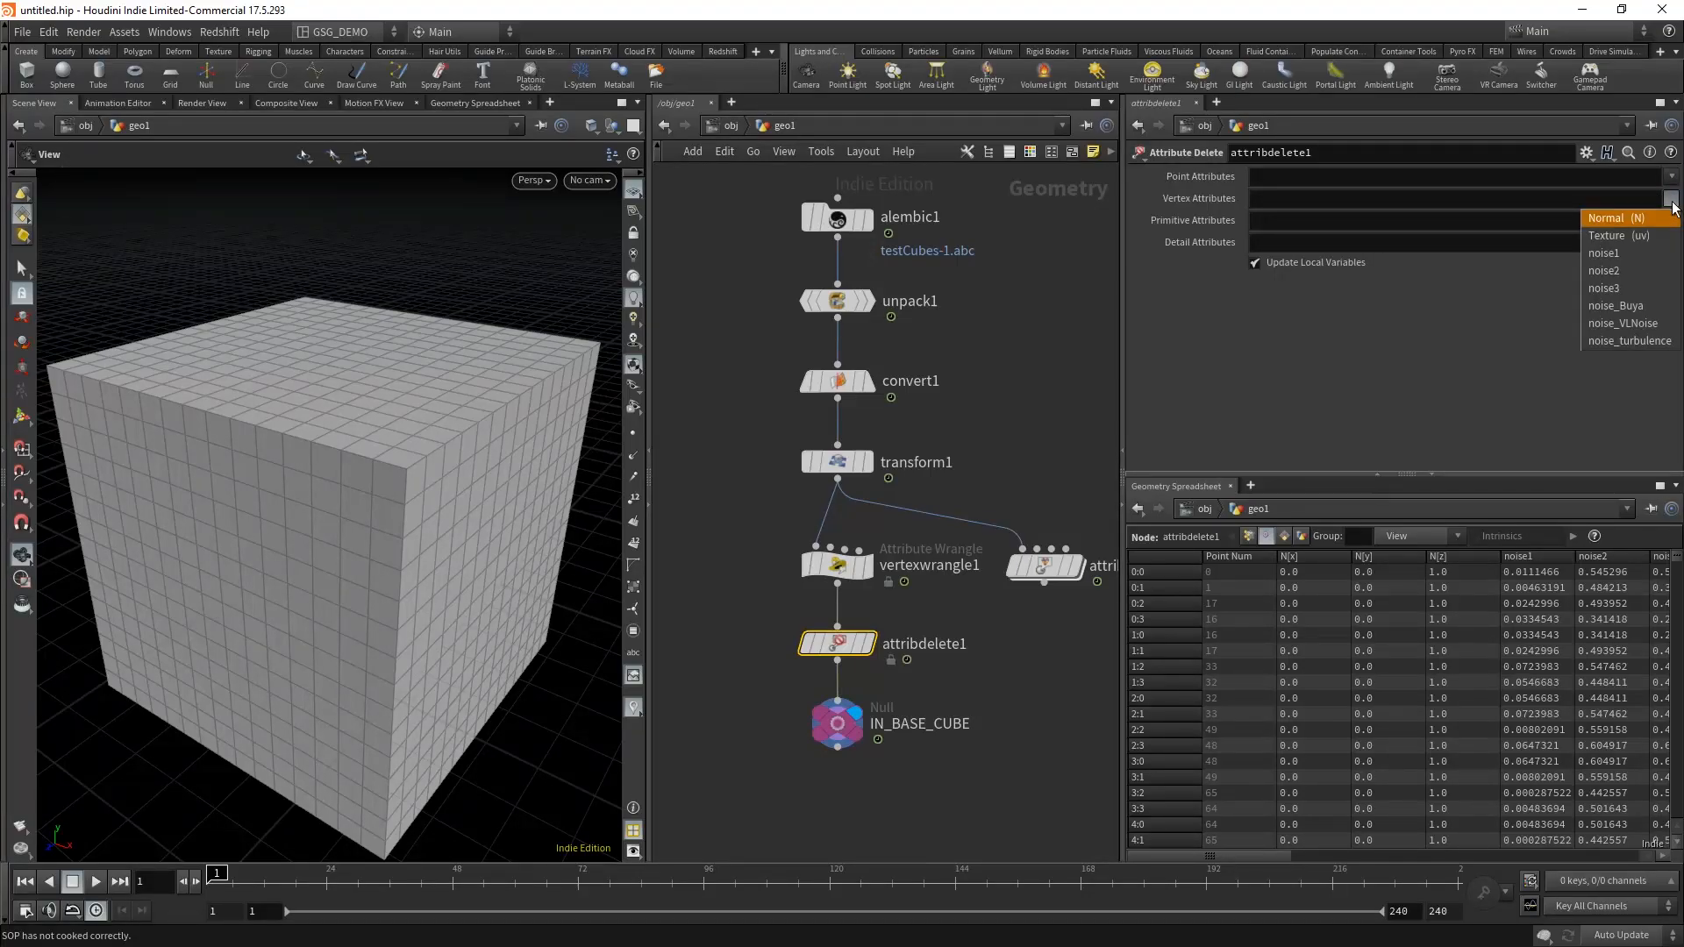
pyautogui.click(1652, 306)
pyautogui.click(1670, 202)
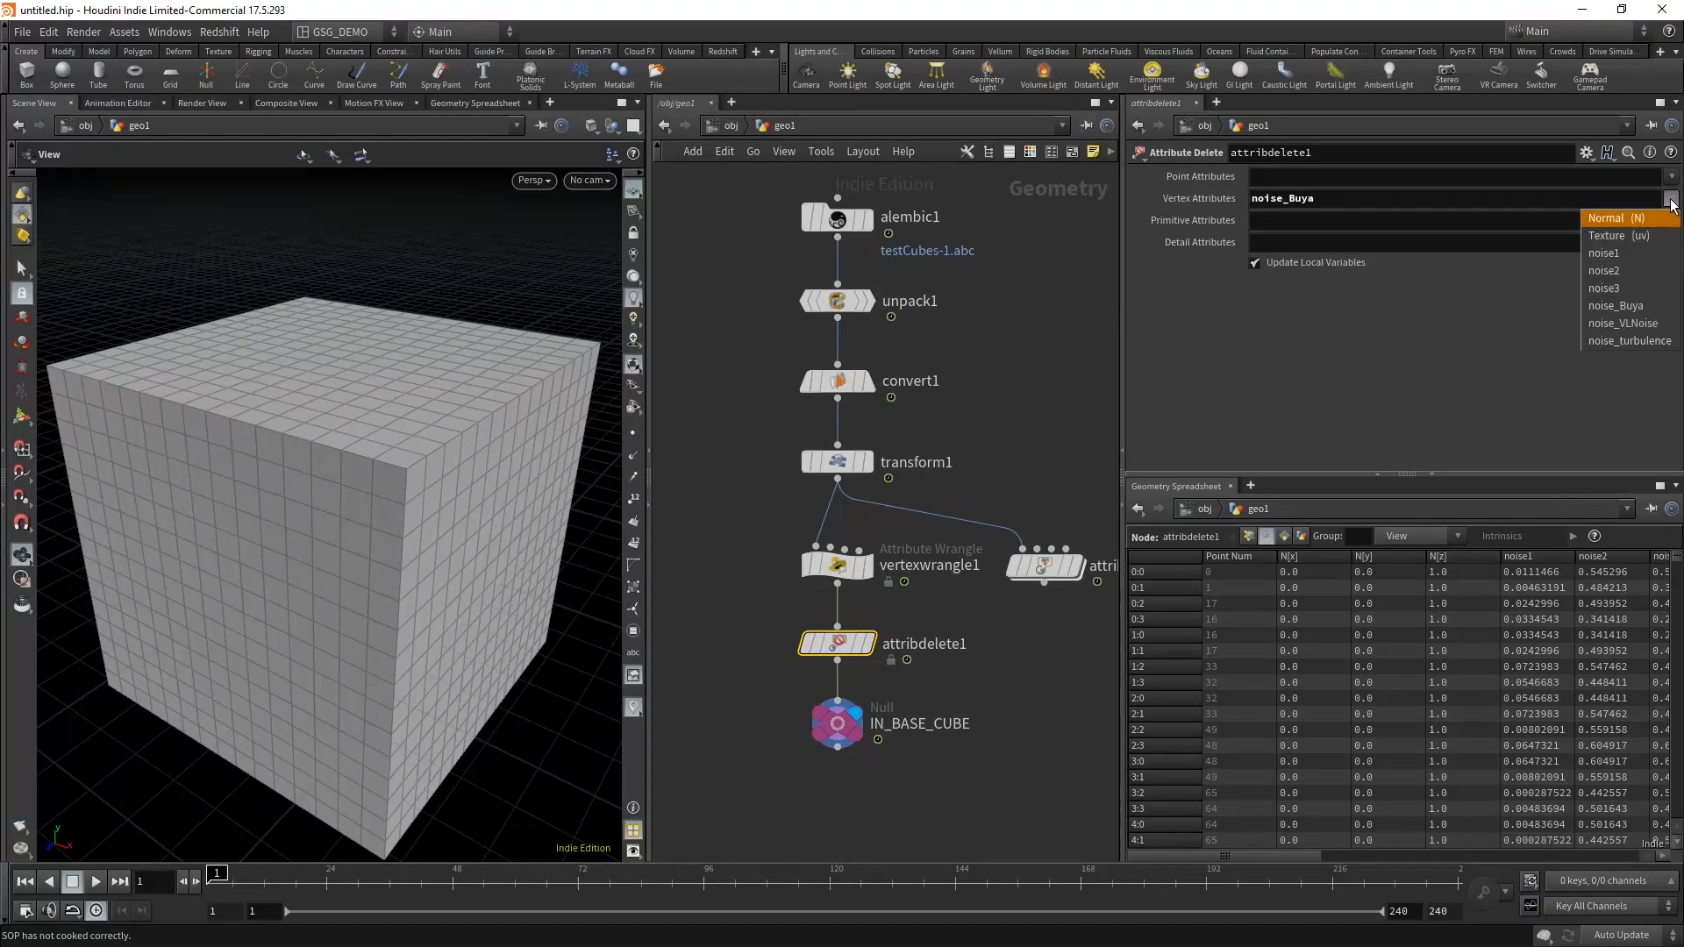
pyautogui.click(1631, 324)
pyautogui.click(1670, 201)
pyautogui.click(1654, 341)
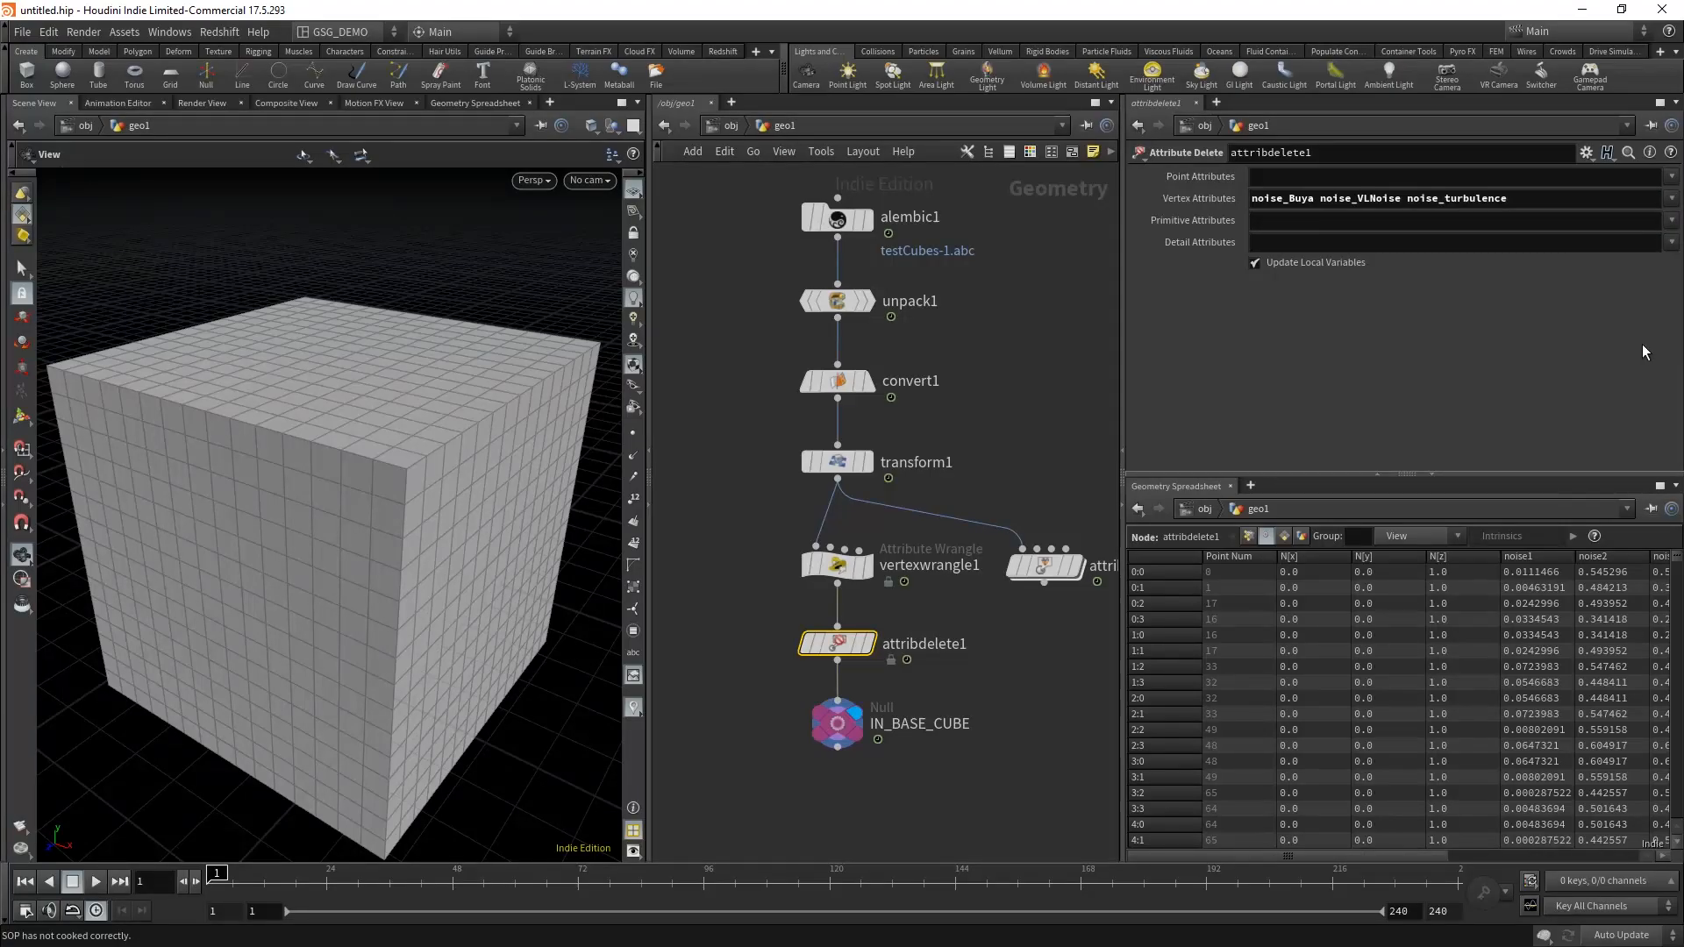
# Step: Compare the node info of IN_BASE_CUBE and vertexwrangle1 to check the attributes and memory use after the deletion
pyautogui.moveTo(942, 783); pyautogui.dragTo(944, 756, button='middle')
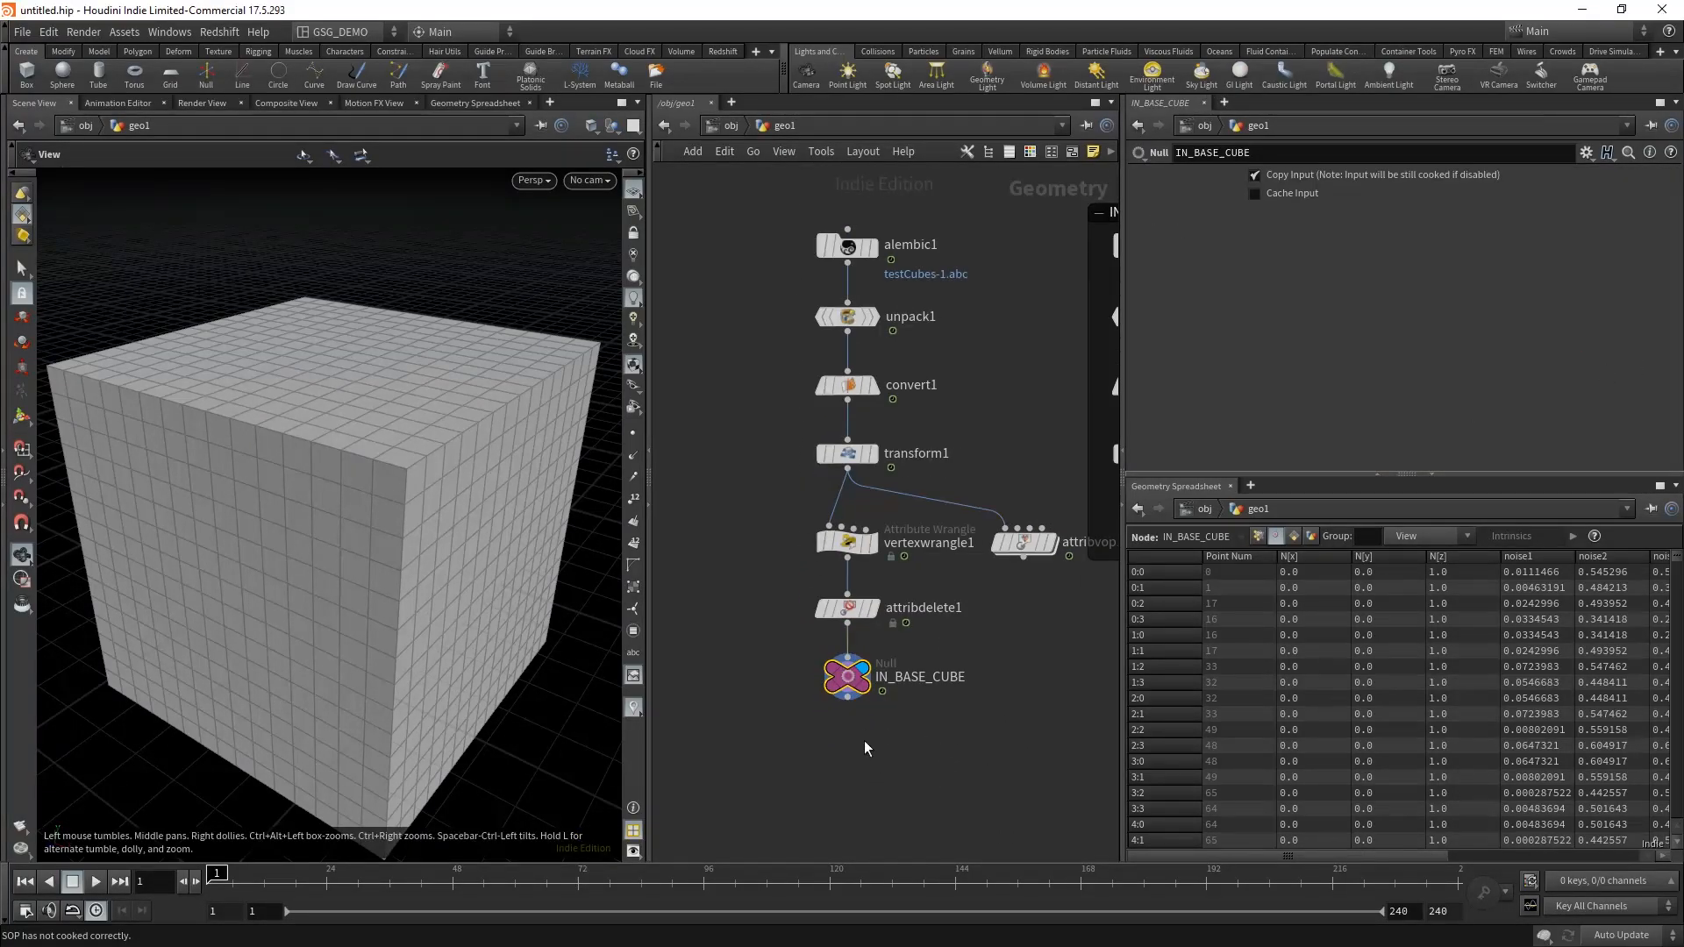
pyautogui.moveTo(865, 744); pyautogui.dragTo(872, 770, button='middle')
pyautogui.scroll(2, 873, 770)
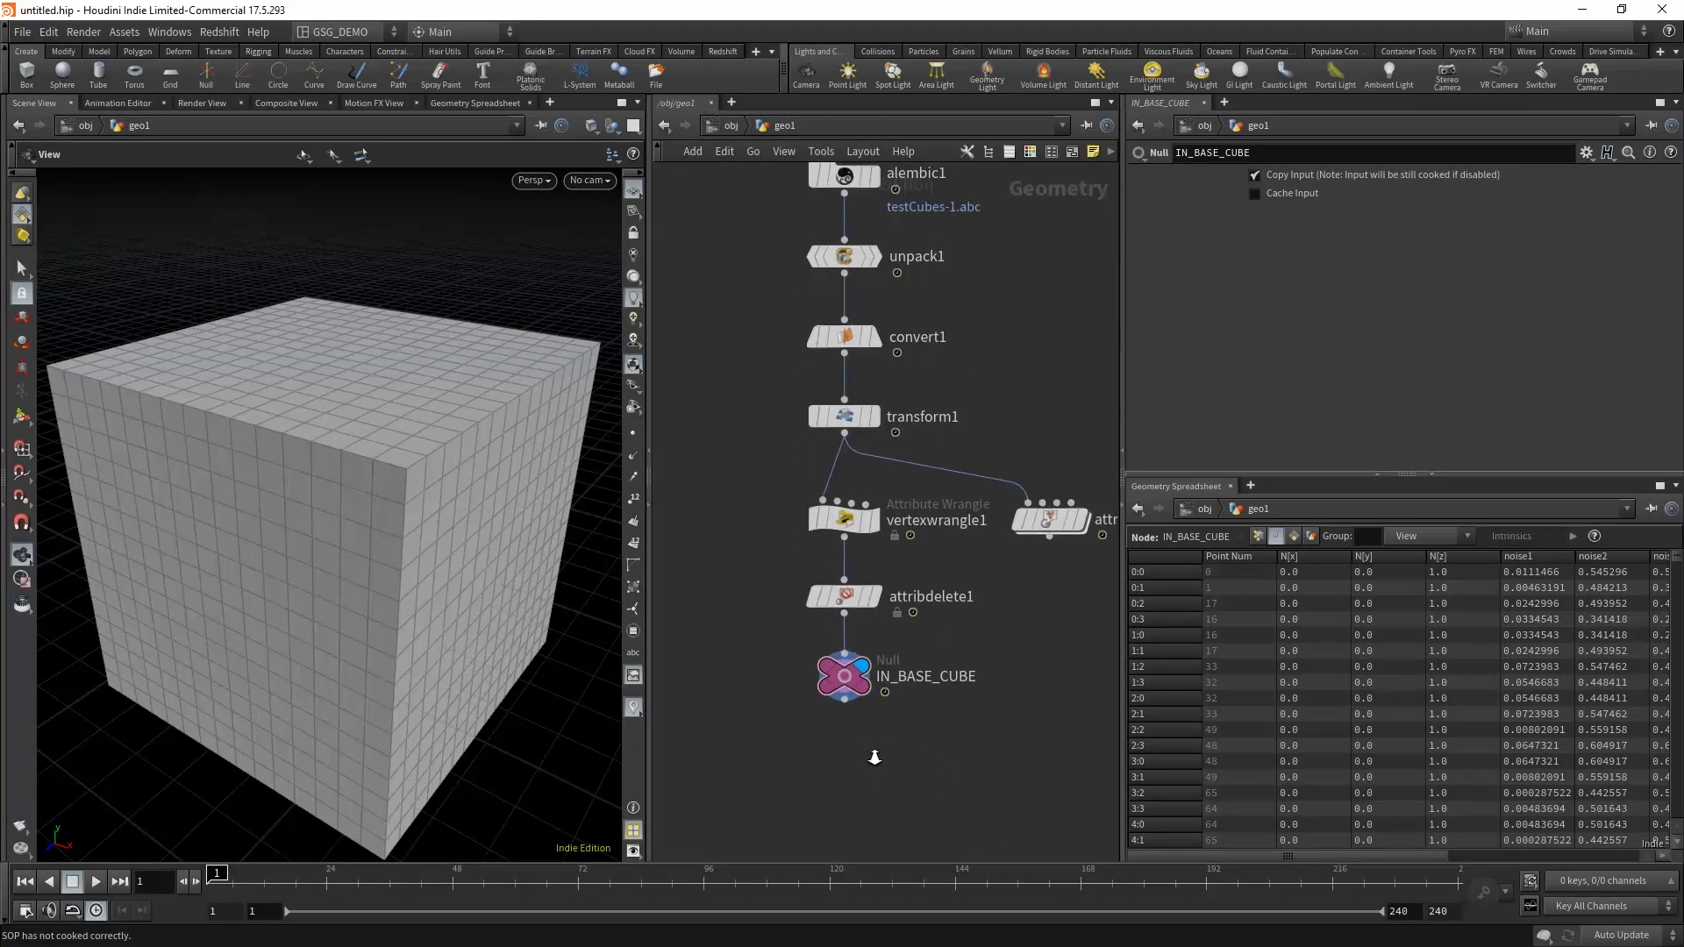
pyautogui.middleClick(864, 702)
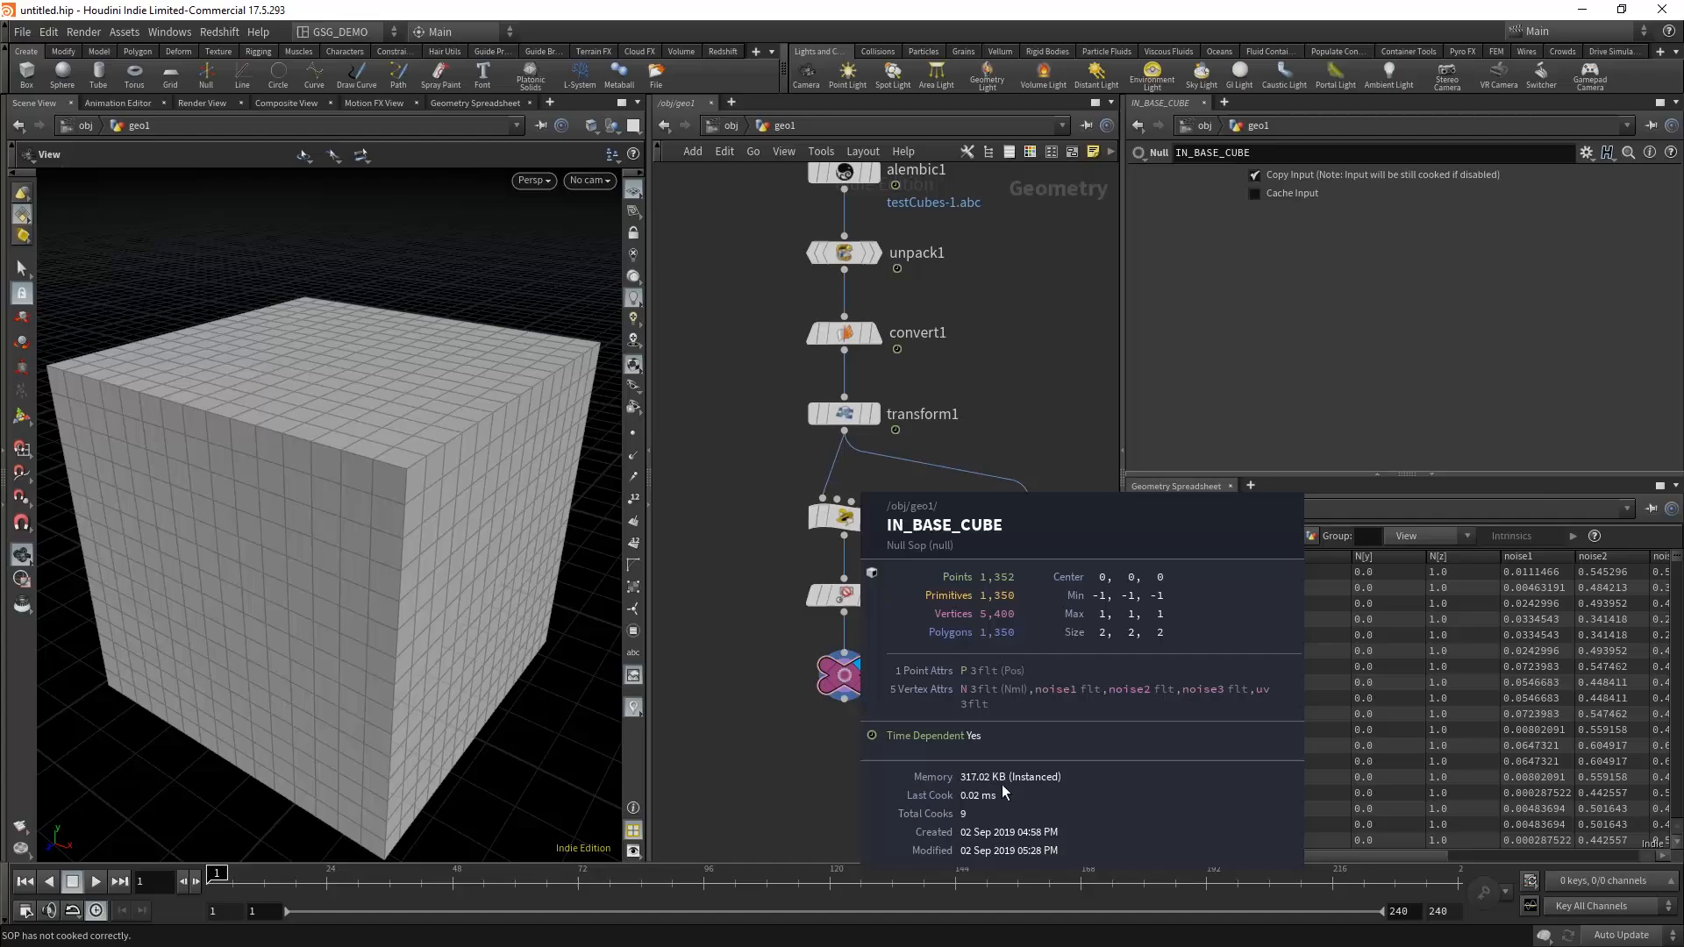
pyautogui.middleClick(847, 520)
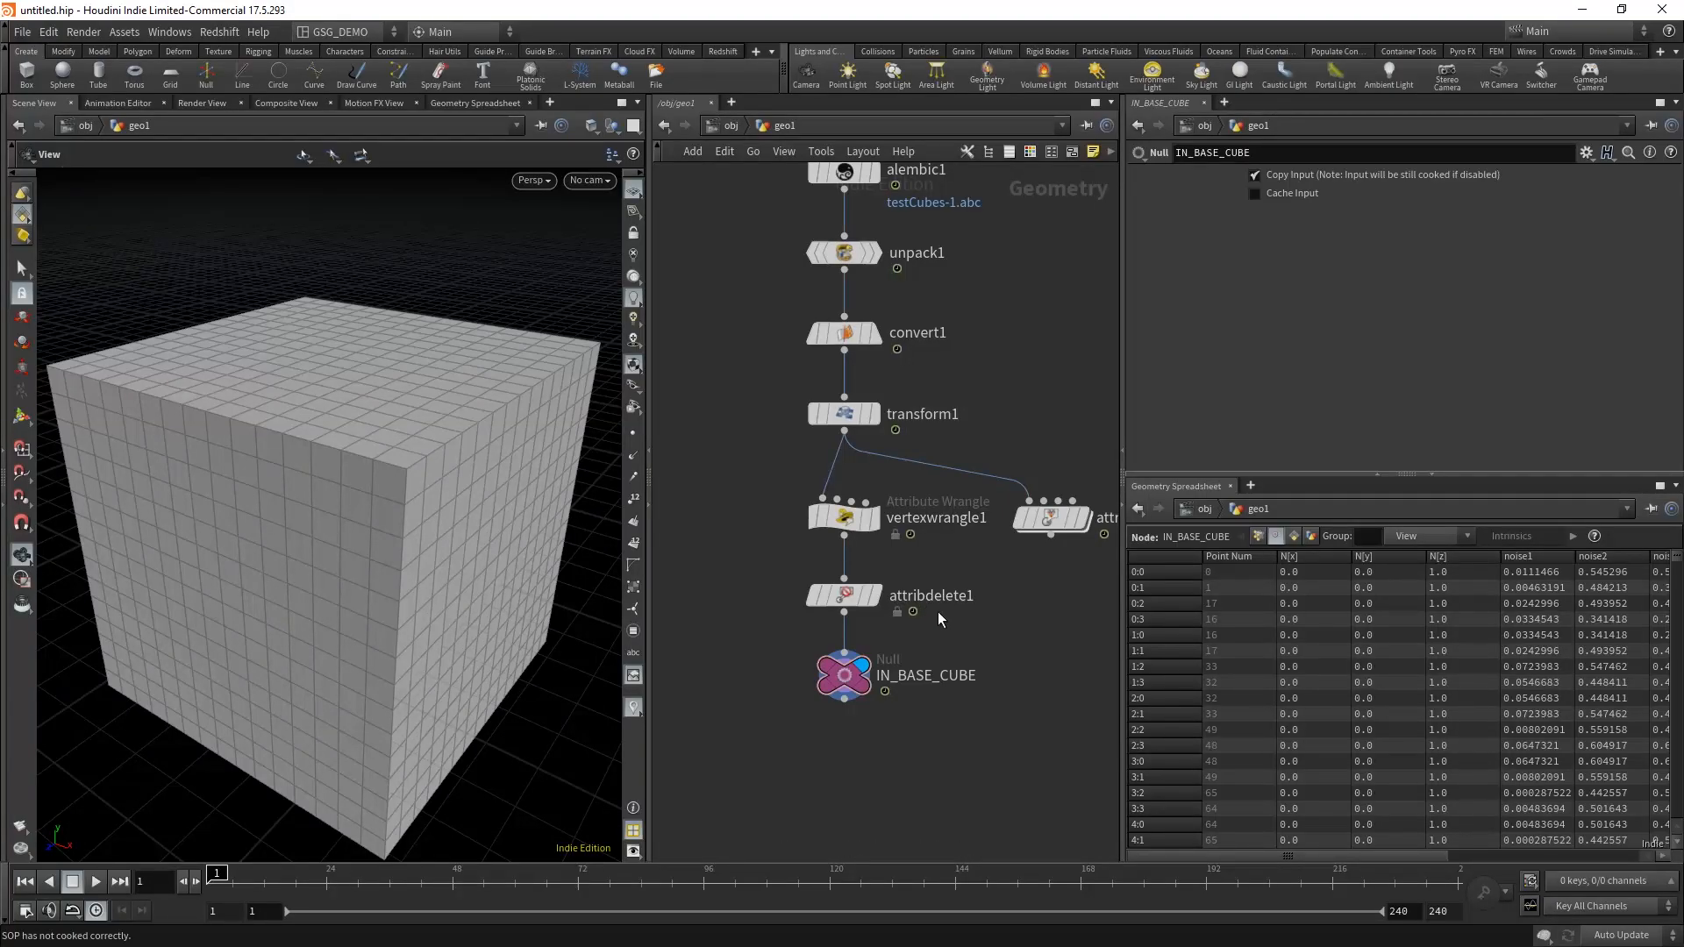
pyautogui.middleClick(847, 675)
pyautogui.moveTo(1017, 607); pyautogui.dragTo(950, 634, button='middle')
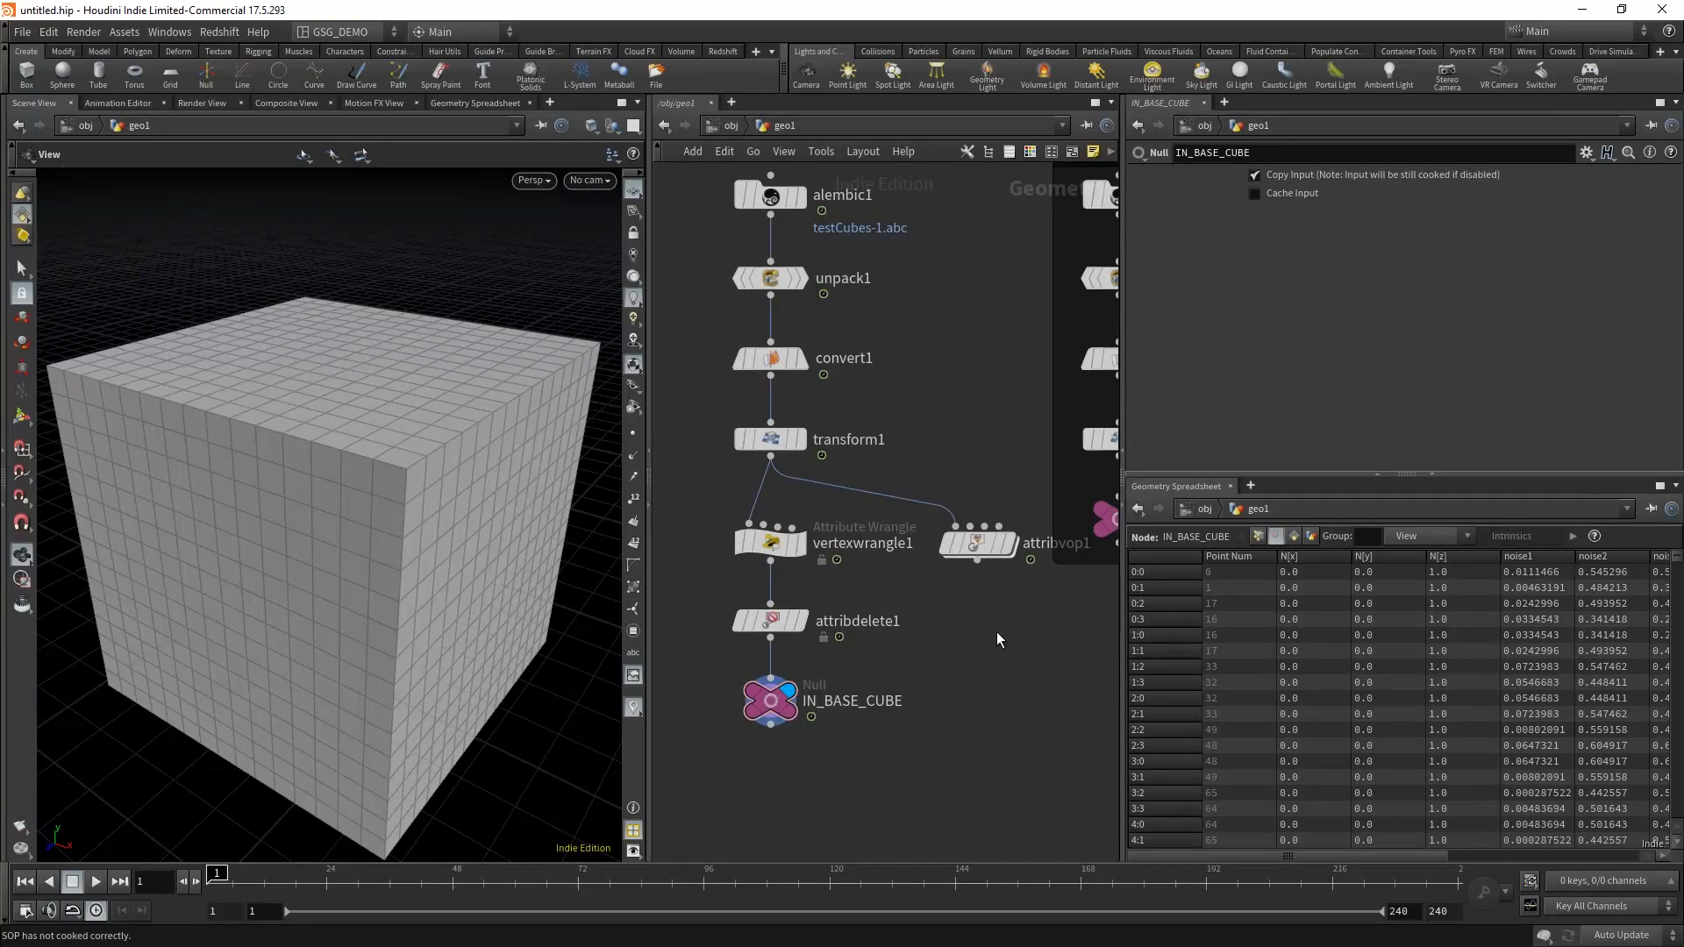
pyautogui.moveTo(867, 754); pyautogui.dragTo(885, 733, button='middle')
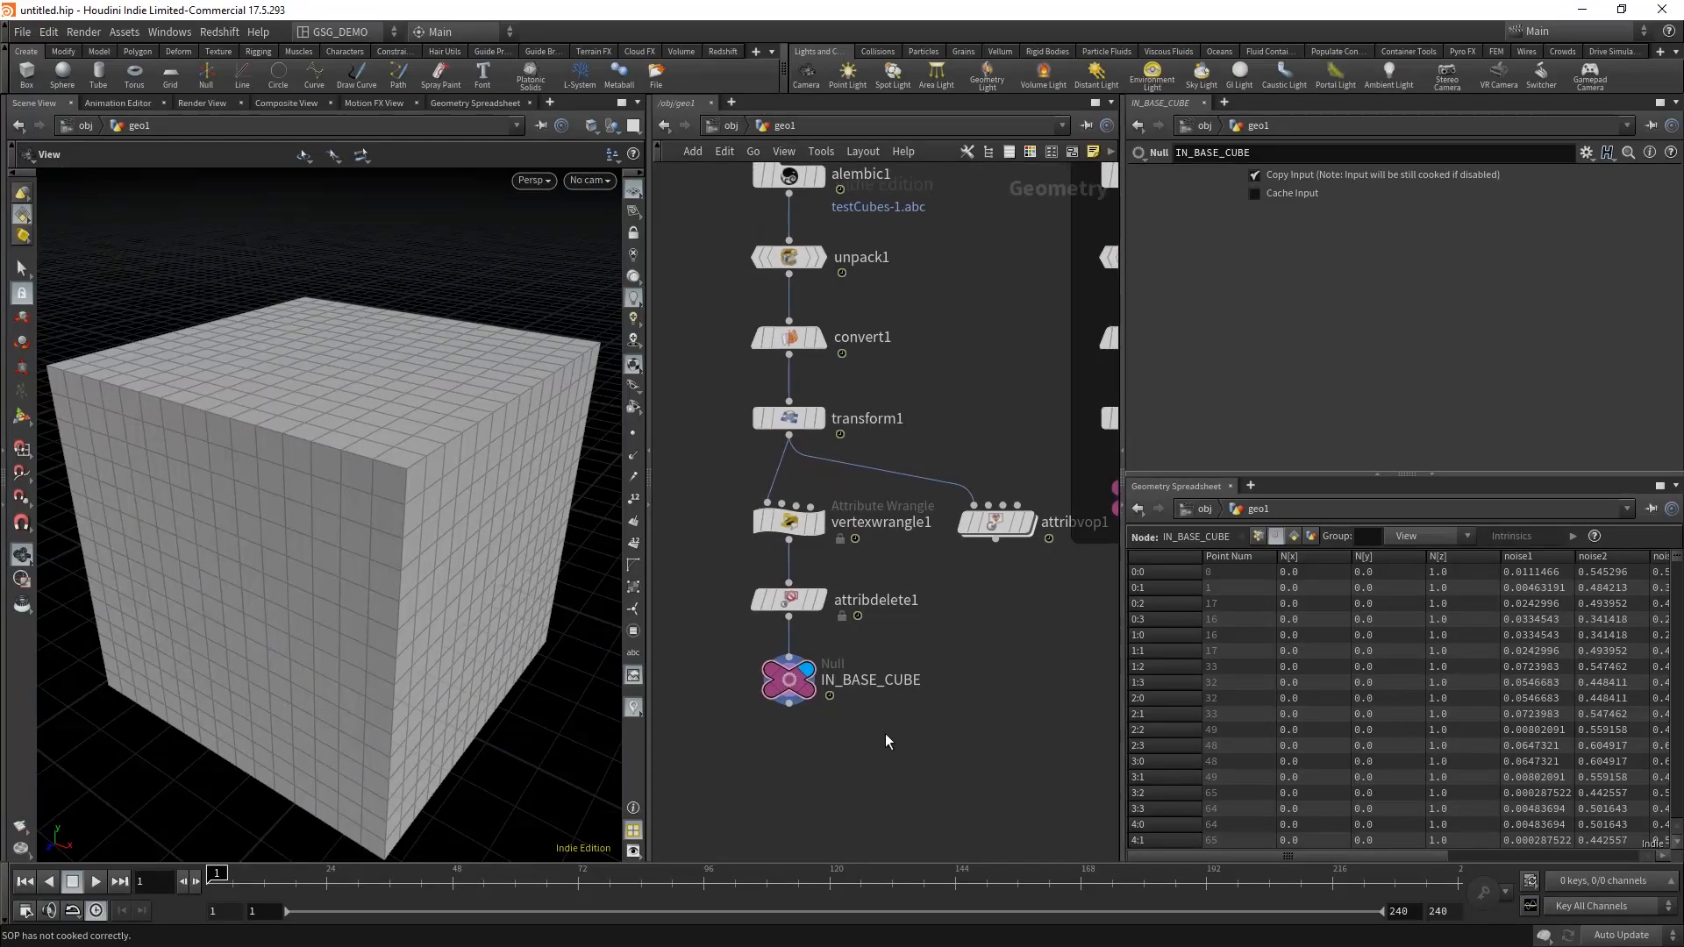
pyautogui.moveTo(885, 733); pyautogui.dragTo(735, 665)
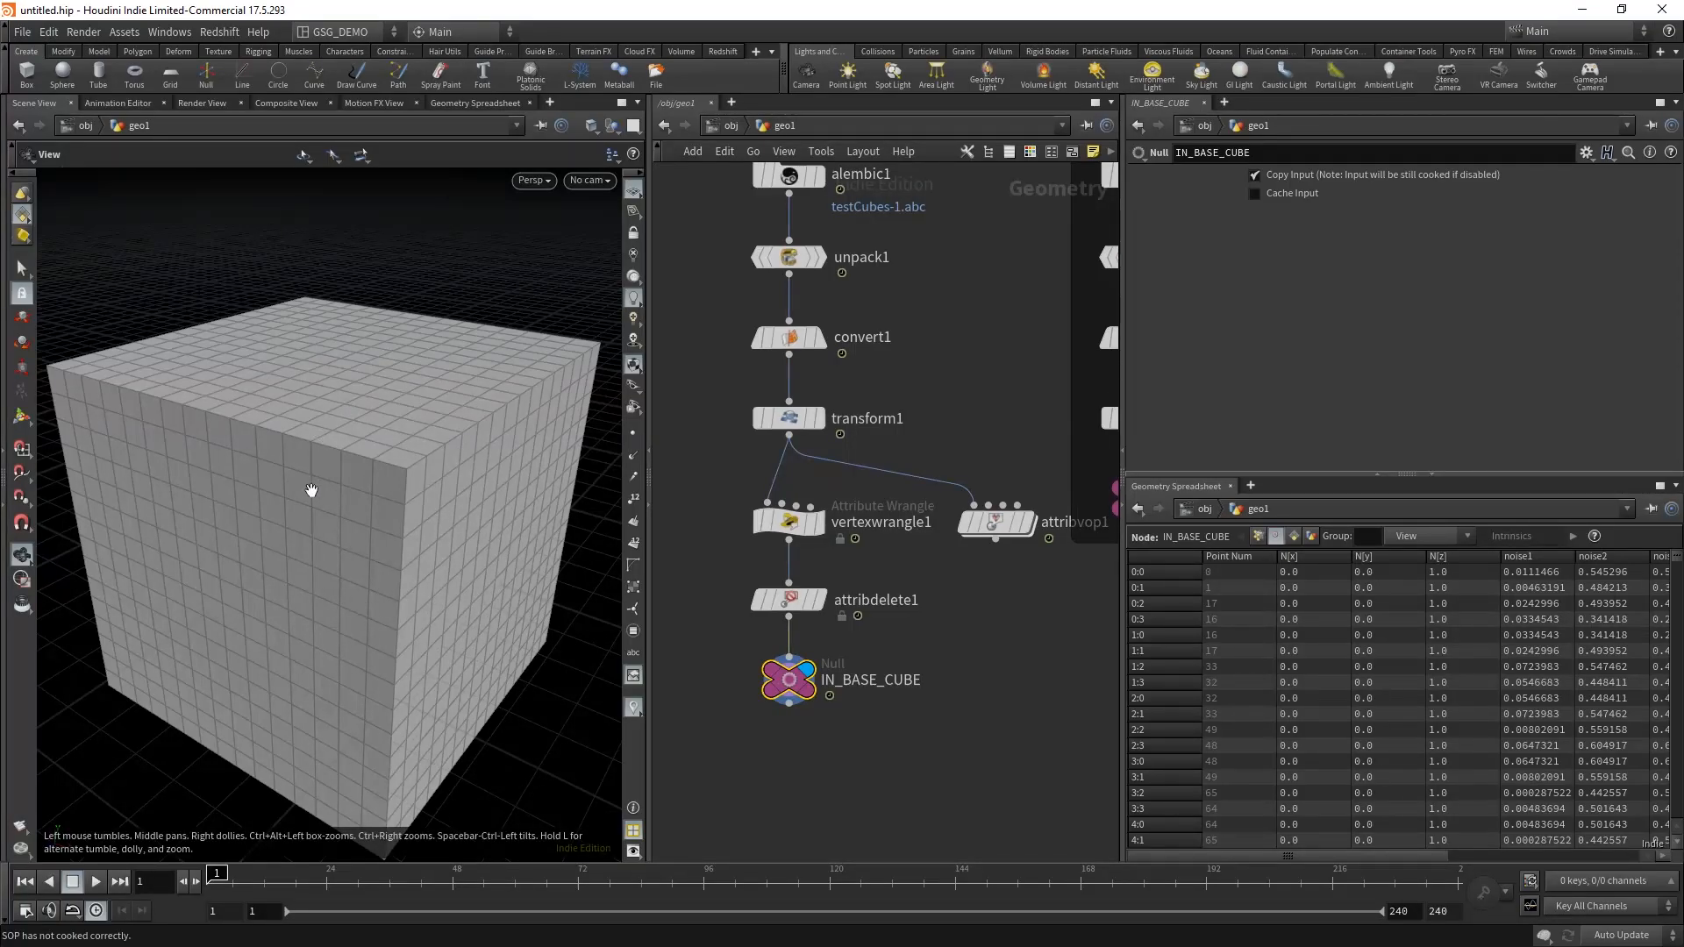